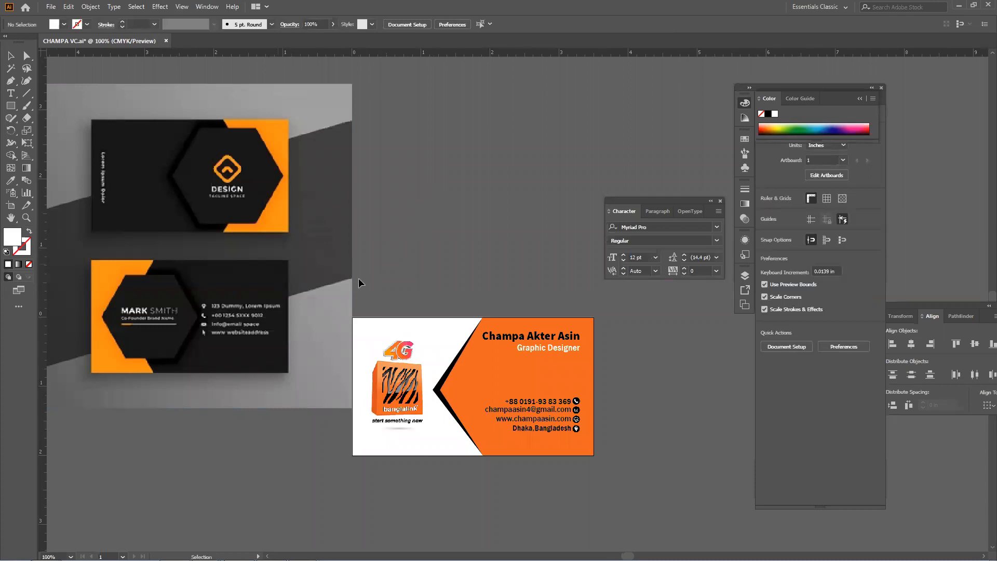
{"action": "left_click", "coordinate": [435, 402]}
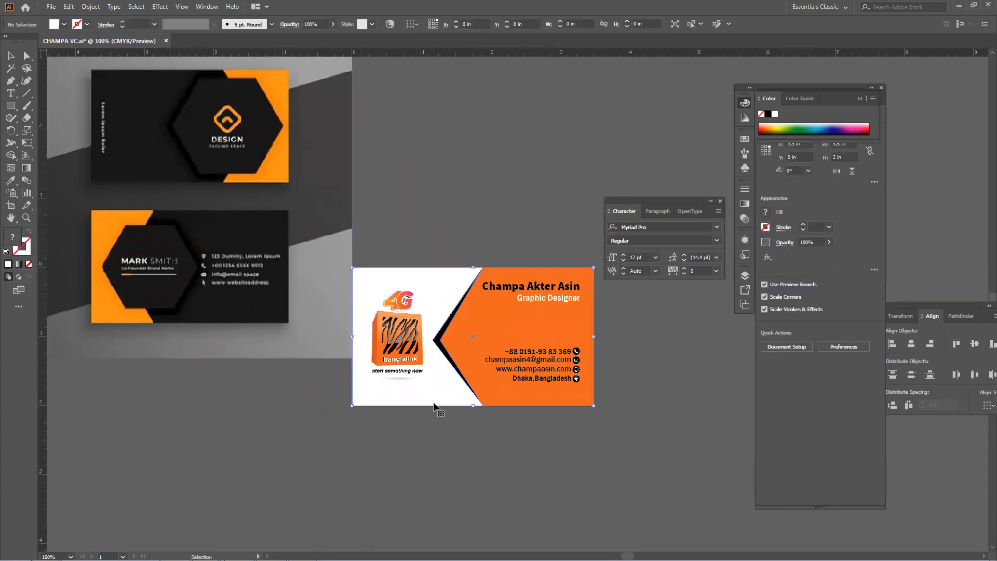
{"action": "left_click_drag", "start_coordinate": [433, 403], "coordinate": [275, 557]}
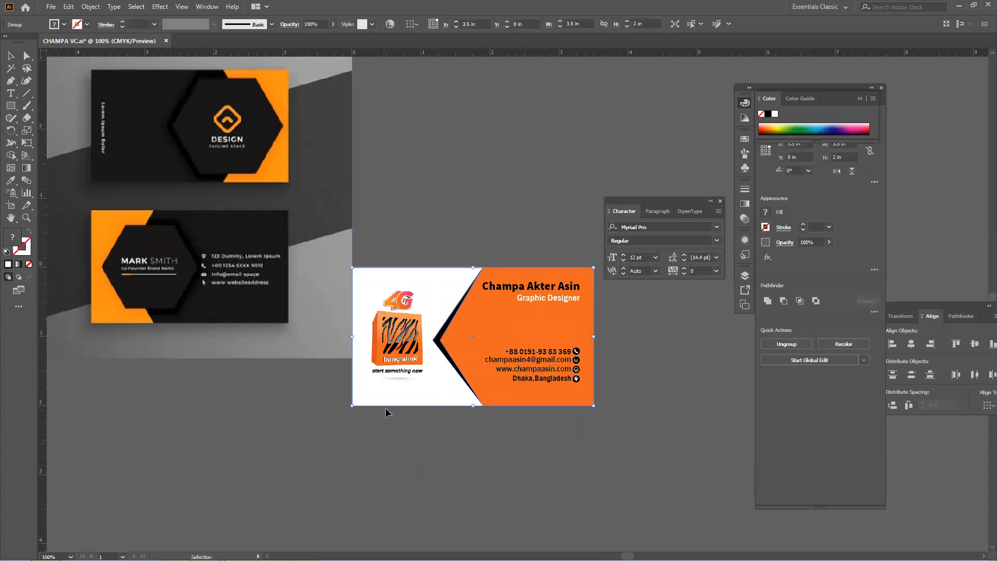
{"action": "scroll", "coordinate": [390, 429], "scroll_direction": "down", "scroll_amount": 1}
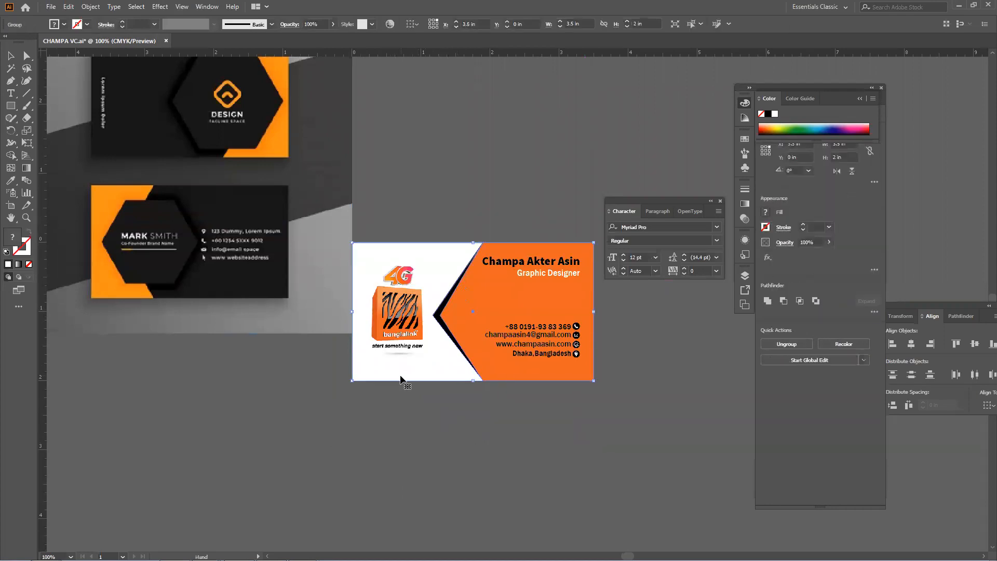
{"action": "left_click_drag", "start_coordinate": [401, 380], "coordinate": [399, 513]}
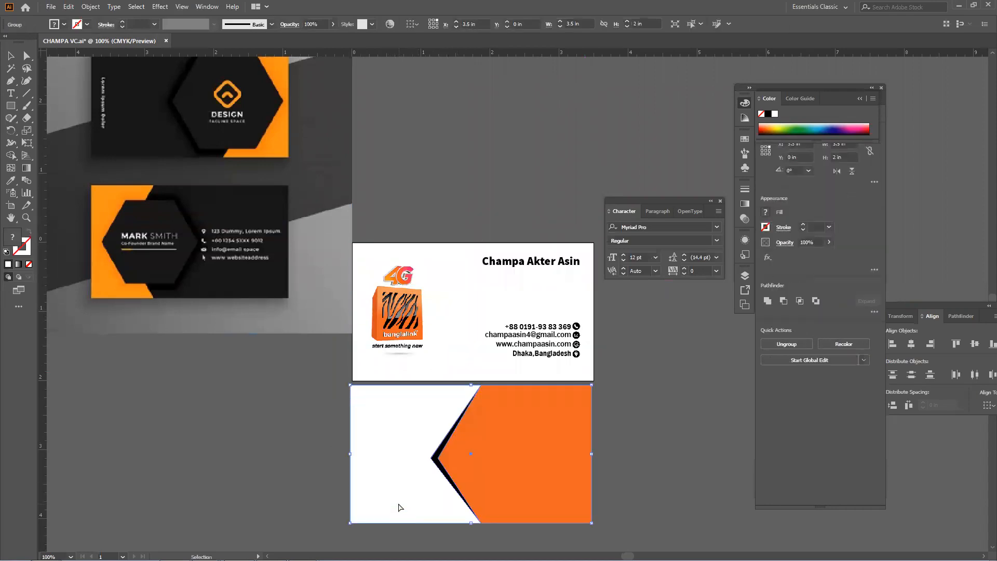
{"action": "key", "text": "ctrl+z"}
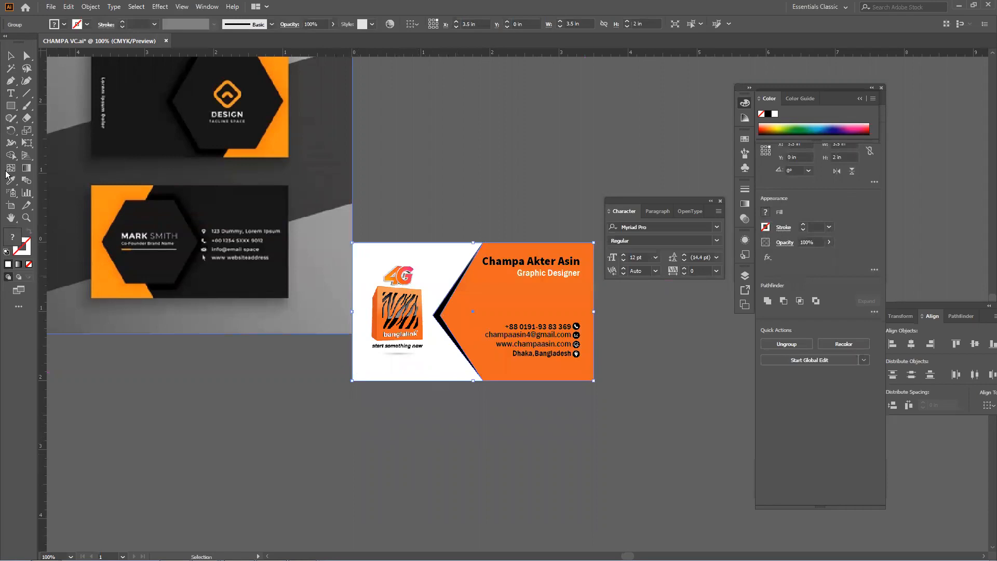
Ungroup the white, black and orange background shapes of the business card.
{"action": "scroll", "coordinate": [514, 331], "scroll_direction": "down", "scroll_amount": 1}
{"action": "right_click", "coordinate": [488, 272]}
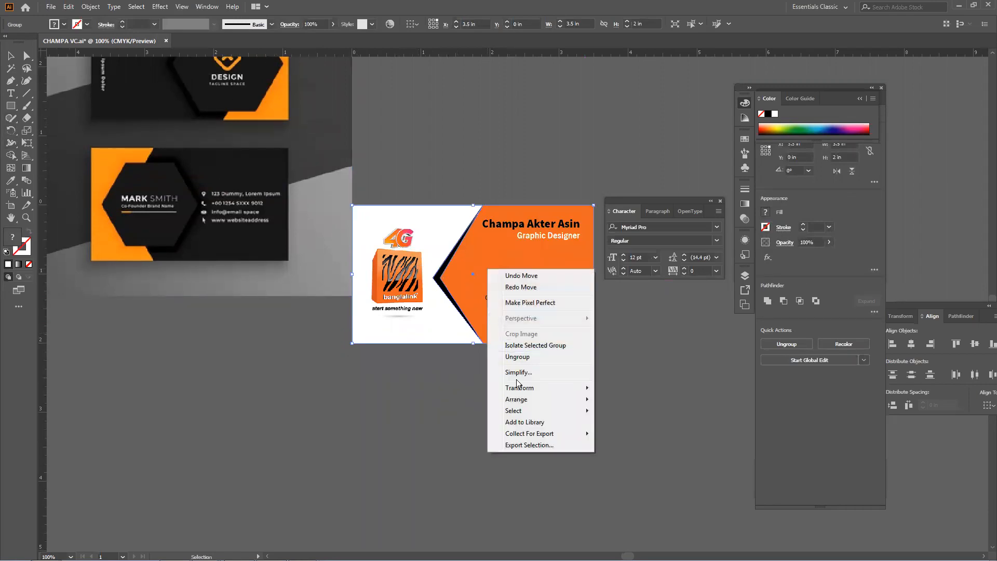
{"action": "left_click", "coordinate": [524, 356]}
{"action": "left_click", "coordinate": [523, 388]}
Delete the logo group from the white area of the business card.
{"action": "scroll", "coordinate": [521, 386], "scroll_direction": "up", "scroll_amount": 3}
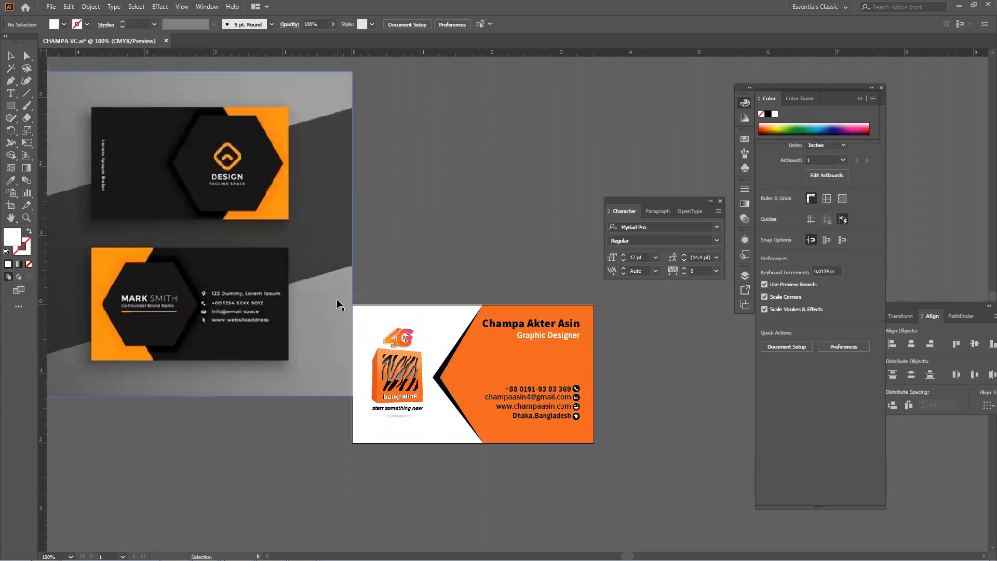
{"action": "scroll", "coordinate": [336, 298], "scroll_direction": "up", "scroll_amount": 1}
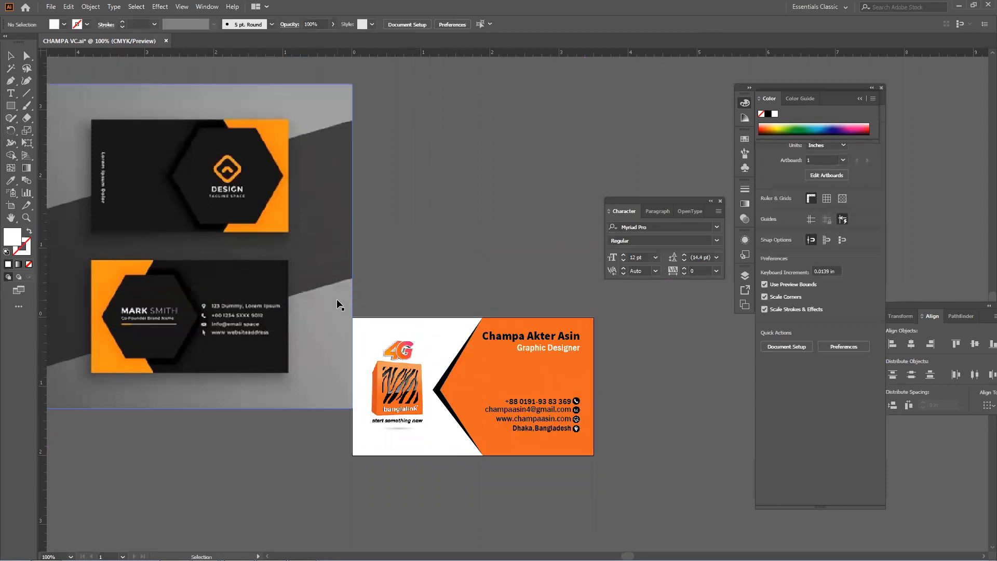
{"action": "left_click", "coordinate": [398, 410]}
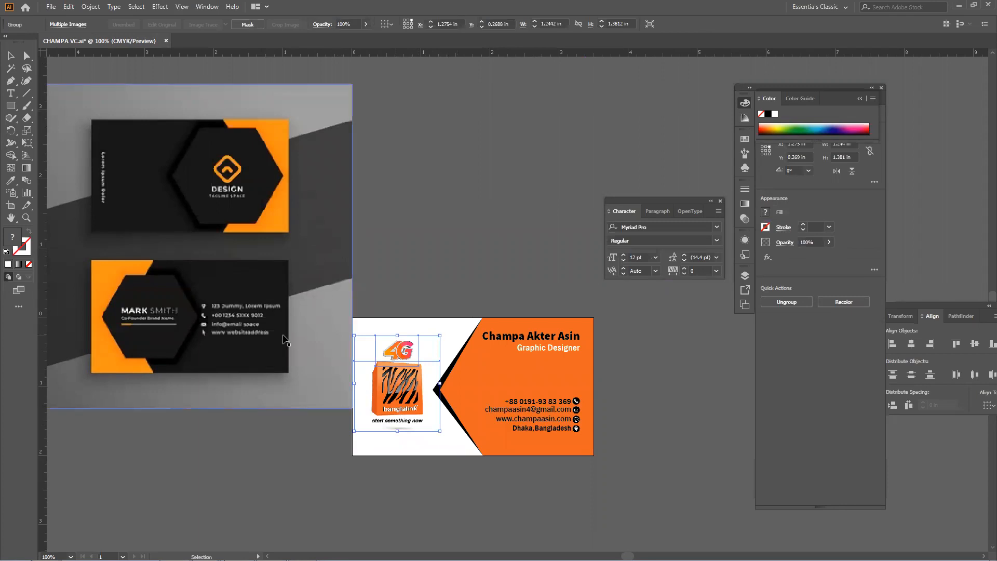
{"action": "scroll", "coordinate": [413, 417], "scroll_direction": "down", "scroll_amount": 2}
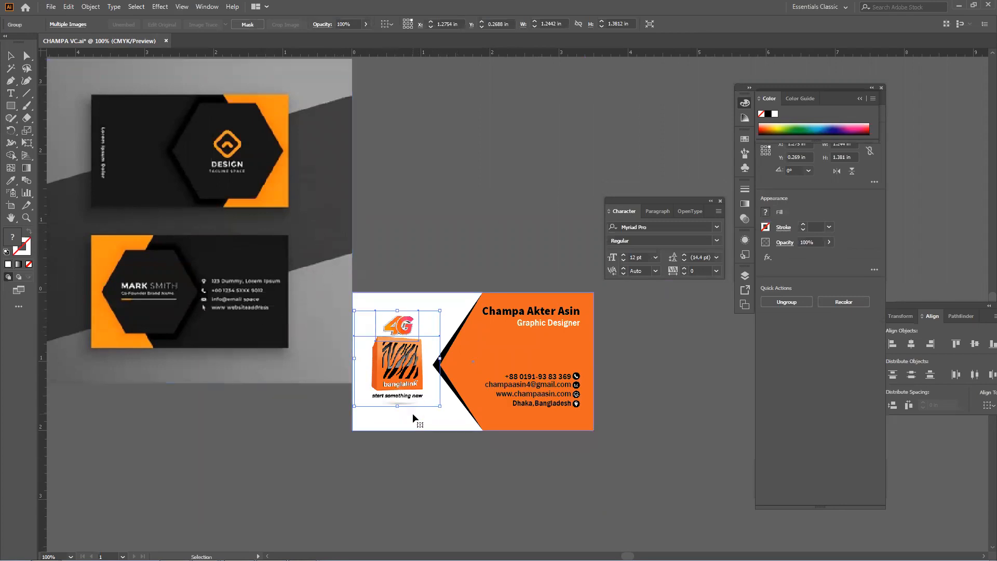
{"action": "scroll", "coordinate": [413, 412], "scroll_direction": "down", "scroll_amount": 2}
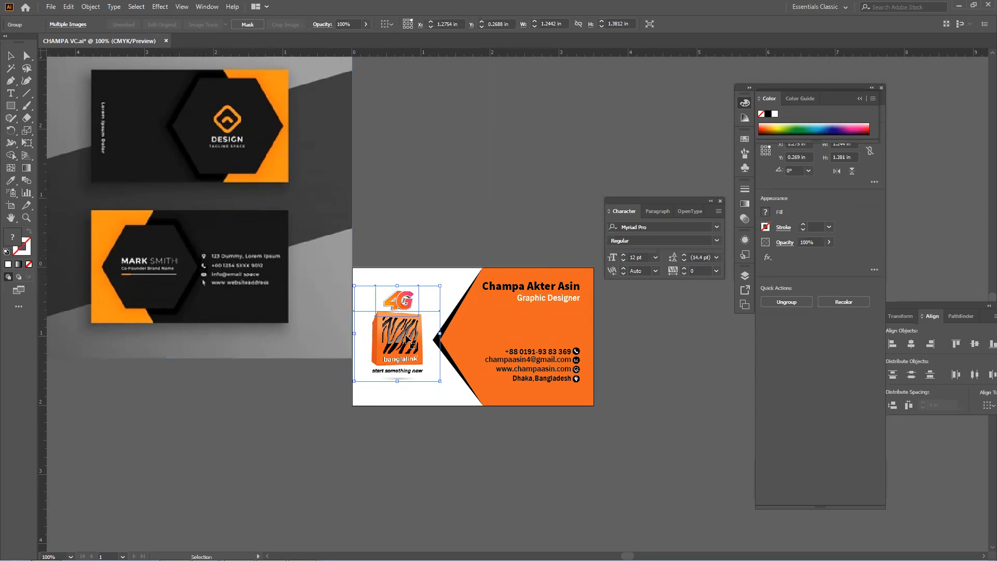
{"action": "key", "text": "Delete"}
{"action": "left_click", "coordinate": [453, 343]}
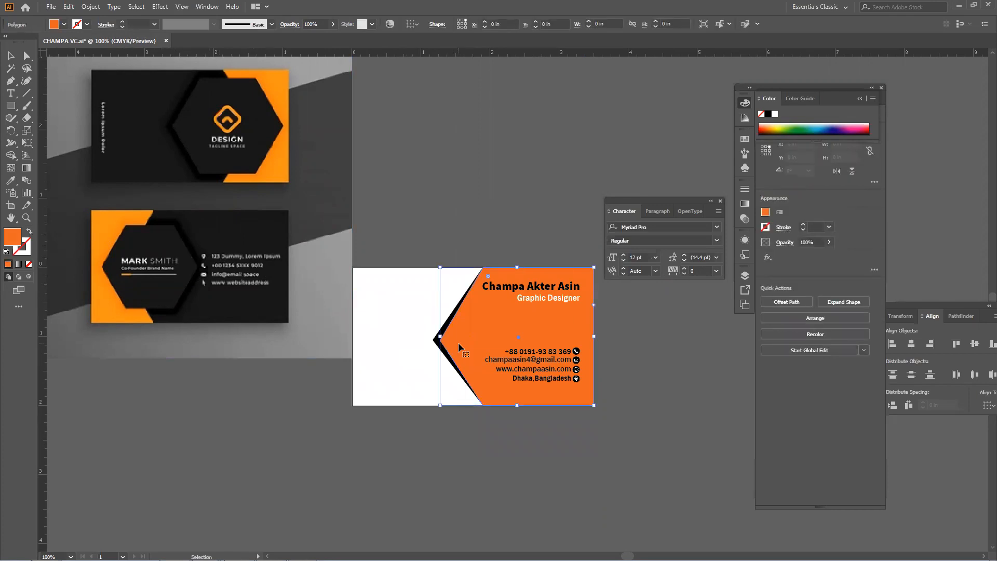
{"action": "right_click", "coordinate": [458, 342]}
{"action": "mouse_move", "coordinate": [495, 301]}
{"action": "left_click", "coordinate": [387, 224]}
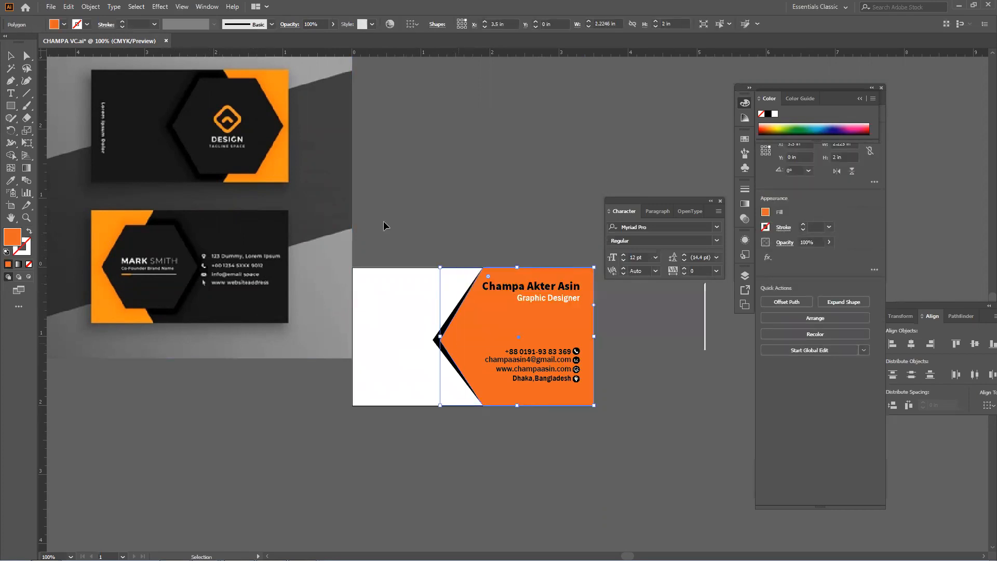
{"action": "right_click", "coordinate": [471, 355]}
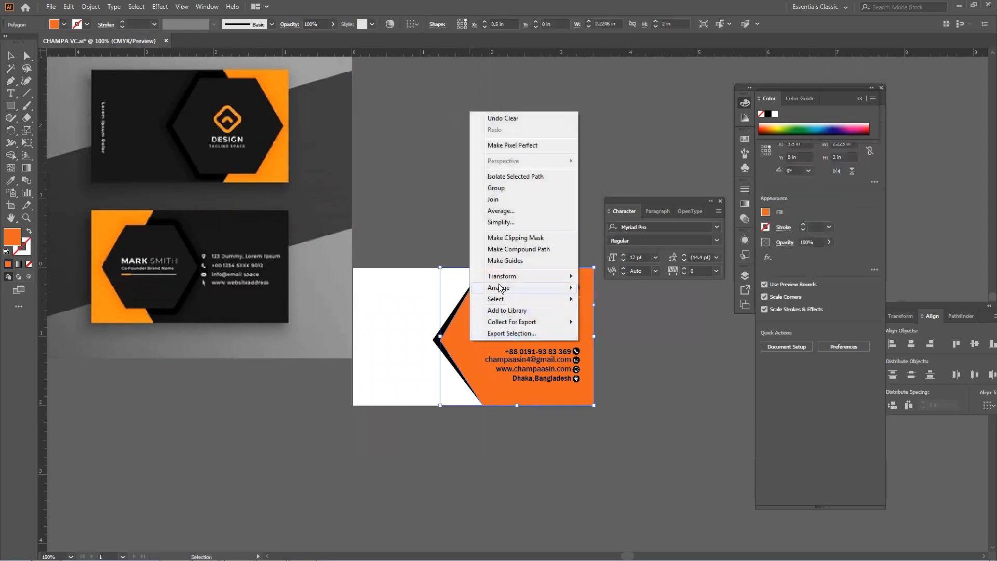
{"action": "mouse_move", "coordinate": [500, 290]}
{"action": "left_click", "coordinate": [400, 225]}
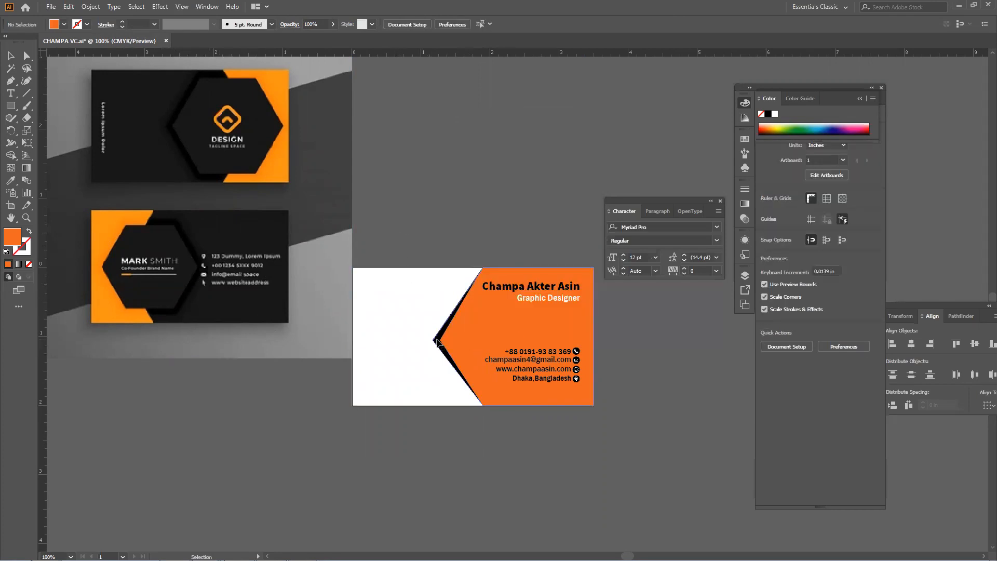
Delete the black polygon that borders the orange shape on the business card.
{"action": "right_click", "coordinate": [440, 353]}
{"action": "left_click", "coordinate": [378, 207]}
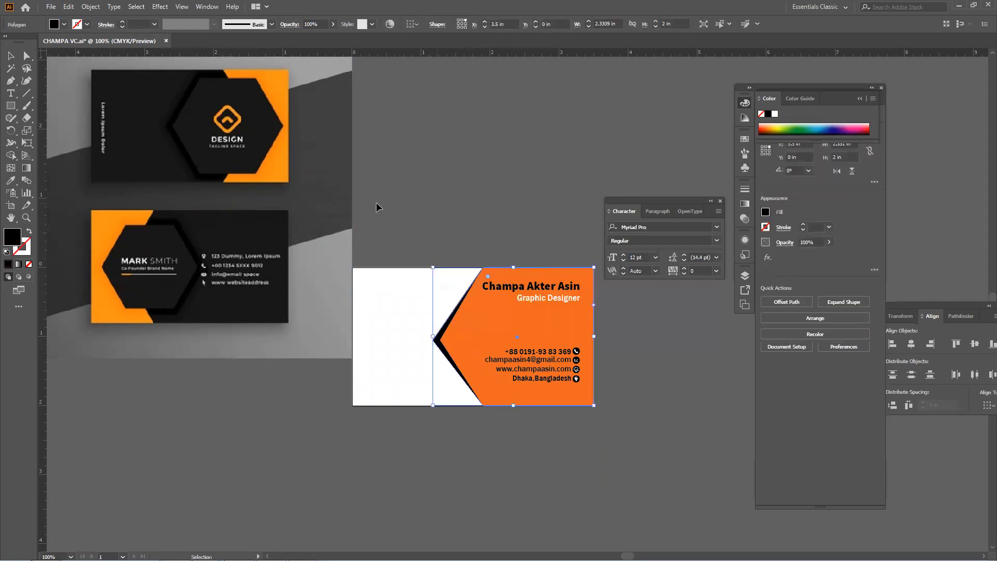
{"action": "left_click", "coordinate": [439, 342]}
{"action": "key", "text": "Delete"}
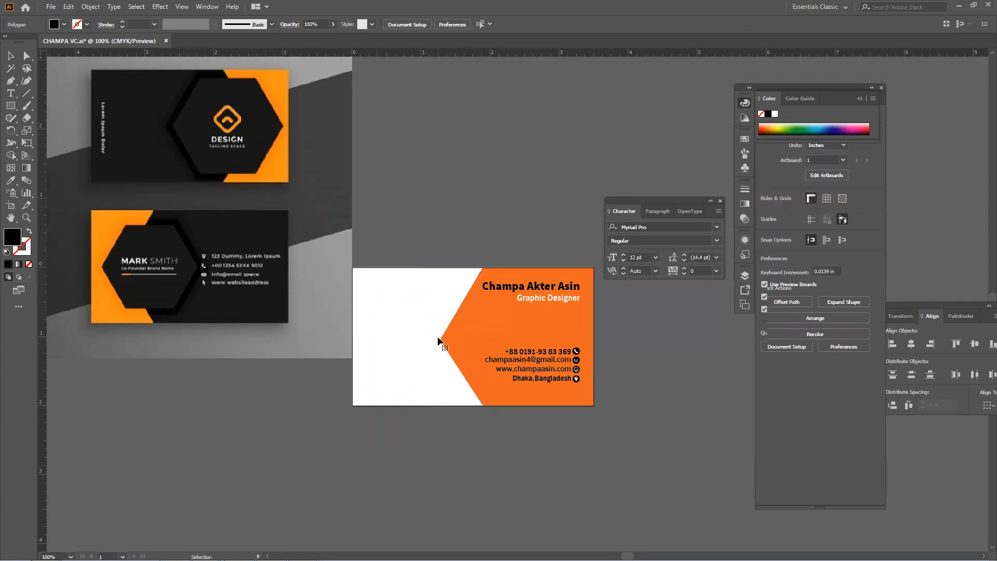
Draw a hexagon about 1.73 in wide and 1.5 in high over the card's white area and fill it with the card's orange.
{"action": "left_click", "coordinate": [11, 107]}
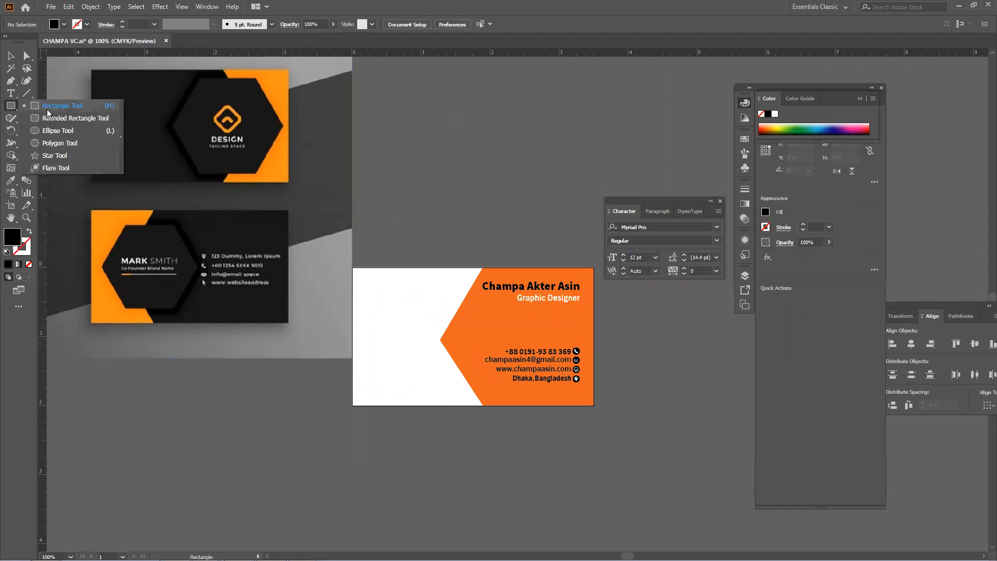
{"action": "left_click", "coordinate": [59, 142]}
{"action": "left_click_drag", "start_coordinate": [390, 317], "coordinate": [422, 367]}
{"action": "left_click", "coordinate": [10, 180]}
{"action": "left_click", "coordinate": [481, 333]}
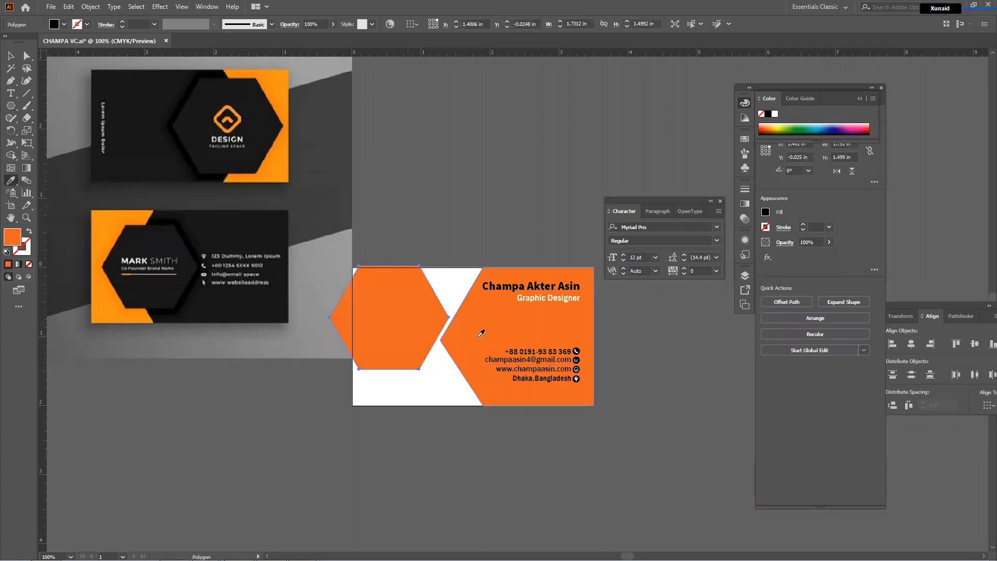
Move the orange hexagon fully onto the card so that it overlaps the pointed edge of the orange background shape.
{"action": "key", "text": "v"}
{"action": "left_click", "coordinate": [423, 216]}
{"action": "left_click_drag", "start_coordinate": [419, 309], "coordinate": [449, 329]}
{"action": "left_click", "coordinate": [393, 479]}
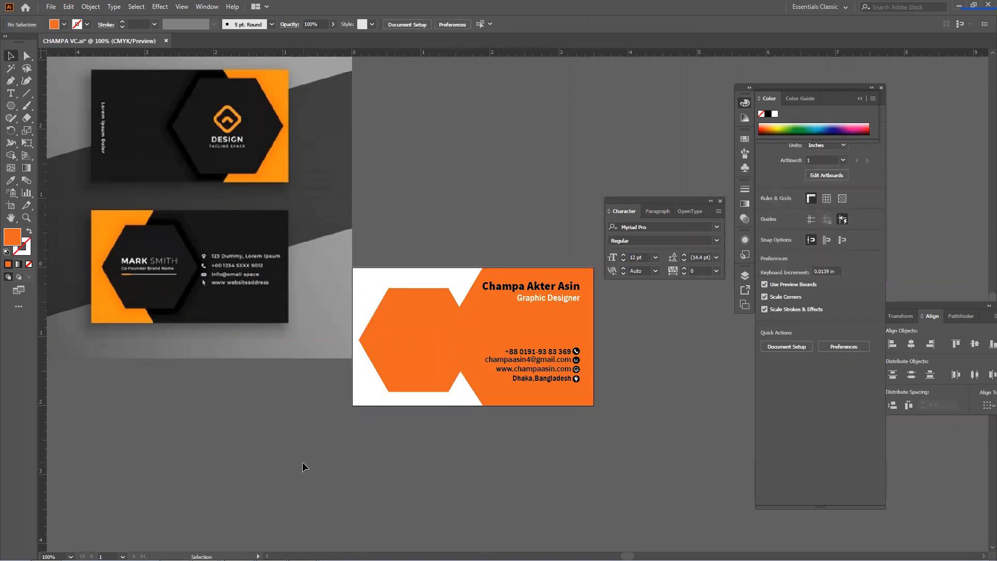
Place a copy of the orange hexagon below the card and fill it with the near-black sampled from the reference card's hexagon.
{"action": "left_click", "coordinate": [384, 366]}
{"action": "left_click_drag", "start_coordinate": [392, 355], "coordinate": [363, 463]}
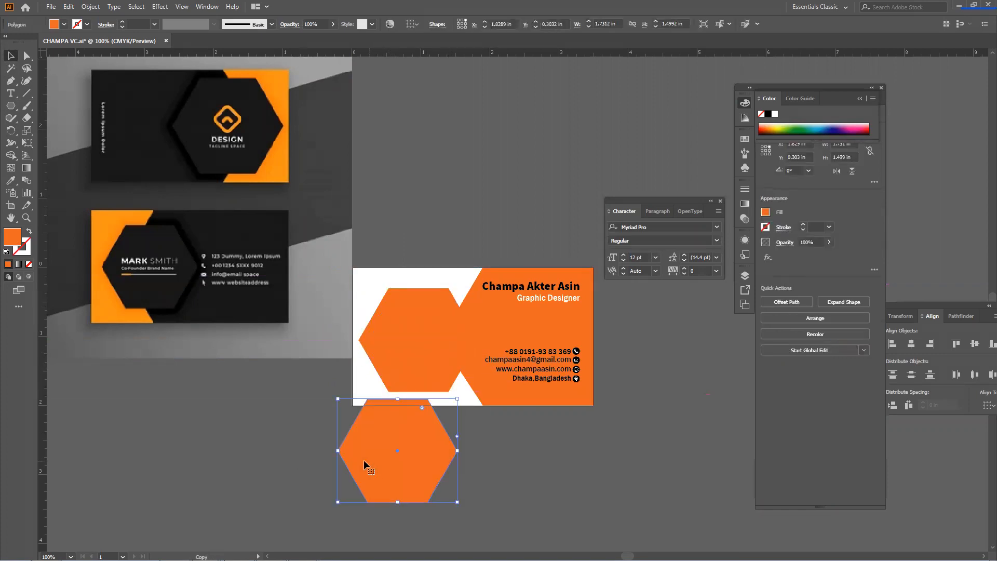
{"action": "scroll", "coordinate": [384, 442], "scroll_direction": "down", "scroll_amount": 1}
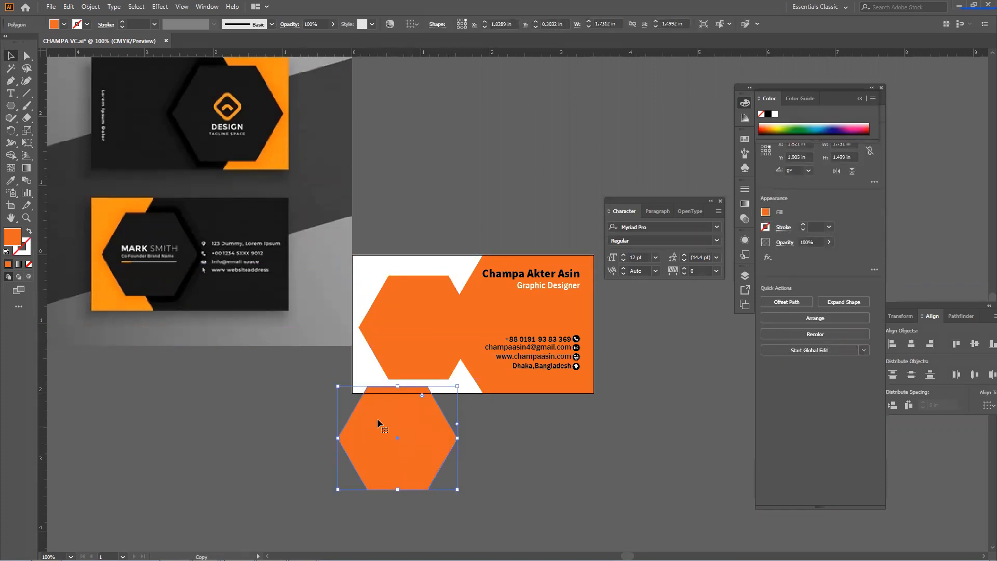
{"action": "left_click", "coordinate": [11, 180]}
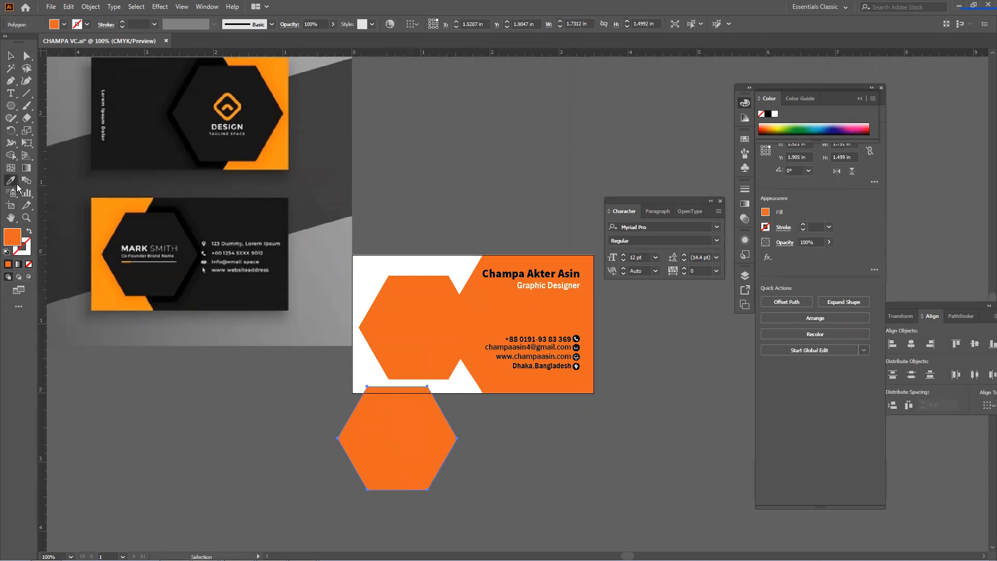
{"action": "left_click", "coordinate": [163, 279]}
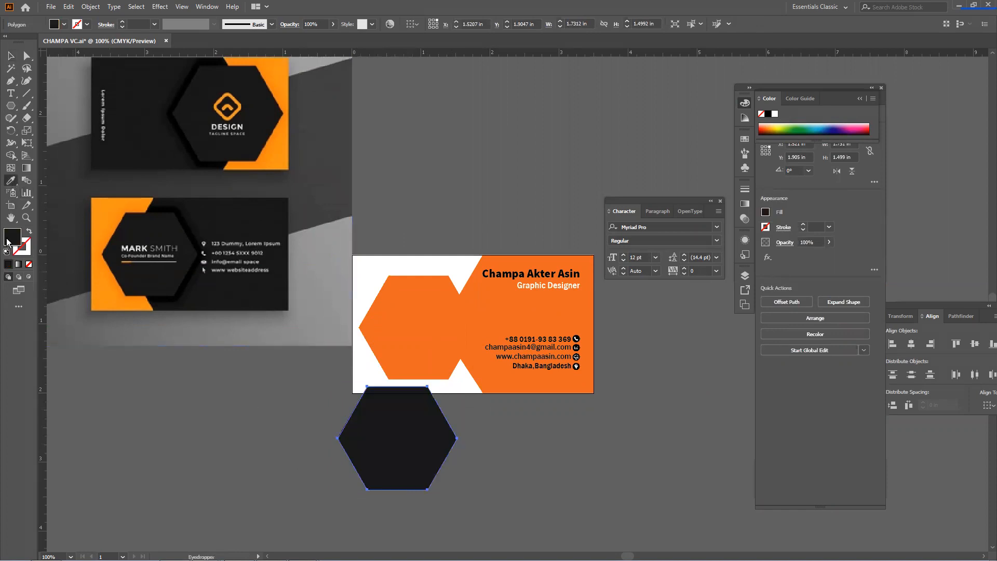
{"action": "left_click", "coordinate": [10, 56]}
{"action": "left_click", "coordinate": [160, 6]}
{"action": "mouse_move", "coordinate": [262, 181]}
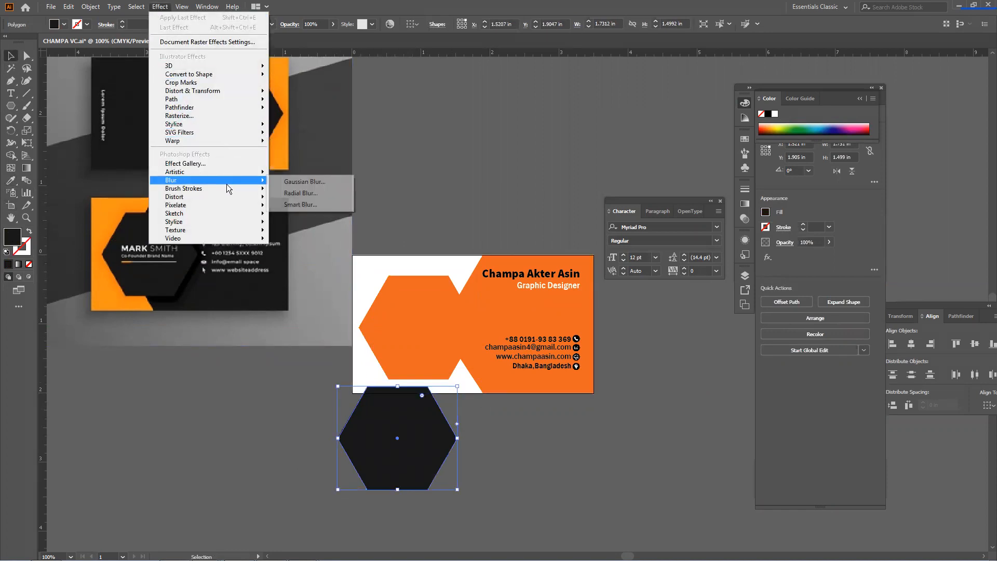
{"action": "left_click", "coordinate": [425, 243]}
Move the dark hexagon away from the card to the empty canvas below the reference image.
{"action": "left_click_drag", "start_coordinate": [397, 427], "coordinate": [261, 411]}
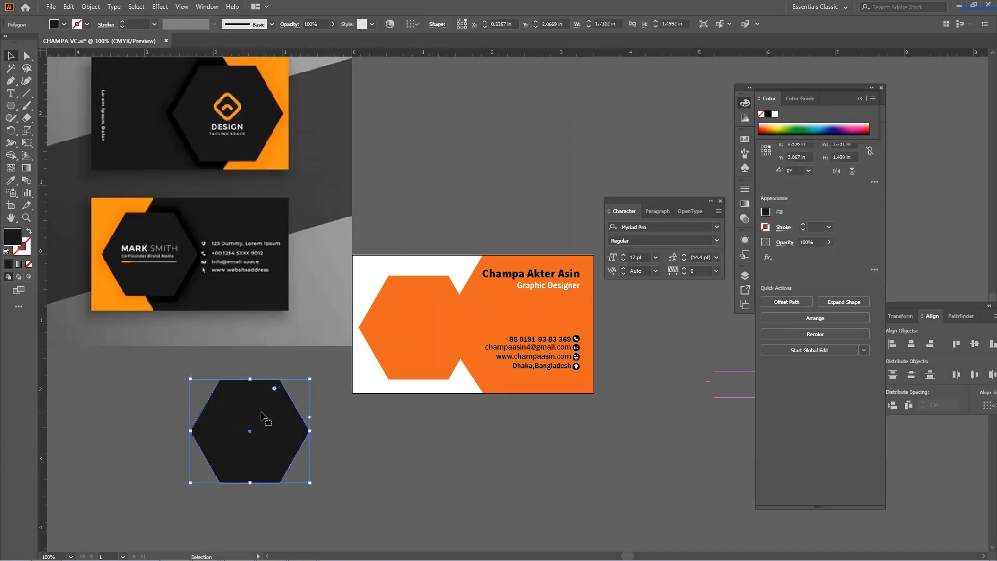
{"action": "left_click", "coordinate": [324, 432]}
{"action": "left_click", "coordinate": [284, 424]}
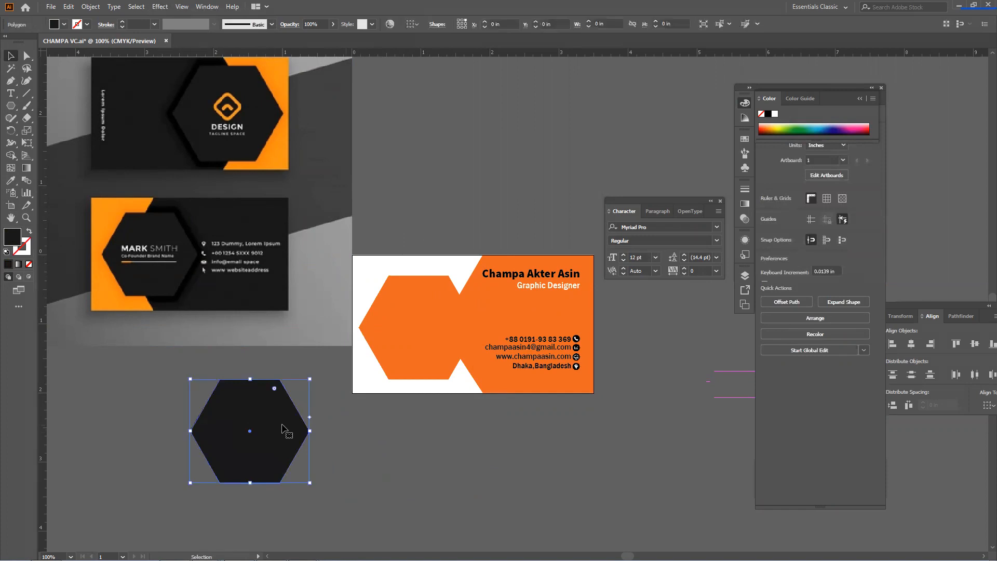
{"action": "left_click", "coordinate": [380, 428]}
{"action": "left_click", "coordinate": [391, 344]}
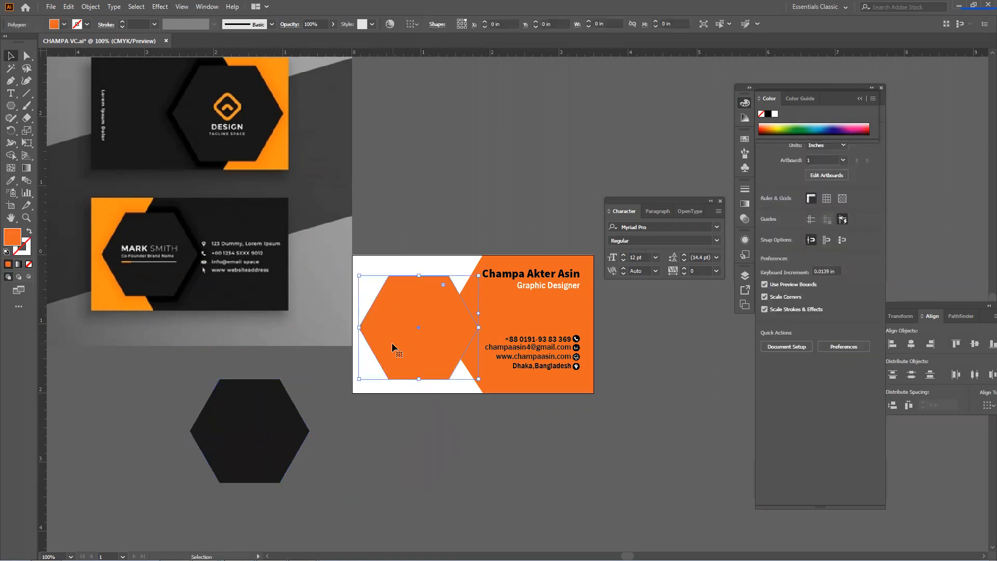
{"action": "left_click", "coordinate": [391, 478]}
{"action": "left_click", "coordinate": [393, 343]}
{"action": "left_click", "coordinate": [373, 441]}
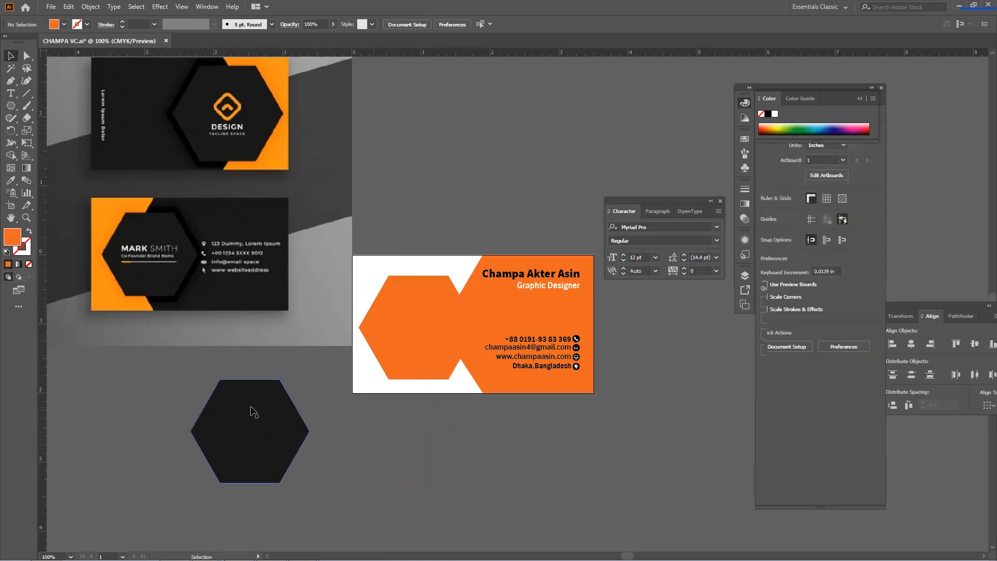
Apply a Gaussian Blur with a 15.2-pixel radius to the dark hexagon below the reference image.
{"action": "left_click", "coordinate": [256, 412]}
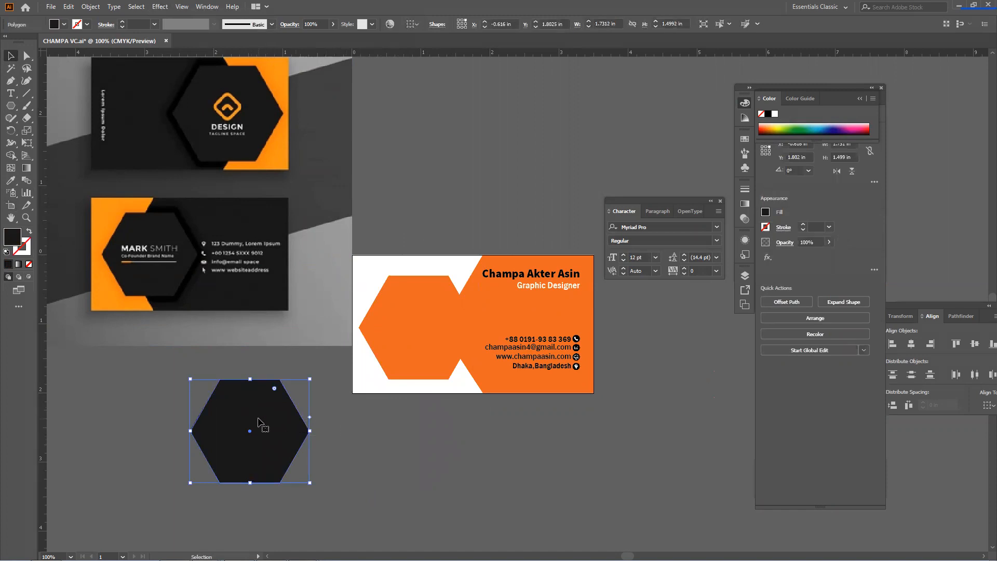
{"action": "left_click", "coordinate": [157, 8]}
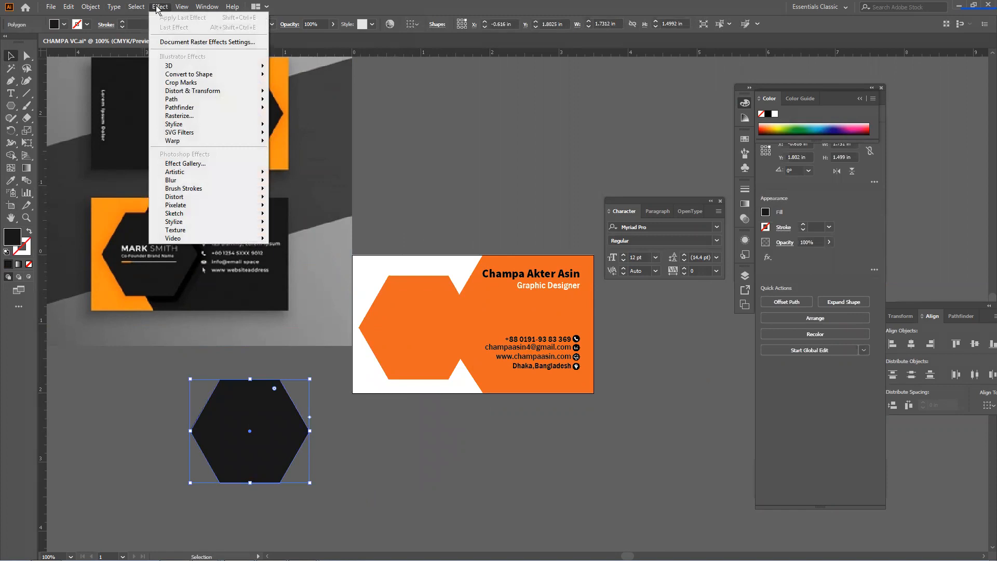
{"action": "mouse_move", "coordinate": [238, 182]}
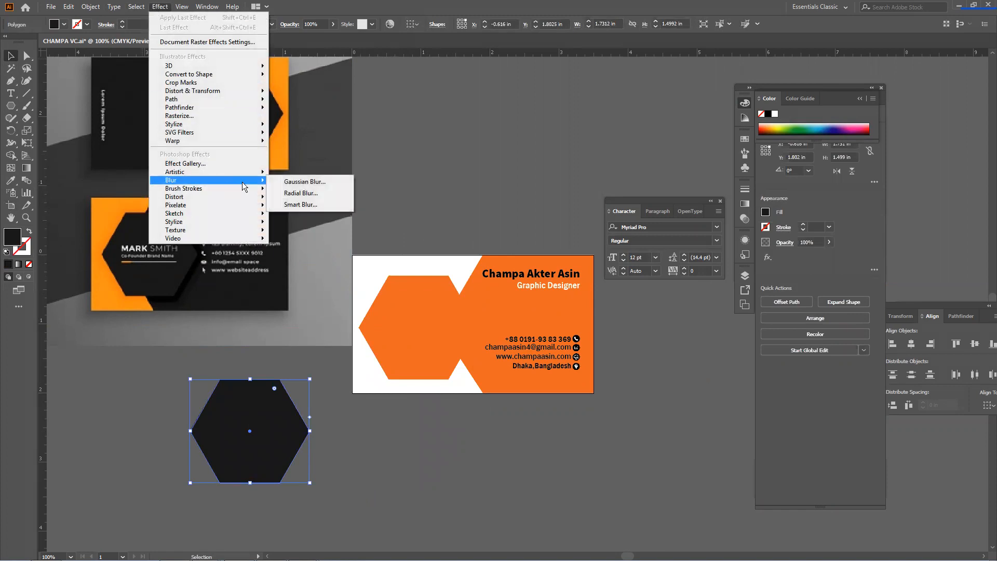
{"action": "left_click", "coordinate": [304, 182]}
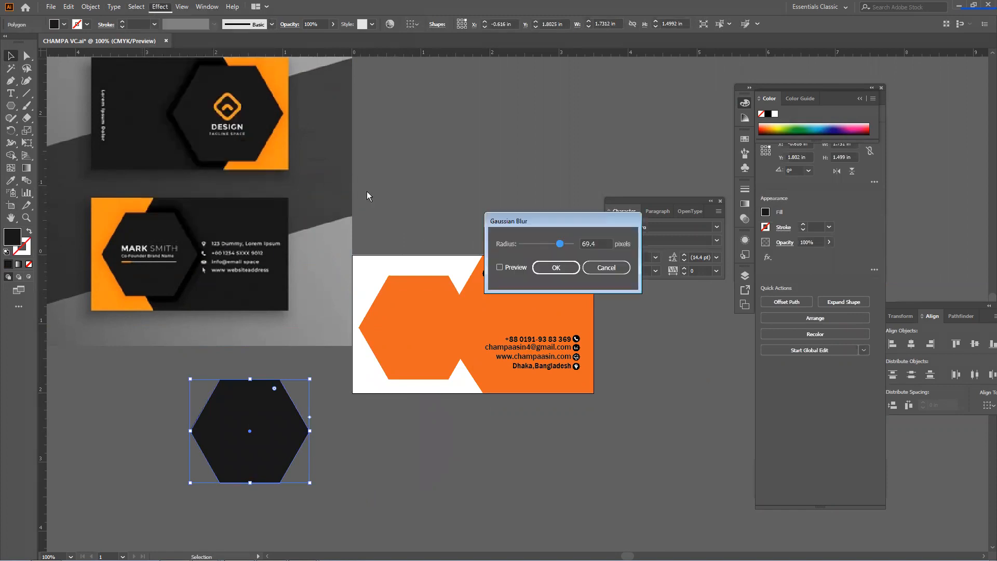
{"action": "left_click_drag", "start_coordinate": [510, 222], "coordinate": [395, 178]}
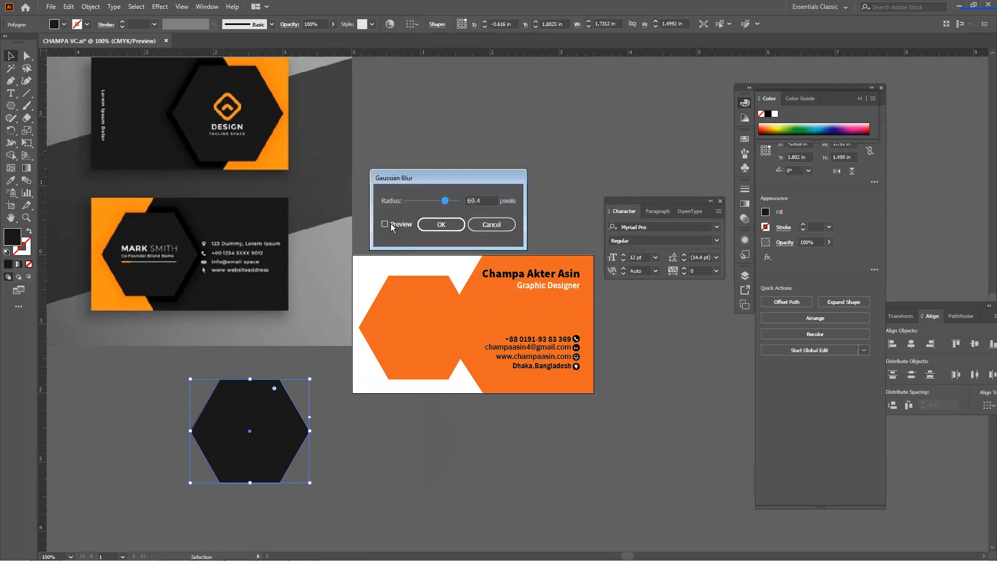
{"action": "left_click", "coordinate": [391, 224]}
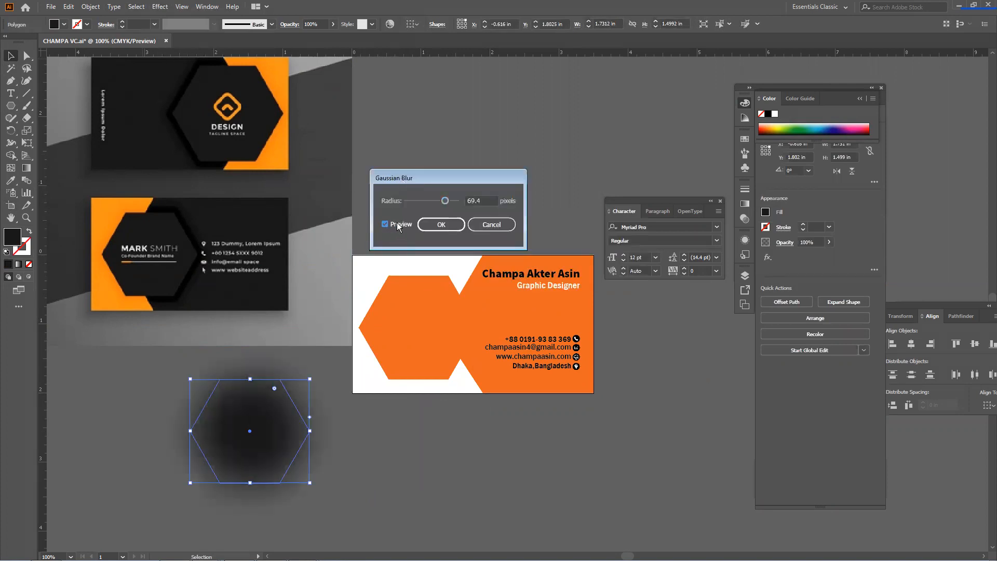
{"action": "mouse_move", "coordinate": [449, 200]}
{"action": "left_mouse_down"}
{"action": "mouse_move", "coordinate": [416, 201]}
{"action": "mouse_move", "coordinate": [432, 202]}
{"action": "left_mouse_up"}
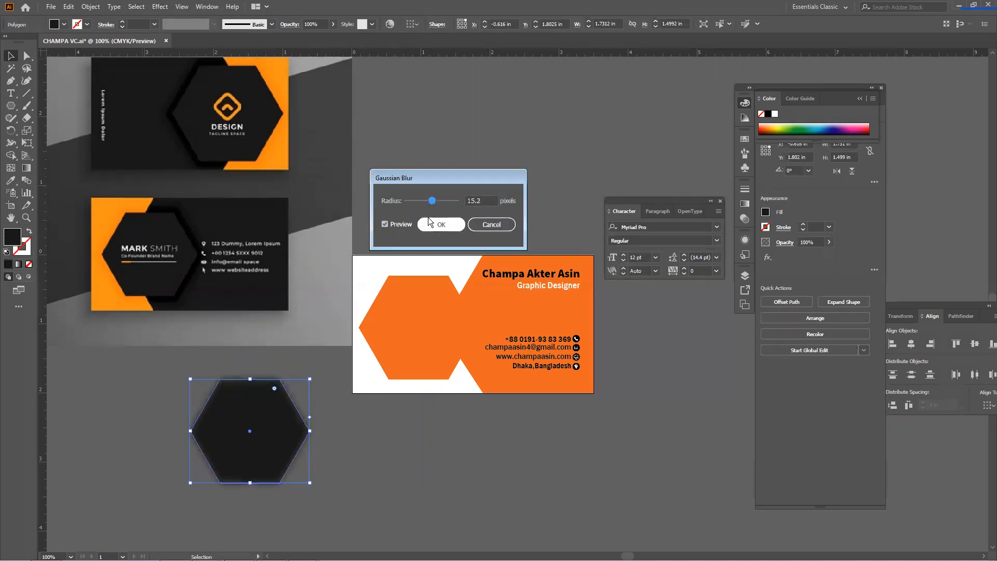
{"action": "left_click", "coordinate": [441, 225]}
{"action": "left_click", "coordinate": [415, 431]}
Move the blurred dark hexagon onto the card so that it partly covers the orange hexagon.
{"action": "left_click_drag", "start_coordinate": [248, 463], "coordinate": [362, 399]}
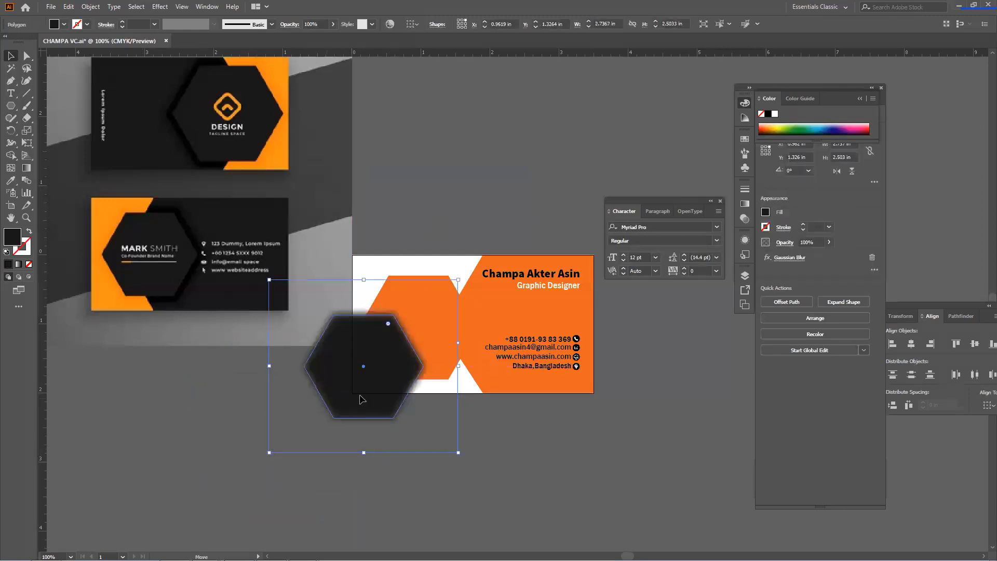
{"action": "left_click", "coordinate": [448, 440]}
{"action": "left_click_drag", "start_coordinate": [361, 362], "coordinate": [361, 352]}
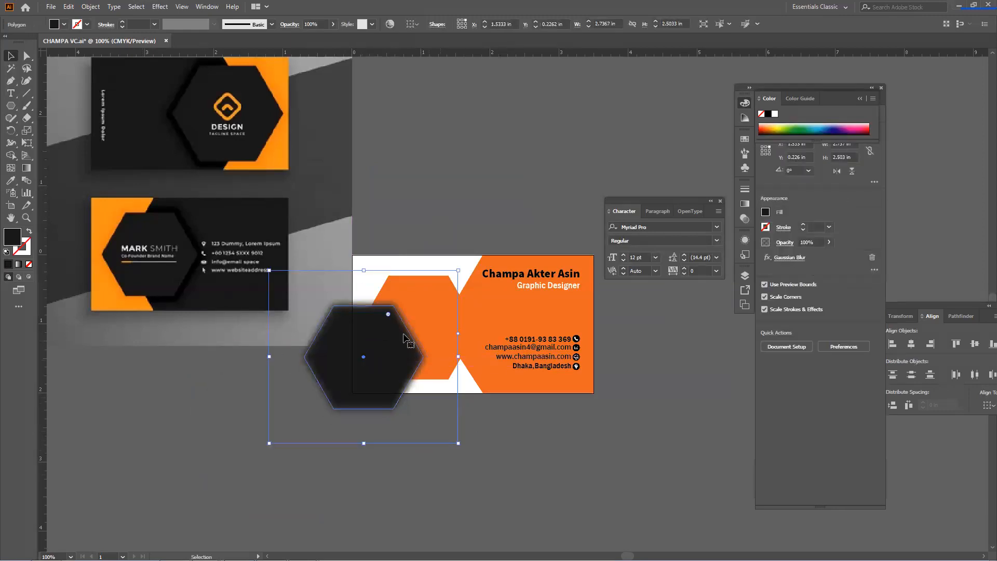
Bring the orange hexagon to the front and centre the blurred dark hexagon behind it as a shadow.
{"action": "left_click", "coordinate": [421, 310]}
{"action": "right_click", "coordinate": [422, 312]}
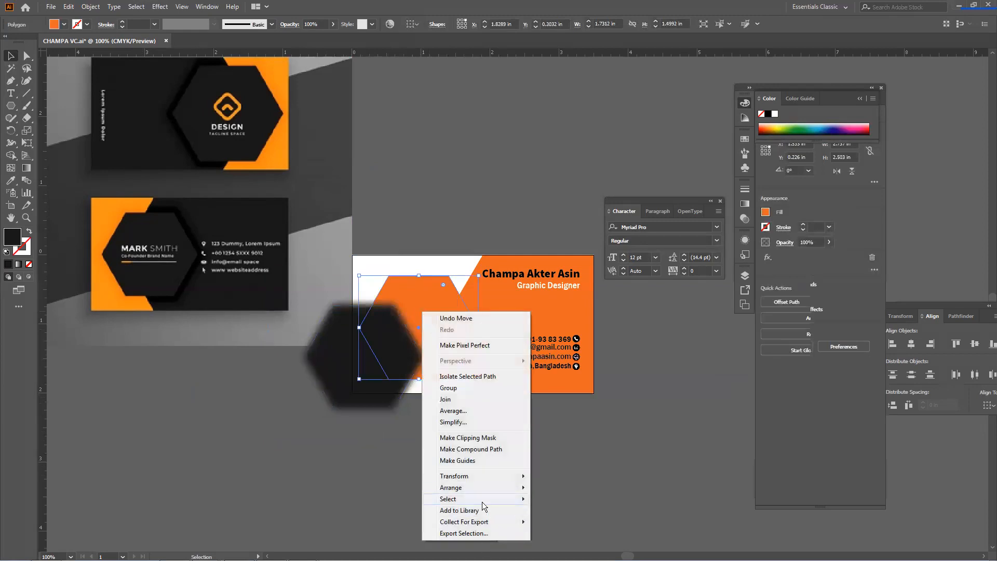
{"action": "mouse_move", "coordinate": [499, 489]}
{"action": "left_click", "coordinate": [530, 489]}
{"action": "left_click", "coordinate": [404, 453]}
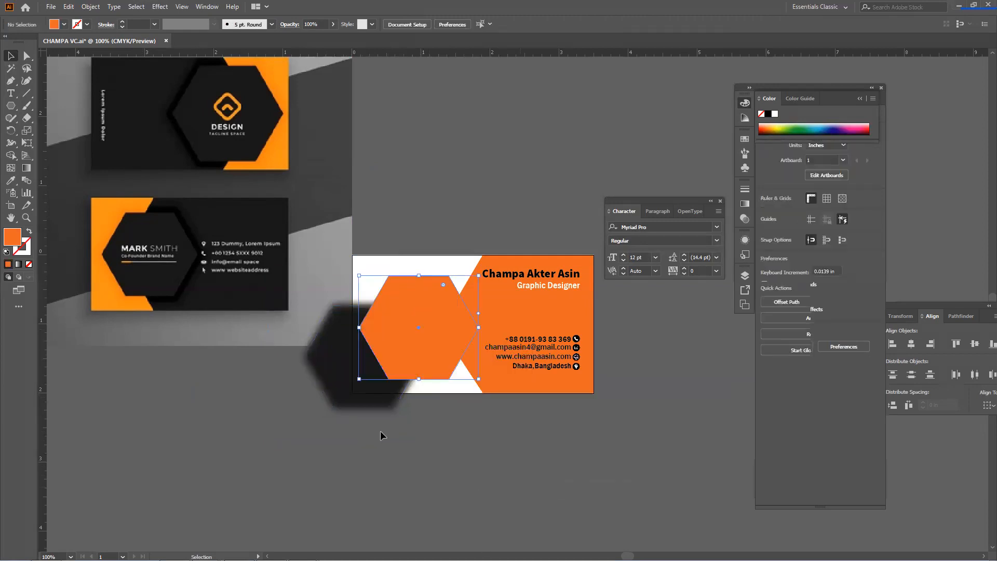
{"action": "left_click_drag", "start_coordinate": [405, 353], "coordinate": [406, 352]}
{"action": "left_click", "coordinate": [427, 510]}
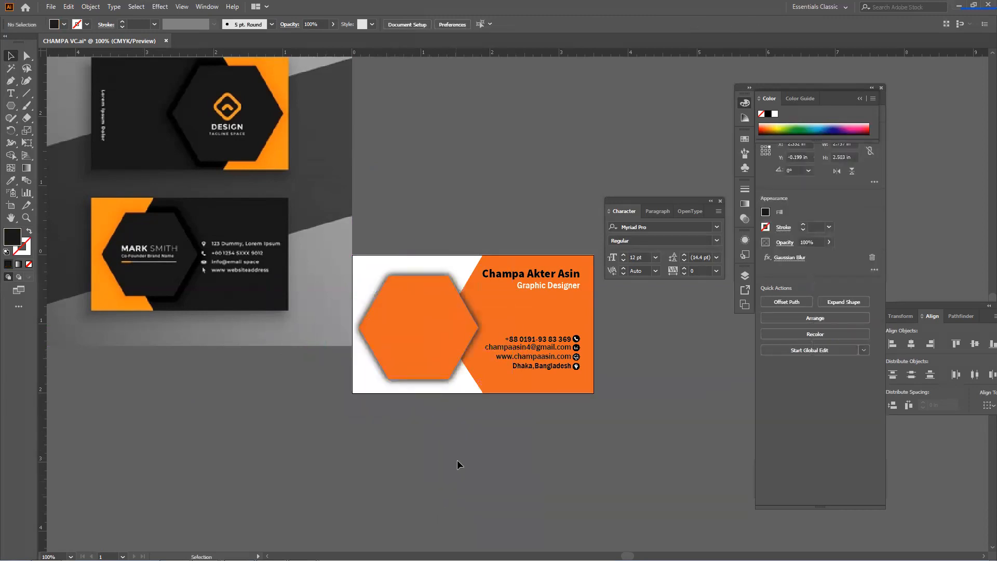
Lock the orange hexagon so that the blurred shadow hexagon beneath it can be selected.
{"action": "left_click", "coordinate": [438, 354]}
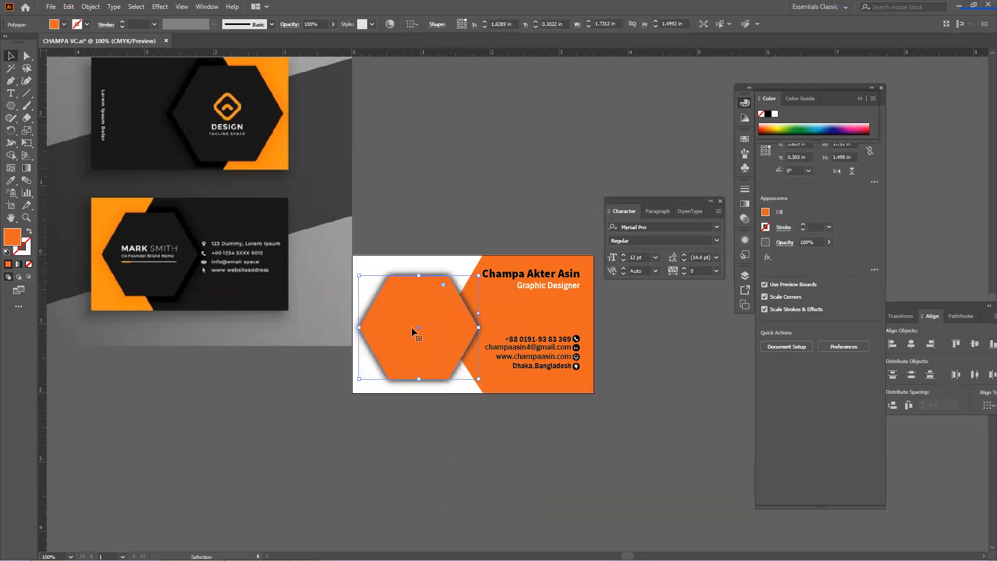
{"action": "key", "text": "ctrl+2"}
{"action": "left_click", "coordinate": [413, 332]}
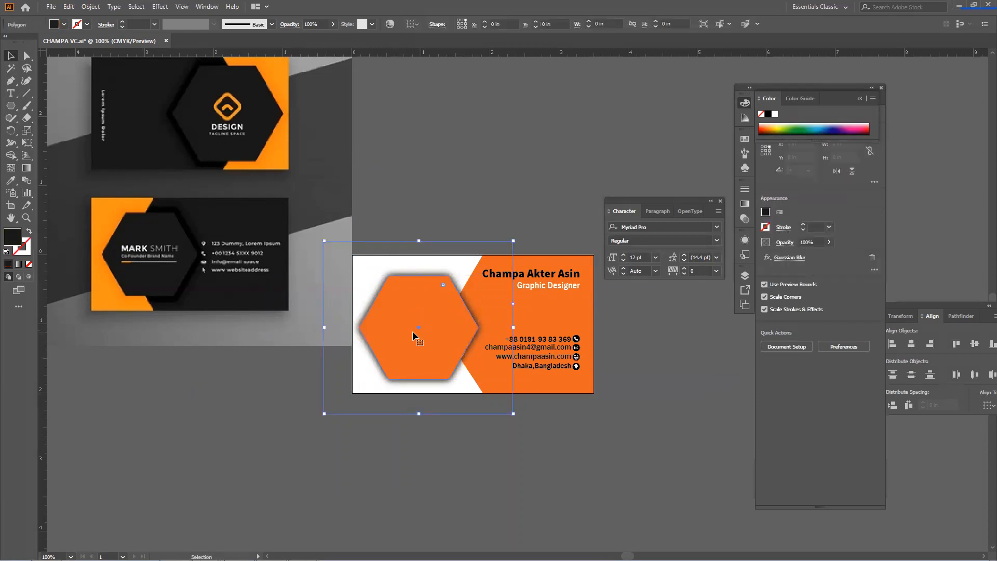
{"action": "left_click", "coordinate": [518, 440]}
Enlarge the blurred shadow hexagon from its centre to about 2.85 in wide and 2.6 in high, including the blur.
{"action": "left_click", "coordinate": [474, 320]}
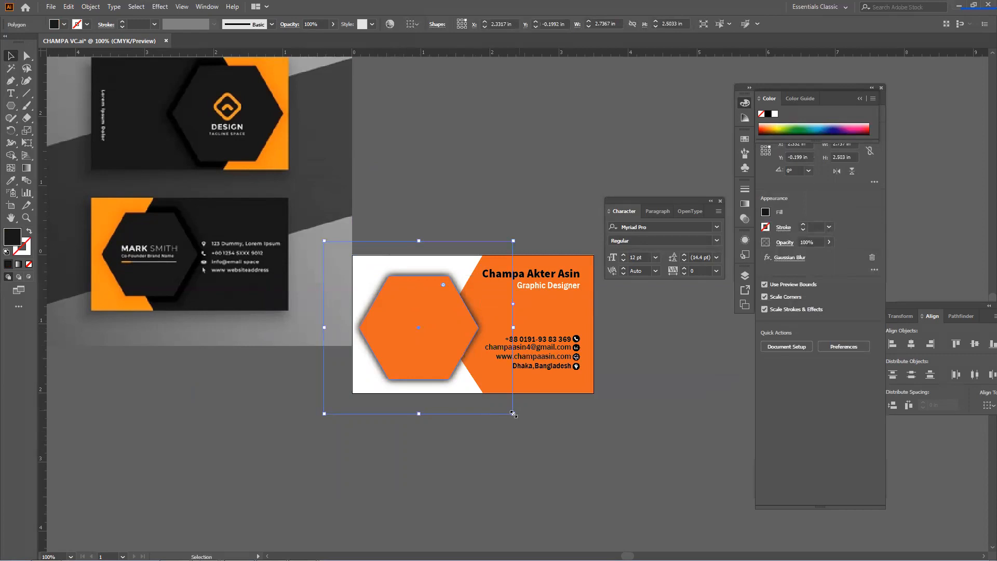
{"action": "mouse_move", "coordinate": [514, 417]}
{"action": "left_mouse_down"}
{"action": "mouse_move", "coordinate": [524, 422]}
{"action": "mouse_move", "coordinate": [516, 417]}
{"action": "left_mouse_up"}
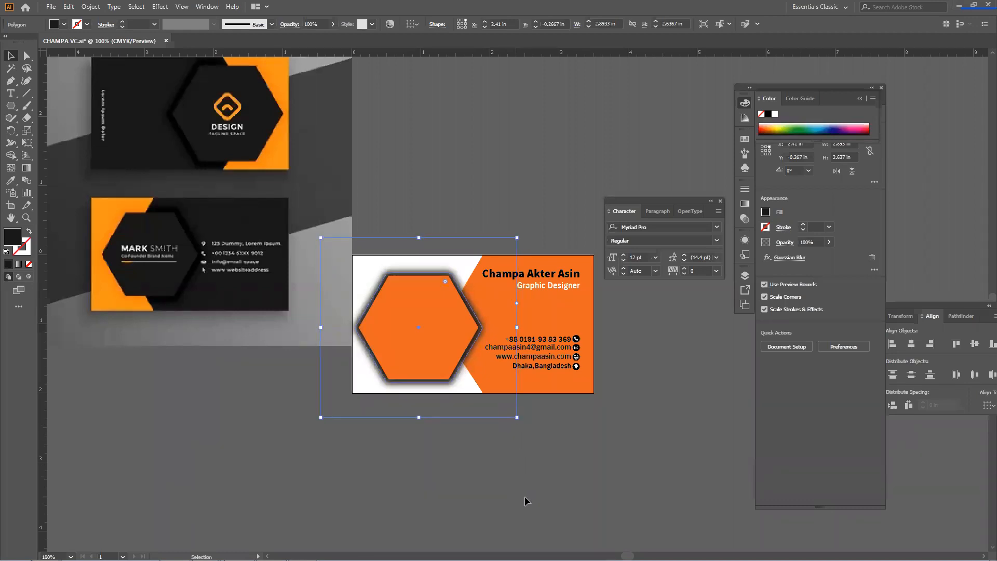
{"action": "key", "text": "Return"}
{"action": "left_click", "coordinate": [545, 366]}
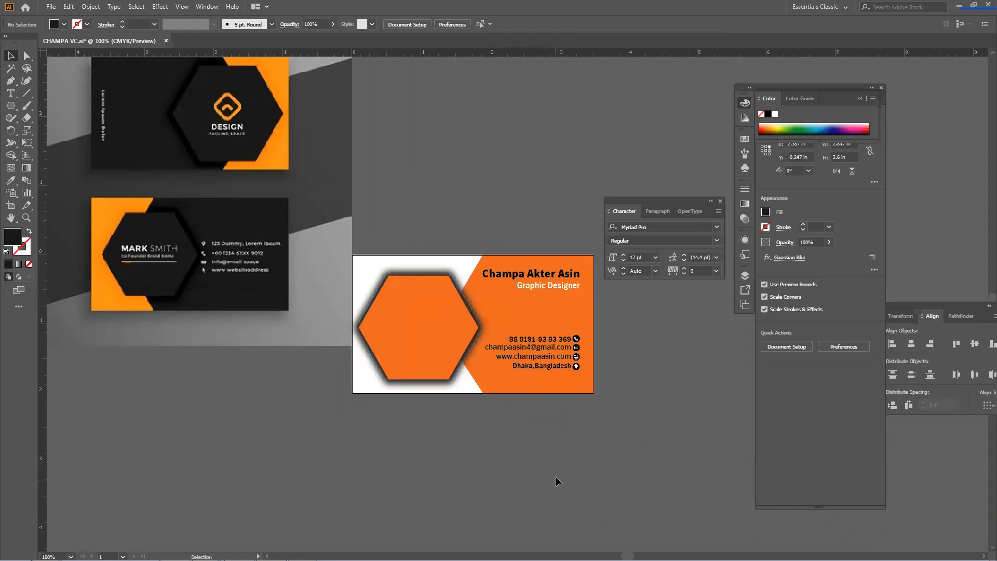
Try moving the blurred shadow hexagon below the card, and undo the move.
{"action": "left_click_drag", "start_coordinate": [451, 335], "coordinate": [425, 441]}
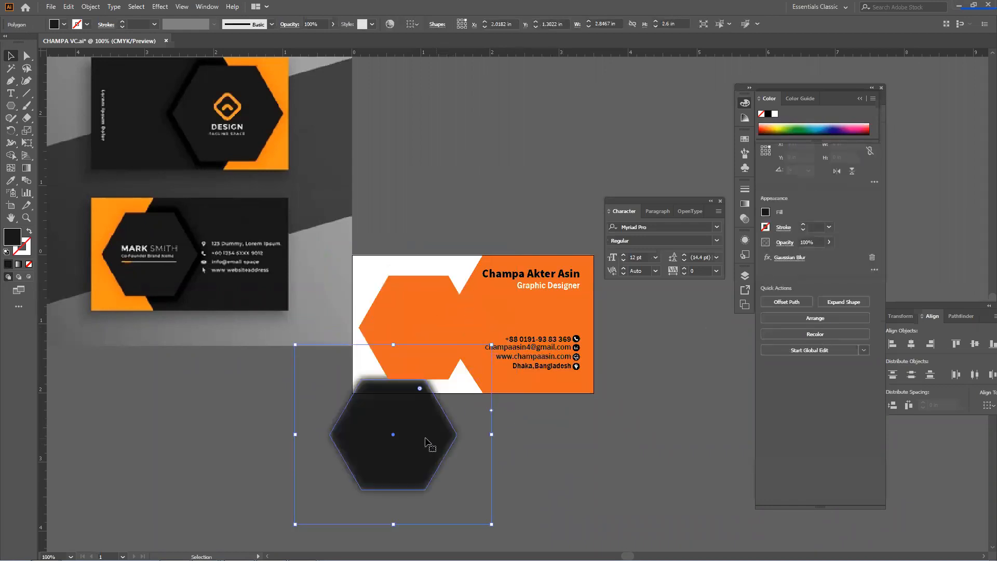
{"action": "key", "text": "ctrl+z"}
{"action": "left_click", "coordinate": [548, 500]}
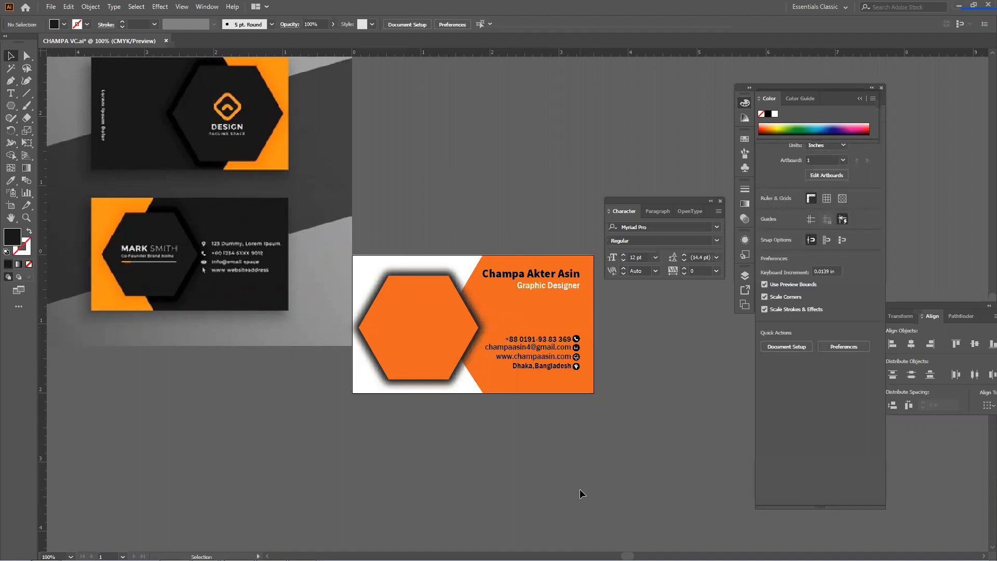
Ungroup the card's artwork so that its text and shapes can be selected separately.
{"action": "scroll", "coordinate": [601, 494], "scroll_direction": "down", "scroll_amount": 4}
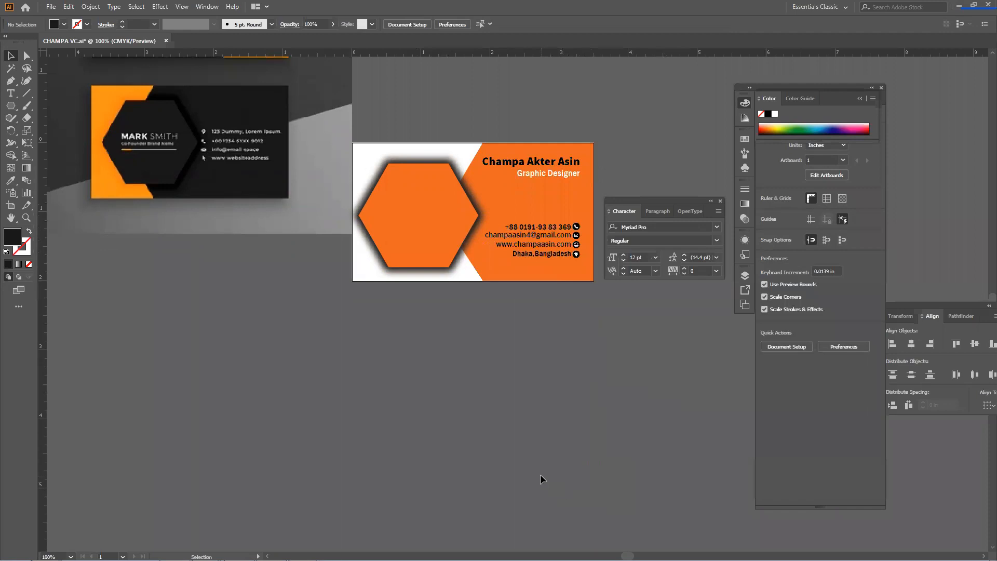
{"action": "scroll", "coordinate": [538, 472], "scroll_direction": "down", "scroll_amount": 4}
{"action": "scroll", "coordinate": [536, 469], "scroll_direction": "up", "scroll_amount": 5}
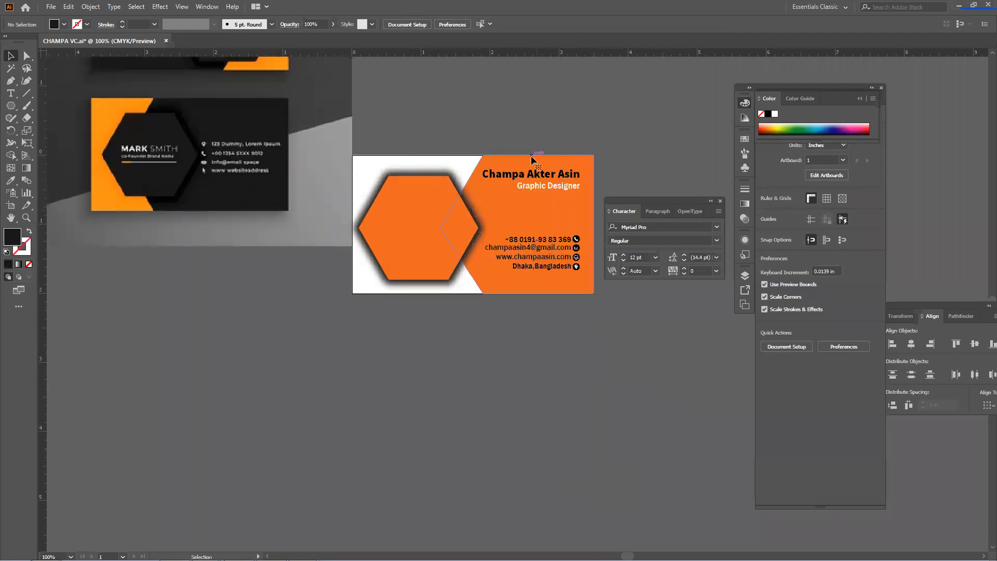
{"action": "left_click", "coordinate": [531, 158]}
{"action": "left_click", "coordinate": [616, 180]}
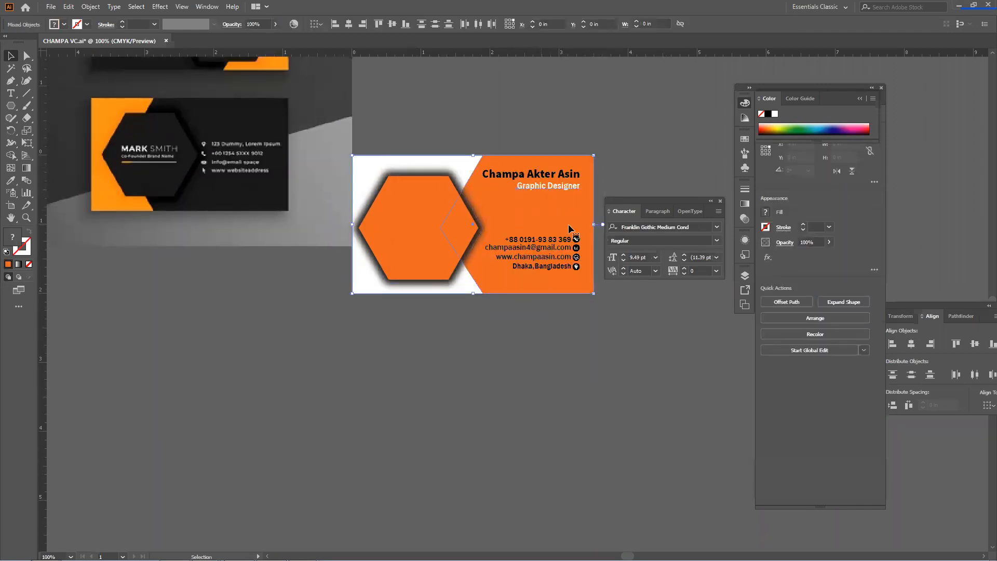
{"action": "left_click_drag", "start_coordinate": [522, 267], "coordinate": [520, 266]}
{"action": "right_click", "coordinate": [534, 224]}
{"action": "left_click", "coordinate": [525, 377]}
{"action": "right_click", "coordinate": [545, 251]}
{"action": "left_click", "coordinate": [536, 334]}
{"action": "left_click_drag", "start_coordinate": [591, 316], "coordinate": [401, 232]}
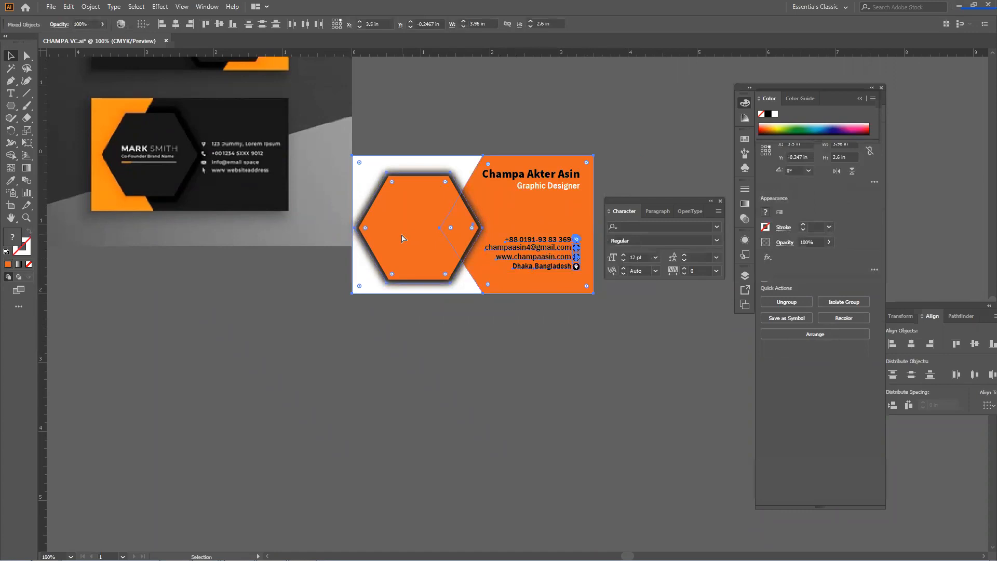
{"action": "left_click", "coordinate": [492, 375]}
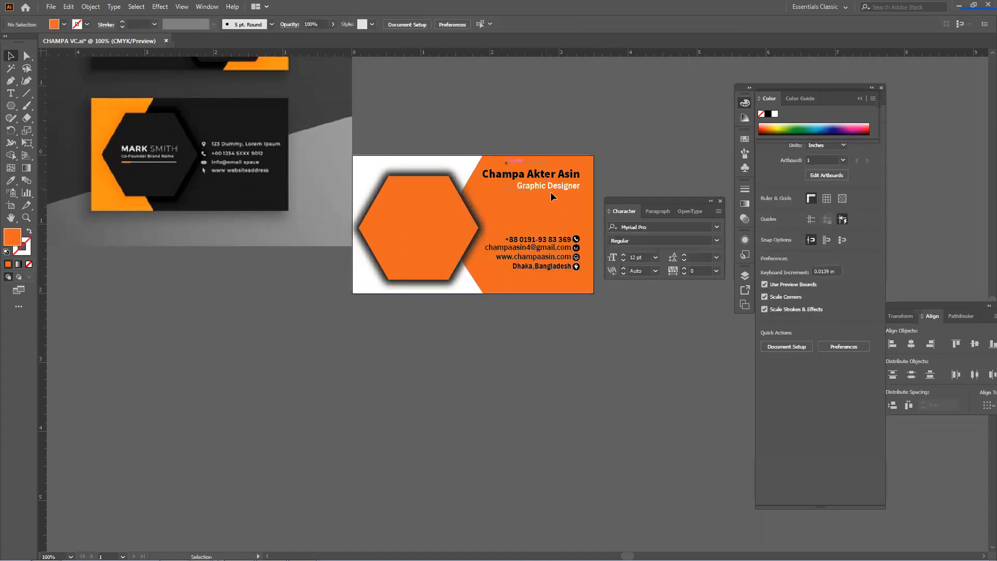
Move the cardholder's name and job title onto the orange hexagon and bring both texts to the front.
{"action": "left_click_drag", "start_coordinate": [551, 177], "coordinate": [437, 222]}
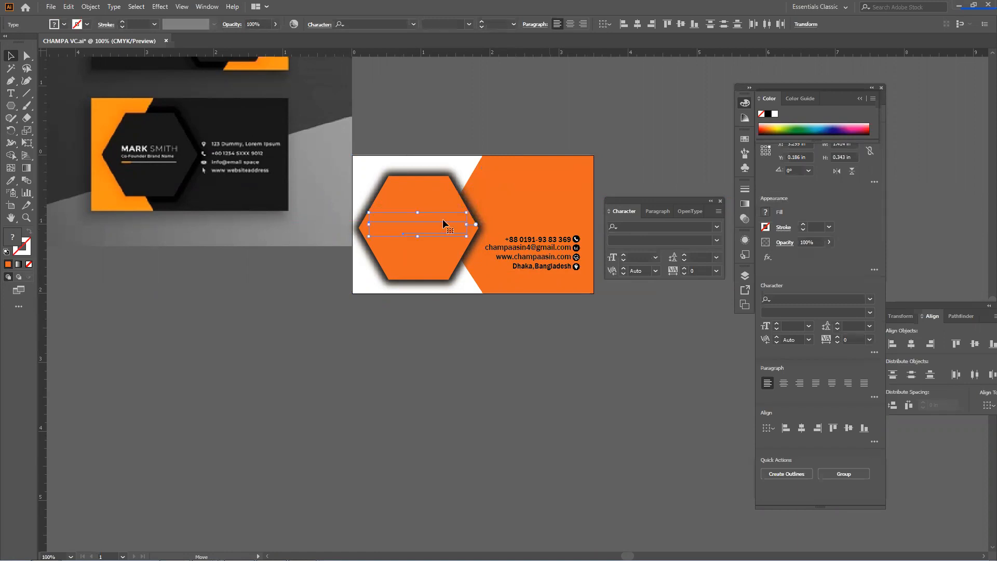
{"action": "right_click", "coordinate": [459, 227]}
{"action": "mouse_move", "coordinate": [525, 393]}
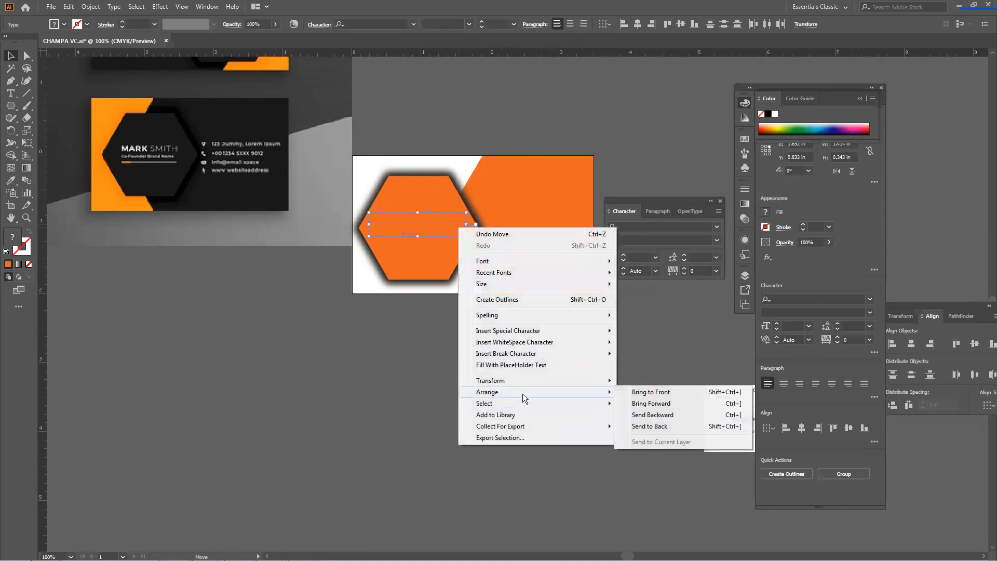
{"action": "left_click", "coordinate": [633, 391]}
{"action": "left_click", "coordinate": [592, 373]}
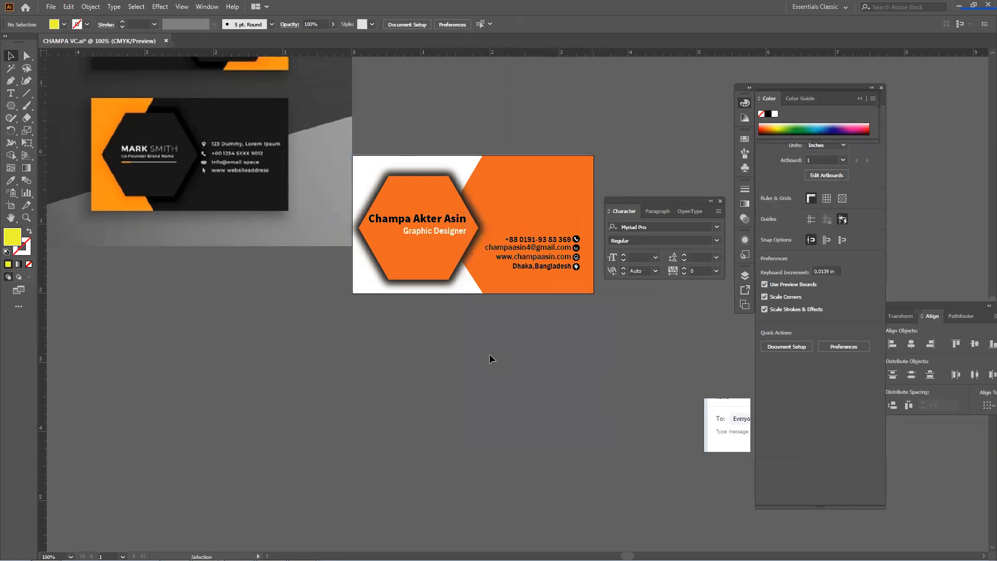
Create a rectangle 3.5 in wide and 2 in high on the empty canvas below the card.
{"action": "scroll", "coordinate": [485, 349], "scroll_direction": "up", "scroll_amount": 1}
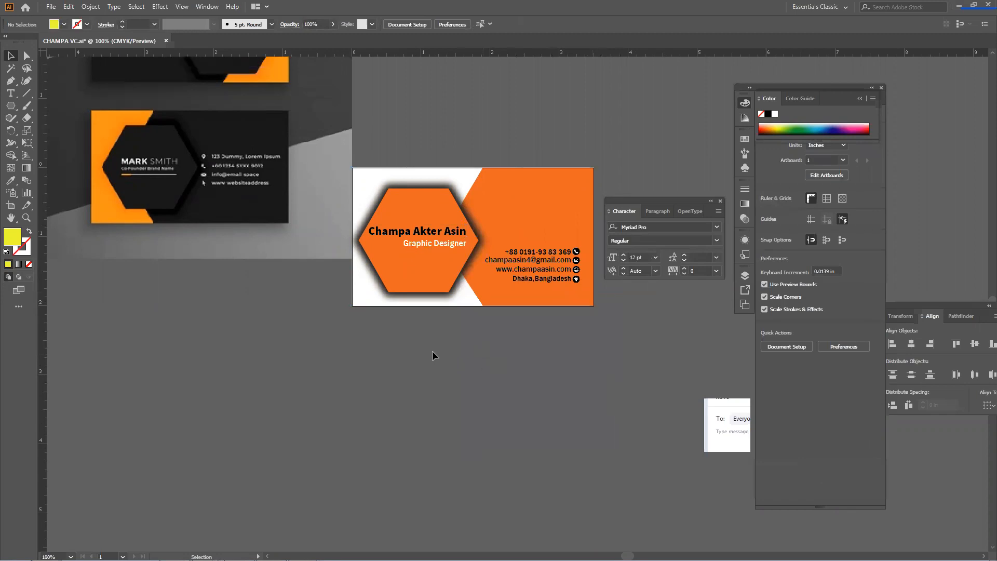
{"action": "scroll", "coordinate": [392, 347], "scroll_direction": "down", "scroll_amount": 5}
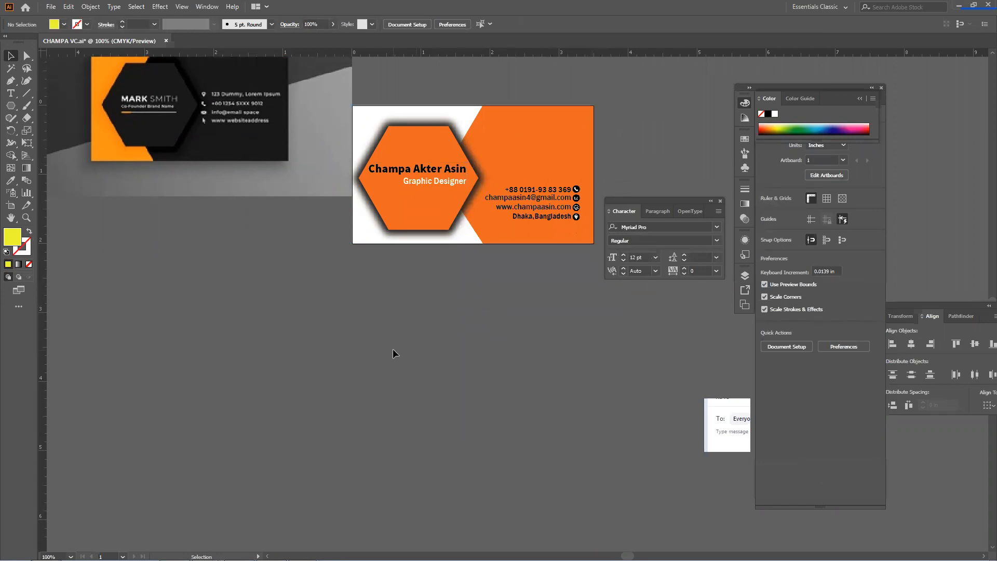
{"action": "left_click", "coordinate": [11, 117]}
{"action": "left_click", "coordinate": [11, 105]}
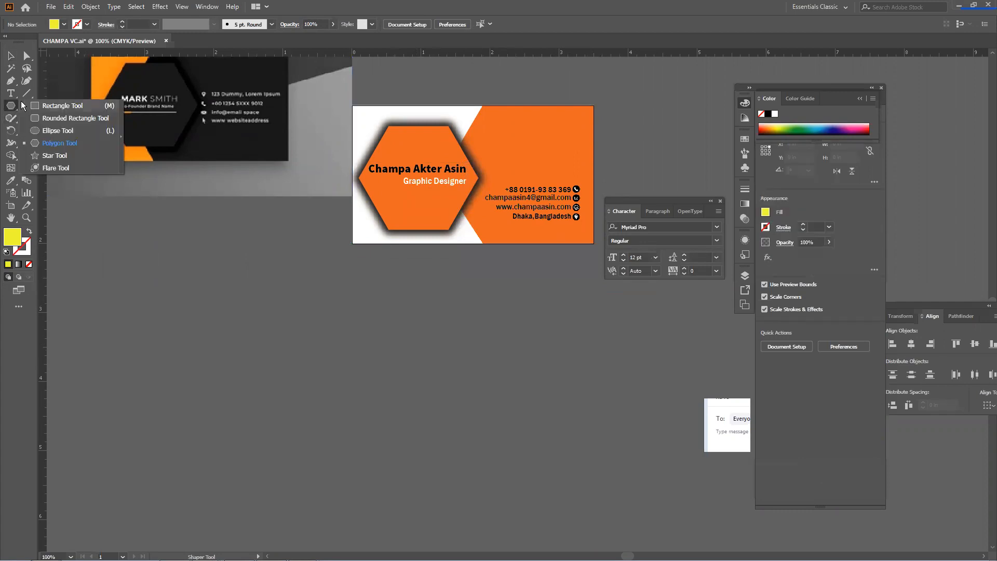
{"action": "left_click", "coordinate": [60, 106]}
{"action": "left_click", "coordinate": [382, 415]}
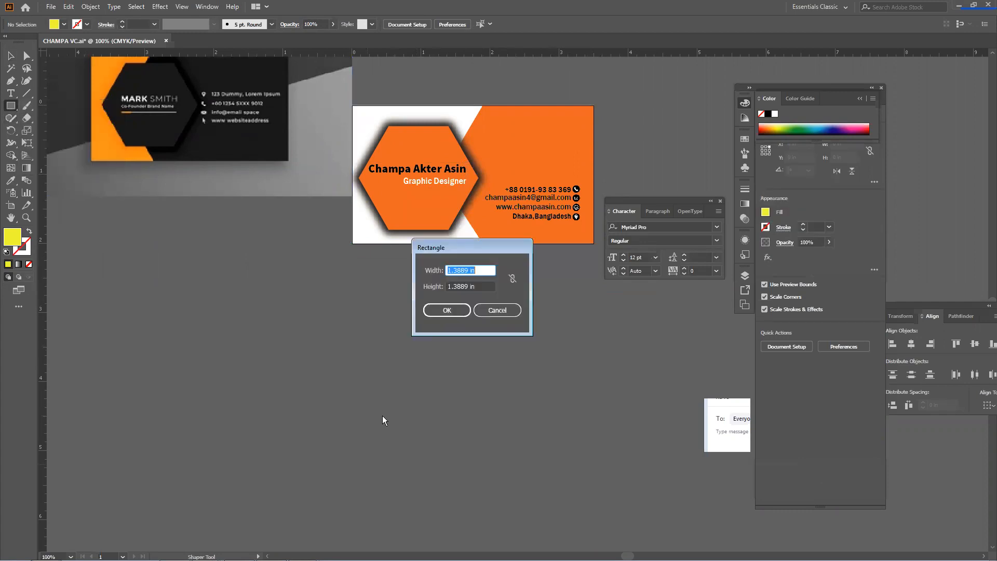
{"action": "type", "text": "3.5"}
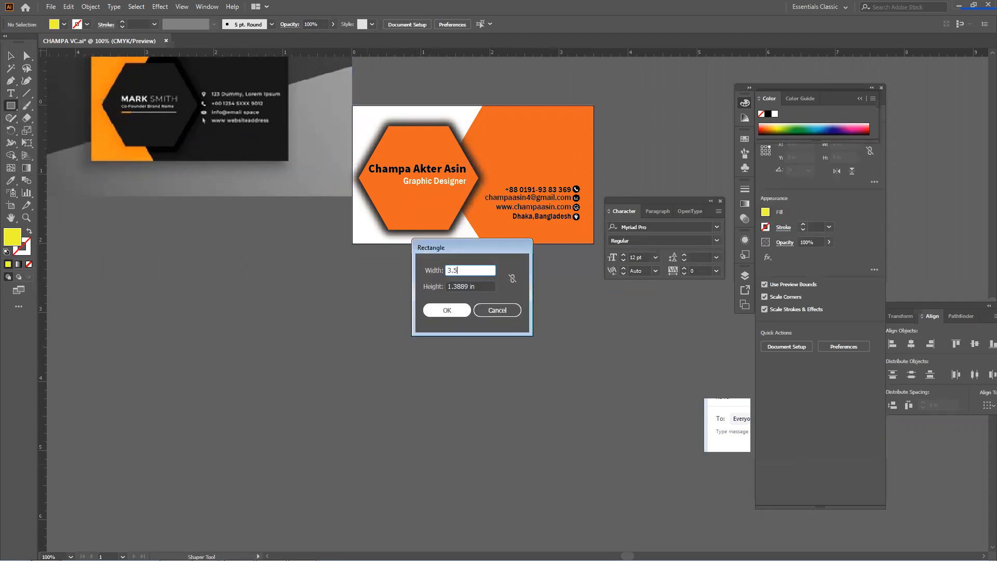
{"action": "key", "text": "Tab"}
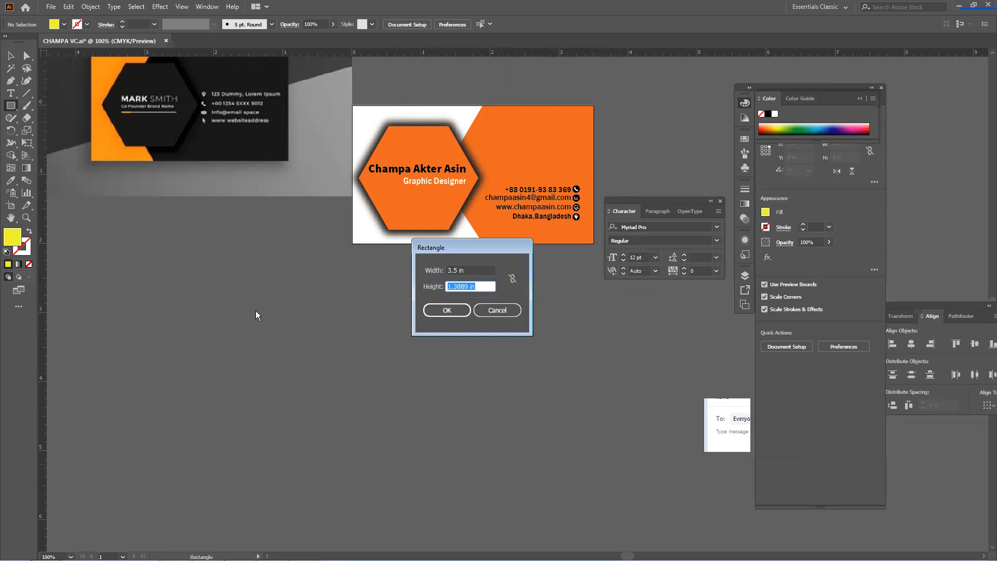
{"action": "type", "text": "2"}
{"action": "key", "text": "Return"}
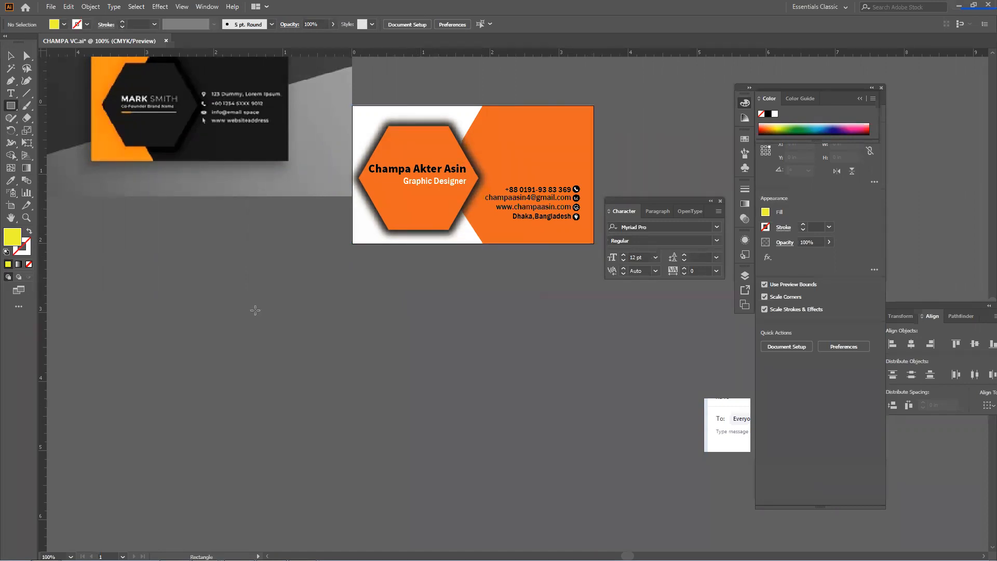
{"action": "scroll", "coordinate": [221, 206], "scroll_direction": "down", "scroll_amount": 2}
{"action": "scroll", "coordinate": [182, 231], "scroll_direction": "down", "scroll_amount": 3}
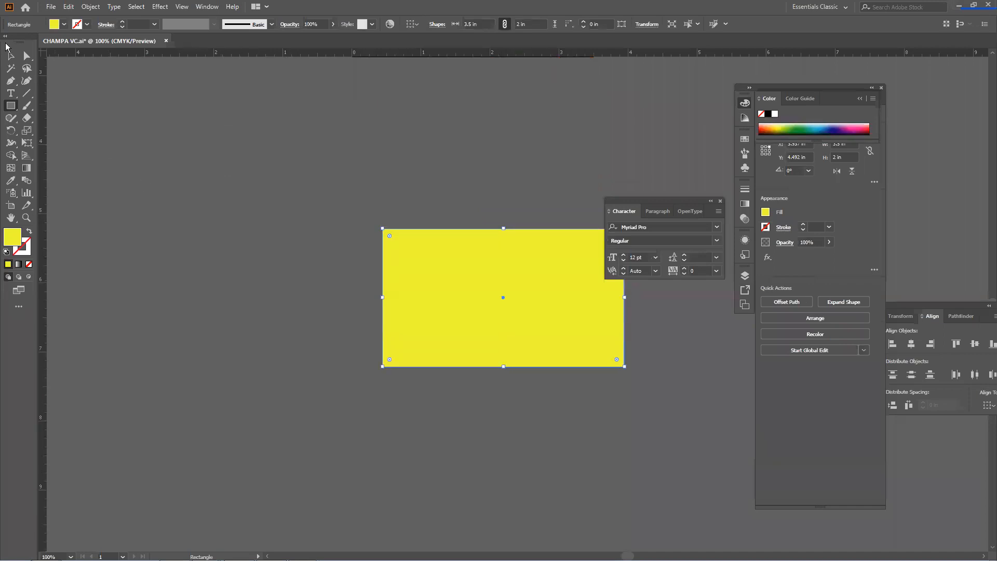
Move the yellow rectangle further left and up on the empty canvas to free space beside it.
{"action": "key", "text": "v"}
{"action": "left_click_drag", "start_coordinate": [470, 275], "coordinate": [371, 275]}
{"action": "scroll", "coordinate": [370, 275], "scroll_direction": "down", "scroll_amount": 2}
{"action": "left_click_drag", "start_coordinate": [321, 251], "coordinate": [250, 276]}
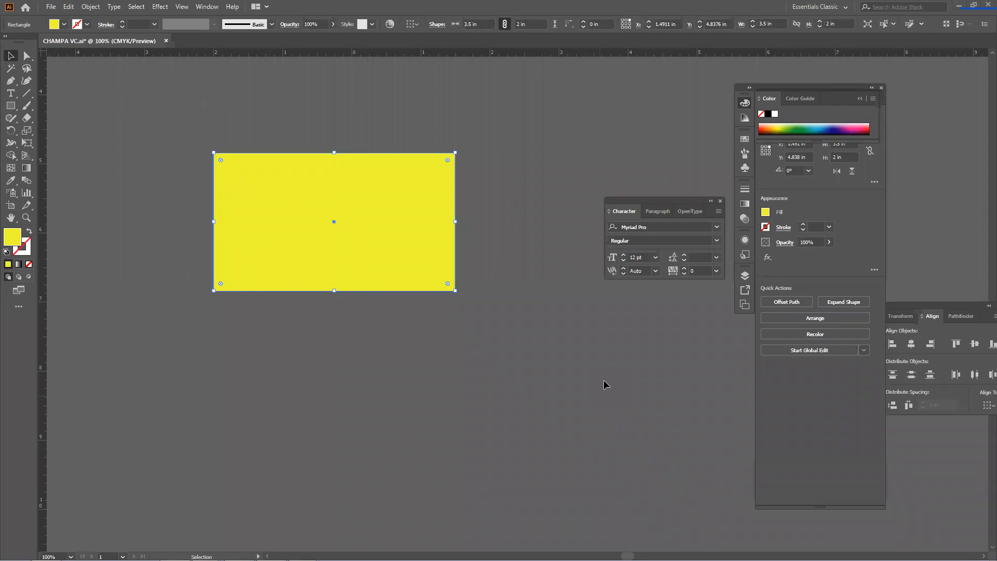
{"action": "left_click", "coordinate": [516, 269]}
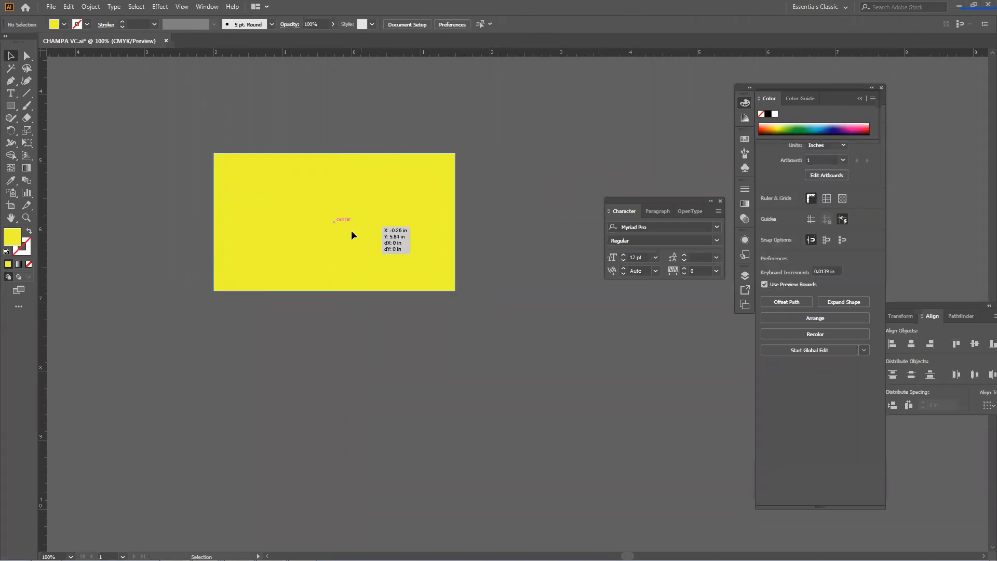
{"action": "left_click_drag", "start_coordinate": [351, 235], "coordinate": [335, 242]}
Draw an ellipse about 3.84 in wide and 2.68 in high below the yellow rectangle and fill it with dark blue.
{"action": "left_click", "coordinate": [13, 105]}
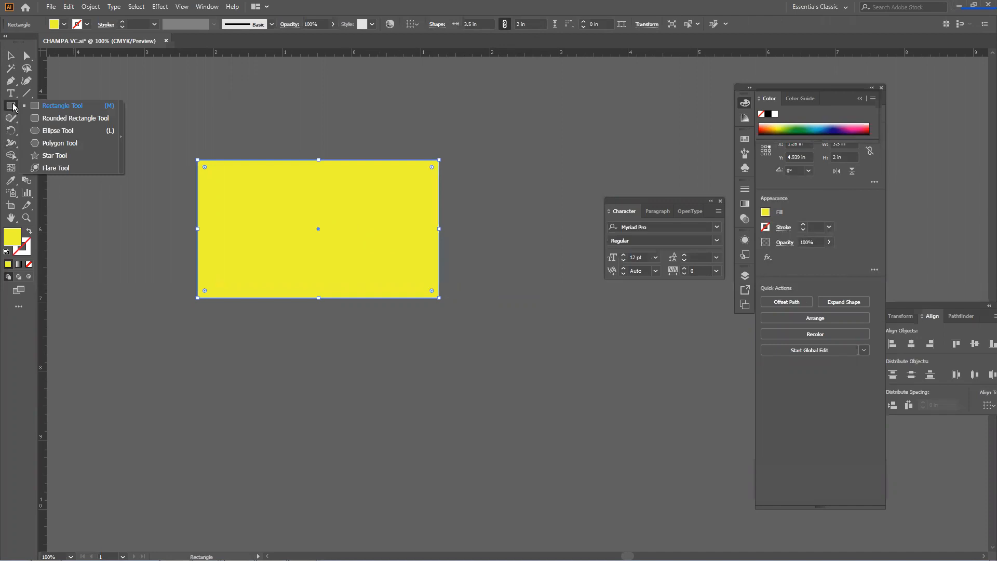
{"action": "left_click", "coordinate": [58, 131]}
{"action": "left_click_drag", "start_coordinate": [353, 336], "coordinate": [619, 522]}
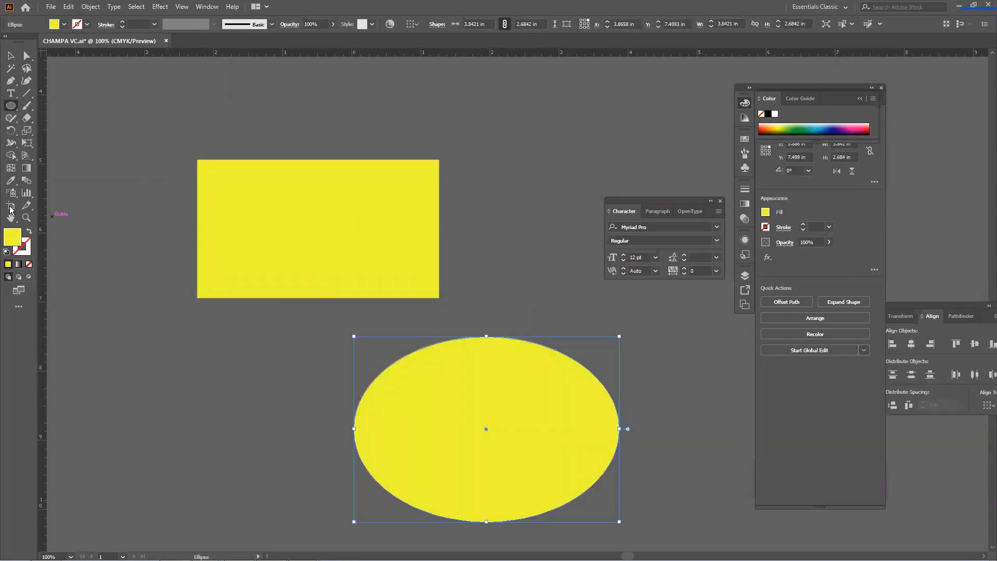
{"action": "left_click", "coordinate": [56, 25]}
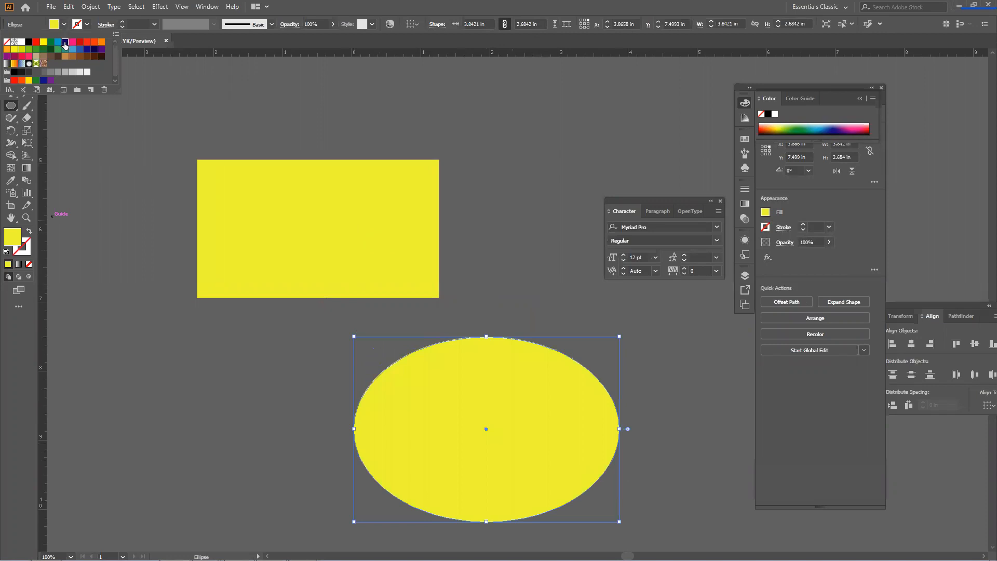
{"action": "left_click", "coordinate": [65, 46]}
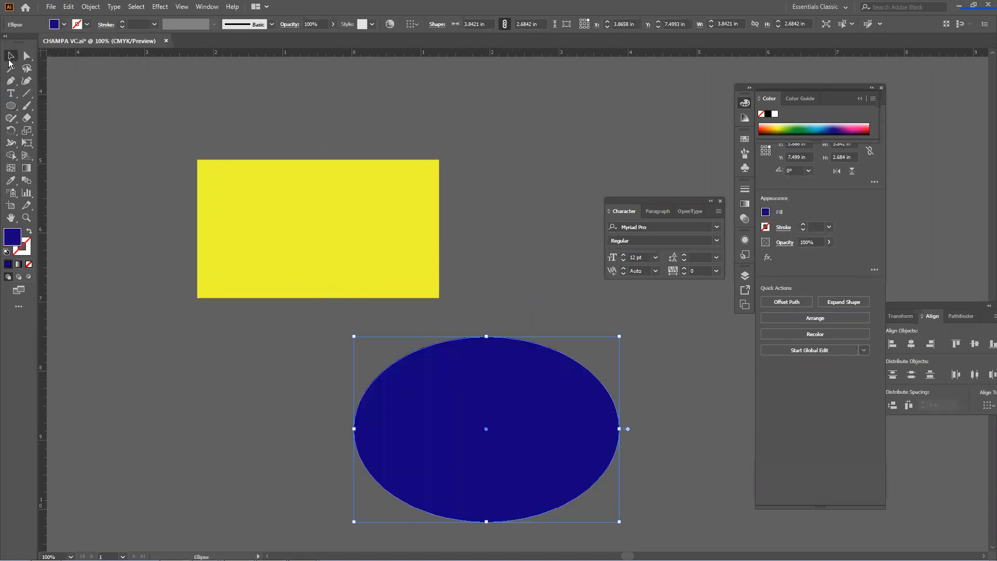
Enlarge the dark blue ellipse to about 5.08 in wide and 4.5 in high and move it over the rectangle's right part.
{"action": "left_click", "coordinate": [11, 55]}
{"action": "left_click_drag", "start_coordinate": [561, 453], "coordinate": [525, 288]}
{"action": "left_click_drag", "start_coordinate": [585, 352], "coordinate": [669, 477]}
{"action": "left_click_drag", "start_coordinate": [492, 348], "coordinate": [466, 321]}
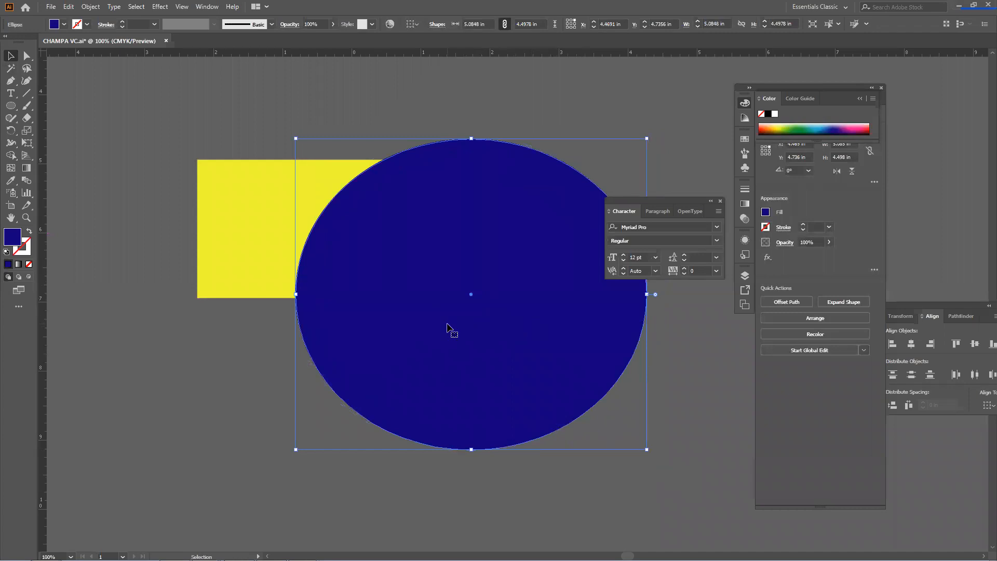
Reposition the yellow rectangle and the ellipse so that the ellipse overlaps only the rectangle's lower-right corner.
{"action": "left_click", "coordinate": [233, 351]}
{"action": "left_click_drag", "start_coordinate": [401, 224], "coordinate": [461, 333]}
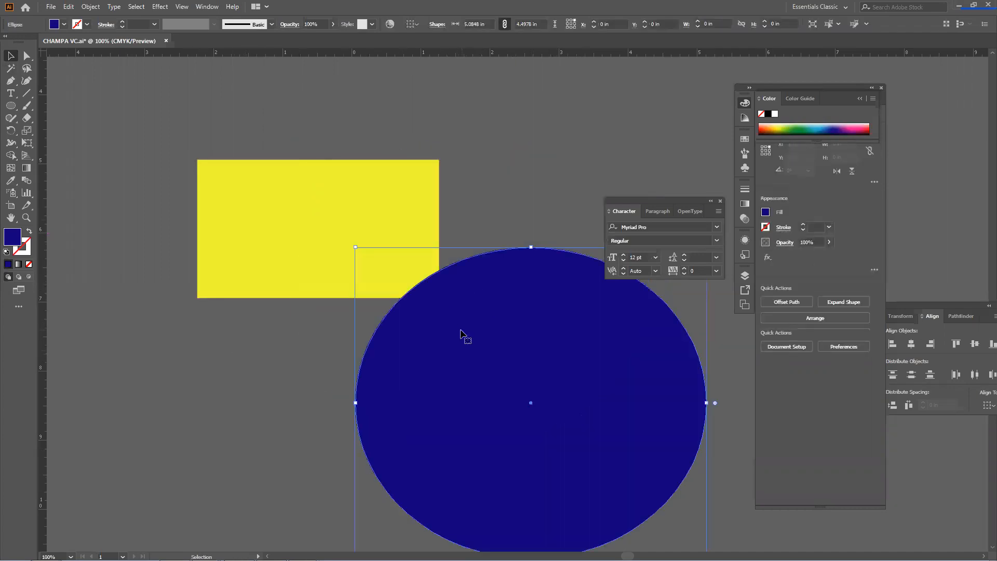
{"action": "left_click_drag", "start_coordinate": [323, 264], "coordinate": [258, 229]}
{"action": "left_click_drag", "start_coordinate": [477, 340], "coordinate": [355, 197]}
{"action": "left_click", "coordinate": [79, 404]}
{"action": "left_click_drag", "start_coordinate": [270, 311], "coordinate": [373, 404]}
{"action": "left_click_drag", "start_coordinate": [180, 223], "coordinate": [231, 250]}
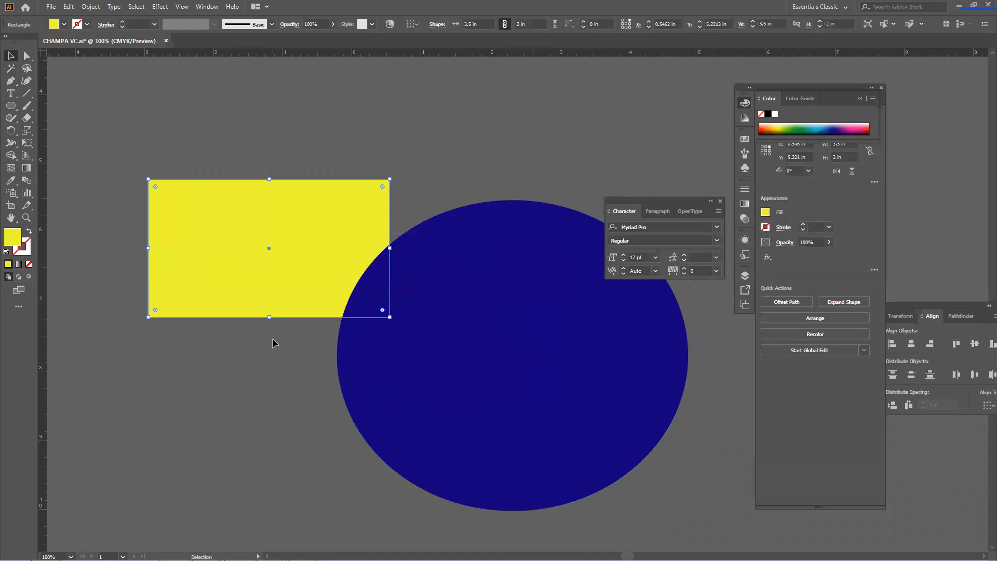
{"action": "left_click_drag", "start_coordinate": [279, 289], "coordinate": [314, 269]}
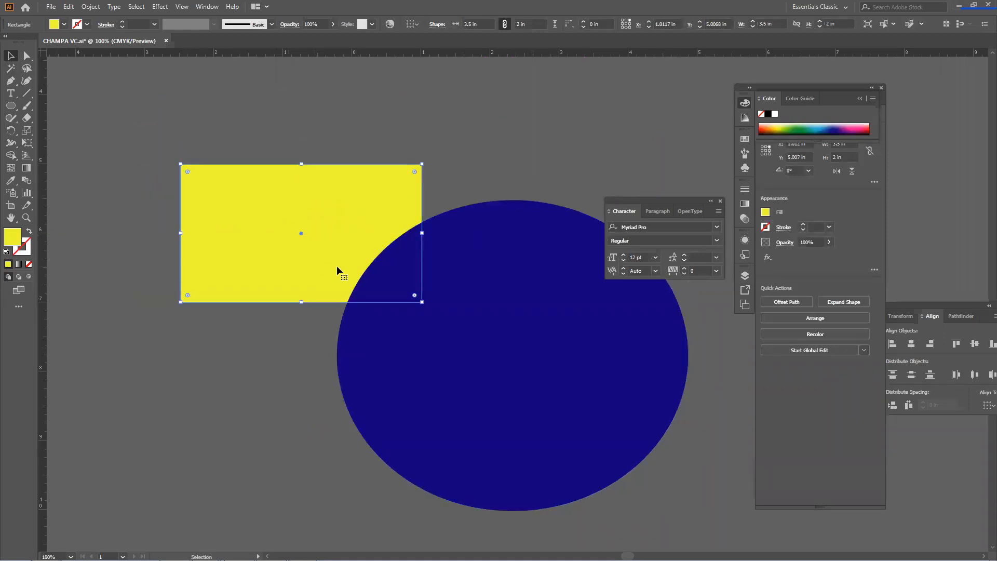
{"action": "left_click", "coordinate": [293, 323]}
{"action": "left_click_drag", "start_coordinate": [416, 303], "coordinate": [445, 321]}
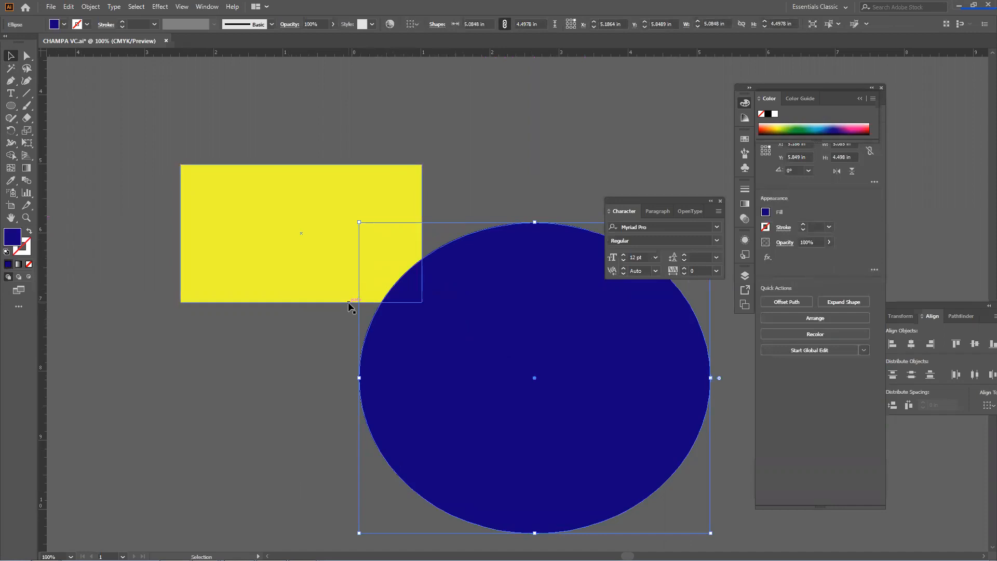
Try moving all of the orange and white card's artwork off the artboard to the area below it.
{"action": "scroll", "coordinate": [350, 304], "scroll_direction": "up", "scroll_amount": 10}
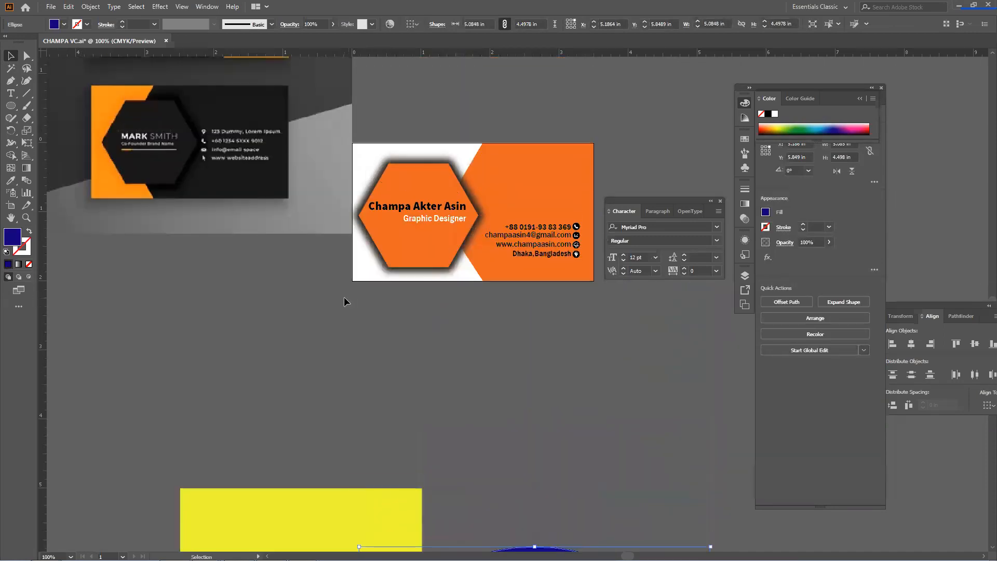
{"action": "scroll", "coordinate": [434, 196], "scroll_direction": "up", "scroll_amount": 3}
{"action": "left_click", "coordinate": [455, 290]}
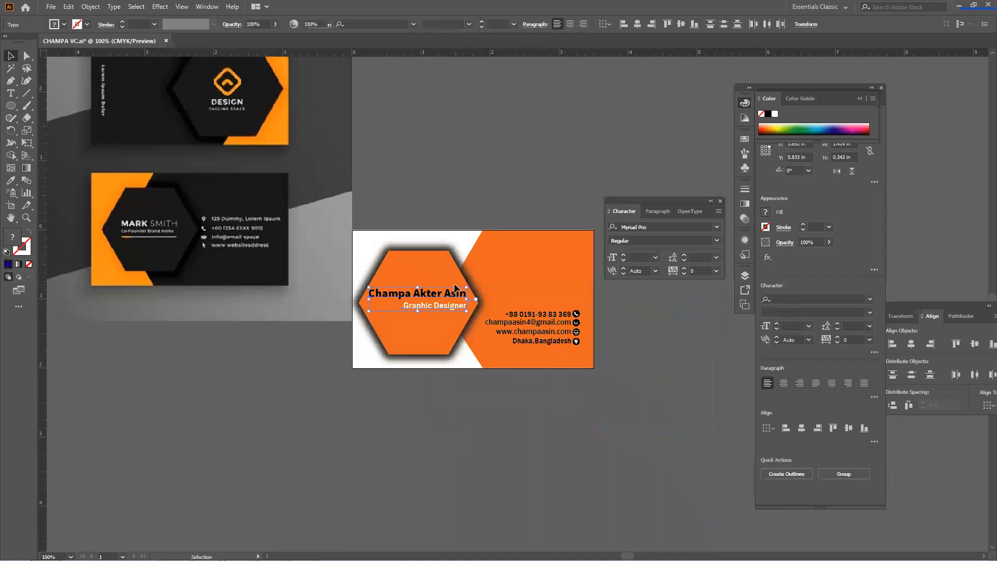
{"action": "left_click", "coordinate": [537, 238]}
{"action": "left_click", "coordinate": [528, 241]}
{"action": "left_click", "coordinate": [394, 181]}
{"action": "left_click_drag", "start_coordinate": [407, 270], "coordinate": [529, 425]}
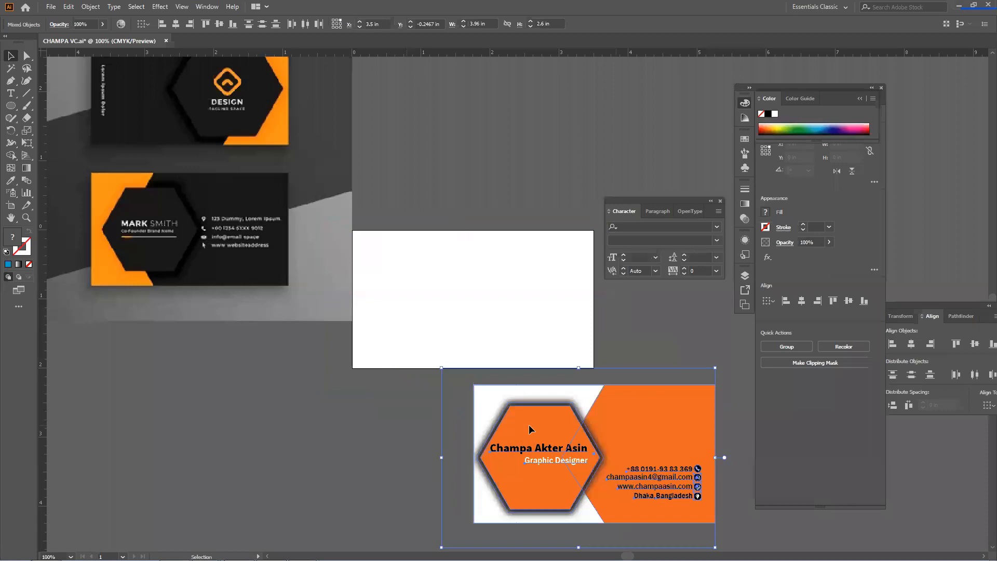
Try moving the reference image far to the left of the artboard, and undo both this and the card move.
{"action": "scroll", "coordinate": [530, 422], "scroll_direction": "down", "scroll_amount": 3}
{"action": "scroll", "coordinate": [528, 422], "scroll_direction": "down", "scroll_amount": 4}
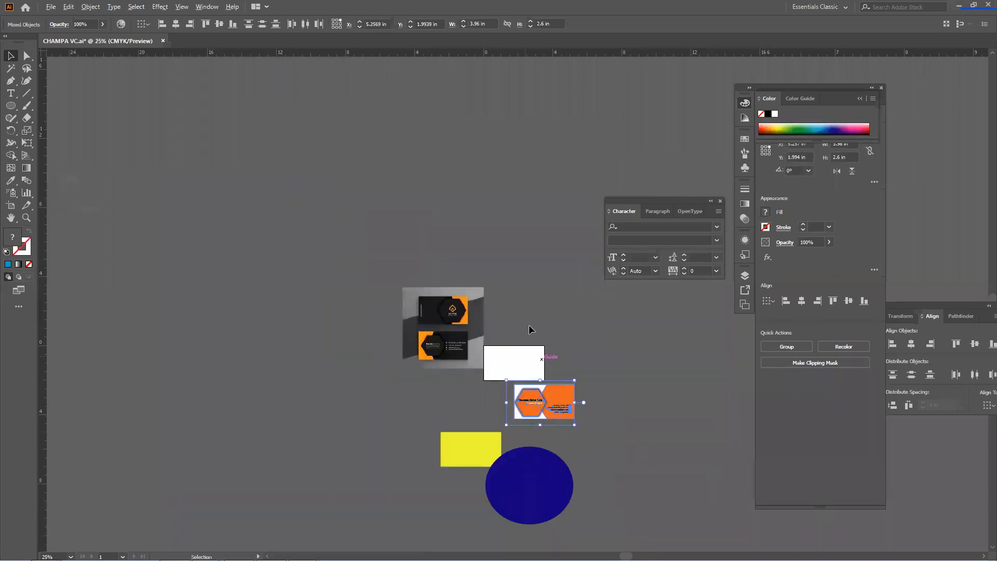
{"action": "left_click_drag", "start_coordinate": [528, 325], "coordinate": [474, 196]}
{"action": "left_click", "coordinate": [407, 223]}
{"action": "left_click_drag", "start_coordinate": [366, 226], "coordinate": [169, 260]}
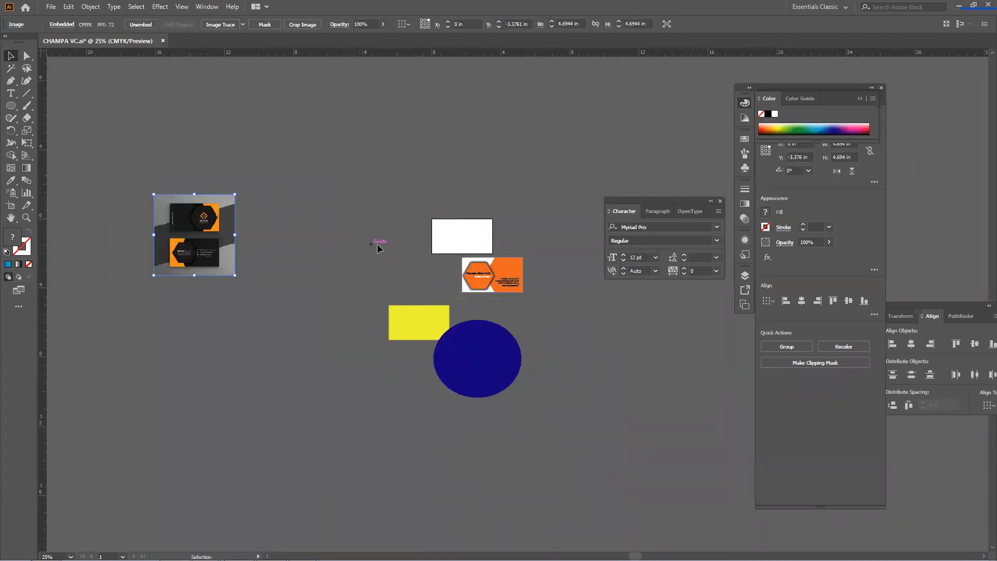
{"action": "left_click", "coordinate": [547, 252]}
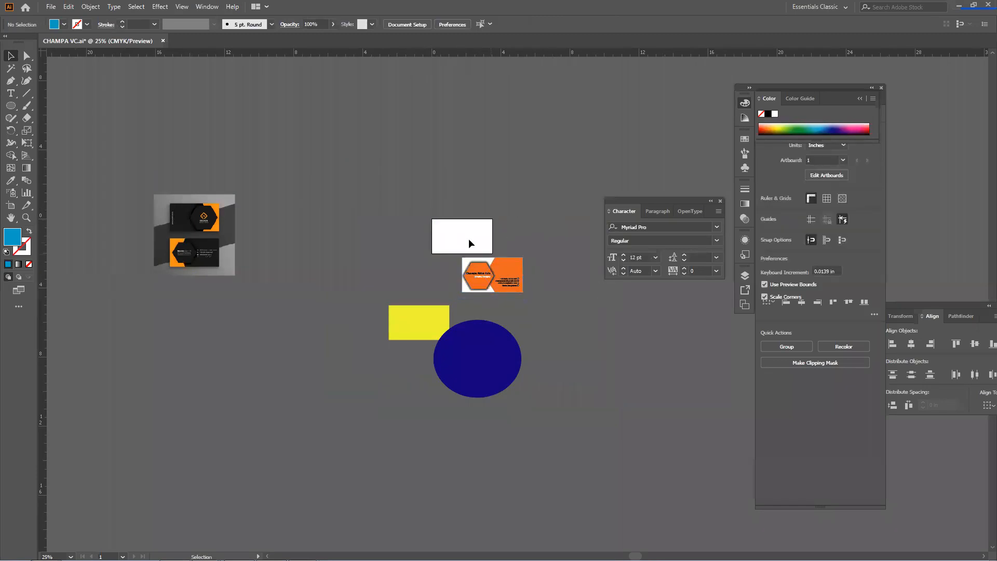
{"action": "key", "text": "ctrl+z"}
{"action": "key", "text": "ctrl+z"}
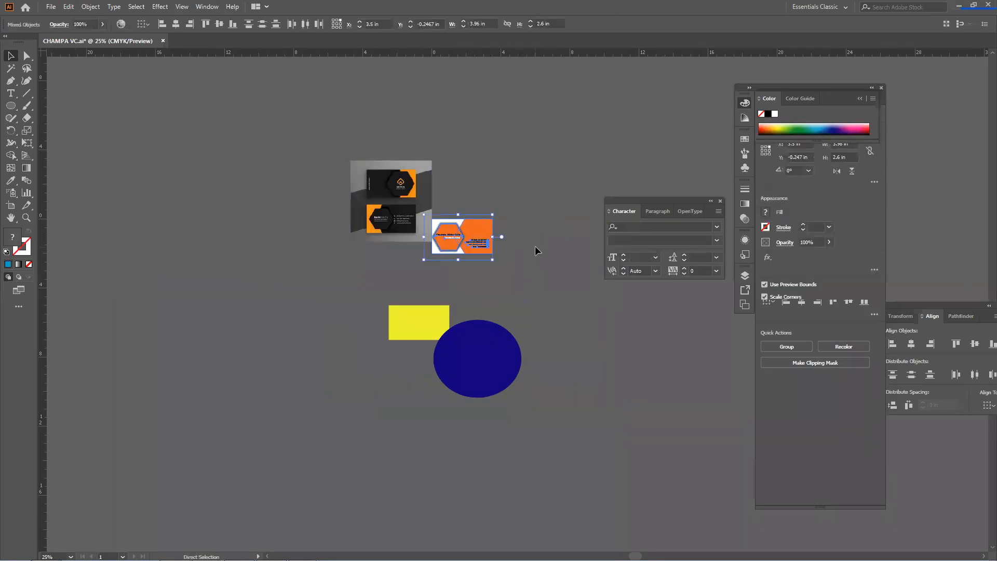
Move the ellipse up and left so its curved edge crosses the rectangle from top to bottom, and select both shapes.
{"action": "scroll", "coordinate": [436, 329], "scroll_direction": "up", "scroll_amount": 3}
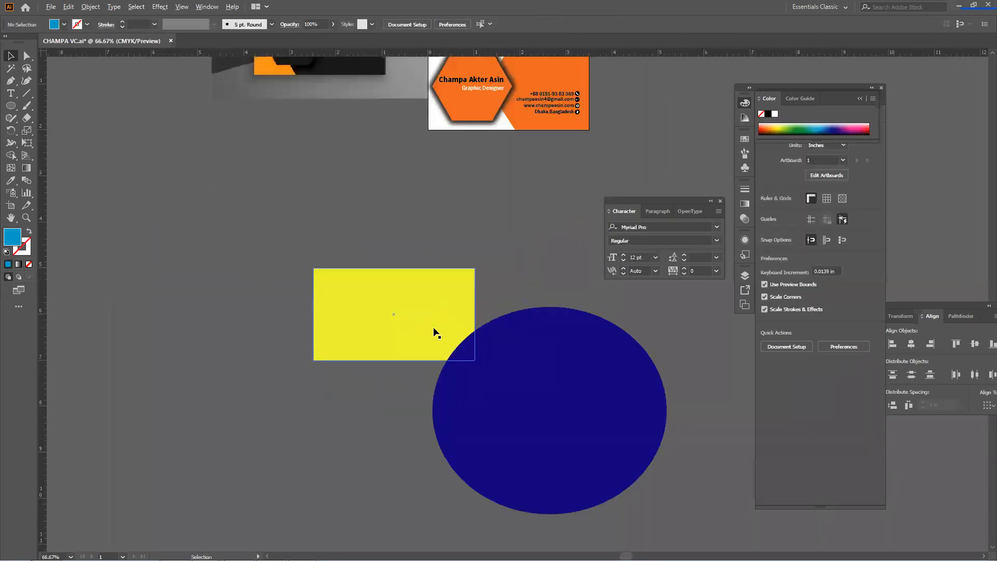
{"action": "left_click_drag", "start_coordinate": [421, 305], "coordinate": [386, 257]}
{"action": "left_click_drag", "start_coordinate": [561, 360], "coordinate": [429, 284]}
{"action": "left_click", "coordinate": [352, 162]}
{"action": "left_click", "coordinate": [334, 210]}
{"action": "left_click_drag", "start_coordinate": [333, 220], "coordinate": [416, 309]}
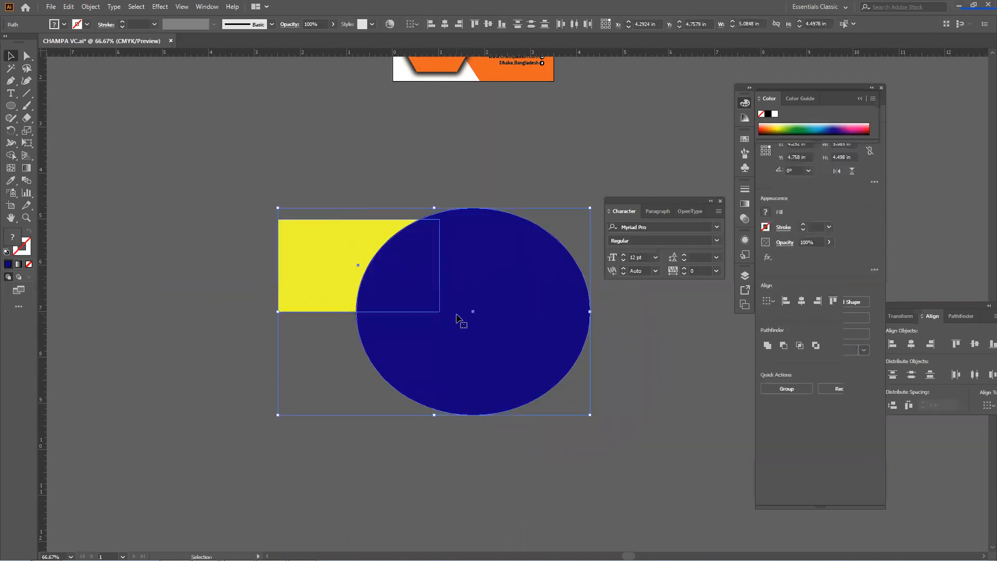
{"action": "left_click_drag", "start_coordinate": [460, 350], "coordinate": [448, 349]}
{"action": "left_click_drag", "start_coordinate": [330, 208], "coordinate": [464, 333]}
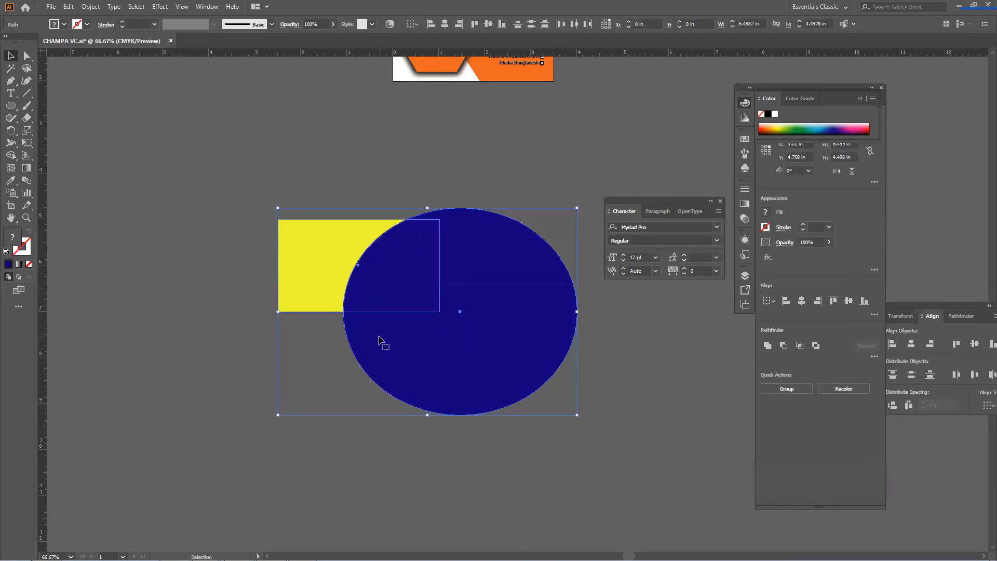
Display the Pathfinder controls and place them beside the yellow rectangle.
{"action": "left_click", "coordinate": [207, 6]}
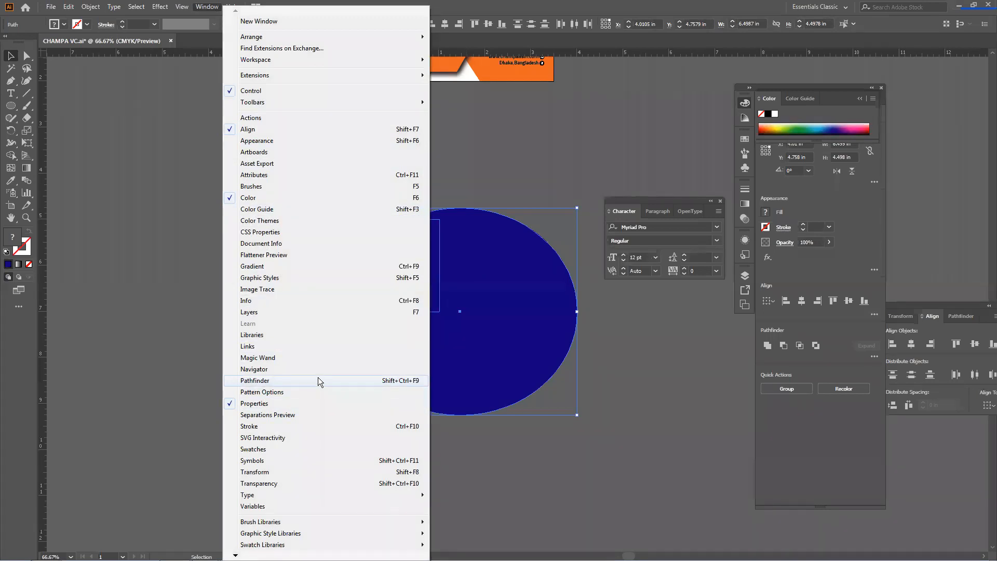
{"action": "left_click", "coordinate": [196, 70]}
{"action": "left_click", "coordinate": [207, 7]}
{"action": "left_click", "coordinate": [234, 208]}
{"action": "left_click_drag", "start_coordinate": [234, 208], "coordinate": [414, 306]}
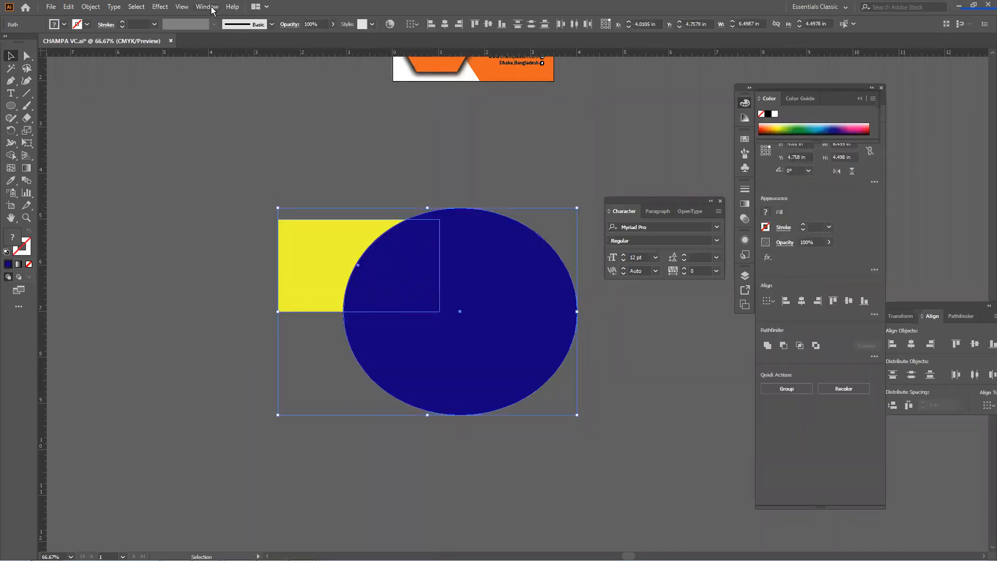
{"action": "left_click", "coordinate": [210, 8]}
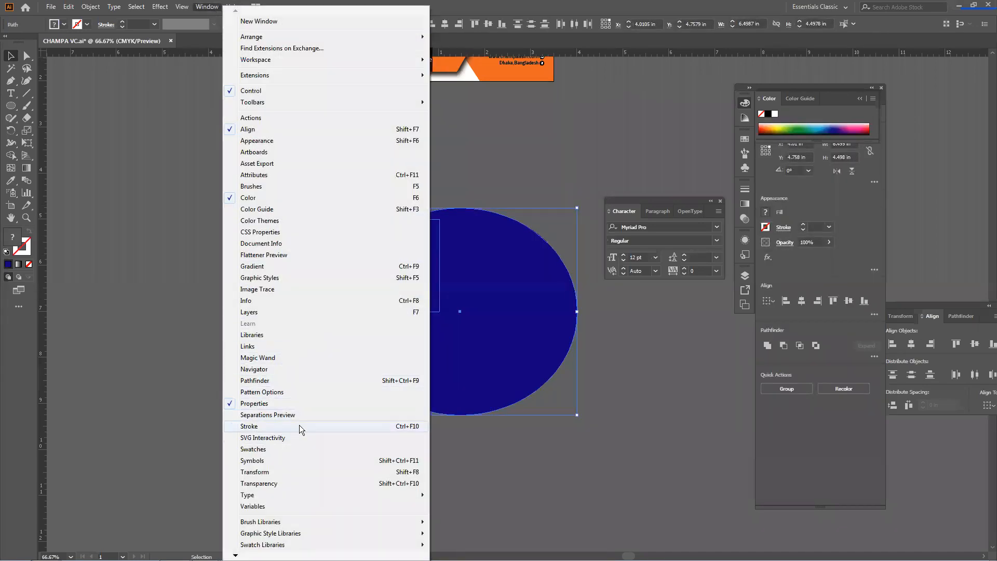
{"action": "left_click", "coordinate": [290, 381]}
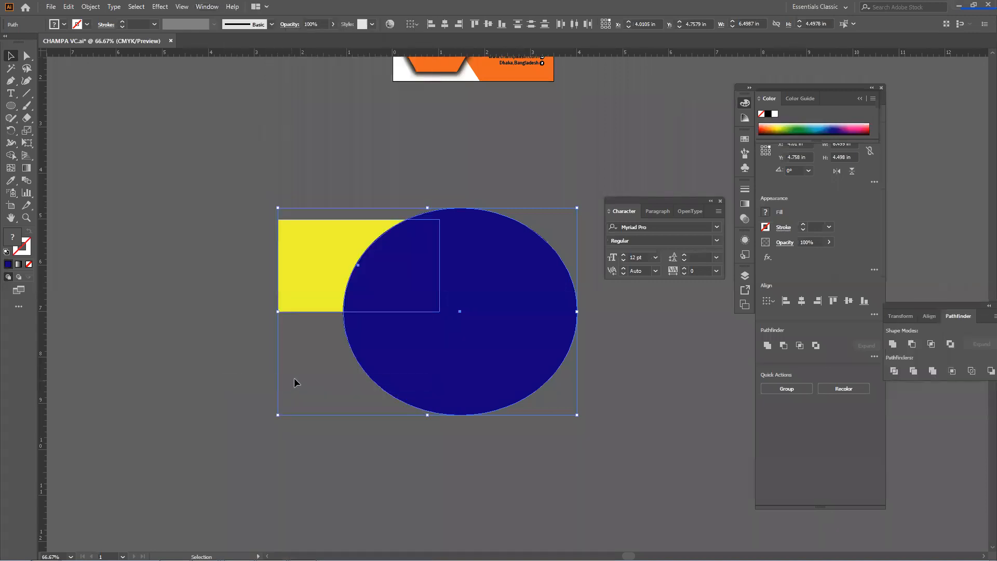
{"action": "left_click_drag", "start_coordinate": [941, 302], "coordinate": [185, 195]}
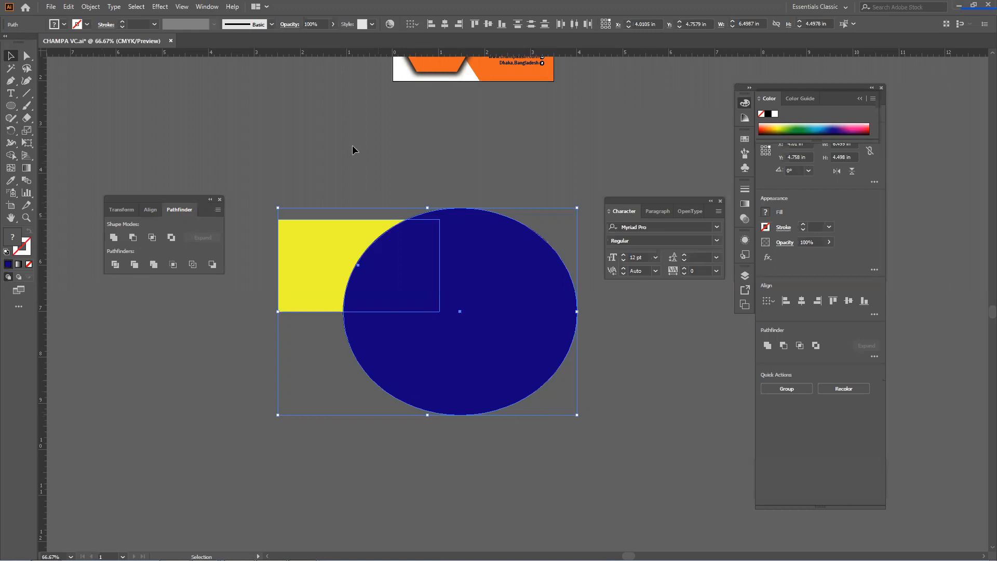
Select the yellow rectangle and the dark blue ellipse together and group them.
{"action": "left_click", "coordinate": [357, 166]}
{"action": "left_click_drag", "start_coordinate": [370, 189], "coordinate": [503, 338]}
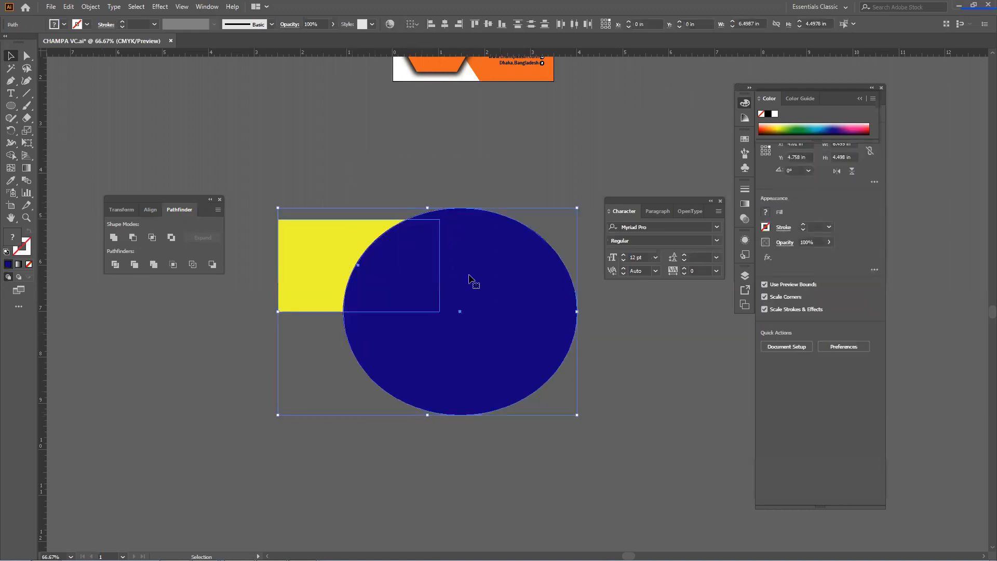
{"action": "left_click", "coordinate": [355, 156]}
{"action": "left_click_drag", "start_coordinate": [350, 152], "coordinate": [576, 334]}
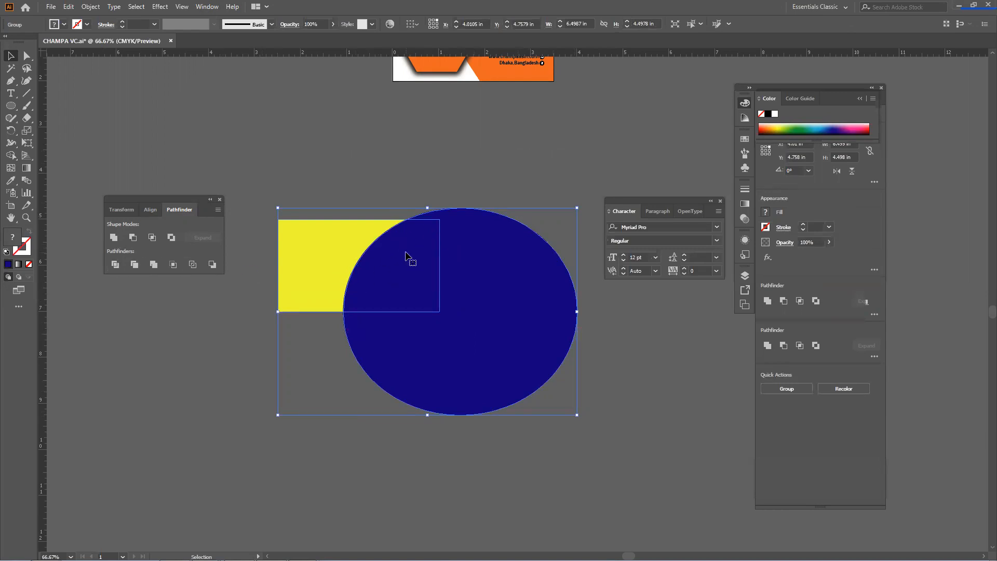
Group all of the orange and white card's artwork and shift the group slightly up and right on the artboard.
{"action": "scroll", "coordinate": [405, 255], "scroll_direction": "up", "scroll_amount": 1}
{"action": "scroll", "coordinate": [405, 256], "scroll_direction": "up", "scroll_amount": 8}
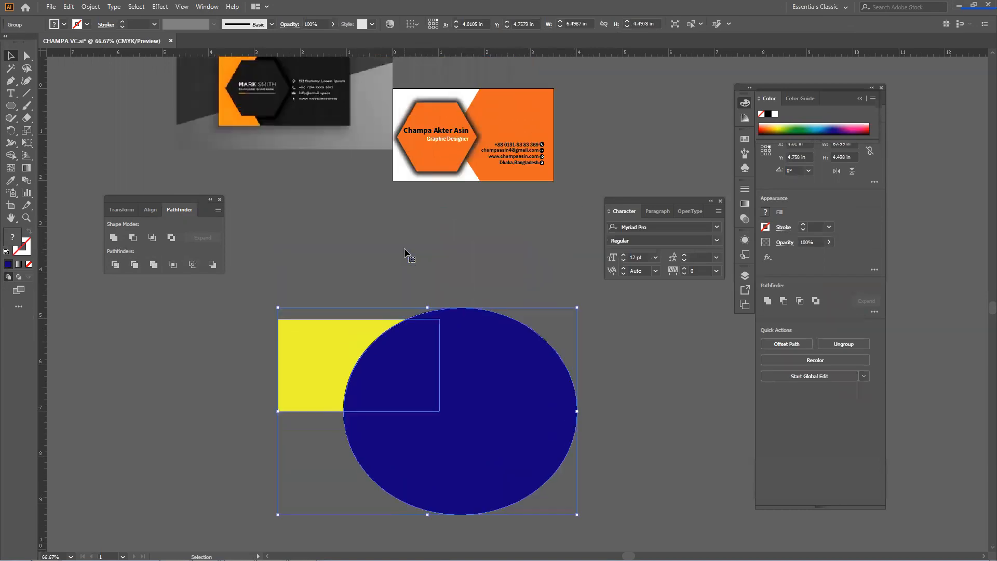
{"action": "left_click", "coordinate": [516, 238]}
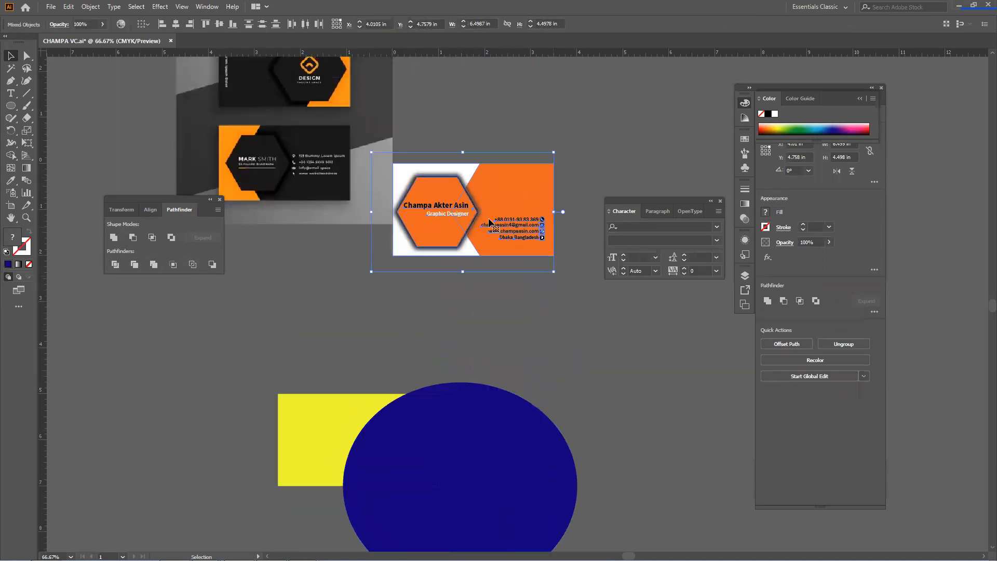
{"action": "right_click", "coordinate": [491, 217]}
{"action": "left_click", "coordinate": [528, 297]}
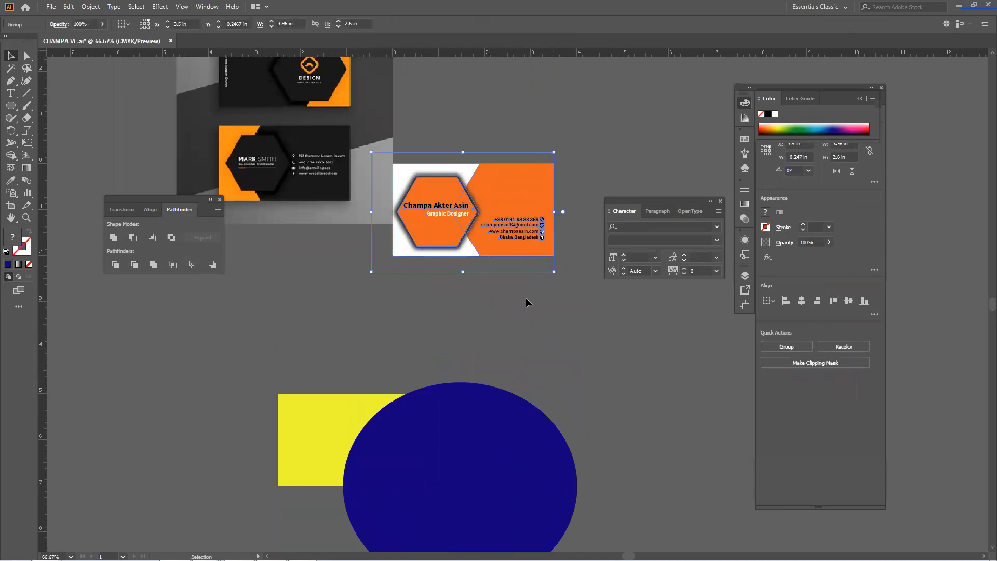
{"action": "left_click_drag", "start_coordinate": [532, 234], "coordinate": [550, 249]}
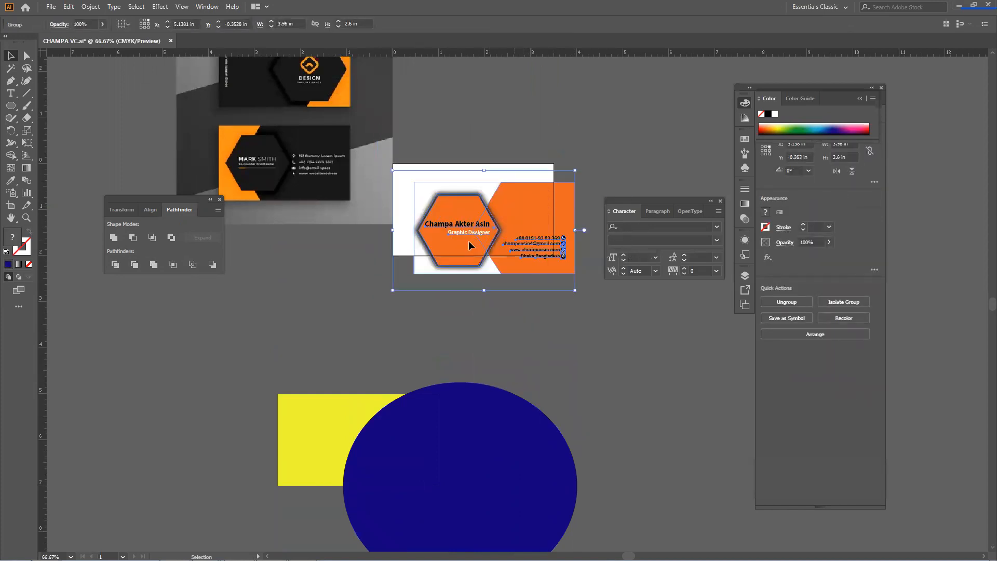
{"action": "key", "text": "ctrl+z"}
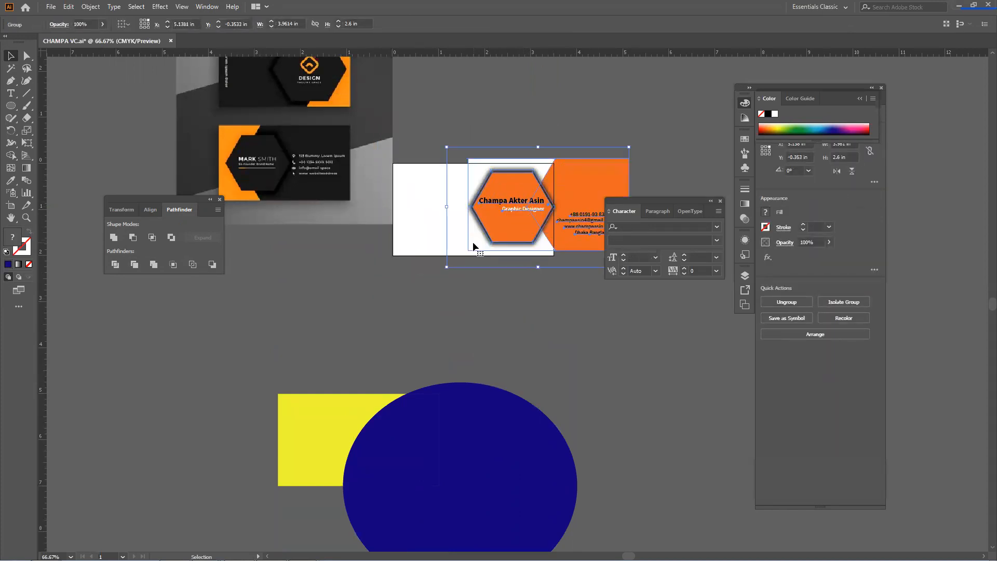
{"action": "key", "text": "ctrl+z"}
Ungroup the orange and white card's artwork and deselect everything.
{"action": "right_click", "coordinate": [493, 188]}
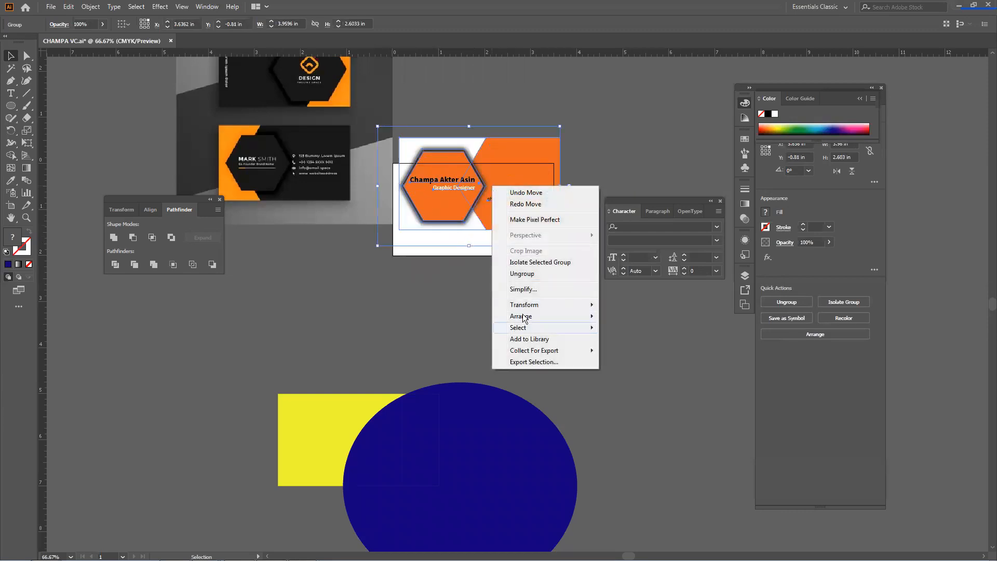
{"action": "left_click", "coordinate": [525, 274]}
{"action": "left_click", "coordinate": [511, 281]}
{"action": "scroll", "coordinate": [510, 281], "scroll_direction": "down", "scroll_amount": 3}
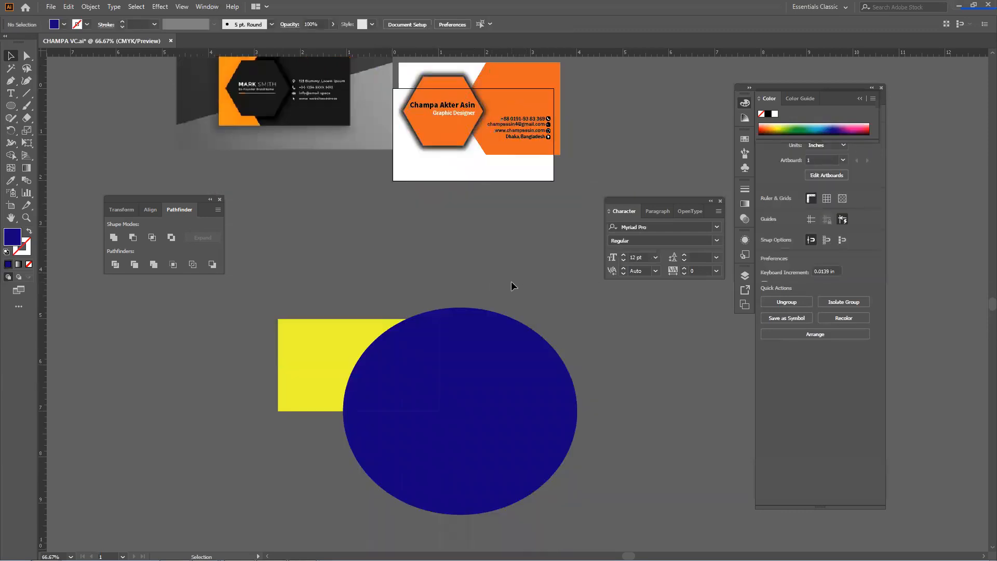
Ungroup the yellow rectangle and dark blue ellipse pieces and deselect them.
{"action": "left_click", "coordinate": [415, 356]}
{"action": "scroll", "coordinate": [437, 306], "scroll_direction": "down", "scroll_amount": 3}
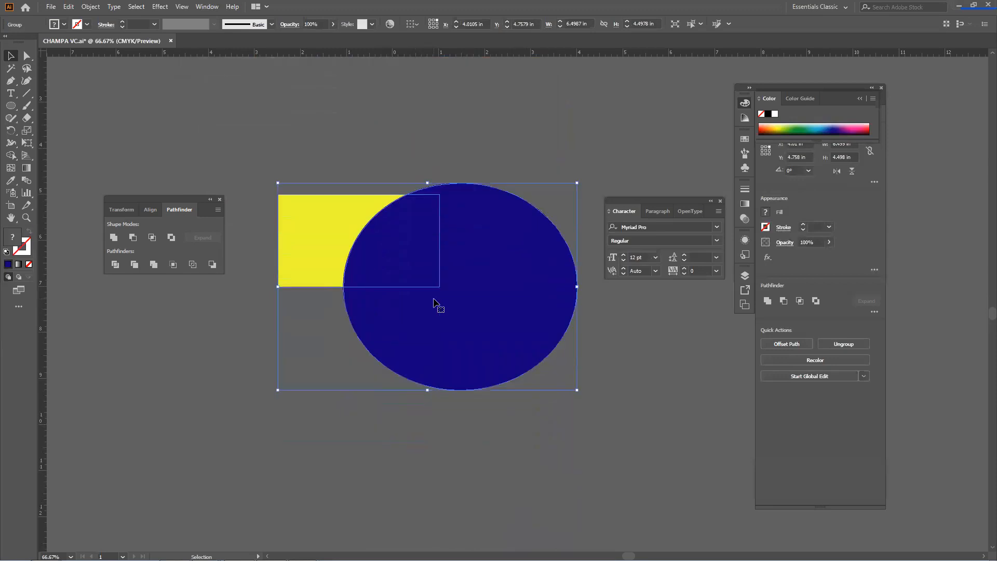
{"action": "right_click", "coordinate": [375, 228]}
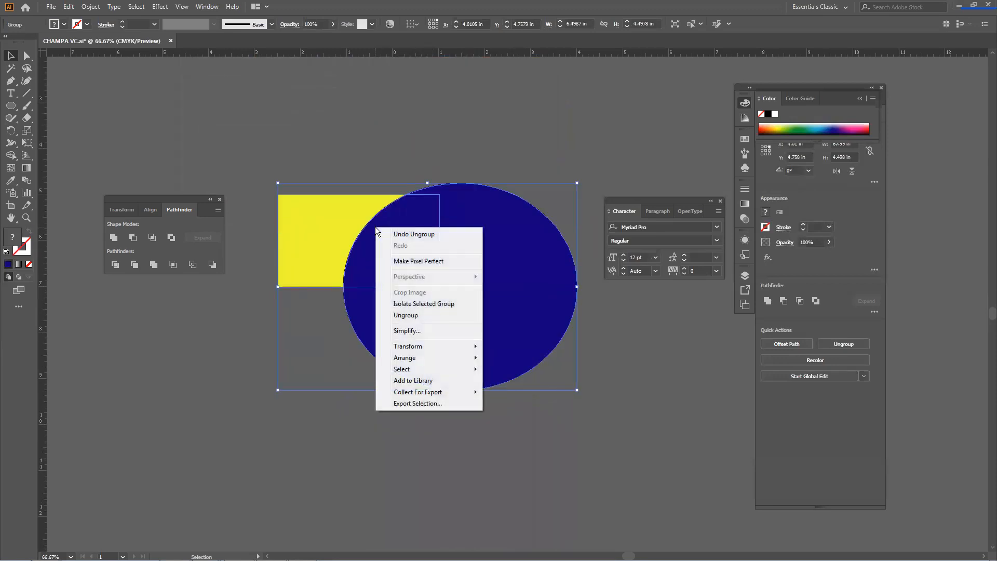
{"action": "left_click", "coordinate": [405, 315]}
{"action": "left_click", "coordinate": [429, 408]}
Pull the outer ellipse piece, the blue overlap piece and the yellow piece apart from one another.
{"action": "left_click_drag", "start_coordinate": [474, 329], "coordinate": [564, 356]}
{"action": "scroll", "coordinate": [443, 303], "scroll_direction": "down", "scroll_amount": 1}
{"action": "left_click_drag", "start_coordinate": [528, 300], "coordinate": [557, 337]}
{"action": "scroll", "coordinate": [553, 335], "scroll_direction": "up", "scroll_amount": 2}
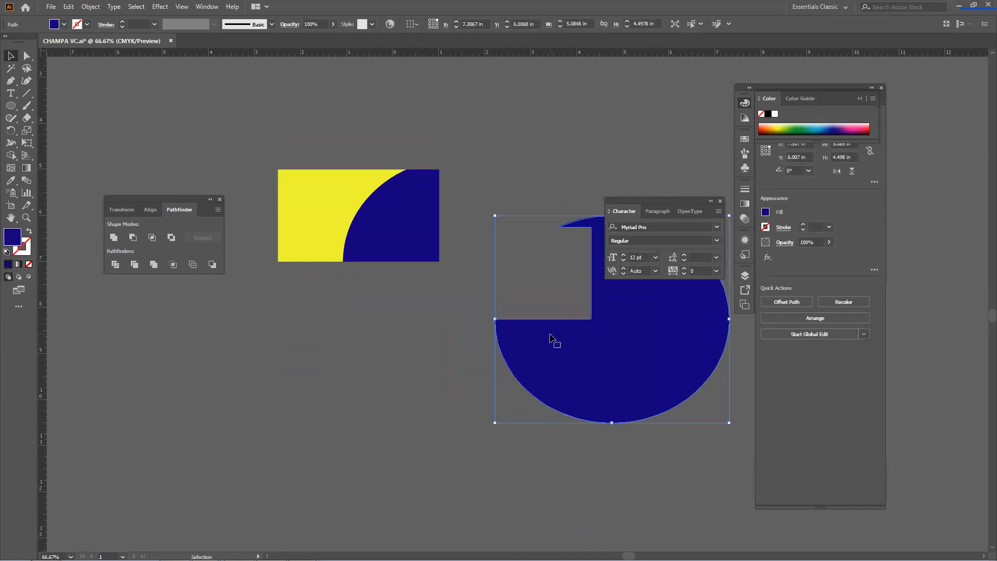
{"action": "scroll", "coordinate": [545, 338], "scroll_direction": "down", "scroll_amount": 3}
{"action": "scroll", "coordinate": [535, 339], "scroll_direction": "up", "scroll_amount": 1}
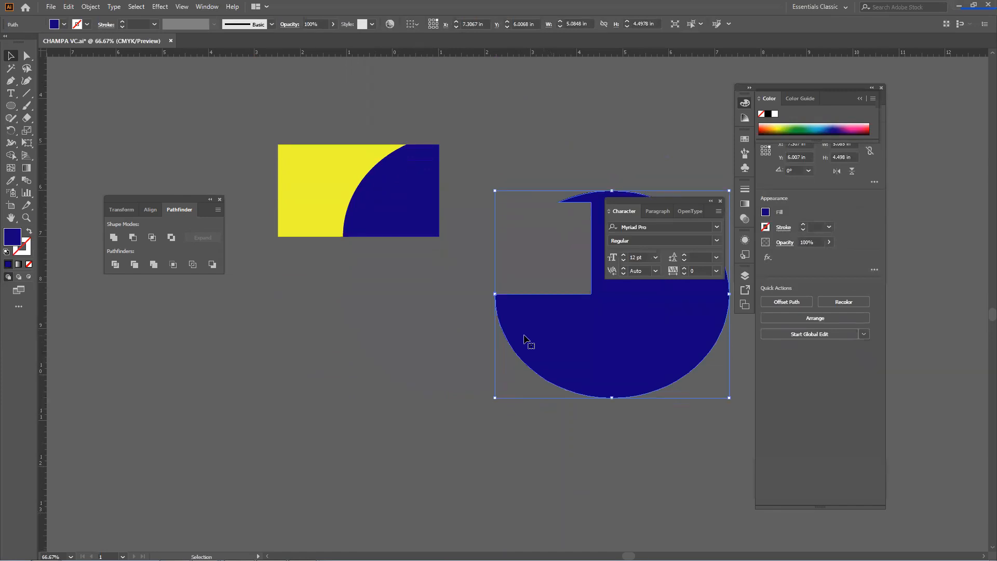
{"action": "left_click_drag", "start_coordinate": [405, 197], "coordinate": [440, 218]}
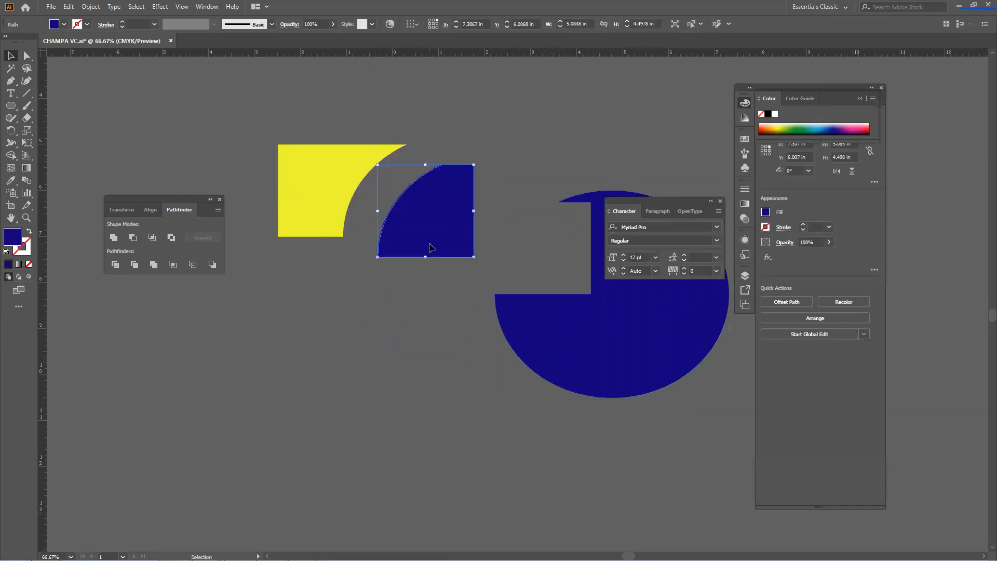
{"action": "left_click_drag", "start_coordinate": [308, 191], "coordinate": [283, 180]}
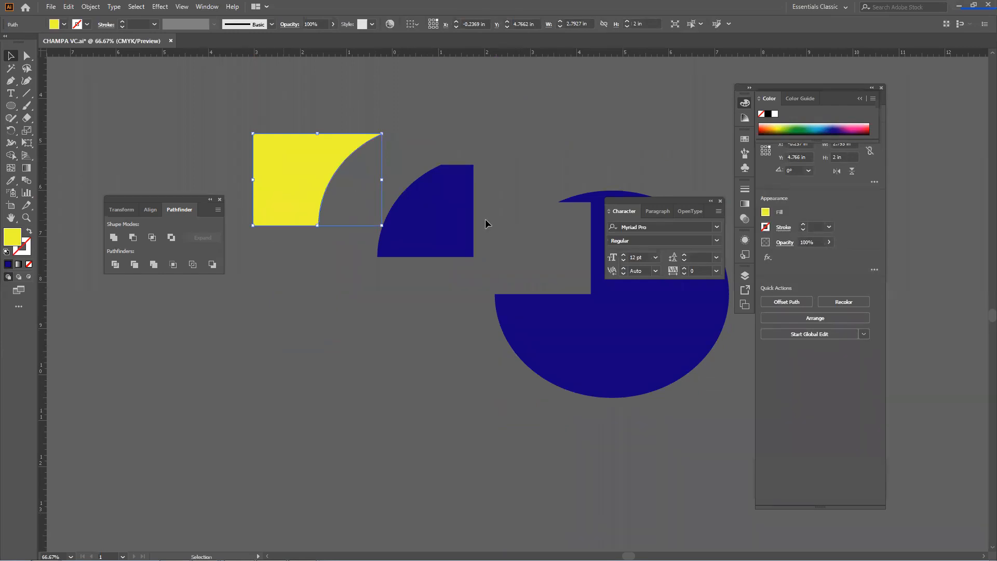
Undo the piece moves, the ungrouping, the split and the last ellipse move, leaving nothing selected.
{"action": "scroll", "coordinate": [545, 238], "scroll_direction": "down", "scroll_amount": 1}
{"action": "key", "text": "ctrl+z"}
{"action": "key", "text": "ctrl+z"}
{"action": "key", "text": "ctrl+z"}
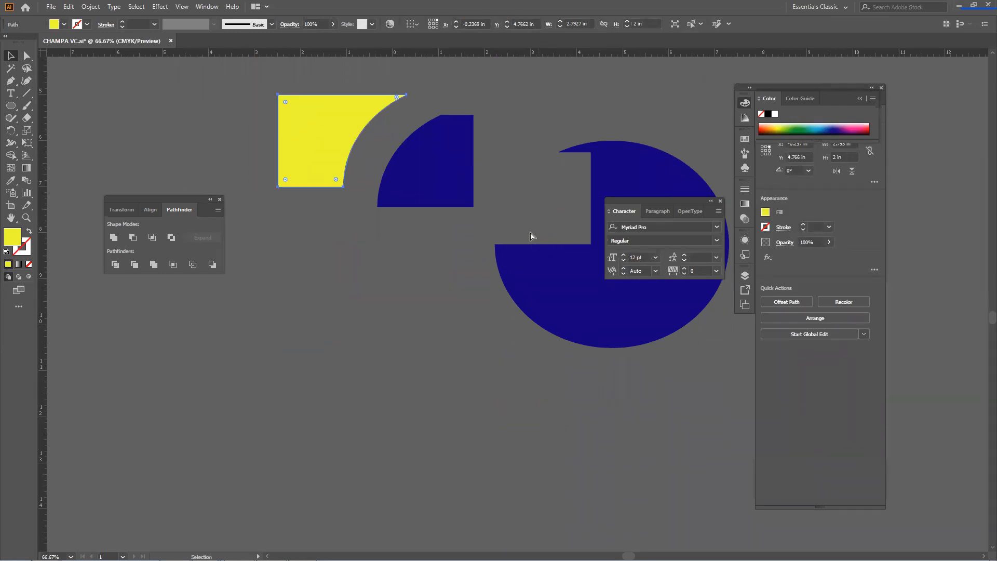
{"action": "key", "text": "ctrl+z"}
{"action": "key", "text": "ctrl+z"}
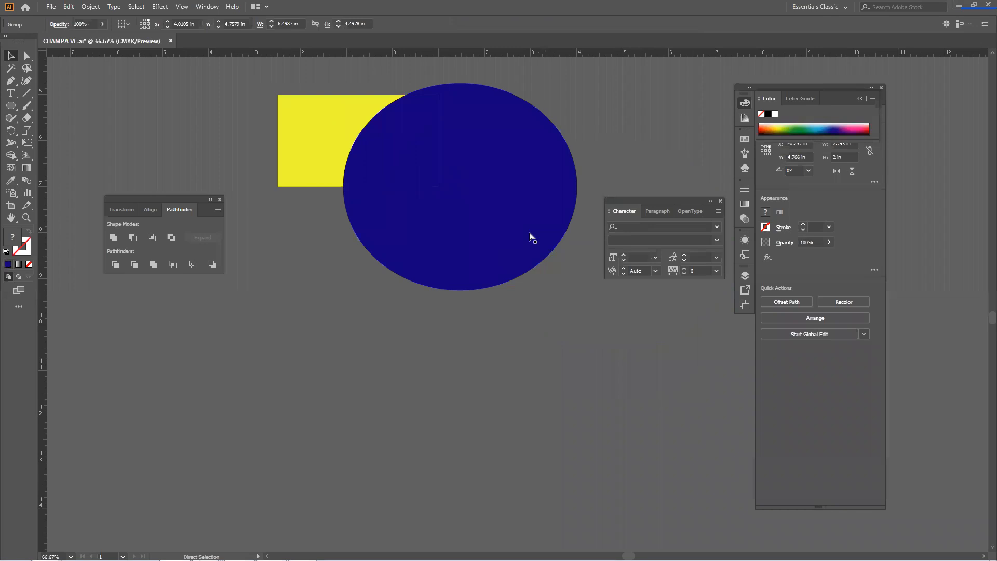
{"action": "key", "text": "ctrl+z"}
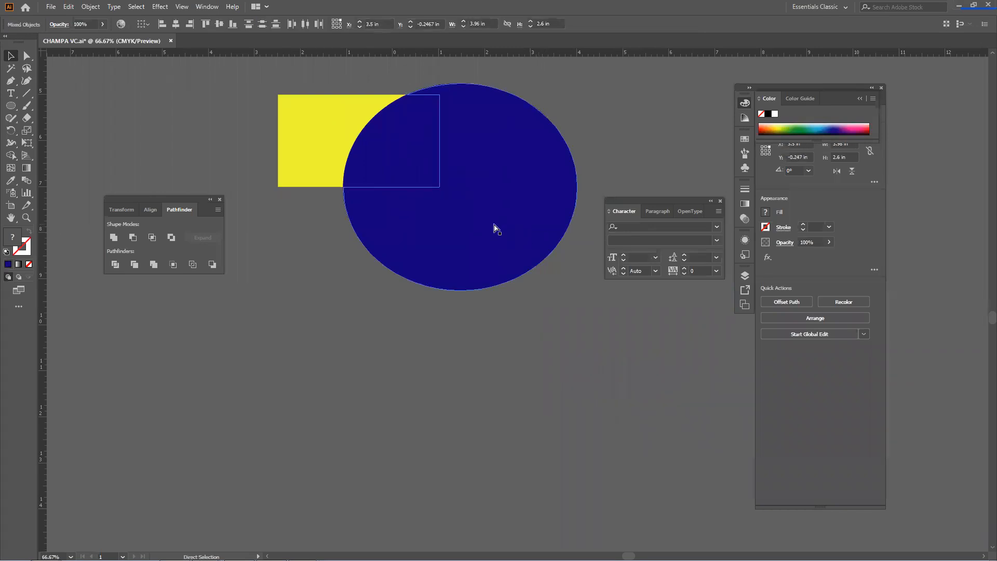
{"action": "key", "text": "ctrl+z"}
{"action": "left_click", "coordinate": [382, 369]}
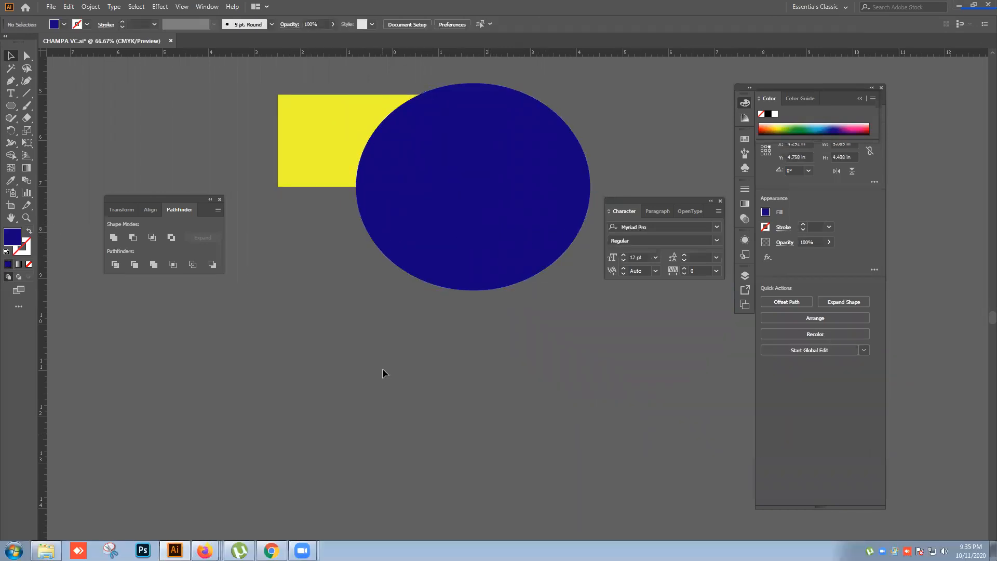
Reposition the ellipse to overlap the yellow rectangle's left part and select both shapes.
{"action": "scroll", "coordinate": [383, 368], "scroll_direction": "up", "scroll_amount": 1}
{"action": "left_click_drag", "start_coordinate": [409, 305], "coordinate": [440, 387]}
{"action": "left_click_drag", "start_coordinate": [449, 293], "coordinate": [517, 355]}
{"action": "left_click_drag", "start_coordinate": [369, 181], "coordinate": [354, 273]}
{"action": "left_click_drag", "start_coordinate": [540, 343], "coordinate": [245, 283]}
{"action": "left_click_drag", "start_coordinate": [480, 289], "coordinate": [298, 216]}
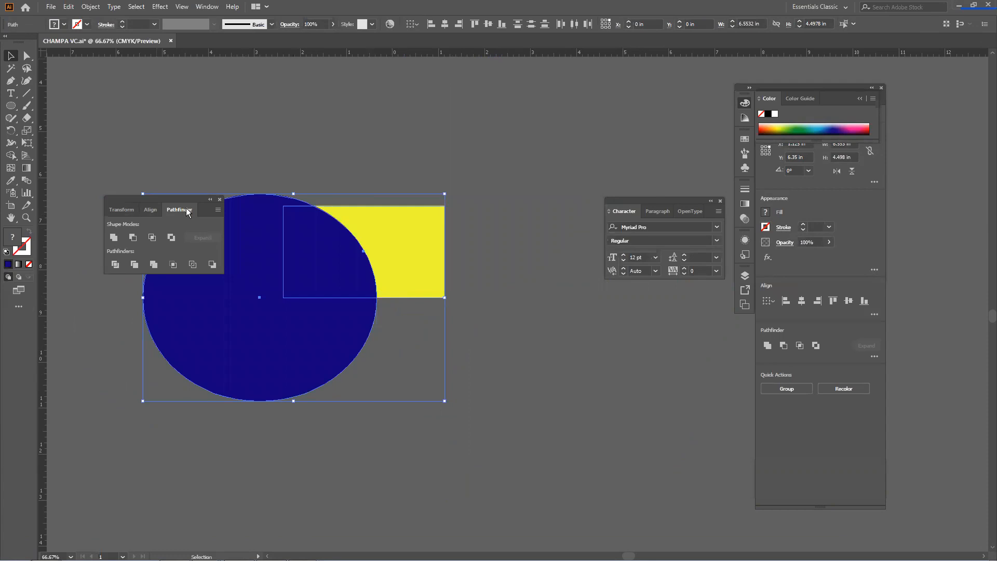
Split the overlapping ellipse and rectangle with Pathfinder Divide and ungroup the resulting pieces.
{"action": "left_click", "coordinate": [114, 265]}
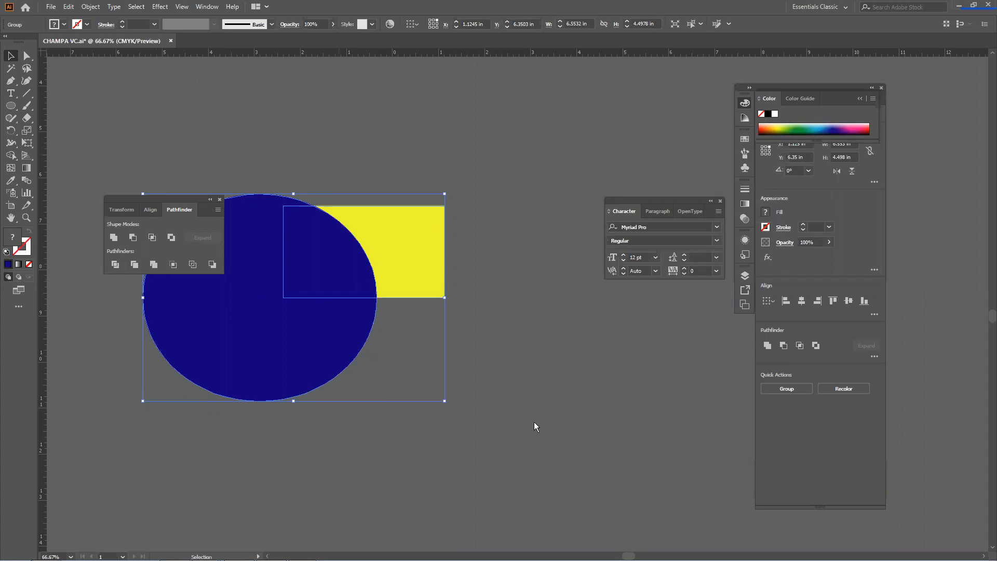
{"action": "right_click", "coordinate": [347, 272]}
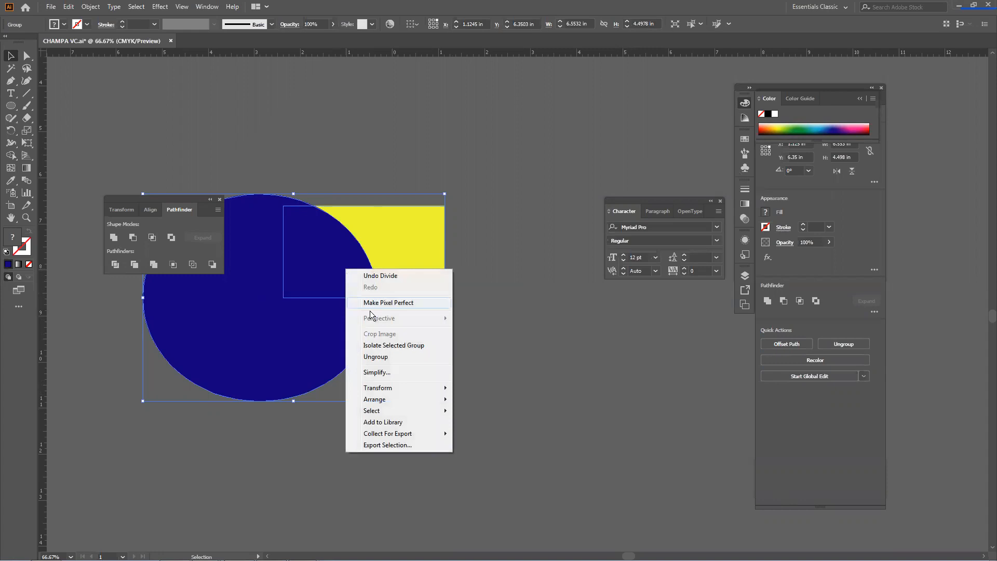
{"action": "left_click", "coordinate": [391, 357]}
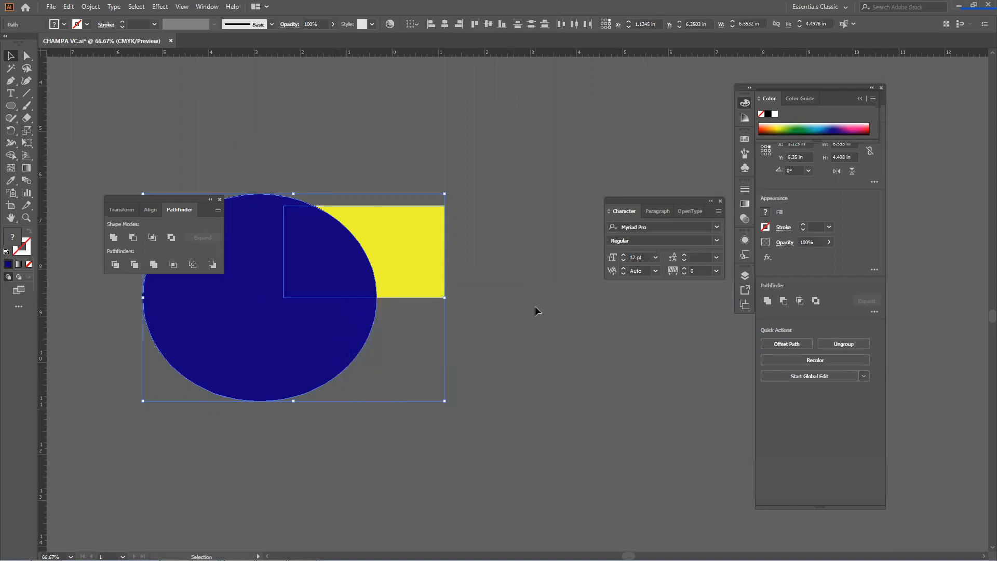
{"action": "left_click", "coordinate": [520, 332]}
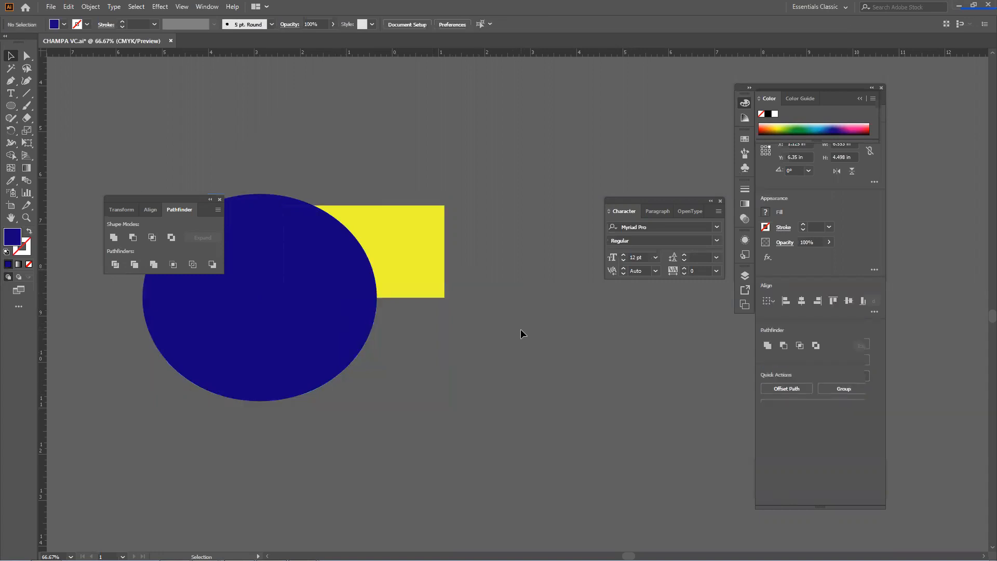
Pull the outer ellipse piece away below the rectangle, and undo that move, the ungrouping and the Divide.
{"action": "left_click_drag", "start_coordinate": [345, 312], "coordinate": [298, 509]}
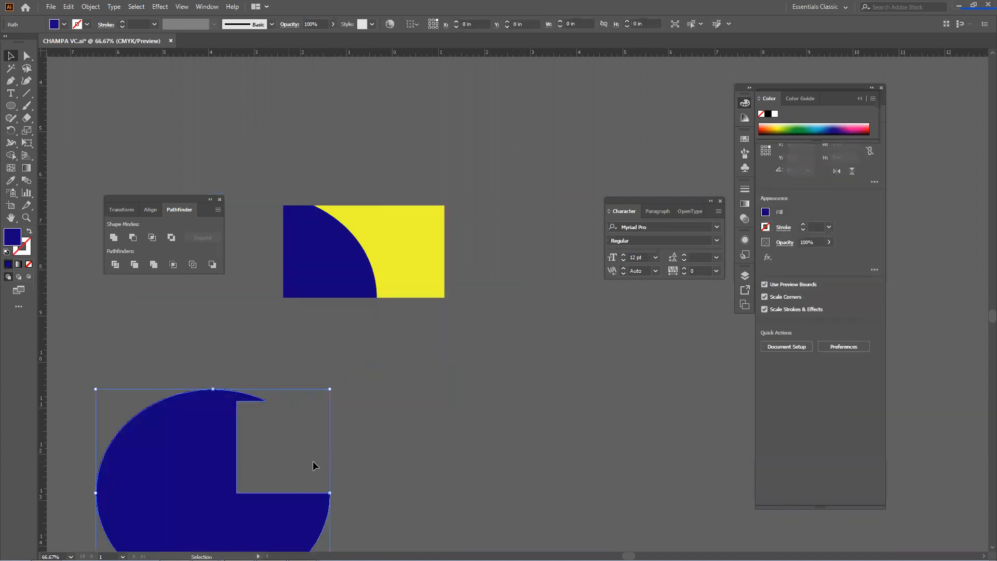
{"action": "key", "text": "a"}
{"action": "key", "text": "ctrl+z"}
{"action": "key", "text": "ctrl+z"}
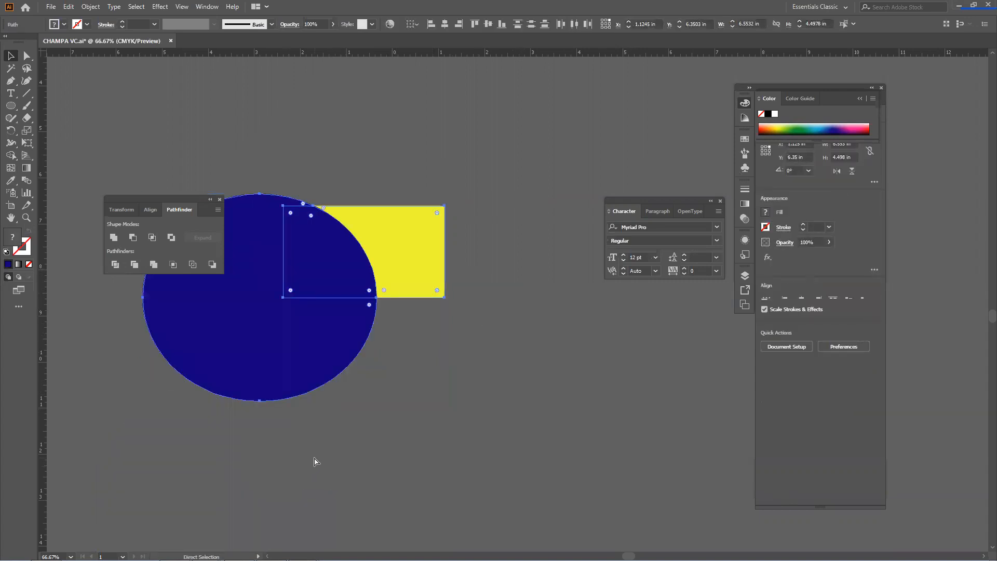
{"action": "key", "text": "ctrl+z"}
Centre the intact ellipse over the yellow rectangle's bottom edge and select both shapes.
{"action": "left_click", "coordinate": [465, 394]}
{"action": "left_click_drag", "start_coordinate": [465, 394], "coordinate": [309, 378]}
{"action": "left_click_drag", "start_coordinate": [219, 307], "coordinate": [398, 270]}
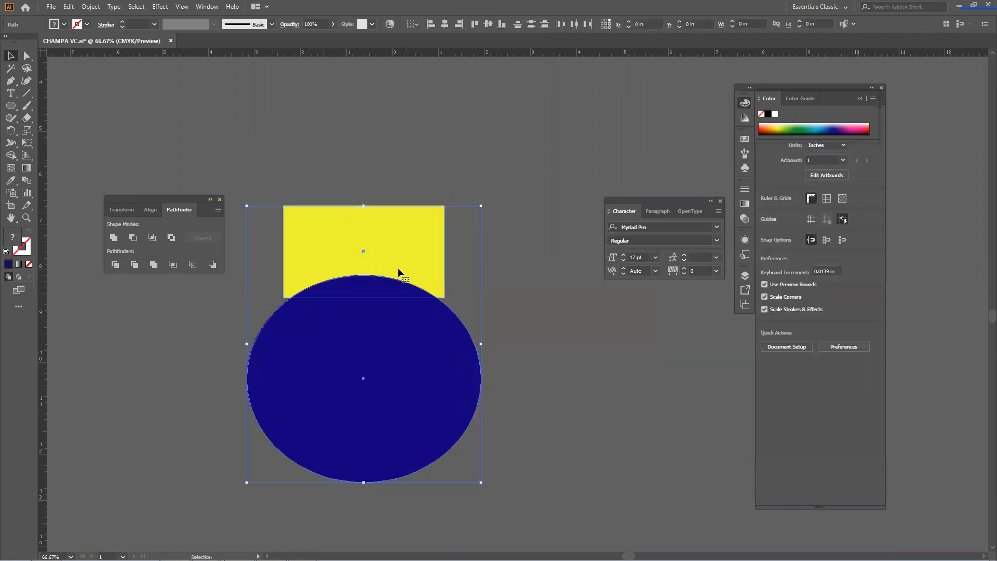
Apply Pathfinder Divide to the rectangle and the ellipse on its bottom edge, ungroup the pieces and deselect.
{"action": "left_click", "coordinate": [119, 264]}
{"action": "right_click", "coordinate": [333, 278]}
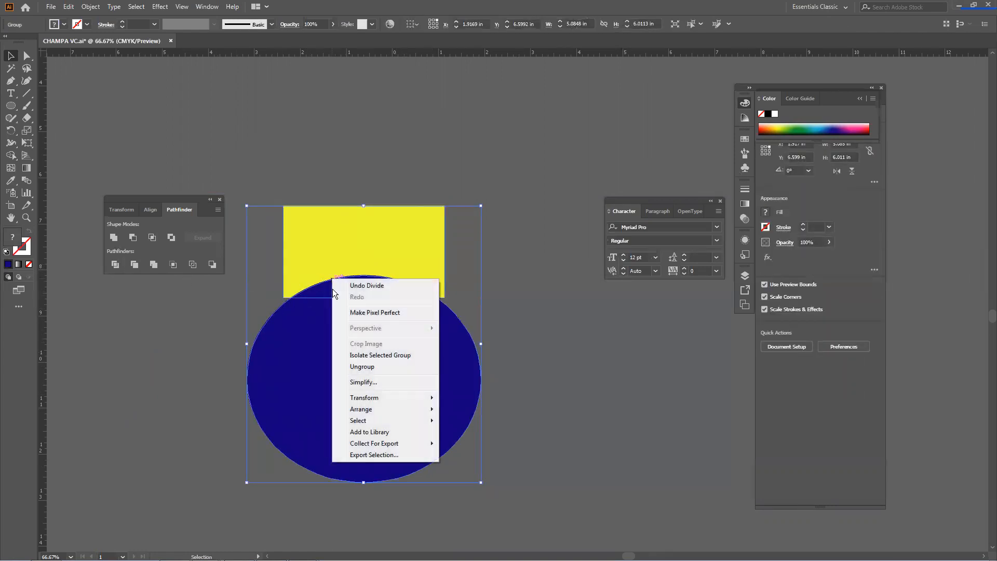
{"action": "left_click", "coordinate": [368, 367]}
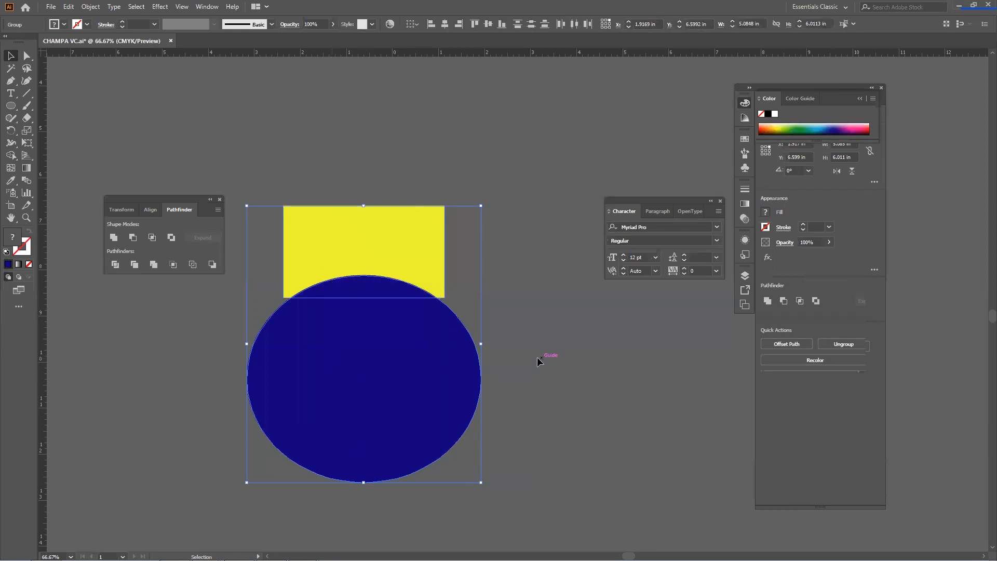
{"action": "mouse_move", "coordinate": [352, 352]}
{"action": "left_mouse_down"}
{"action": "mouse_move", "coordinate": [352, 382]}
{"action": "mouse_move", "coordinate": [361, 325]}
{"action": "mouse_move", "coordinate": [352, 336]}
{"action": "left_mouse_up"}
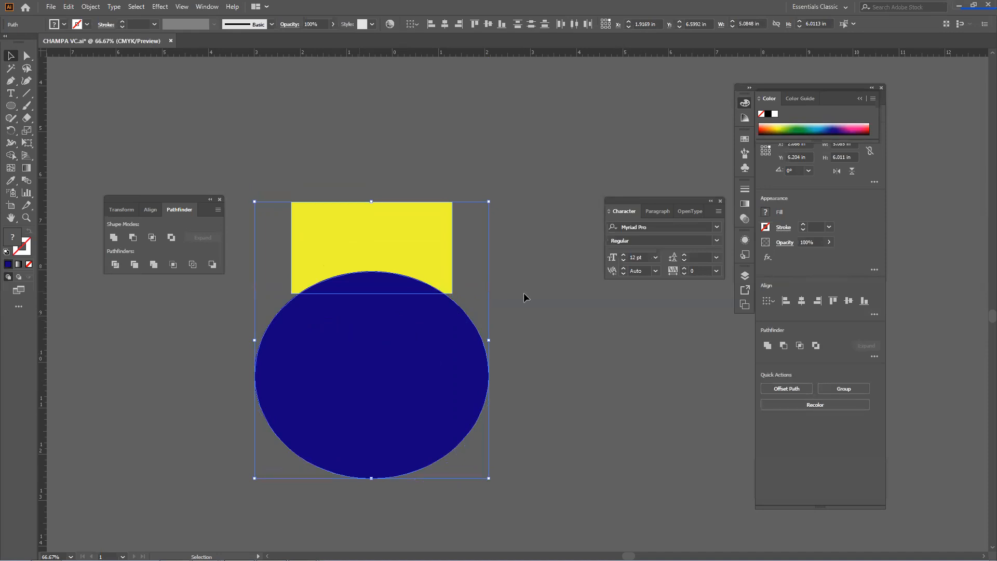
{"action": "left_click", "coordinate": [558, 313]}
Move the large ellipse piece down off the rectangle, and try shifting the blue arc and yellow pieces before undoing those two moves.
{"action": "left_click_drag", "start_coordinate": [395, 365], "coordinate": [398, 394]}
{"action": "left_click", "coordinate": [575, 325]}
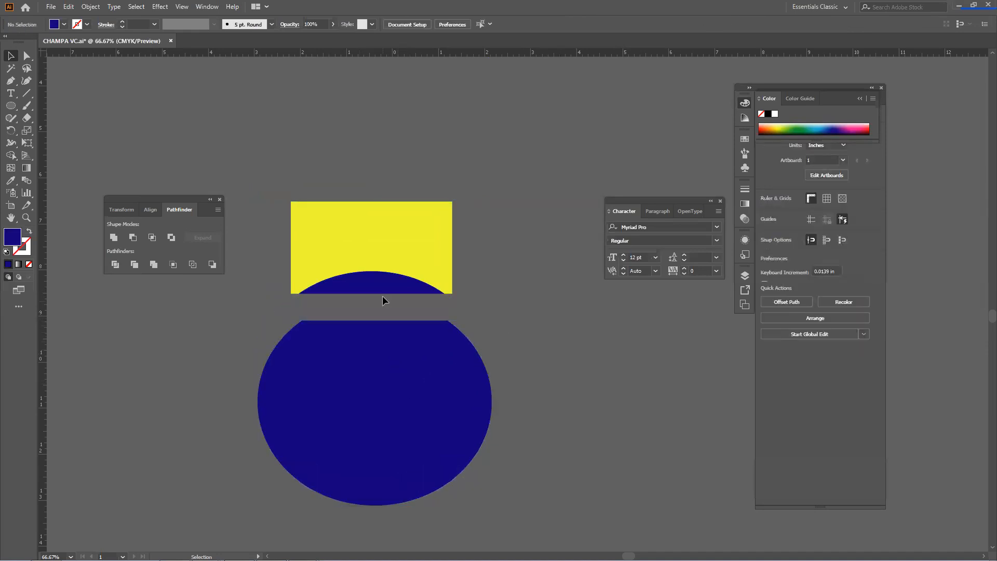
{"action": "left_click_drag", "start_coordinate": [385, 295], "coordinate": [384, 312]}
{"action": "left_click_drag", "start_coordinate": [414, 253], "coordinate": [412, 242]}
{"action": "key", "text": "ctrl+z"}
{"action": "key", "text": "ctrl+z"}
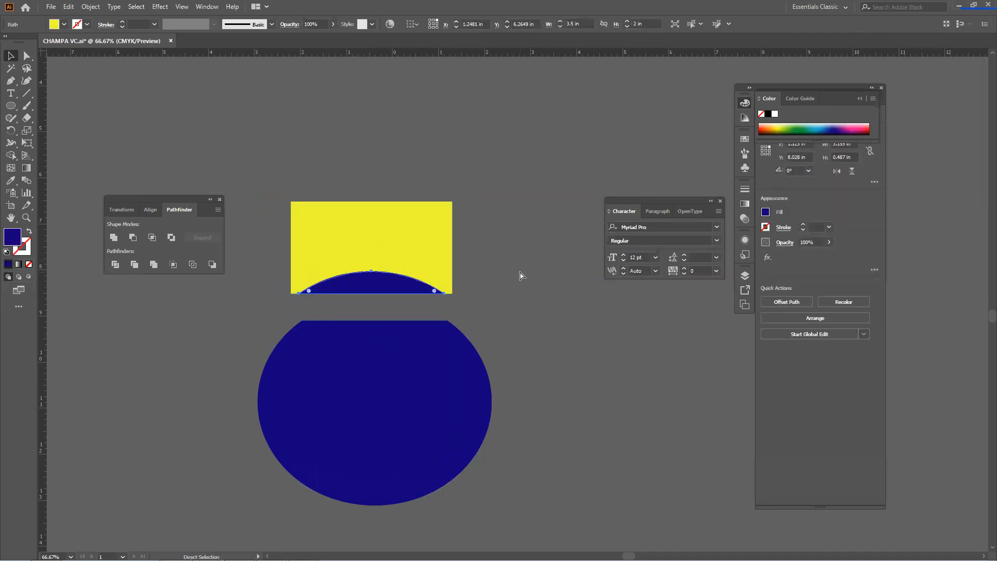
Change the blue arc piece's fill to magenta, and delete all the yellow, blue and magenta pieces.
{"action": "left_click", "coordinate": [844, 123]}
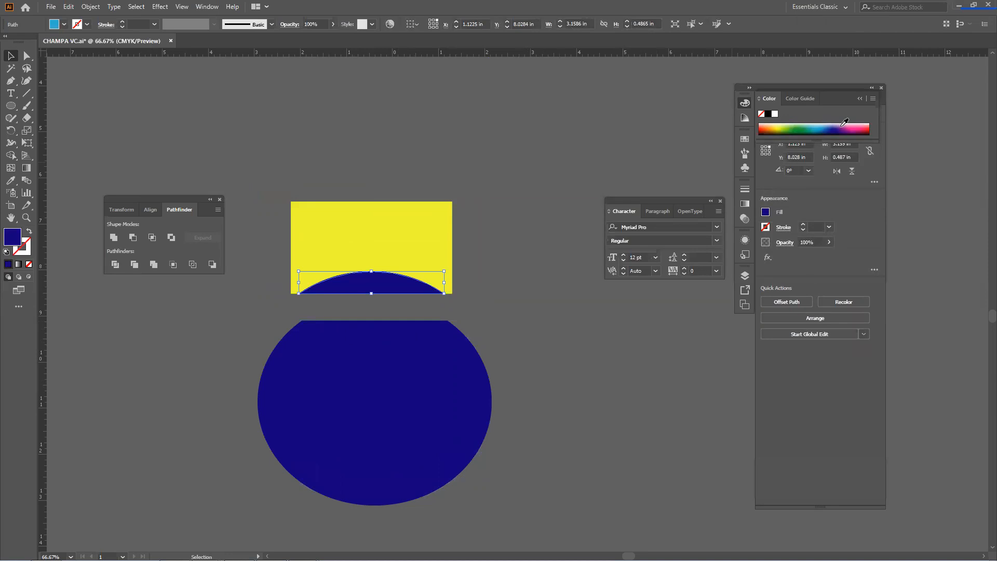
{"action": "left_click", "coordinate": [851, 125]}
{"action": "left_click_drag", "start_coordinate": [594, 410], "coordinate": [407, 260]}
{"action": "key", "text": "Delete"}
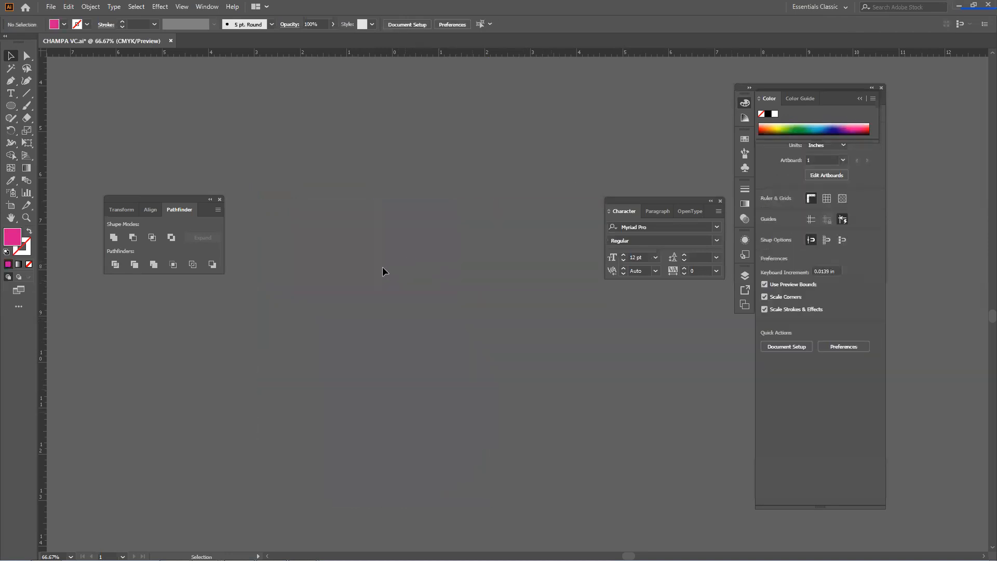
Create a magenta rectangle 3.5 in wide and 2 in high.
{"action": "left_click_drag", "start_coordinate": [10, 105], "coordinate": [62, 105]}
{"action": "left_click", "coordinate": [386, 325]}
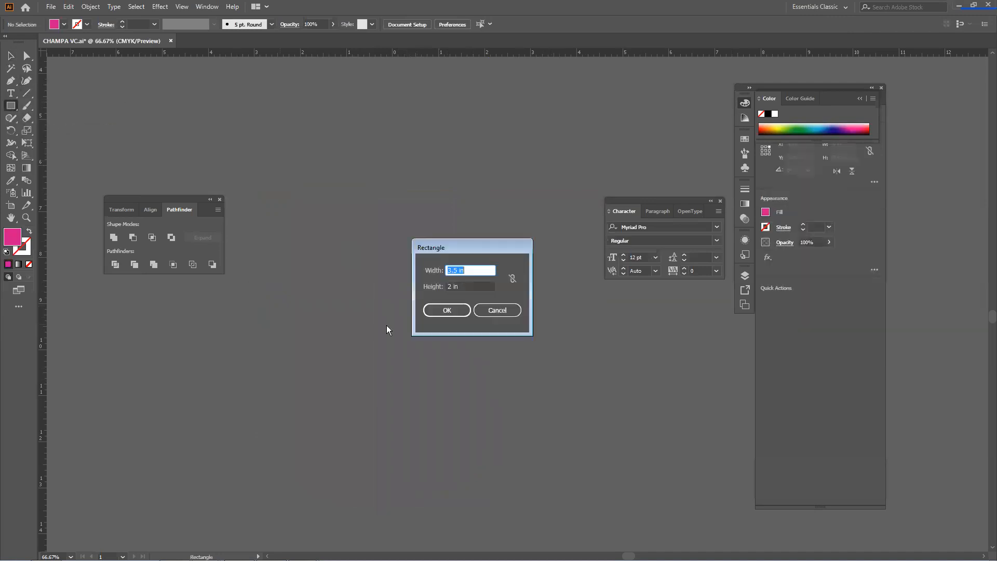
{"action": "left_click", "coordinate": [445, 308]}
{"action": "left_click", "coordinate": [10, 55]}
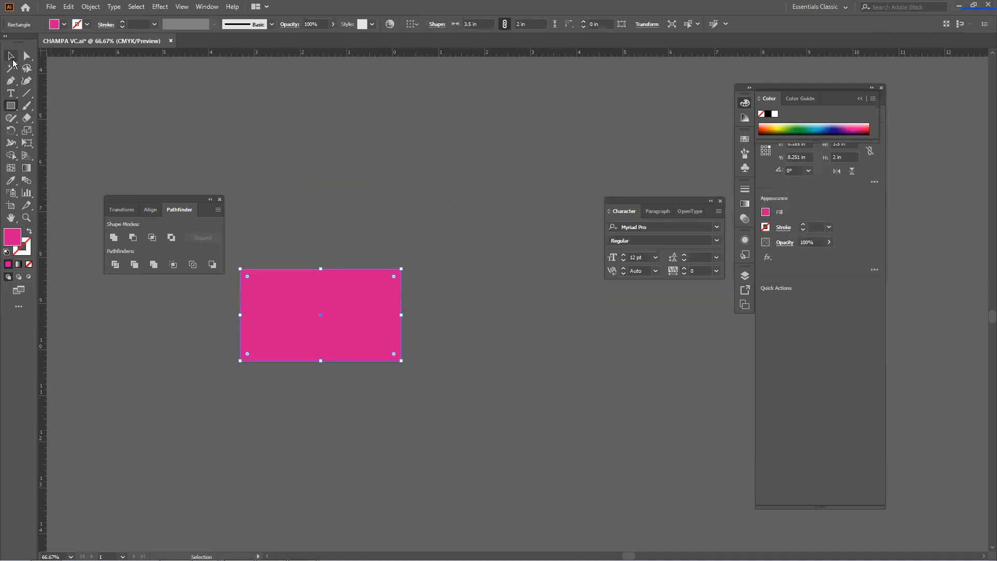
Move the Pathfinder controls away from the artwork and shift the magenta rectangle down and to the right.
{"action": "left_click_drag", "start_coordinate": [138, 196], "coordinate": [124, 105]}
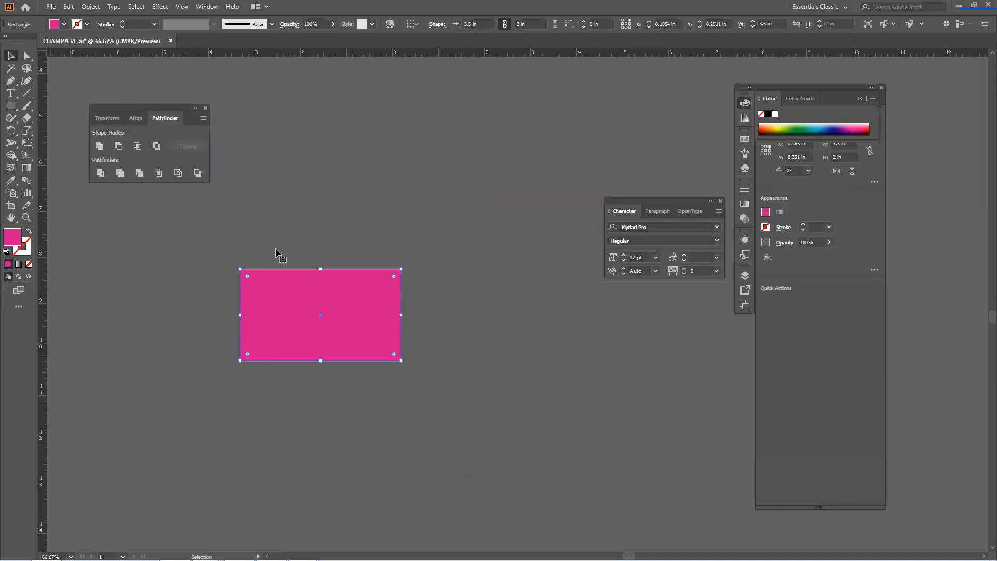
{"action": "scroll", "coordinate": [275, 249], "scroll_direction": "down", "scroll_amount": 3}
{"action": "left_click_drag", "start_coordinate": [277, 253], "coordinate": [387, 359]}
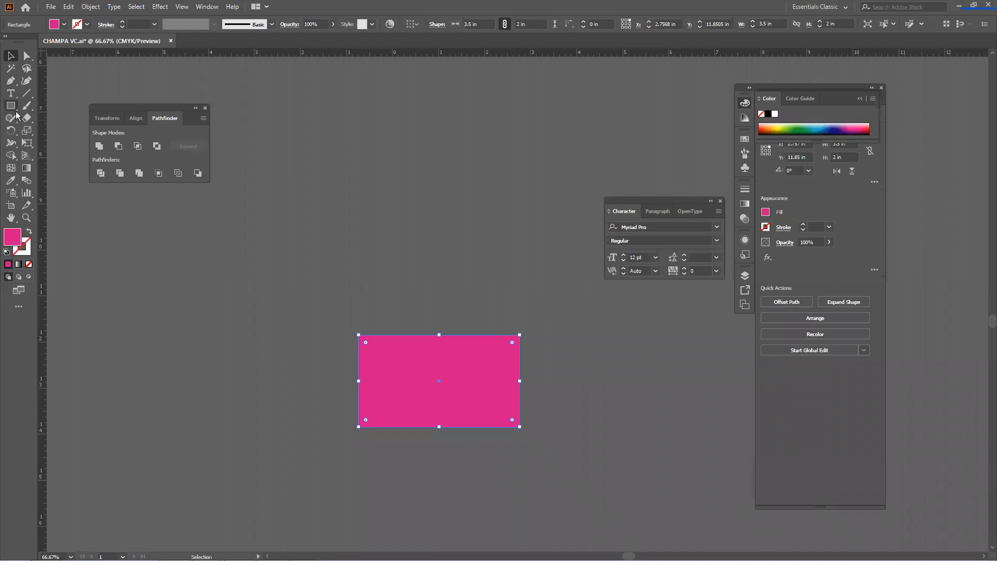
Close the Pathfinder controls and display them again.
{"action": "left_click", "coordinate": [204, 108]}
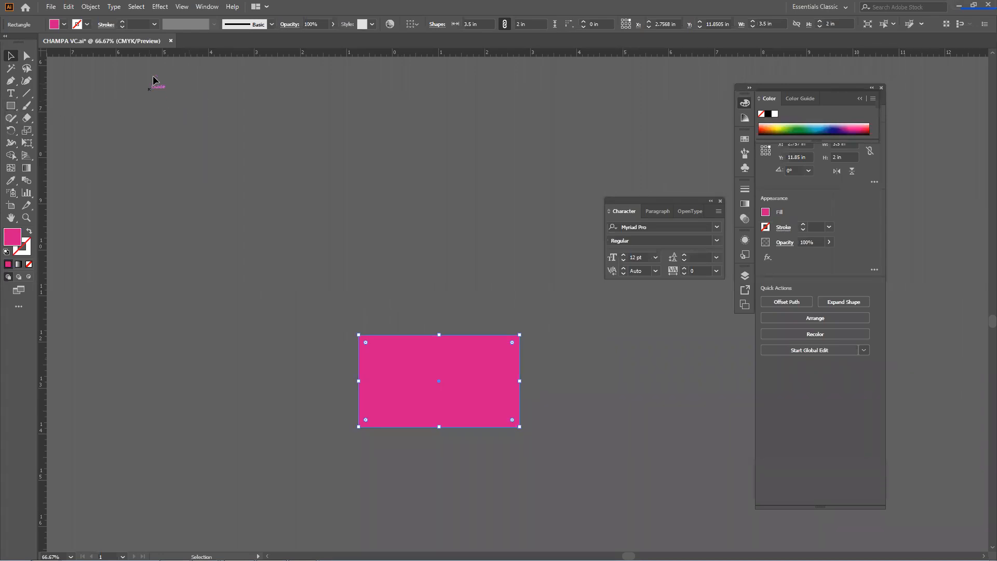
{"action": "left_click", "coordinate": [207, 7]}
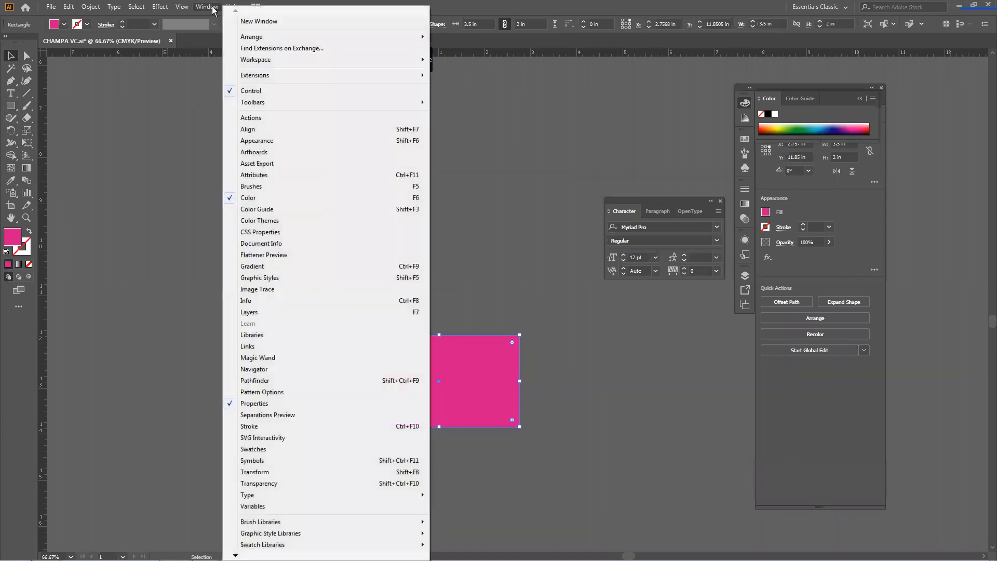
{"action": "left_click", "coordinate": [272, 378]}
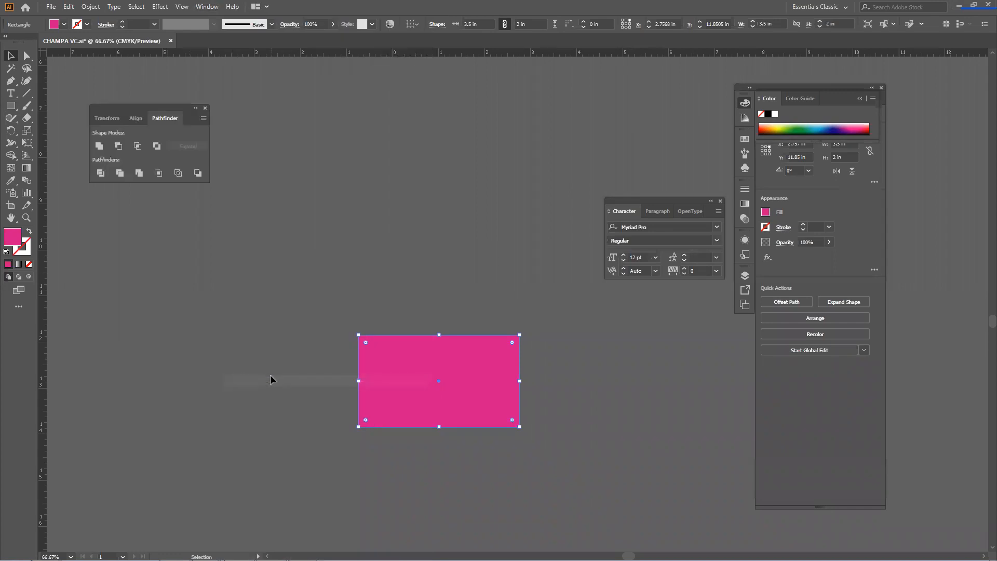
Move the magenta rectangle higher on the canvas and deselect it.
{"action": "left_click_drag", "start_coordinate": [405, 370], "coordinate": [444, 273]}
{"action": "left_click", "coordinate": [14, 108]}
{"action": "key", "text": "ctrl+shift+a"}
Draw a hexagon beside the magenta rectangle with the Polygon tool and fill it with dark mustard yellow.
{"action": "left_click", "coordinate": [12, 106]}
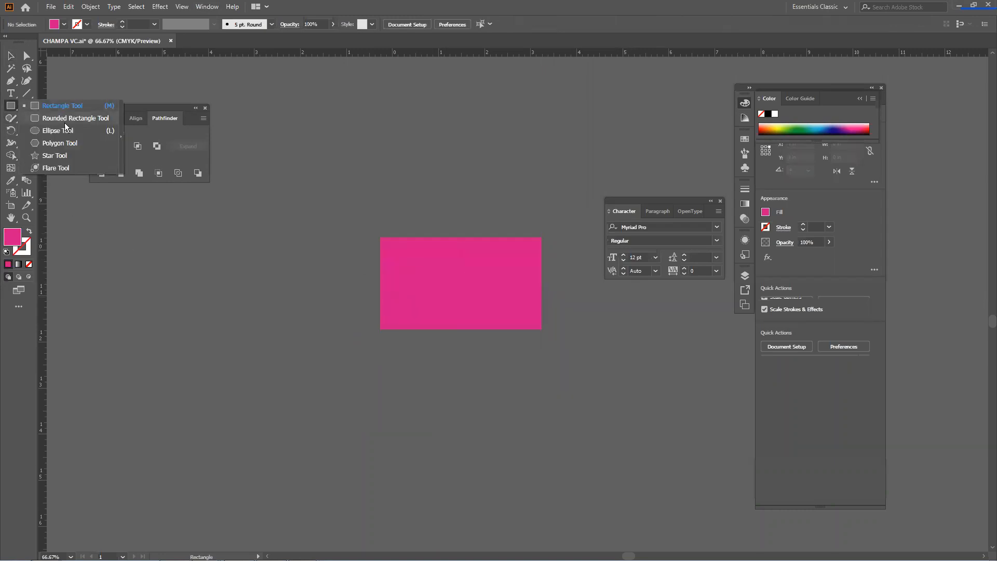
{"action": "left_click", "coordinate": [81, 144]}
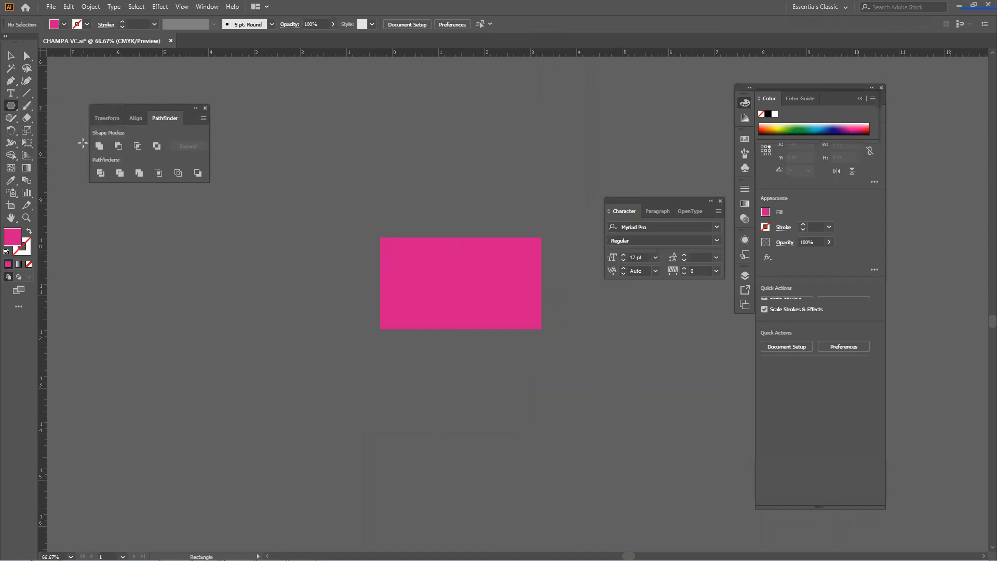
{"action": "left_click_drag", "start_coordinate": [255, 335], "coordinate": [308, 394]}
{"action": "left_click", "coordinate": [778, 127]}
Move the mustard hexagon over the left part of the magenta rectangle and deselect it.
{"action": "left_click", "coordinate": [11, 56]}
{"action": "left_click_drag", "start_coordinate": [315, 306], "coordinate": [366, 286]}
{"action": "left_click", "coordinate": [446, 403]}
{"action": "left_click", "coordinate": [529, 366]}
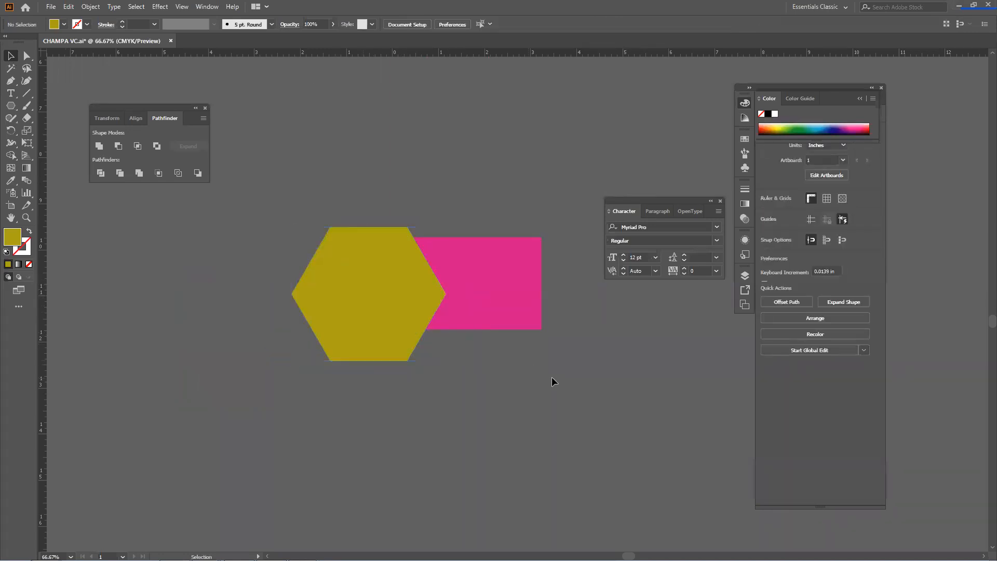
Align the mustard hexagon and magenta rectangle by their vertical centres, using the Align controls with both shapes selected.
{"action": "left_click_drag", "start_coordinate": [348, 221], "coordinate": [348, 220]}
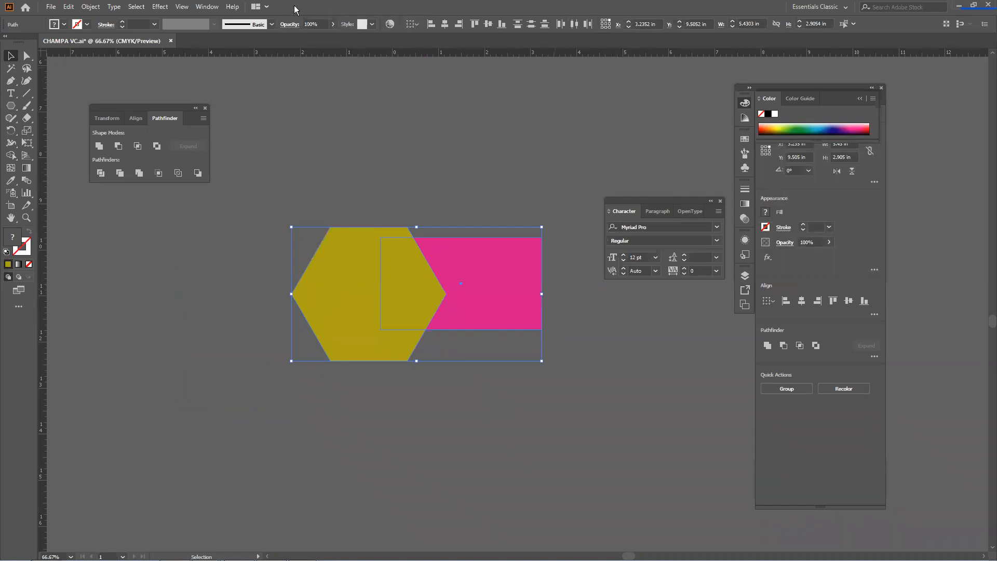
{"action": "left_click", "coordinate": [207, 7]}
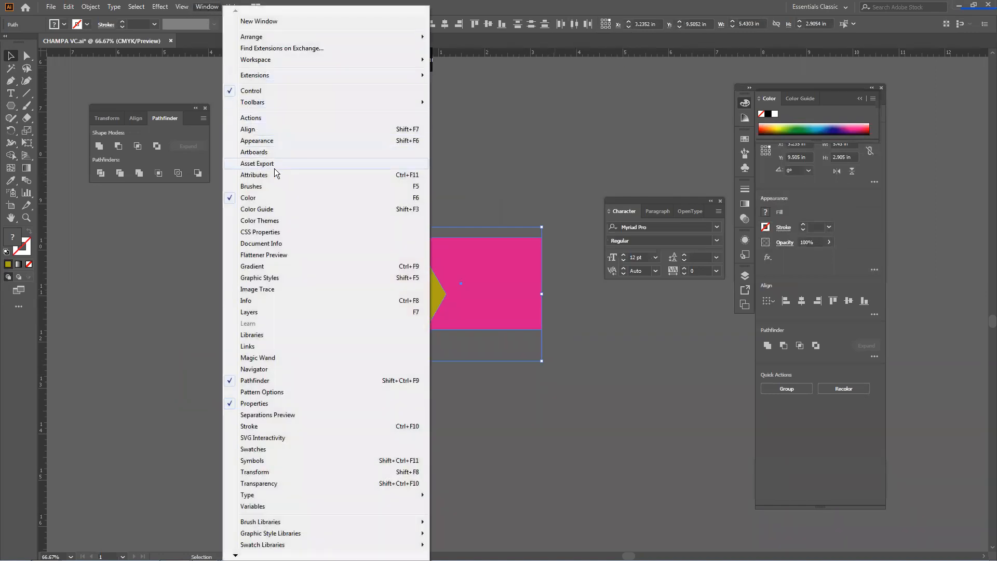
{"action": "left_click", "coordinate": [281, 129]}
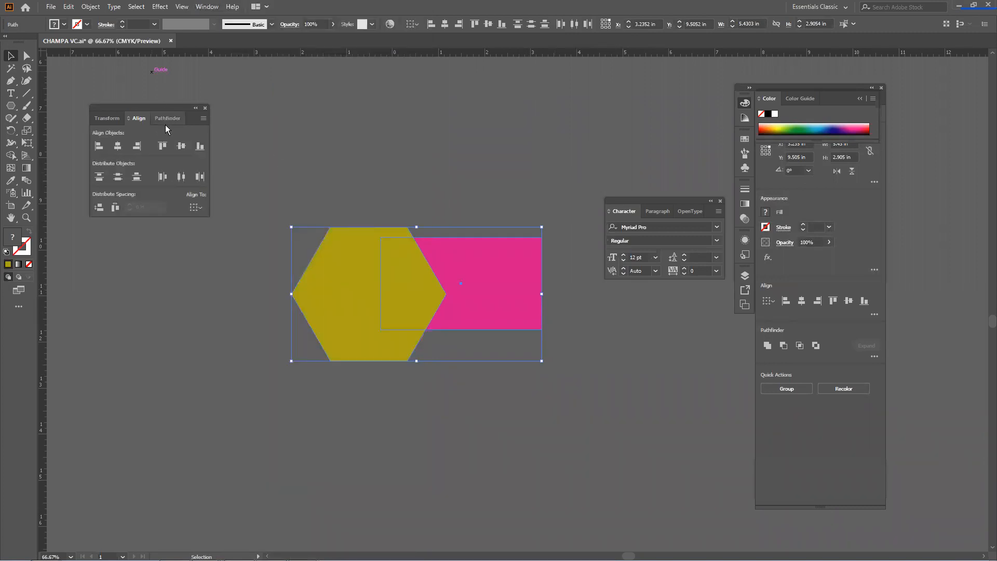
{"action": "left_click_drag", "start_coordinate": [166, 106], "coordinate": [154, 198]}
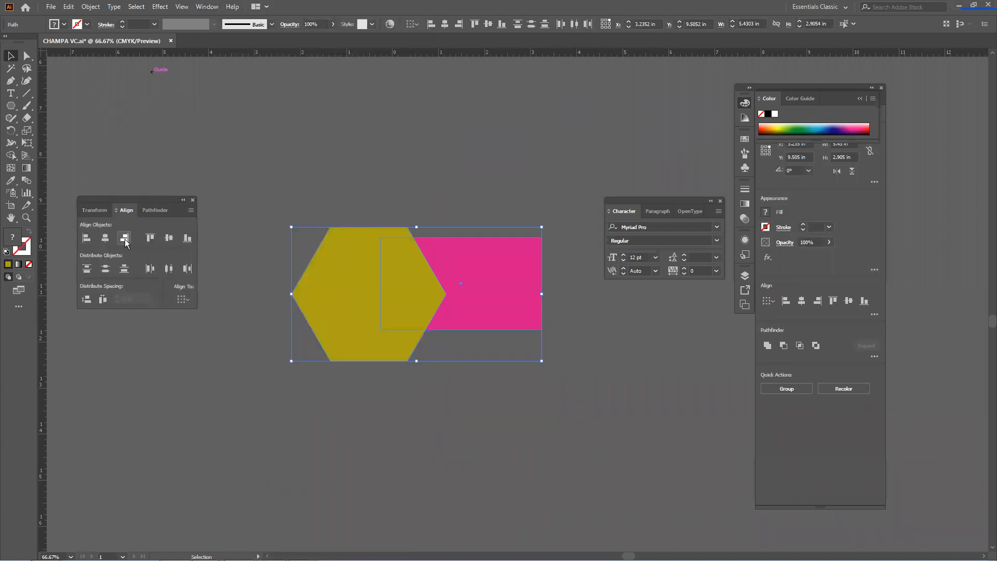
{"action": "left_click", "coordinate": [168, 239]}
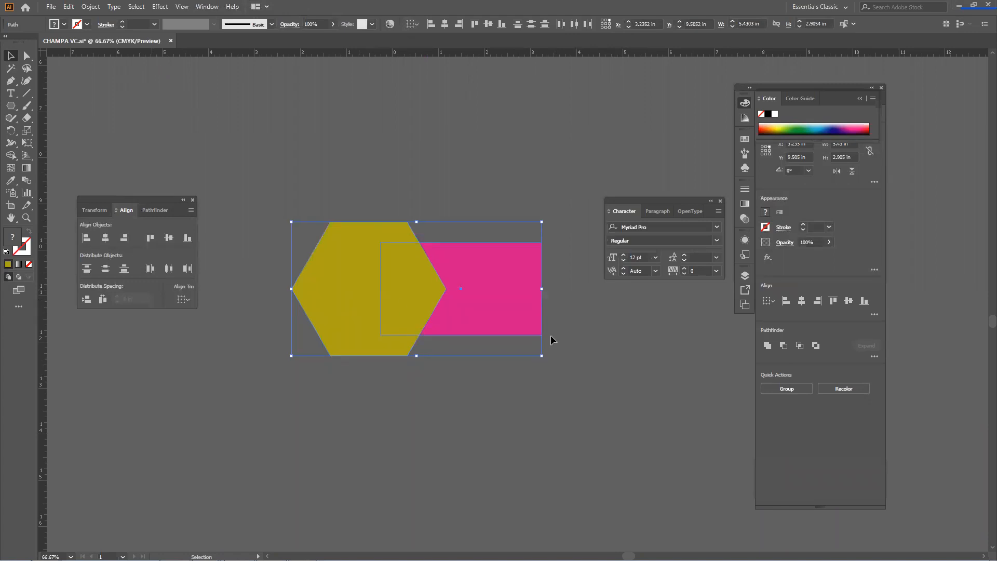
{"action": "left_click", "coordinate": [412, 175]}
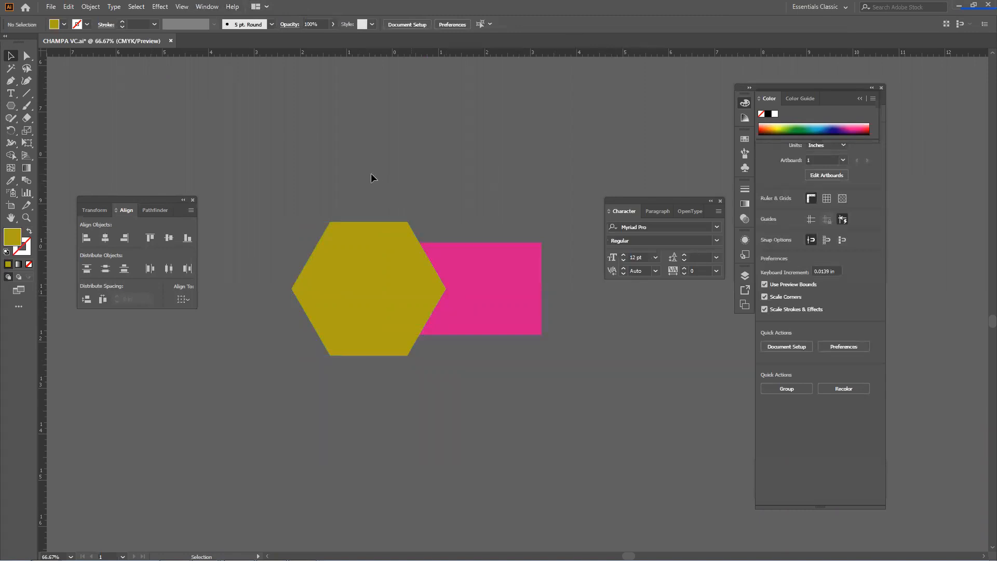
Divide the overlapping hexagon and magenta rectangle with Pathfinder and ungroup the resulting pieces.
{"action": "left_click_drag", "start_coordinate": [514, 336], "coordinate": [517, 341]}
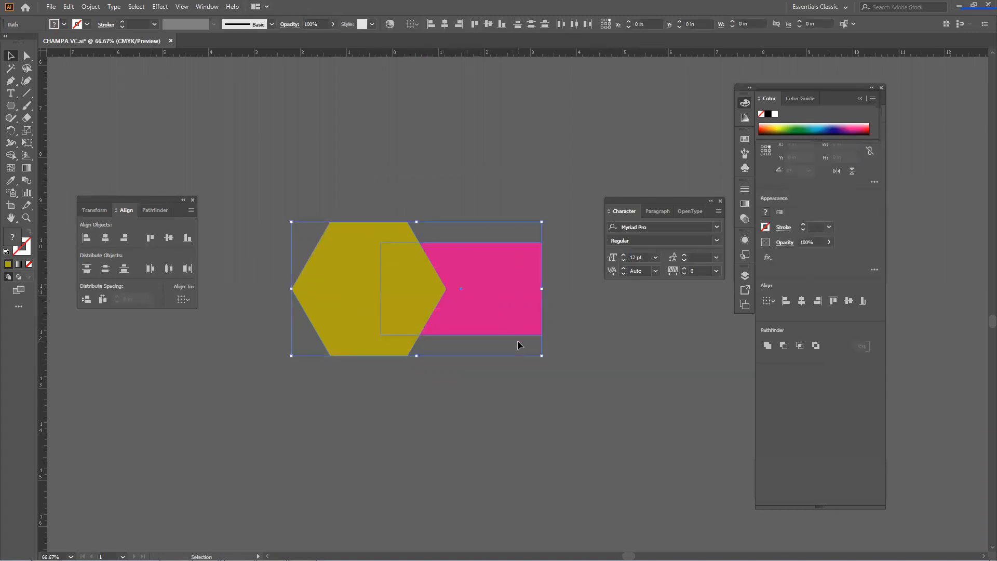
{"action": "left_click", "coordinate": [165, 210]}
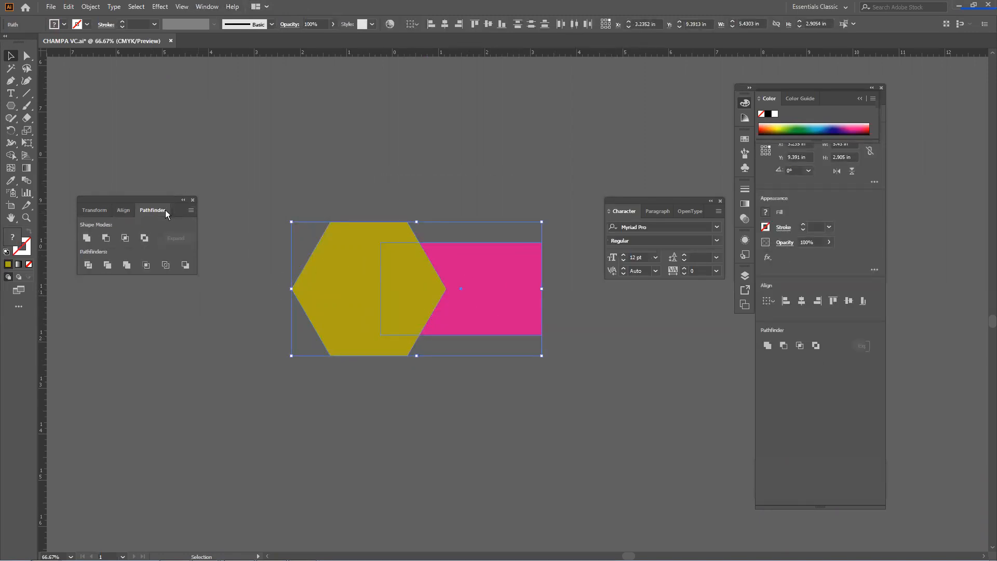
{"action": "left_click", "coordinate": [89, 265]}
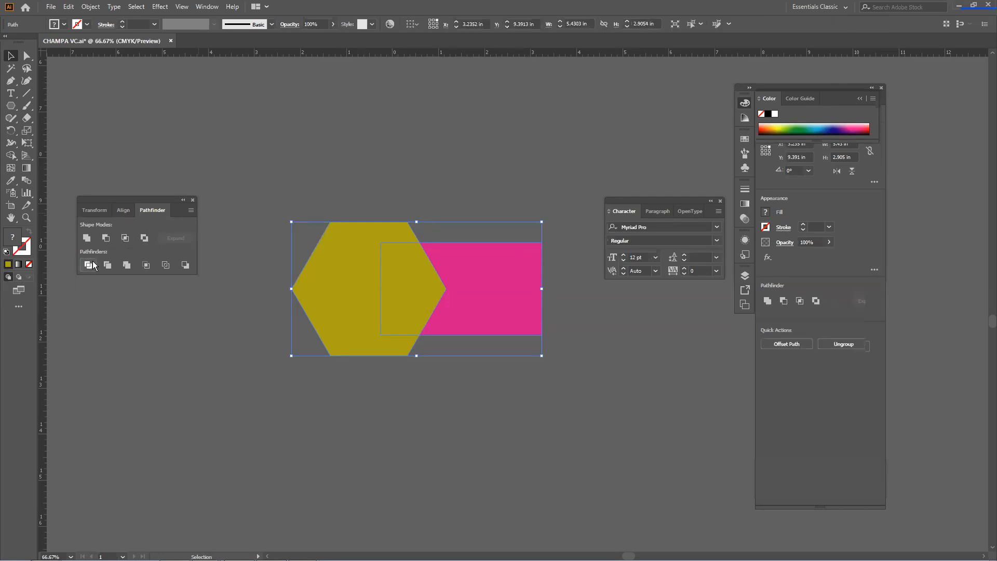
{"action": "right_click", "coordinate": [381, 271]}
{"action": "left_click", "coordinate": [413, 360]}
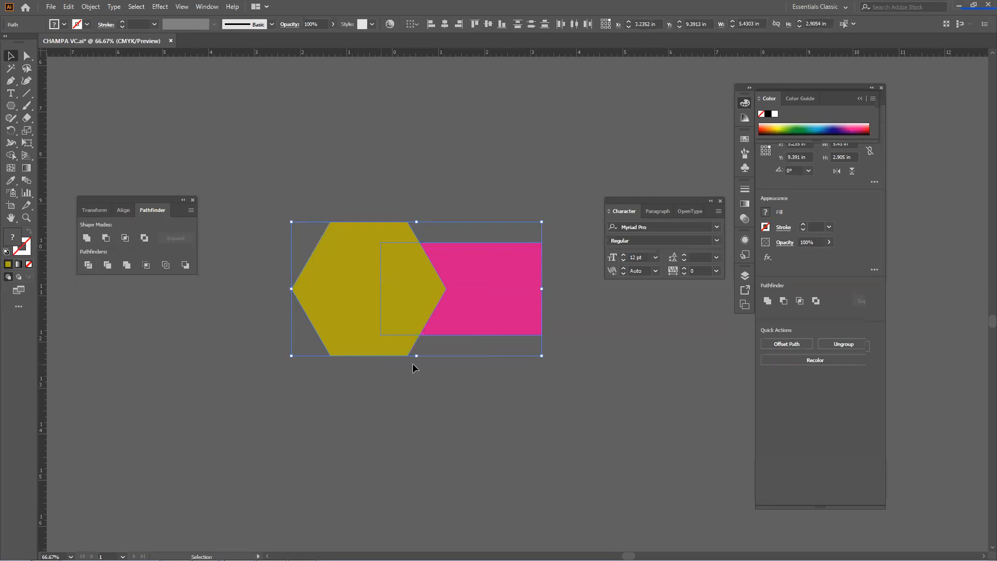
Move the outer cut-off part of the hexagon away from the rectangle and deselect it.
{"action": "left_click", "coordinate": [342, 304]}
{"action": "left_click_drag", "start_coordinate": [343, 304], "coordinate": [275, 316]}
{"action": "left_click", "coordinate": [517, 400]}
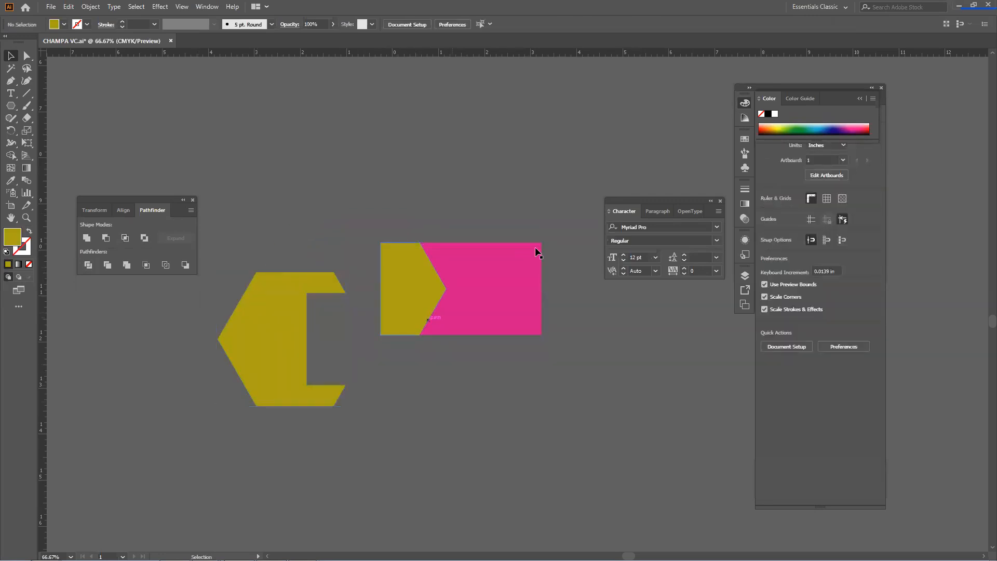
Fill the rectangle's pointed left piece with very dark navy and its remaining magenta piece with bright yellow.
{"action": "left_click", "coordinate": [426, 318]}
{"action": "left_click", "coordinate": [839, 131]}
{"action": "left_click", "coordinate": [839, 133]}
{"action": "left_click", "coordinate": [562, 154]}
{"action": "left_click", "coordinate": [489, 300]}
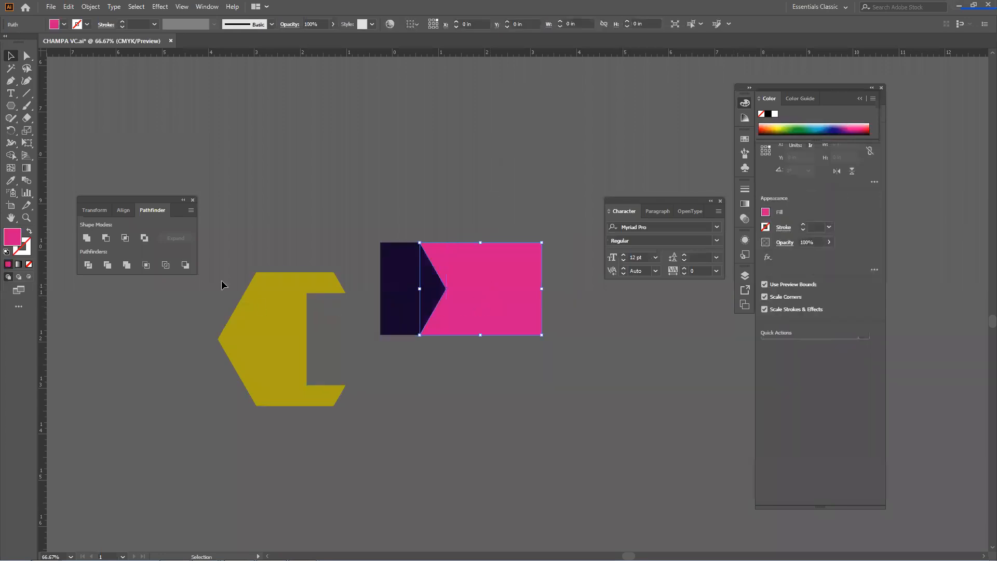
{"action": "left_click", "coordinate": [779, 126]}
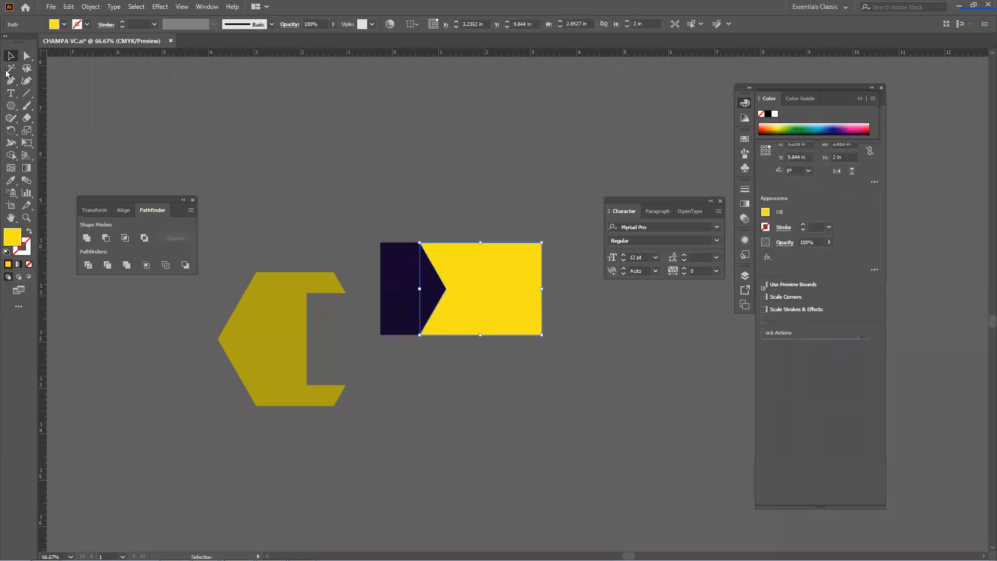
Move the leftover mustard hexagon piece above the navy and yellow card.
{"action": "left_click_drag", "start_coordinate": [287, 296], "coordinate": [328, 124]}
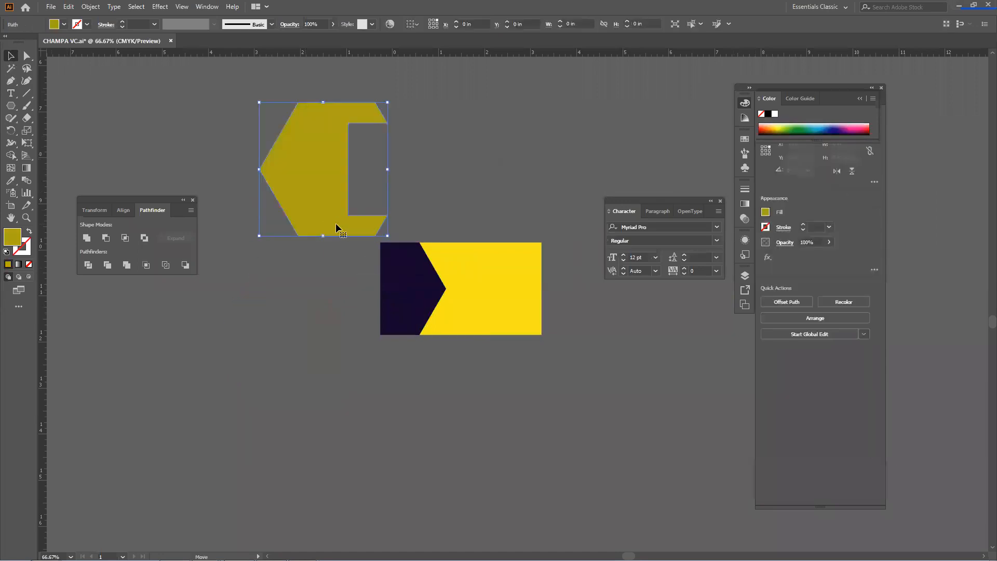
{"action": "scroll", "coordinate": [336, 220], "scroll_direction": "down", "scroll_amount": 3}
{"action": "scroll", "coordinate": [336, 220], "scroll_direction": "down", "scroll_amount": 1}
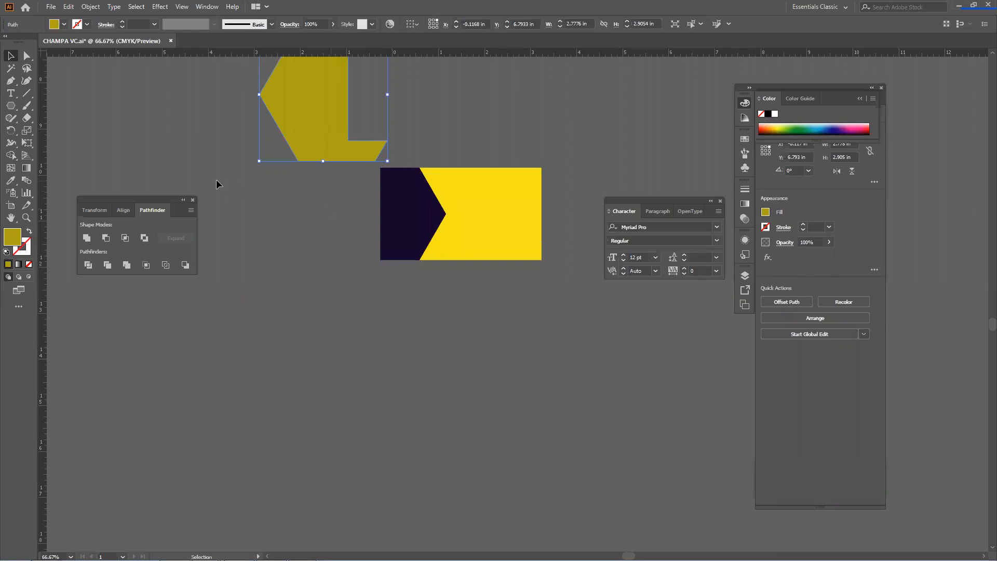
{"action": "left_click", "coordinate": [10, 106]}
{"action": "left_click", "coordinate": [302, 345]}
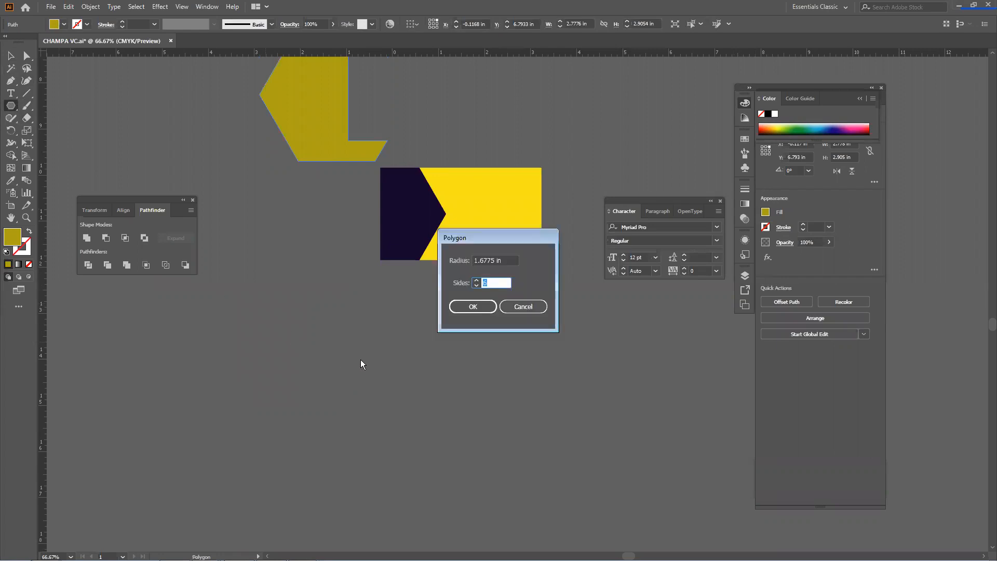
{"action": "left_click", "coordinate": [530, 307]}
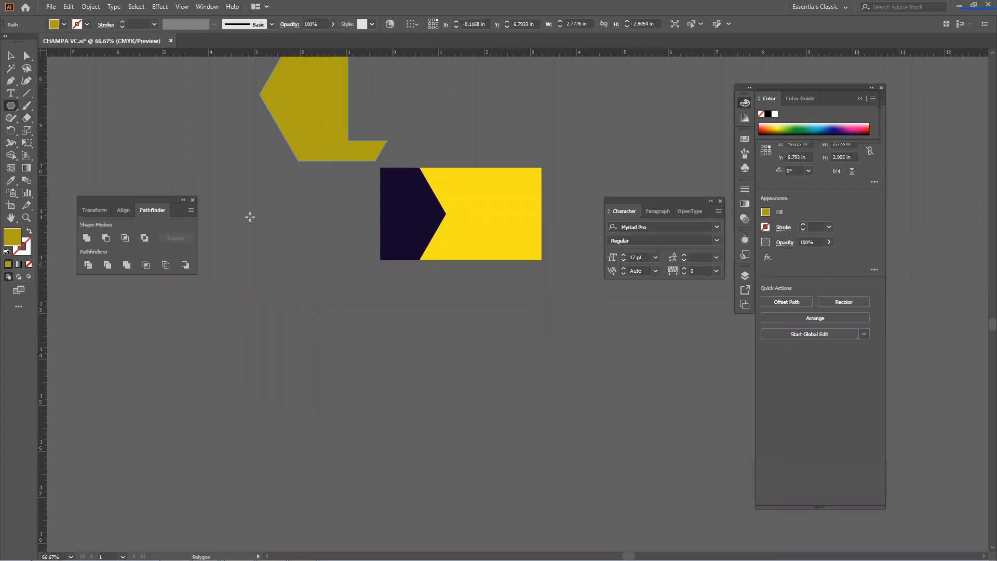
Draw a mustard 3.5 × 2 in rectangle in the empty area below the navy and yellow card and adjust its position.
{"action": "right_click", "coordinate": [11, 105]}
{"action": "left_click", "coordinate": [51, 106]}
{"action": "left_click", "coordinate": [432, 343]}
{"action": "left_click", "coordinate": [452, 310]}
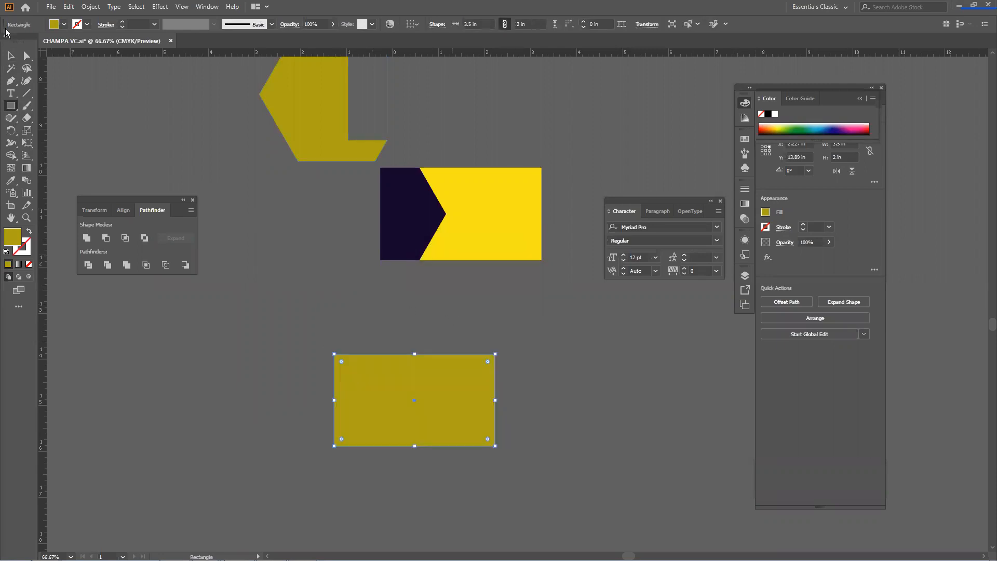
{"action": "left_click", "coordinate": [12, 56]}
{"action": "scroll", "coordinate": [260, 245], "scroll_direction": "down", "scroll_amount": 3}
{"action": "left_click_drag", "start_coordinate": [394, 304], "coordinate": [400, 320]}
{"action": "scroll", "coordinate": [386, 310], "scroll_direction": "up", "scroll_amount": 1}
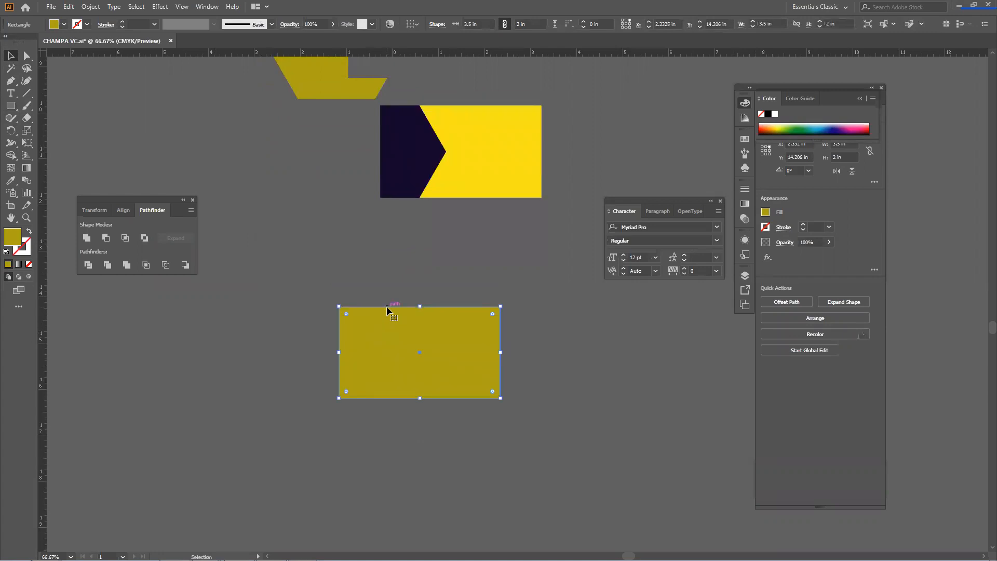
Draw a dark blue circle about 4.5 in wide and move it over the mustard rectangle's lower-right corner.
{"action": "left_click", "coordinate": [10, 105]}
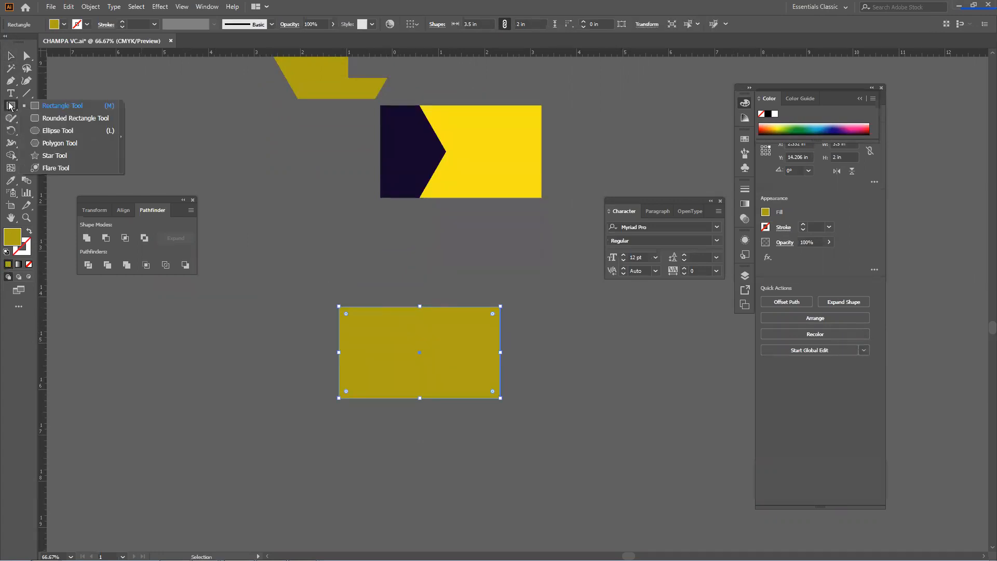
{"action": "left_click", "coordinate": [89, 133]}
{"action": "left_click_drag", "start_coordinate": [463, 446], "coordinate": [670, 534]}
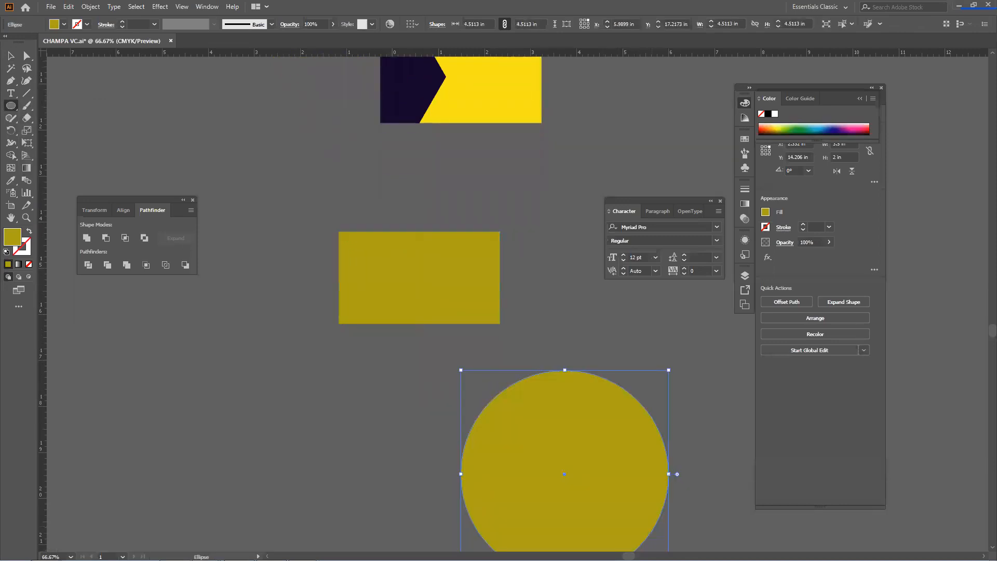
{"action": "left_click_drag", "start_coordinate": [836, 125], "coordinate": [833, 129]}
{"action": "left_click", "coordinate": [8, 59]}
{"action": "left_click_drag", "start_coordinate": [508, 437], "coordinate": [434, 324]}
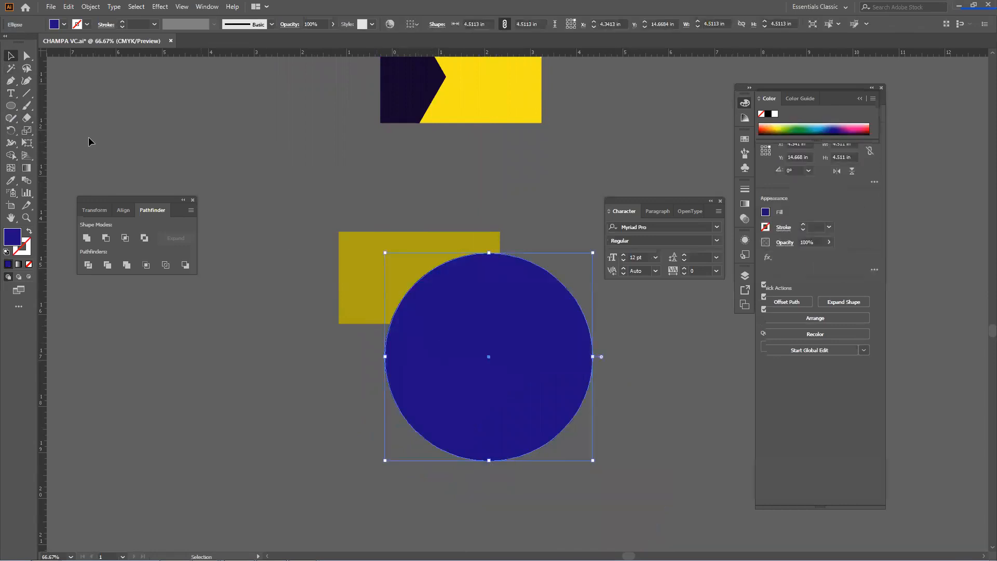
Draw a second dark blue circle about 2.1 in wide and move it over the mustard rectangle's upper-left corner.
{"action": "left_click", "coordinate": [9, 106]}
{"action": "left_click_drag", "start_coordinate": [9, 107], "coordinate": [58, 131]}
{"action": "left_click_drag", "start_coordinate": [238, 157], "coordinate": [336, 248]}
{"action": "left_click", "coordinate": [10, 55]}
{"action": "left_click", "coordinate": [76, 109]}
{"action": "left_click_drag", "start_coordinate": [276, 230], "coordinate": [336, 261]}
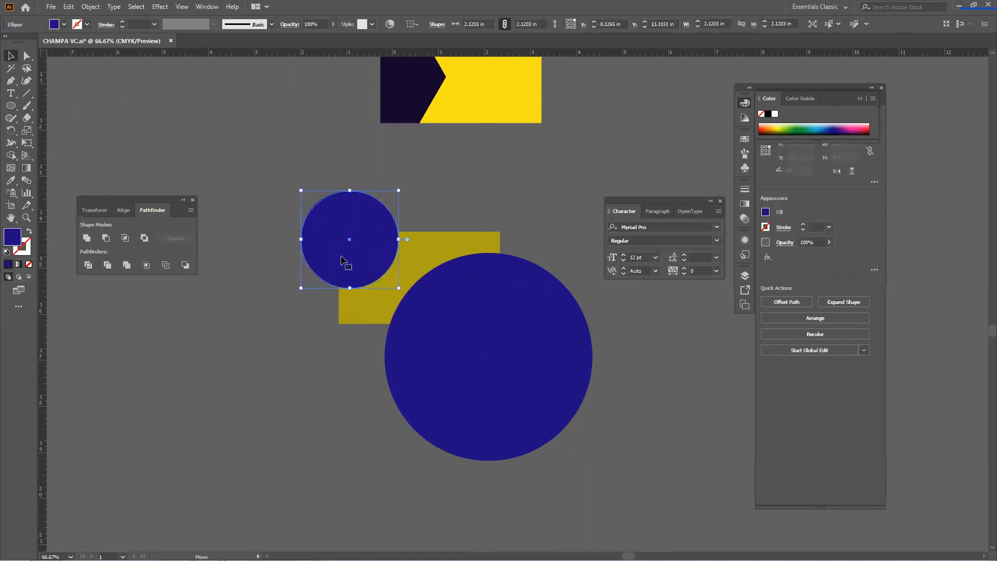
Nudge the large circle slightly up and left and the small circle slightly right over the mustard rectangle.
{"action": "left_click", "coordinate": [325, 369]}
{"action": "left_click_drag", "start_coordinate": [427, 361], "coordinate": [419, 357]}
{"action": "left_click", "coordinate": [324, 366]}
{"action": "mouse_move", "coordinate": [327, 267]}
{"action": "left_mouse_down"}
{"action": "mouse_move", "coordinate": [347, 265]}
{"action": "mouse_move", "coordinate": [332, 267]}
{"action": "left_mouse_up"}
Divide the mustard rectangle and both blue circles with Pathfinder, then ungroup and deselect the pieces.
{"action": "left_click_drag", "start_coordinate": [271, 298], "coordinate": [453, 192]}
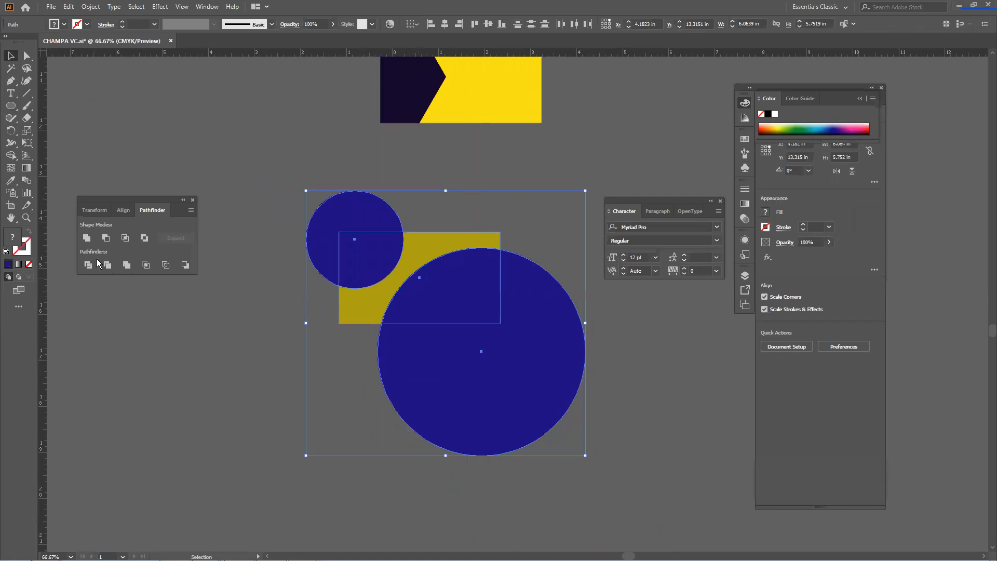
{"action": "left_click_drag", "start_coordinate": [261, 347], "coordinate": [425, 259]}
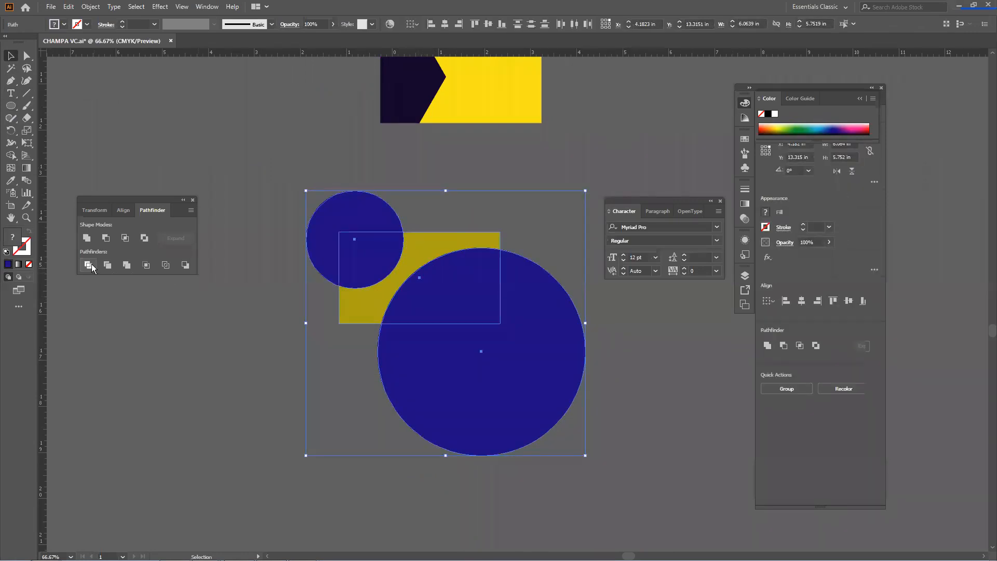
{"action": "left_click", "coordinate": [91, 266]}
{"action": "right_click", "coordinate": [411, 298]}
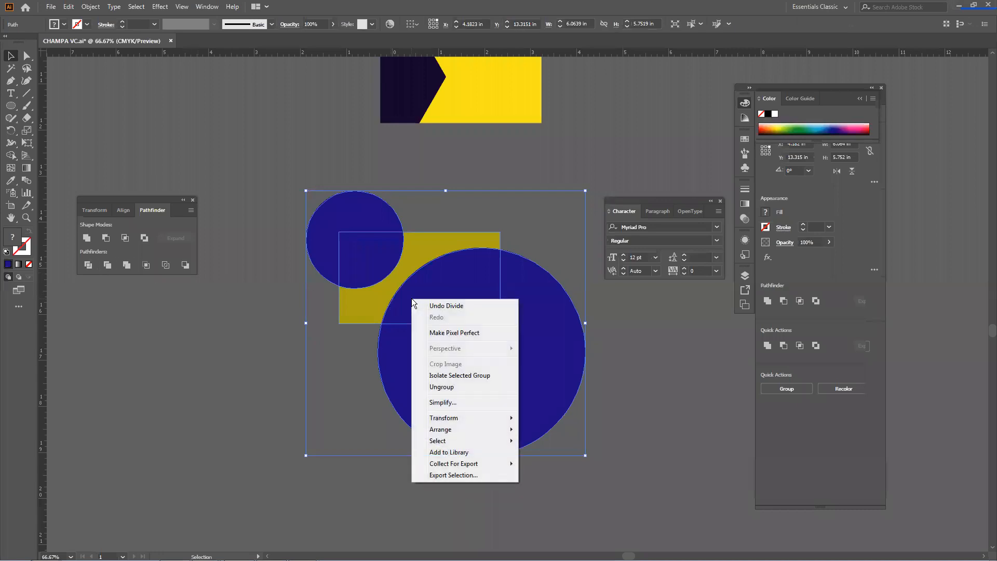
{"action": "left_click", "coordinate": [464, 393]}
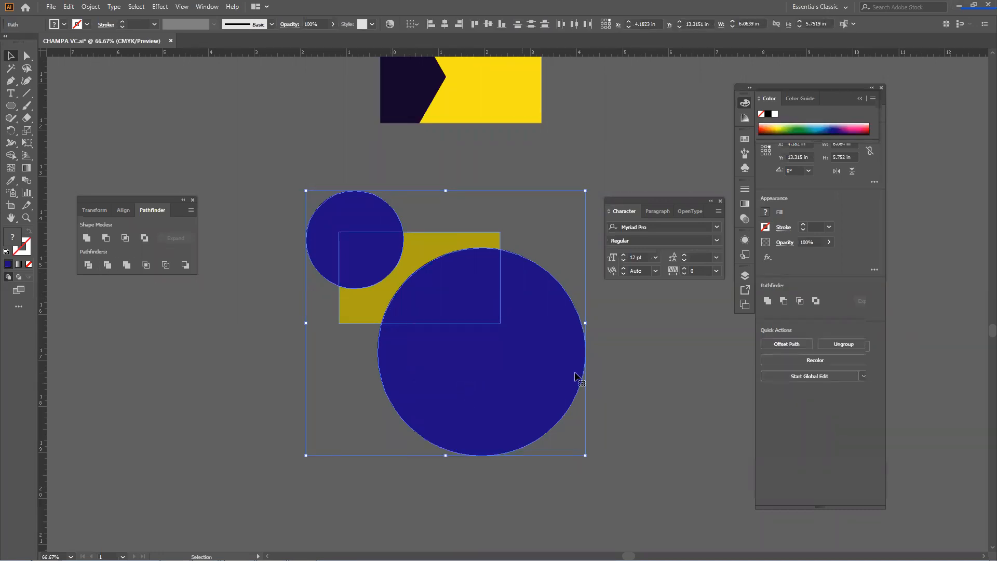
{"action": "left_click", "coordinate": [630, 373]}
Move the outer cut-off parts of both blue circles away from the mustard rectangle.
{"action": "left_click_drag", "start_coordinate": [497, 369], "coordinate": [539, 444]}
{"action": "left_click_drag", "start_coordinate": [323, 223], "coordinate": [255, 190]}
{"action": "left_click_drag", "start_coordinate": [232, 364], "coordinate": [289, 196]}
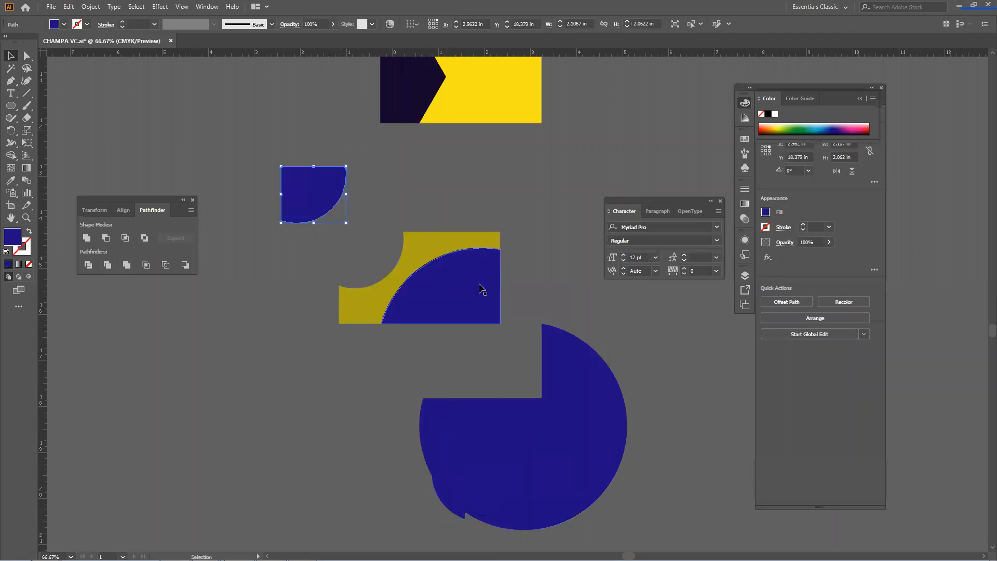
Try pulling the large circle's inner piece out of the rectangle, and undo the last two piece moves.
{"action": "left_click_drag", "start_coordinate": [480, 287], "coordinate": [493, 317]}
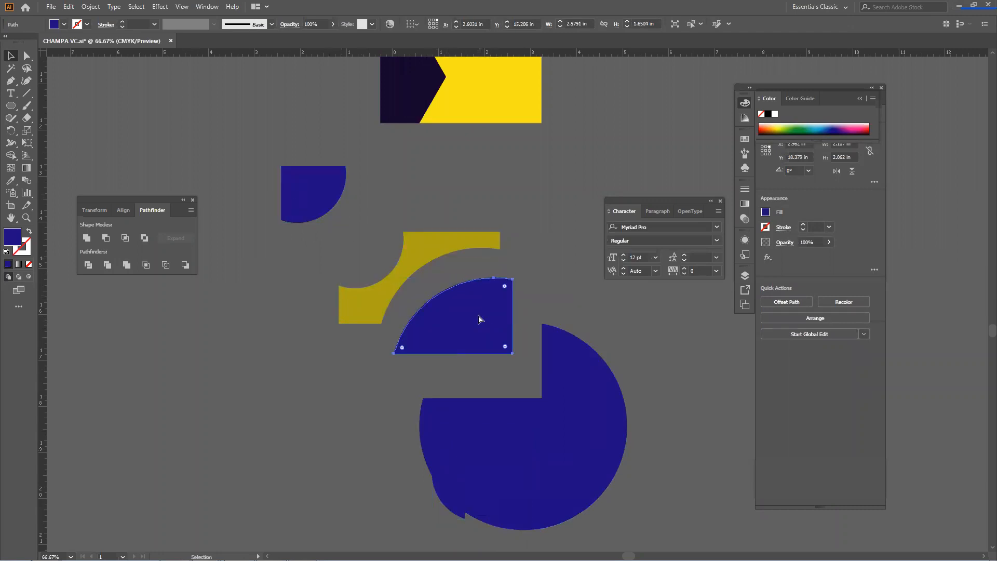
{"action": "key", "text": "ctrl+z"}
{"action": "key", "text": "ctrl+z"}
Fill the large curved piece in the rectangle's lower-right part with white and deselect it.
{"action": "left_click", "coordinate": [512, 287]}
{"action": "left_click", "coordinate": [469, 287]}
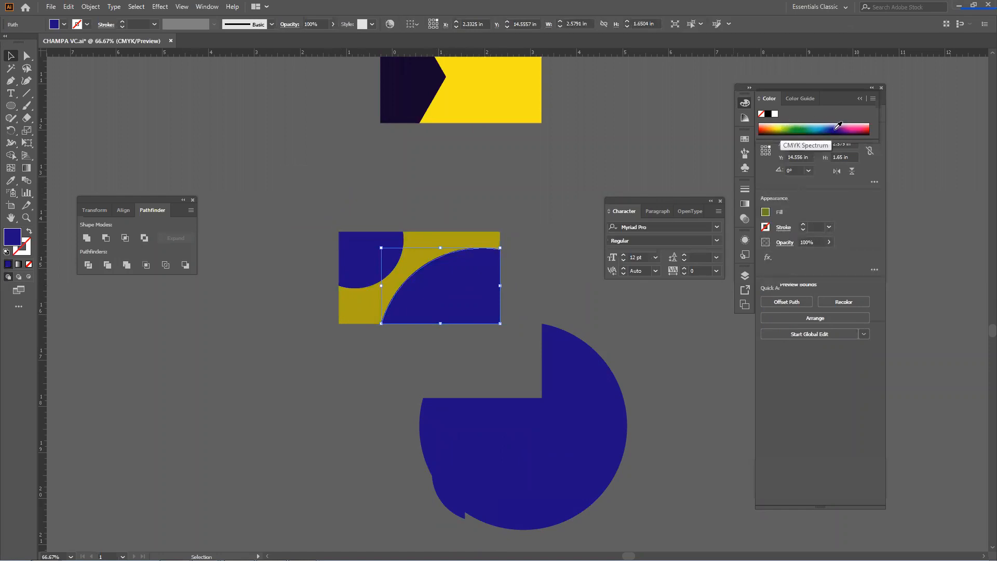
{"action": "left_click", "coordinate": [762, 125]}
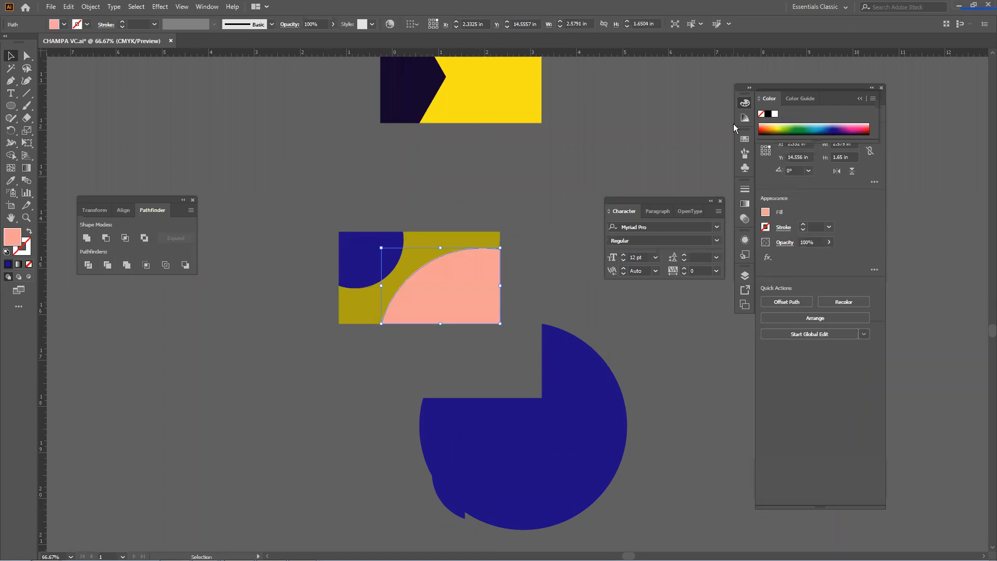
{"action": "double_click", "coordinate": [16, 243]}
{"action": "left_click", "coordinate": [363, 215]}
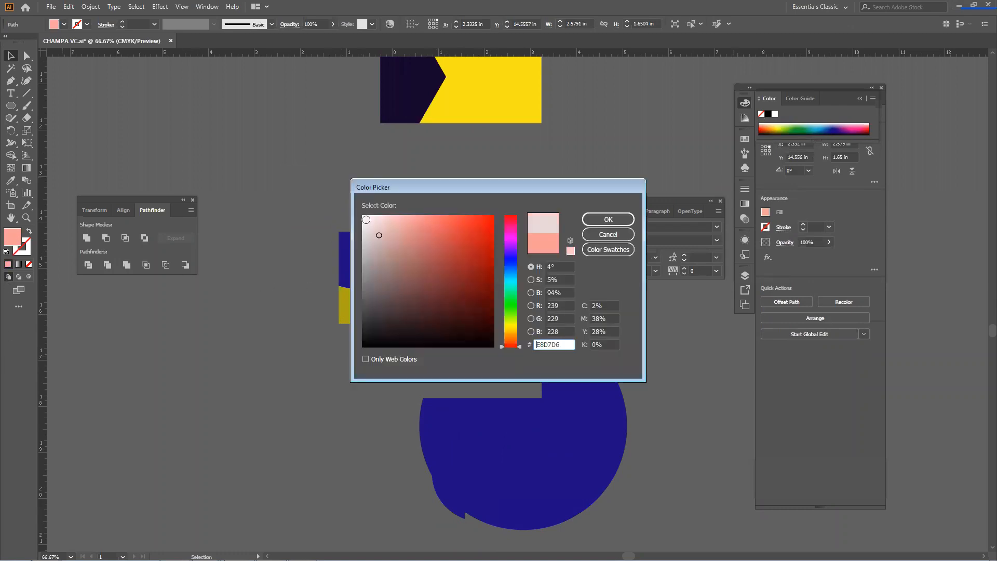
{"action": "left_click", "coordinate": [596, 218]}
{"action": "left_click", "coordinate": [518, 182]}
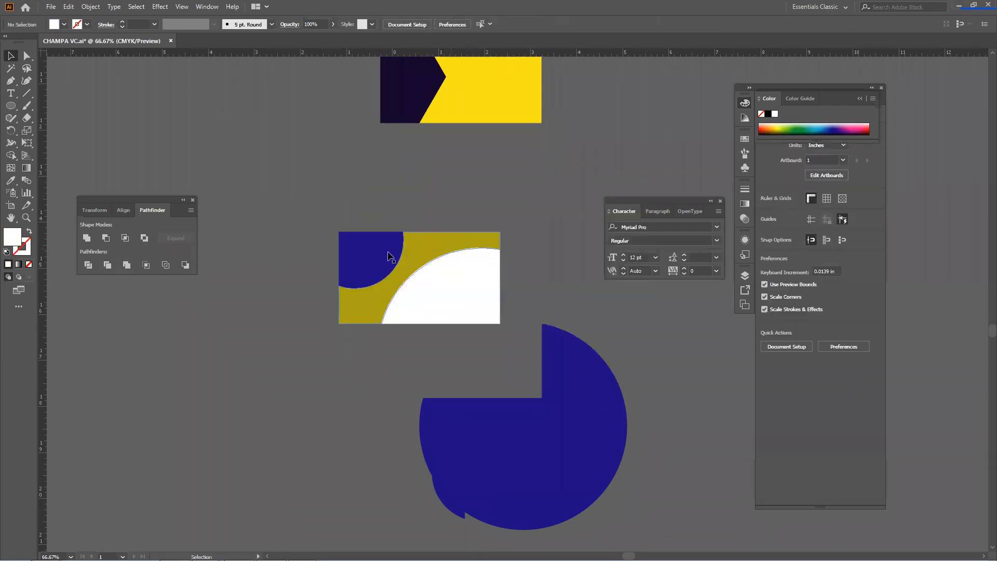
Fill the small blue circle piece in the rectangle's upper-left corner with white (FFFFFF) and deselect it.
{"action": "left_click", "coordinate": [390, 256]}
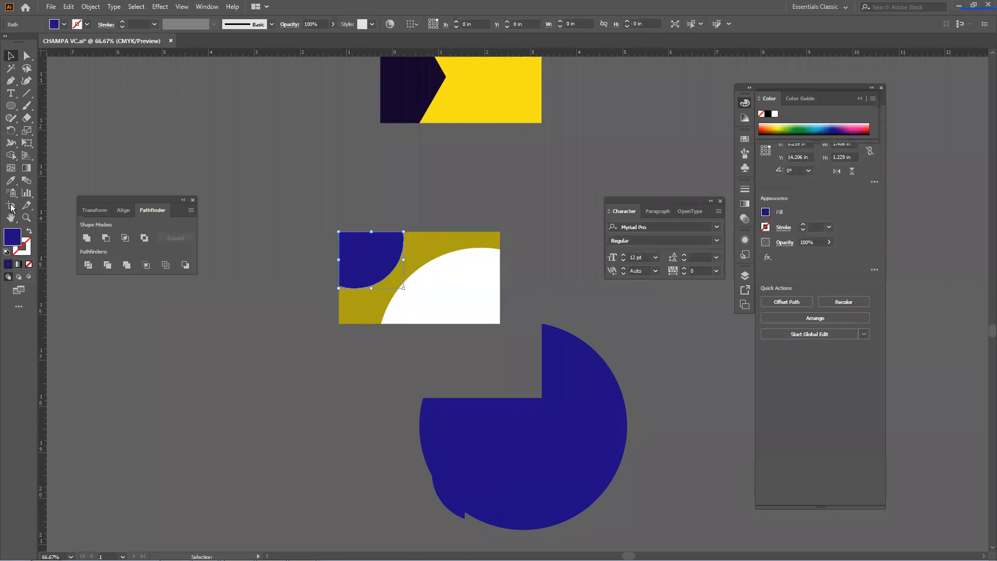
{"action": "double_click", "coordinate": [13, 235]}
{"action": "left_click", "coordinate": [364, 216]}
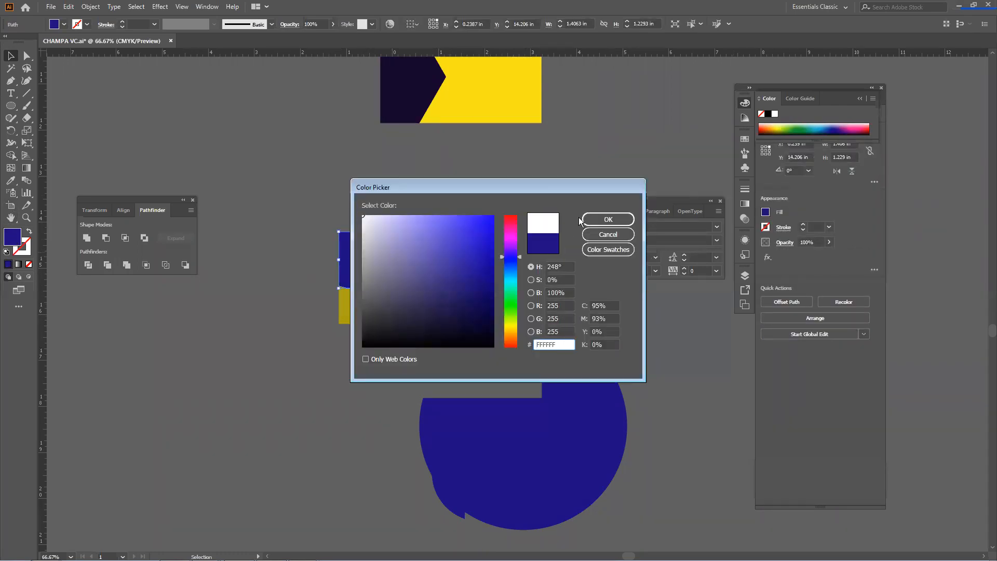
{"action": "left_click", "coordinate": [608, 219]}
{"action": "left_click", "coordinate": [457, 176]}
Recolour the mustard band between the two white pieces dark red and deselect it.
{"action": "left_click", "coordinate": [438, 246]}
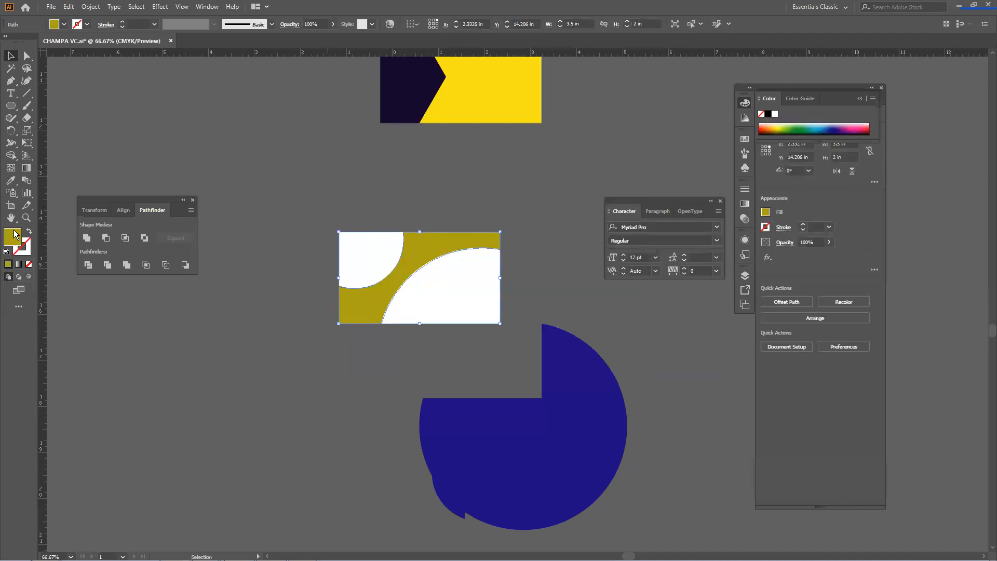
{"action": "double_click", "coordinate": [12, 235]}
{"action": "left_click_drag", "start_coordinate": [507, 252], "coordinate": [514, 215]}
{"action": "left_click_drag", "start_coordinate": [485, 262], "coordinate": [494, 281]}
{"action": "left_click", "coordinate": [608, 219]}
{"action": "left_click", "coordinate": [295, 380]}
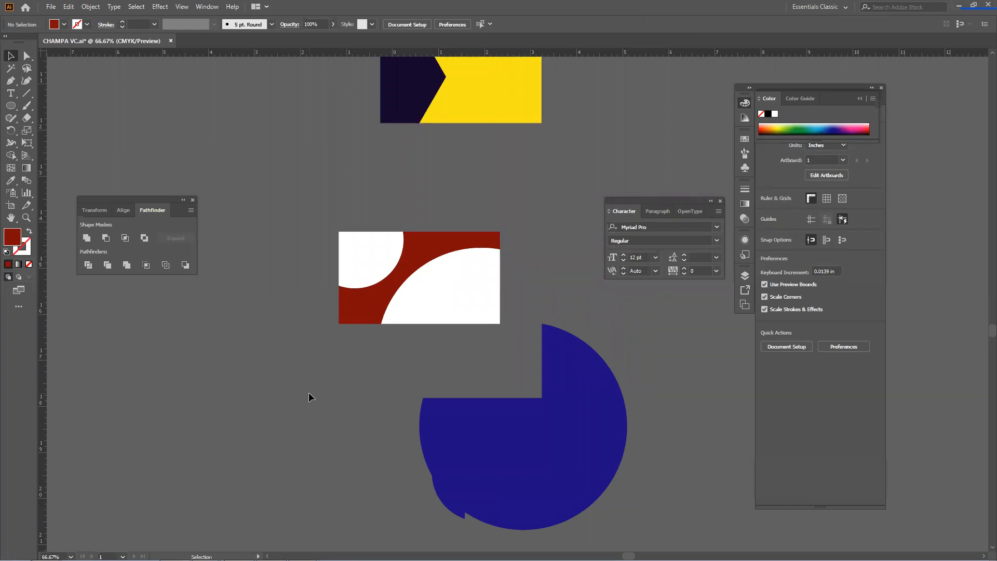
Delete the leftover blue cut-off parts below the red and white card.
{"action": "scroll", "coordinate": [308, 393], "scroll_direction": "down", "scroll_amount": 2}
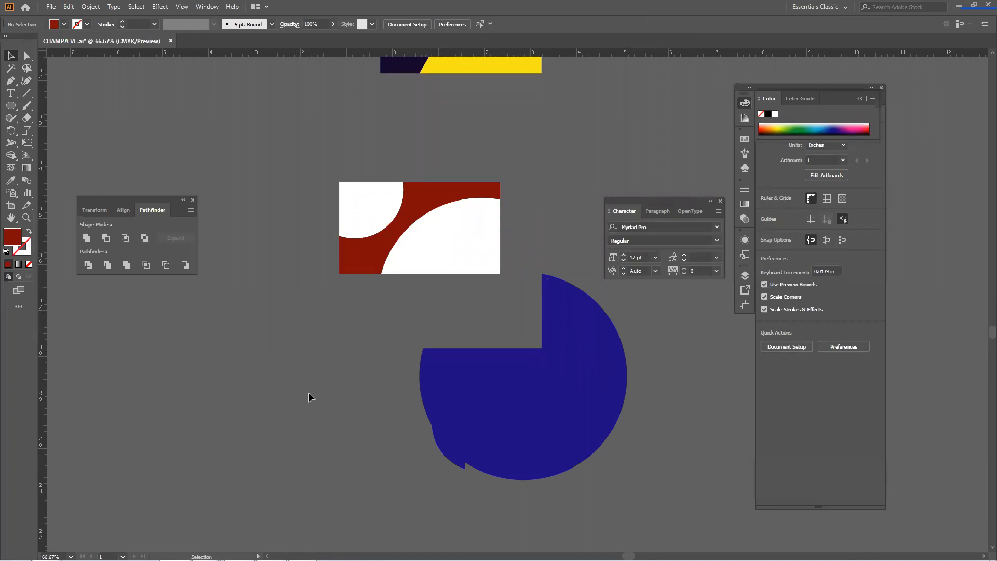
{"action": "left_click_drag", "start_coordinate": [146, 196], "coordinate": [154, 143]}
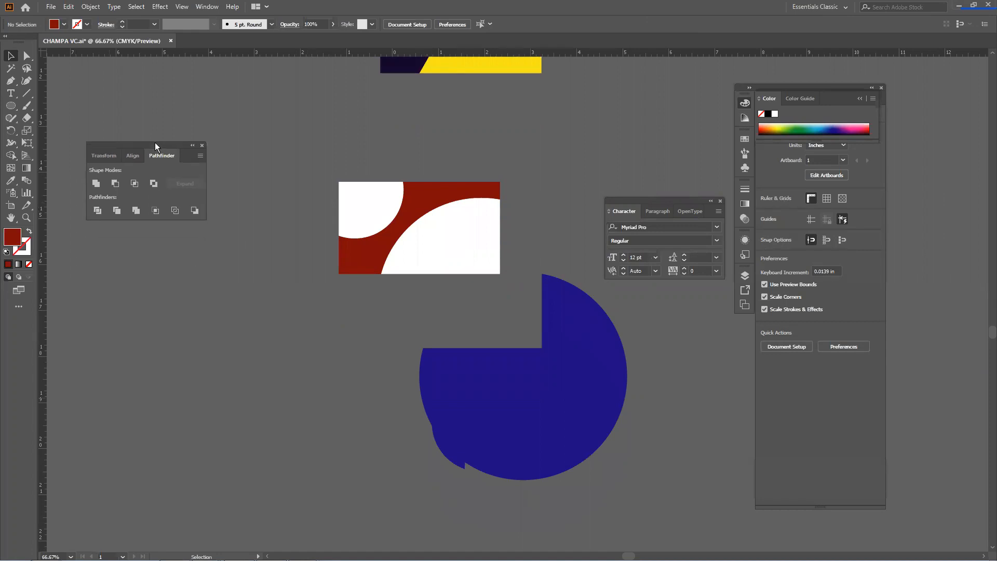
{"action": "scroll", "coordinate": [310, 325], "scroll_direction": "down", "scroll_amount": 3}
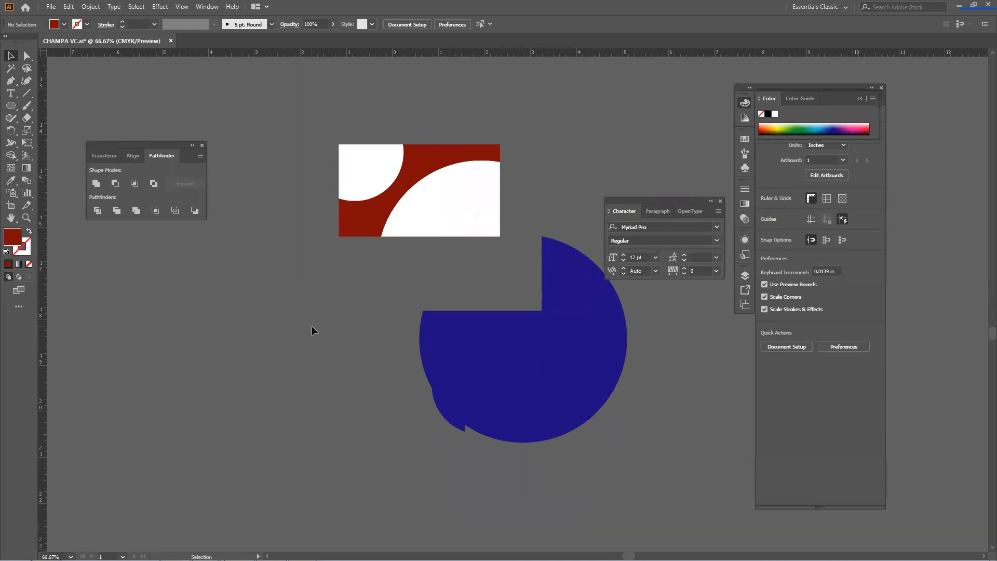
{"action": "left_click_drag", "start_coordinate": [517, 350], "coordinate": [339, 351]}
{"action": "left_click_drag", "start_coordinate": [469, 348], "coordinate": [492, 336]}
{"action": "left_click_drag", "start_coordinate": [333, 340], "coordinate": [469, 322]}
{"action": "left_click", "coordinate": [307, 351]}
{"action": "left_click_drag", "start_coordinate": [344, 338], "coordinate": [536, 289]}
{"action": "key", "text": "Delete"}
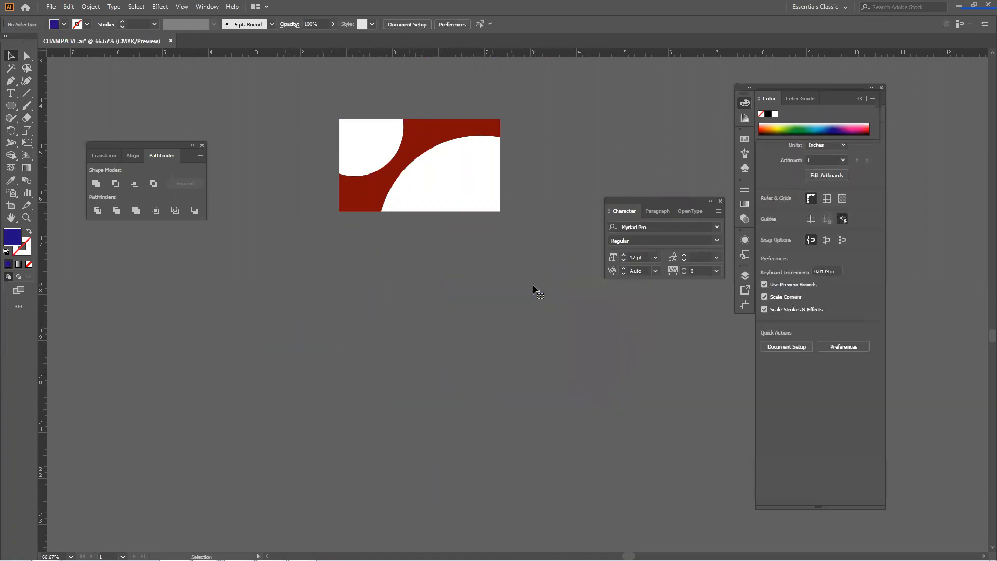
Create a blue 3.5 × 2 in rectangle below the red and white card and deselect it.
{"action": "left_click", "coordinate": [12, 106]}
{"action": "left_click_drag", "start_coordinate": [17, 110], "coordinate": [57, 107]}
{"action": "left_click", "coordinate": [329, 287]}
{"action": "left_click", "coordinate": [454, 315]}
{"action": "key", "text": "v"}
{"action": "left_click", "coordinate": [360, 409]}
{"action": "scroll", "coordinate": [385, 387], "scroll_direction": "down", "scroll_amount": 4}
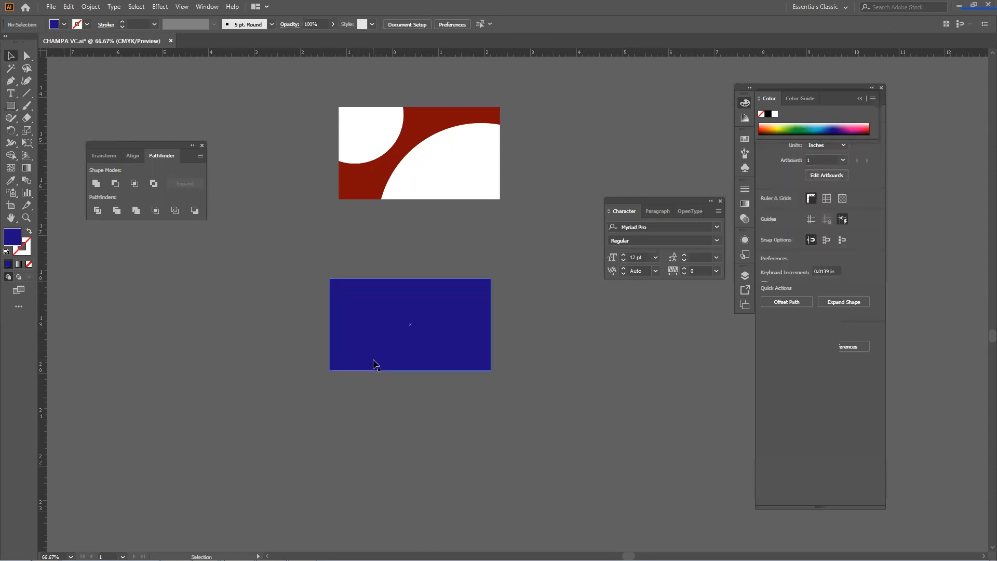
Shift the new blue rectangle to the left of the red and white card's alignment.
{"action": "left_click_drag", "start_coordinate": [385, 284], "coordinate": [377, 302]}
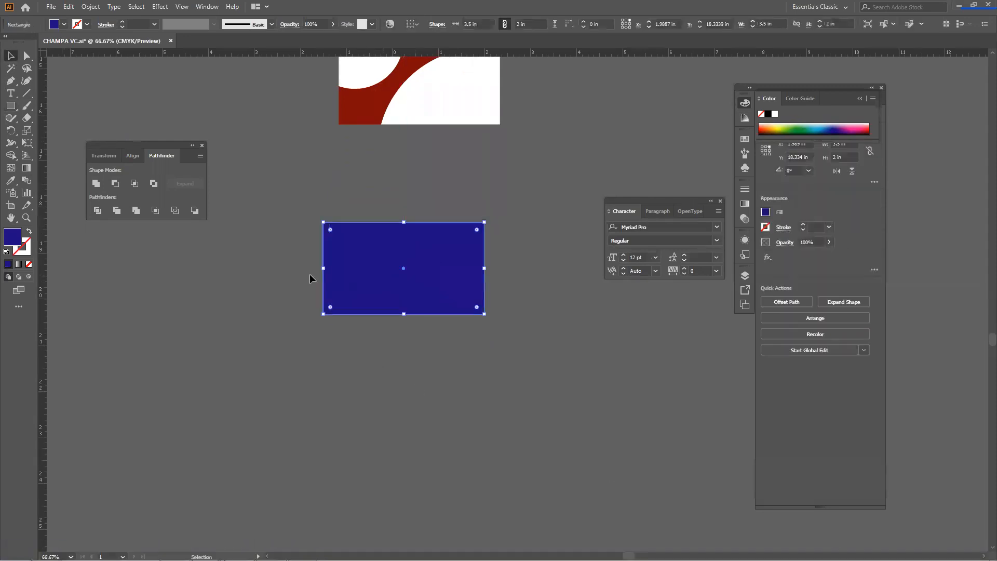
{"action": "left_click", "coordinate": [7, 105]}
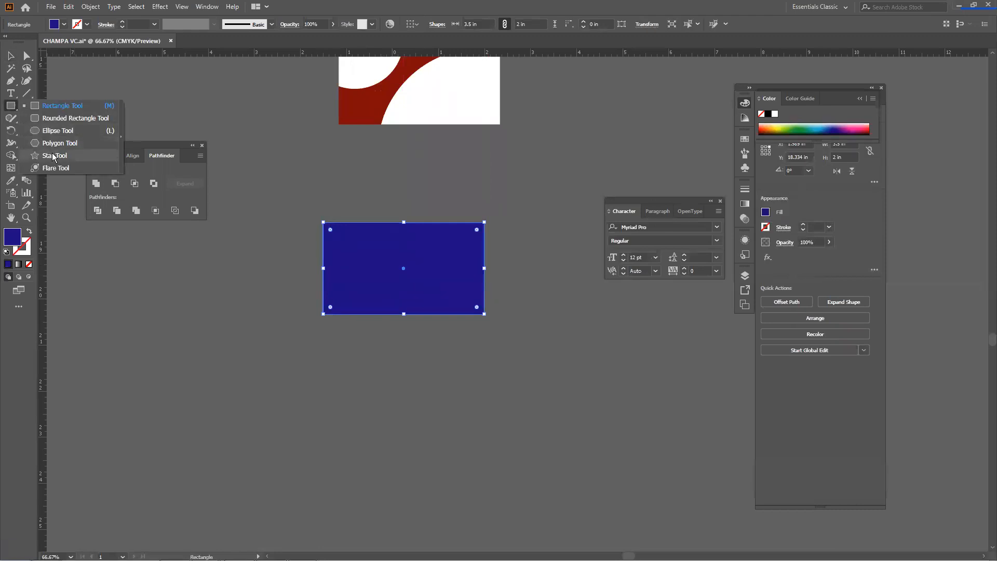
{"action": "left_click", "coordinate": [53, 118]}
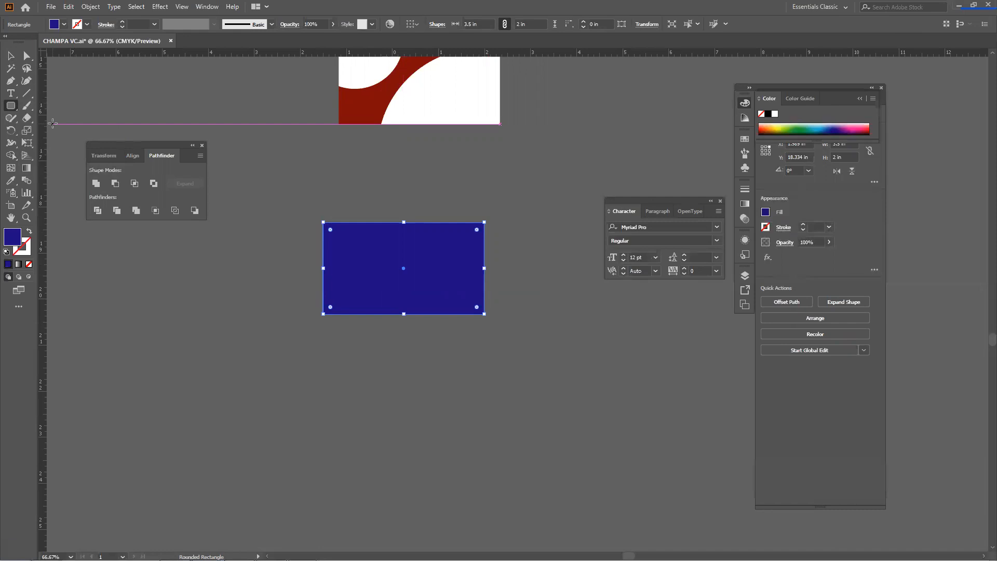
{"action": "left_click", "coordinate": [10, 55]}
{"action": "left_click", "coordinate": [173, 406]}
{"action": "left_click_drag", "start_coordinate": [392, 286], "coordinate": [348, 281]}
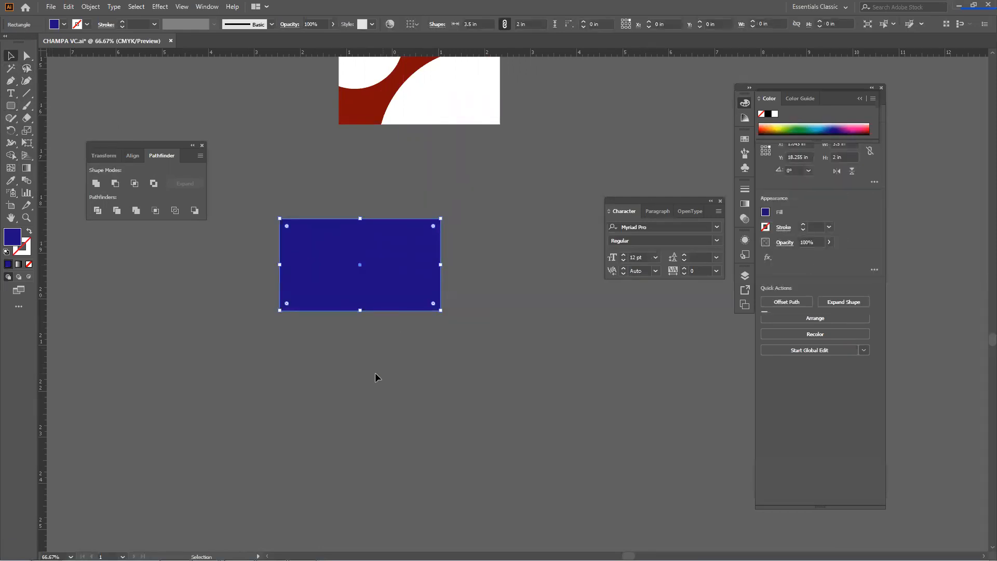
Draw an ellipse about 10.9 × 9.3 in below the blue rectangle and fill it yellow-green.
{"action": "left_click_drag", "start_coordinate": [13, 107], "coordinate": [44, 133]}
{"action": "left_click_drag", "start_coordinate": [297, 335], "coordinate": [731, 543]}
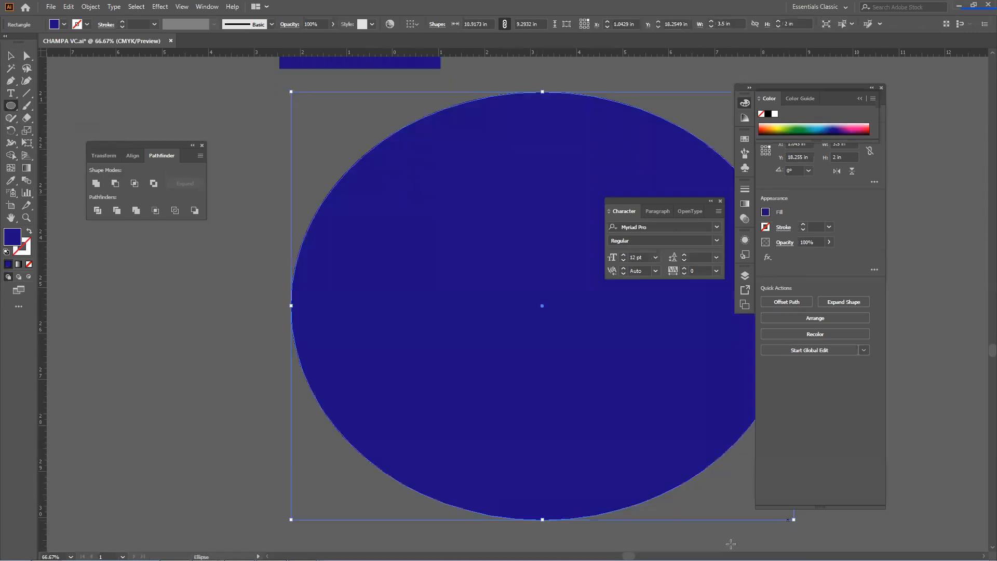
{"action": "left_click", "coordinate": [777, 127]}
{"action": "key", "text": "ctrl+minus"}
{"action": "key", "text": "ctrl+minus"}
{"action": "left_click_drag", "start_coordinate": [581, 191], "coordinate": [407, 278]}
{"action": "left_click", "coordinate": [497, 199]}
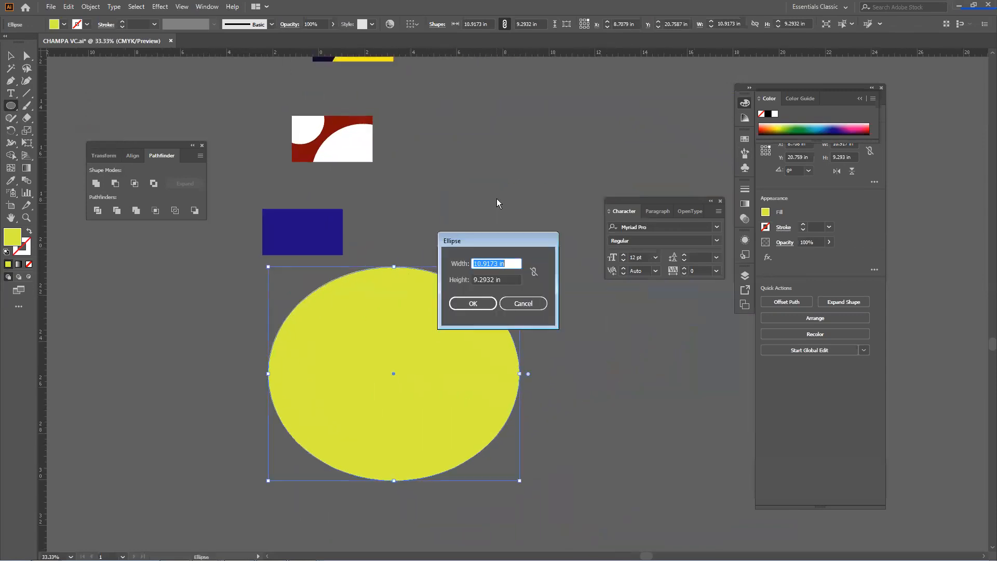
{"action": "left_click", "coordinate": [537, 308]}
{"action": "left_click", "coordinate": [11, 55]}
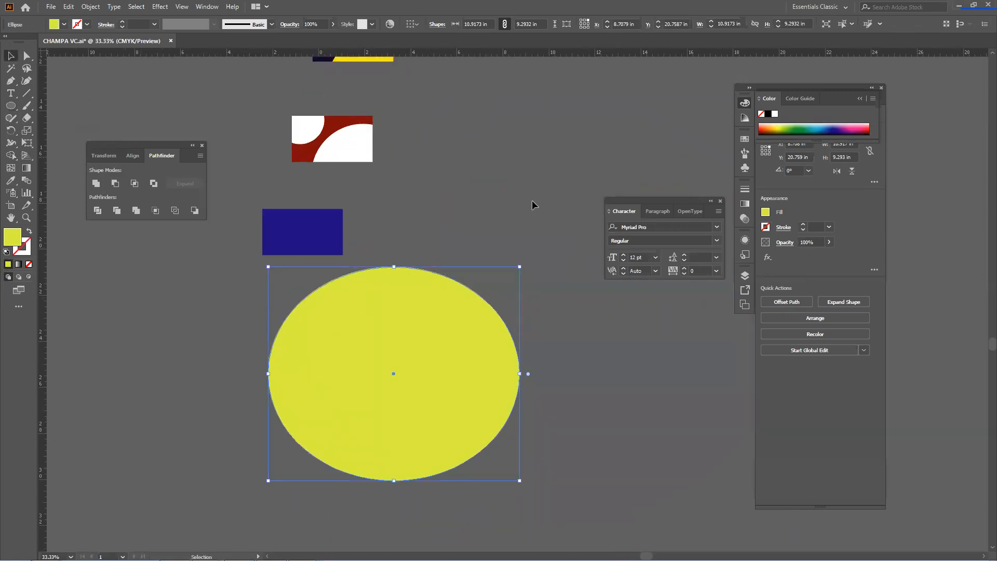
Move the yellow-green ellipse over the blue rectangle's lower-right part and select both shapes.
{"action": "left_click", "coordinate": [532, 203]}
{"action": "left_click_drag", "start_coordinate": [403, 344], "coordinate": [405, 273]}
{"action": "left_click", "coordinate": [200, 314]}
{"action": "left_click_drag", "start_coordinate": [329, 226], "coordinate": [332, 221]}
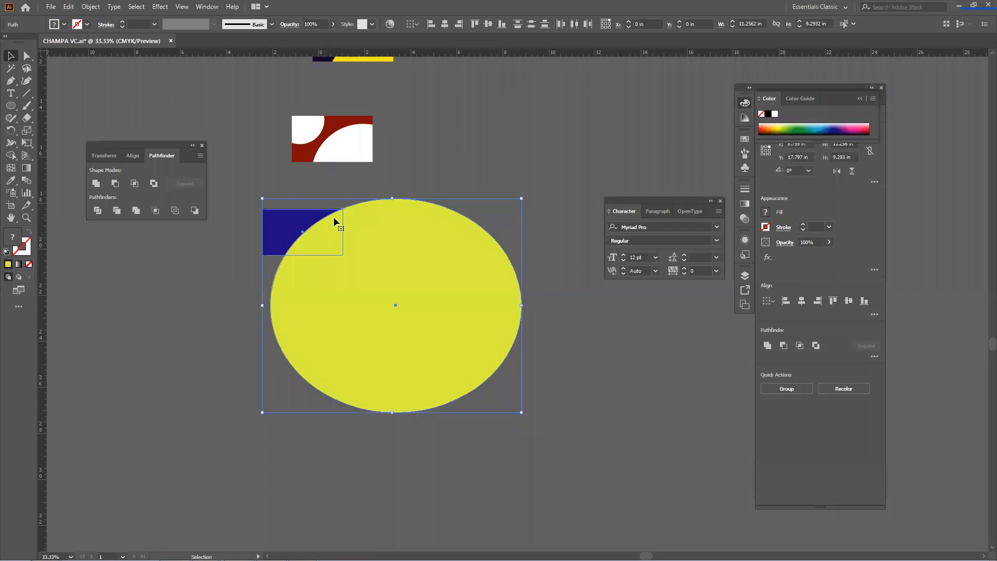
Divide the rectangle and ellipse with Pathfinder, ungroup the pieces and delete the ellipse's outer part.
{"action": "left_click", "coordinate": [100, 210]}
{"action": "right_click", "coordinate": [406, 256]}
{"action": "left_click", "coordinate": [448, 343]}
{"action": "key", "text": "ctrl+shift+a"}
{"action": "left_click", "coordinate": [492, 348]}
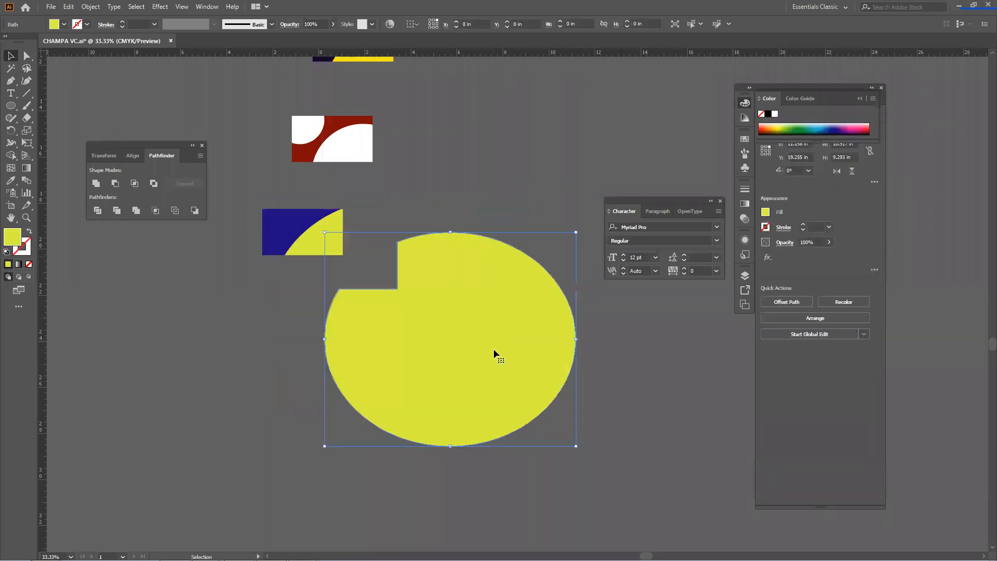
{"action": "key", "text": "Delete"}
Try pulling the yellow-green curved piece out of the blue card, and undo the move.
{"action": "left_click_drag", "start_coordinate": [314, 233], "coordinate": [387, 257]}
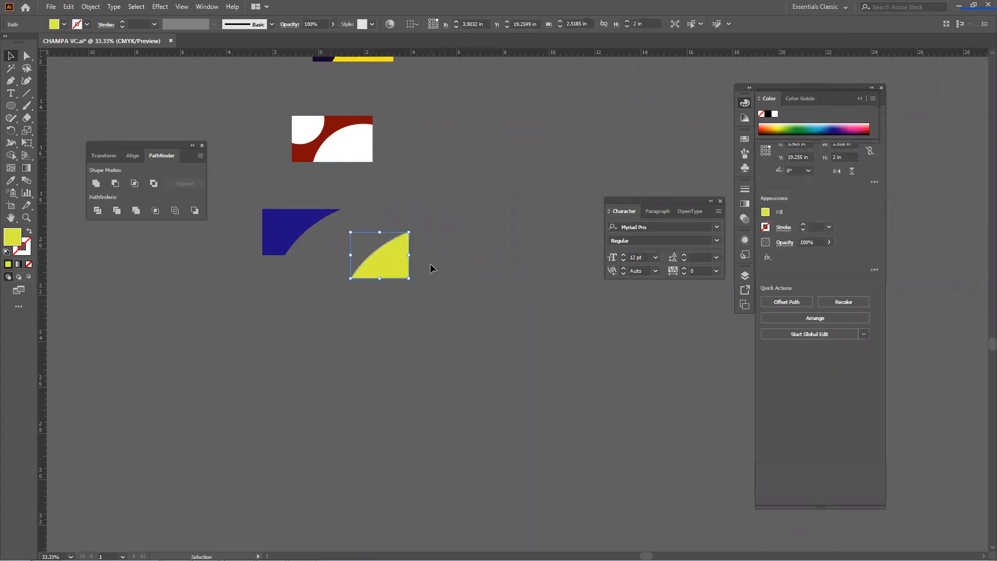
{"action": "key", "text": "ctrl+z"}
{"action": "left_click", "coordinate": [457, 259]}
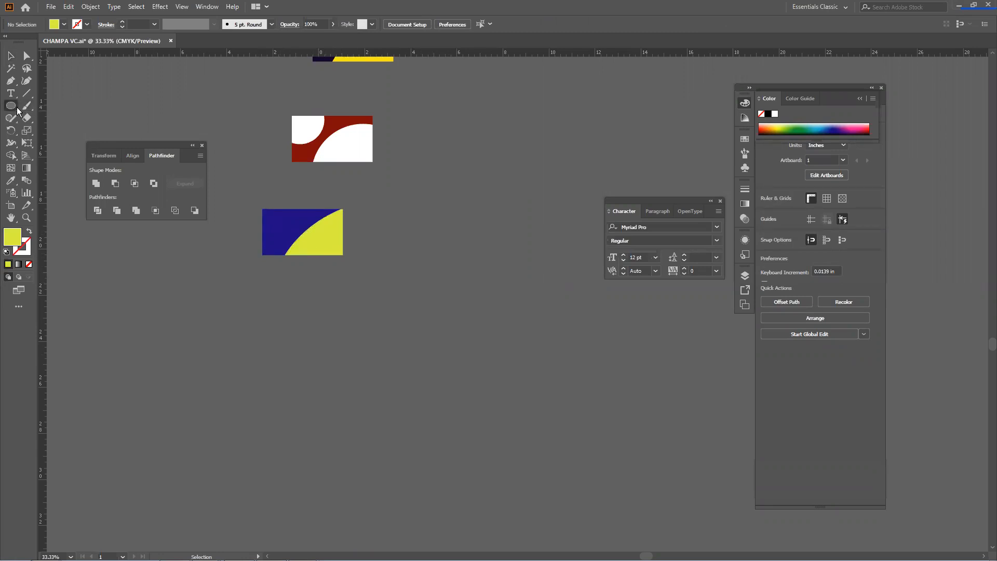
Create a yellow-green 3.5 × 2 in rectangle below the blue and yellow-green card.
{"action": "left_click_drag", "start_coordinate": [17, 107], "coordinate": [37, 107]}
{"action": "left_click", "coordinate": [334, 270]}
{"action": "left_click", "coordinate": [445, 314]}
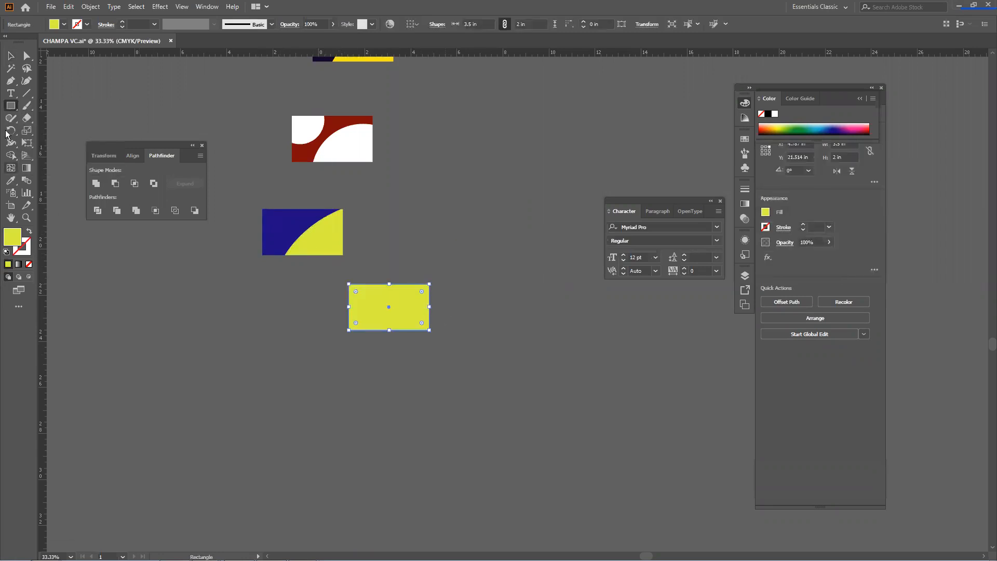
{"action": "left_click", "coordinate": [11, 56]}
{"action": "scroll", "coordinate": [401, 257], "scroll_direction": "up", "scroll_amount": 4}
{"action": "left_click_drag", "start_coordinate": [403, 257], "coordinate": [416, 137]}
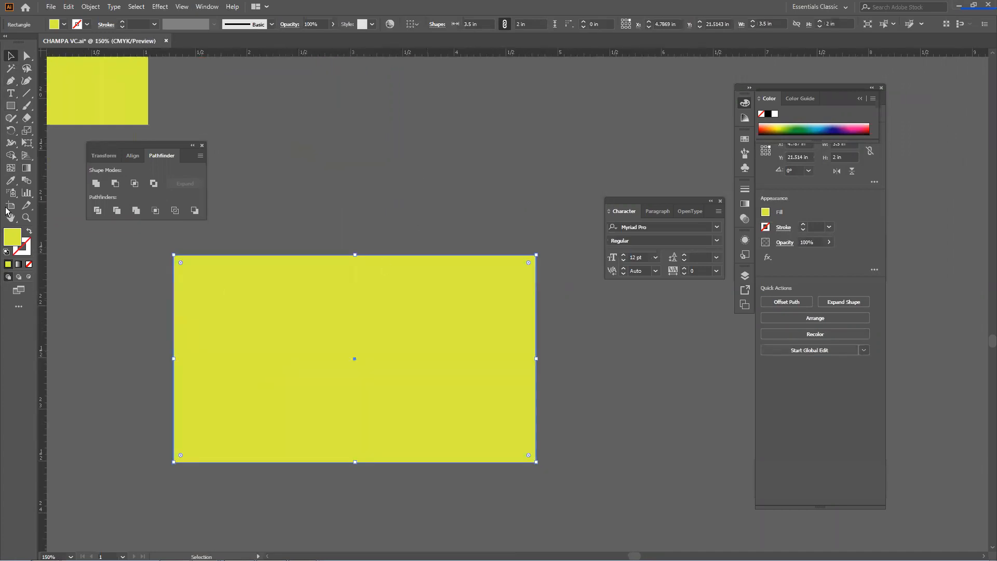
{"action": "scroll", "coordinate": [70, 136], "scroll_direction": "down", "scroll_amount": 1}
Draw a rounded square about 1.2 in wide beside the yellow-green rectangle and fill it dark blue.
{"action": "left_click", "coordinate": [11, 107]}
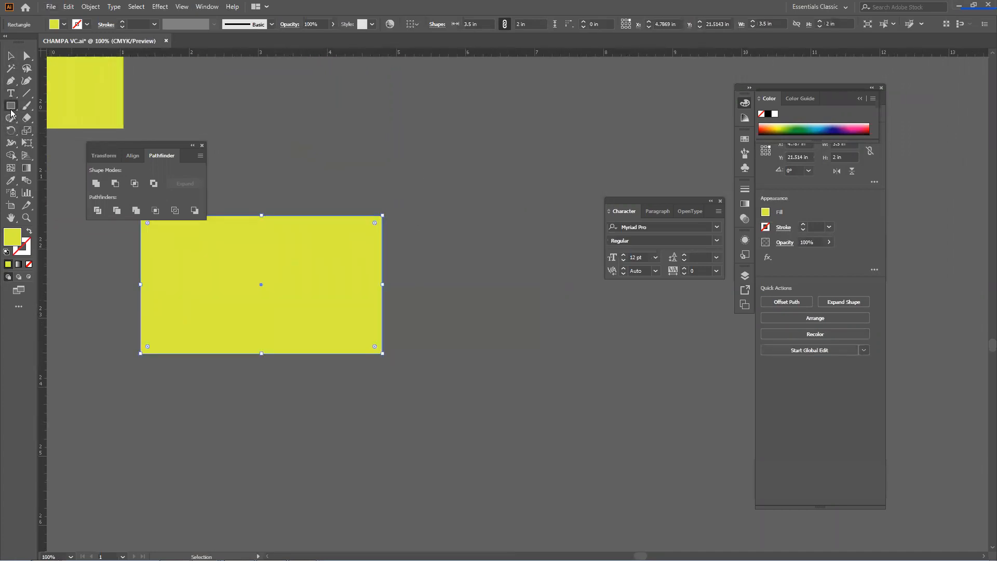
{"action": "left_click_drag", "start_coordinate": [494, 341], "coordinate": [576, 422]}
{"action": "key", "text": "Up"}
{"action": "key", "text": "Up"}
{"action": "key", "text": "Up"}
{"action": "key", "text": "Up"}
{"action": "key", "text": "Up"}
{"action": "key", "text": "Up"}
{"action": "key", "text": "Up"}
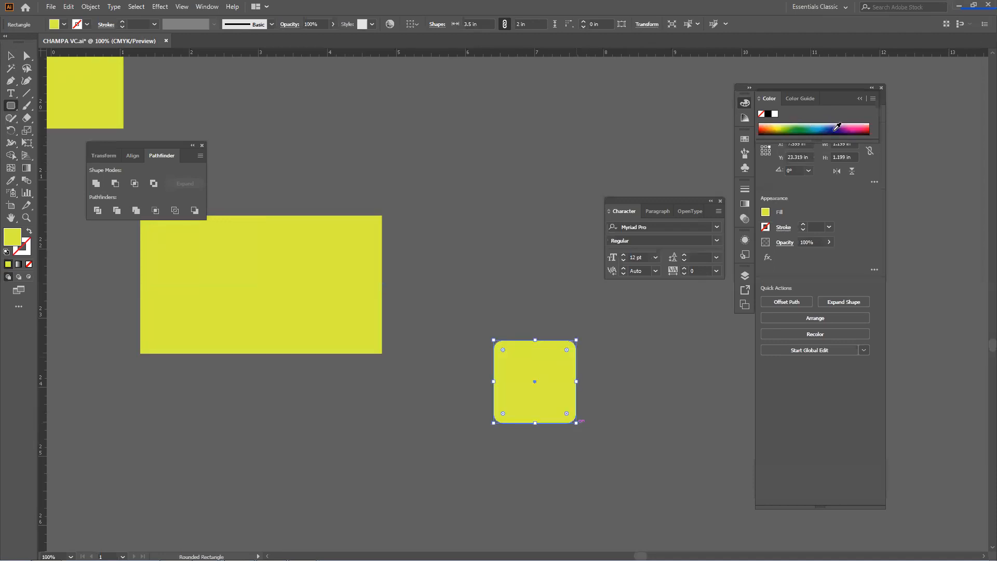
{"action": "left_click", "coordinate": [837, 126]}
Rotate the blue rounded square to 315°, place it over the yellow-green rectangle's right edge and select both shapes.
{"action": "left_click", "coordinate": [10, 55]}
{"action": "left_click_drag", "start_coordinate": [294, 299], "coordinate": [369, 310]}
{"action": "left_click_drag", "start_coordinate": [516, 367], "coordinate": [537, 318]}
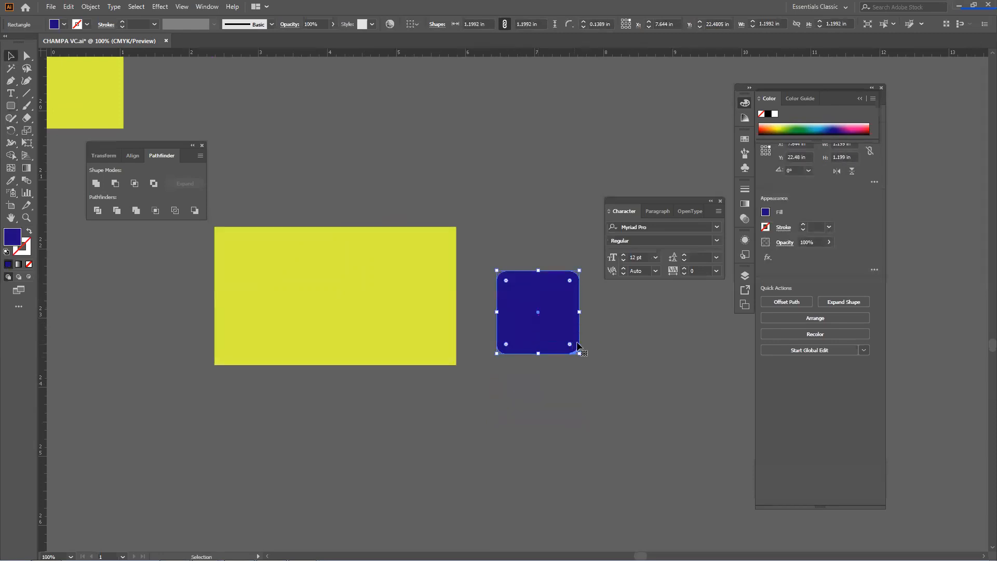
{"action": "left_click_drag", "start_coordinate": [589, 359], "coordinate": [550, 372]}
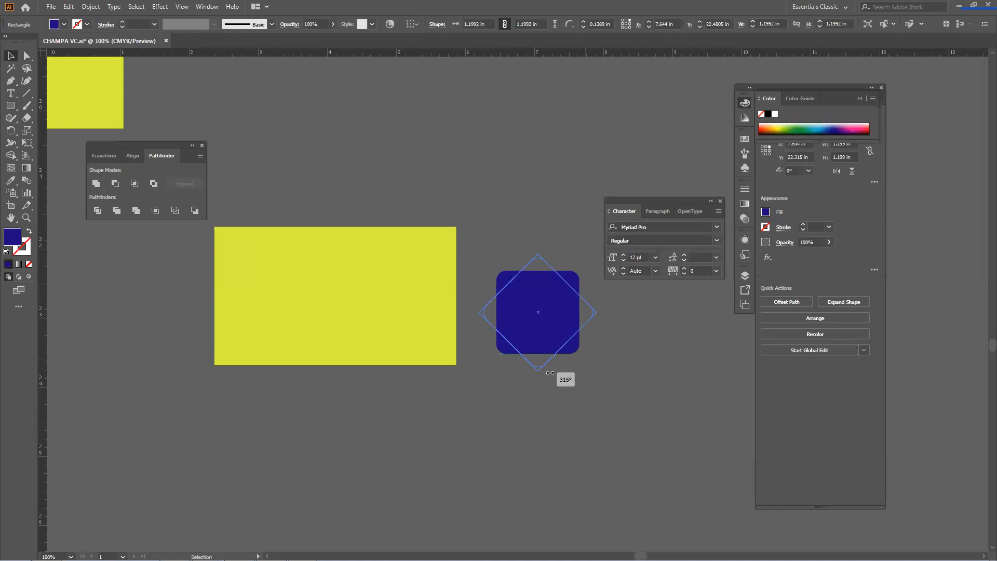
{"action": "left_click", "coordinate": [580, 388]}
{"action": "left_click_drag", "start_coordinate": [542, 330], "coordinate": [320, 244]}
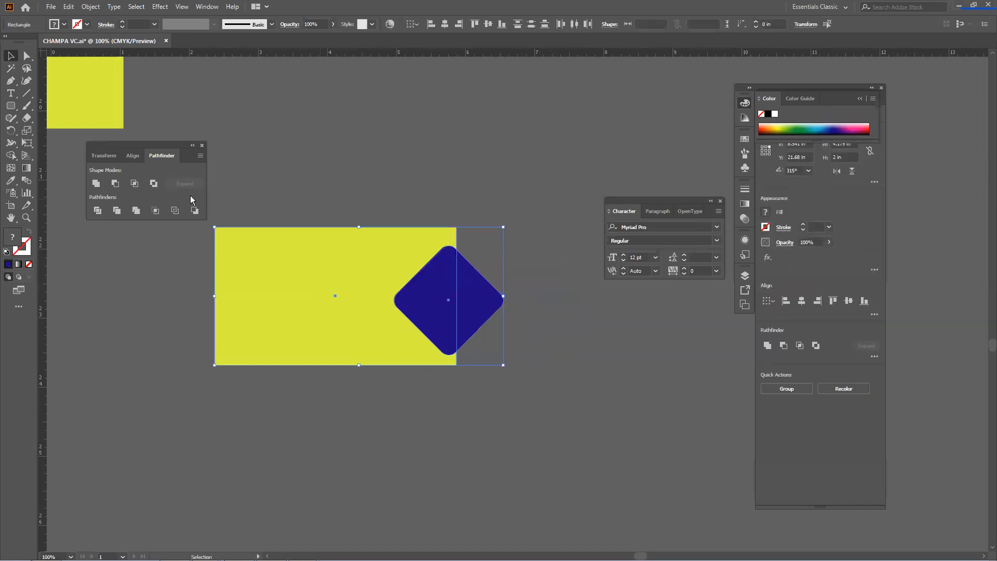
Divide the rectangle and blue diamond with Pathfinder, ungroup them and pull the diamond's outer part away.
{"action": "left_click", "coordinate": [97, 210]}
{"action": "right_click", "coordinate": [413, 303]}
{"action": "left_click", "coordinate": [444, 390]}
{"action": "left_click", "coordinate": [474, 322]}
{"action": "left_click_drag", "start_coordinate": [474, 321], "coordinate": [559, 352]}
{"action": "left_click", "coordinate": [541, 487]}
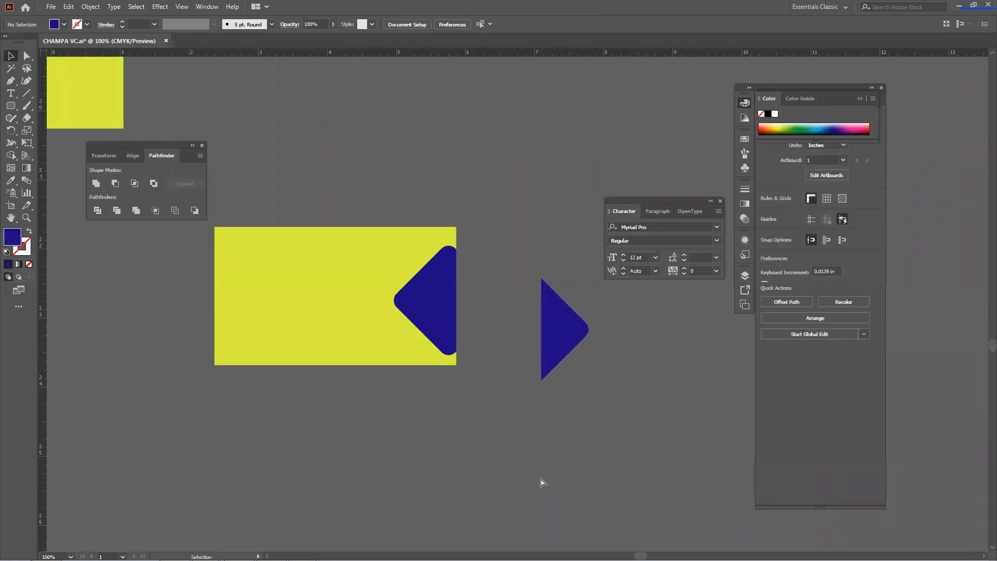
Undo the outer part's move, the ungrouping and the Pathfinder division of the rectangle and diamond.
{"action": "key", "text": "ctrl+z"}
{"action": "key", "text": "ctrl+z"}
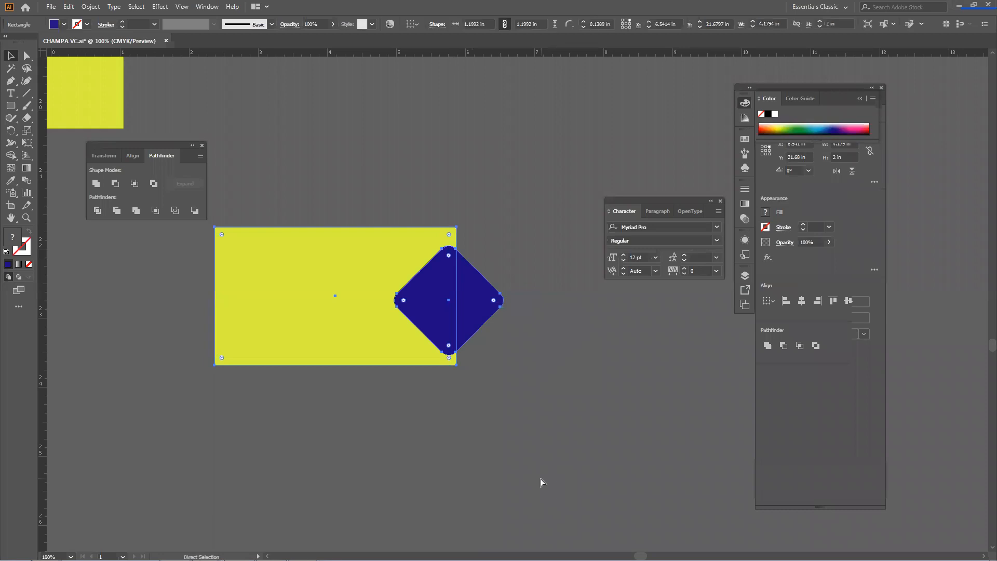
{"action": "key", "text": "ctrl+z"}
{"action": "key", "text": "ctrl+z"}
Place blue diamonds over the rectangle's upper-right and lower-left corners and select all three shapes.
{"action": "left_click", "coordinate": [523, 385]}
{"action": "left_click_drag", "start_coordinate": [542, 322], "coordinate": [185, 374]}
{"action": "left_click_drag", "start_coordinate": [521, 434], "coordinate": [196, 257]}
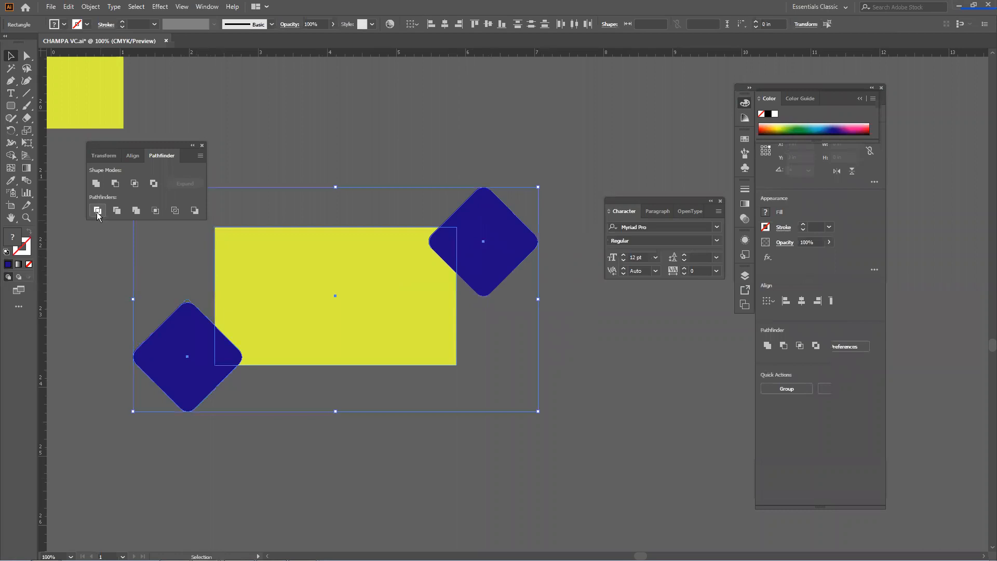
Divide the yellow-green rectangle and both blue diamonds with Pathfinder, and ungroup the pieces.
{"action": "left_click", "coordinate": [97, 210]}
{"action": "right_click", "coordinate": [228, 254]}
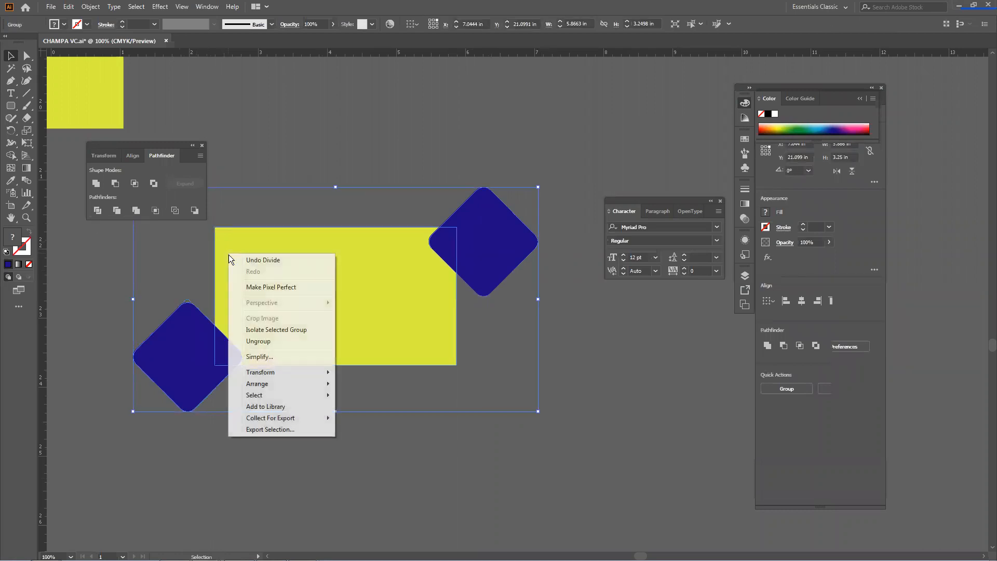
{"action": "left_click", "coordinate": [266, 345]}
Move the outer parts of both blue diamonds away from the rectangle and delete them.
{"action": "left_click_drag", "start_coordinate": [166, 374], "coordinate": [153, 428]}
{"action": "left_click_drag", "start_coordinate": [593, 224], "coordinate": [631, 209]}
{"action": "left_click_drag", "start_coordinate": [493, 273], "coordinate": [580, 241]}
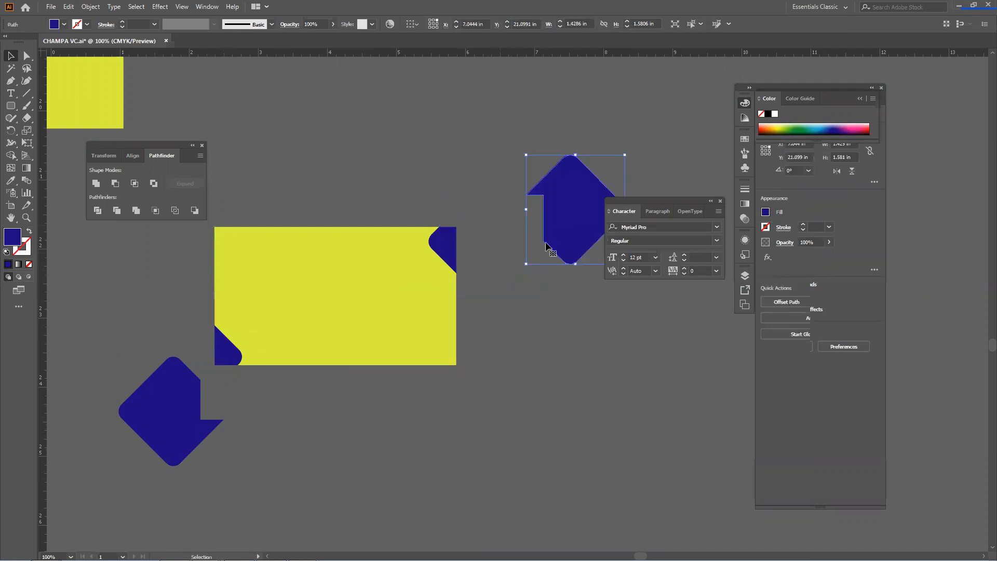
{"action": "left_click", "coordinate": [505, 400]}
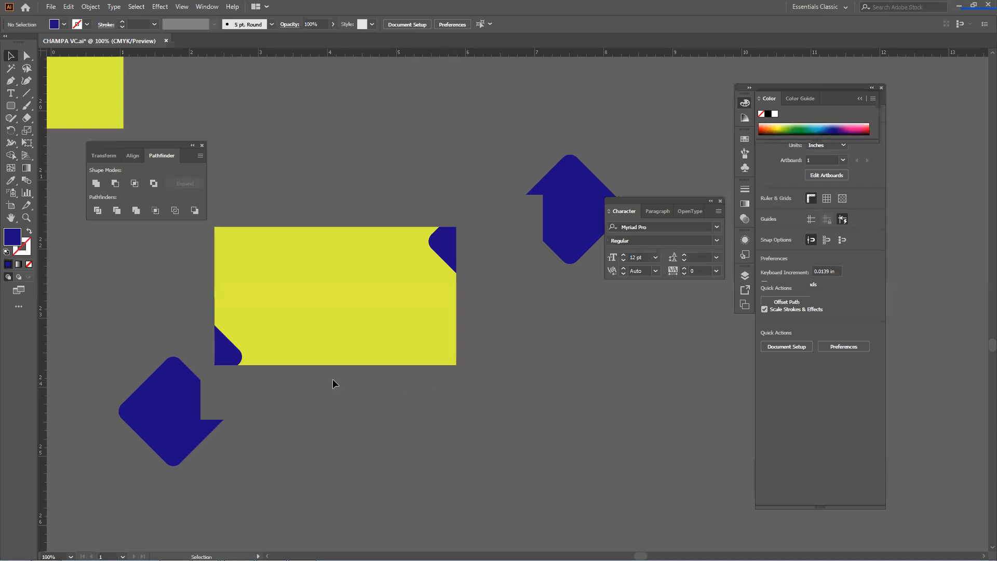
{"action": "left_click_drag", "start_coordinate": [205, 403], "coordinate": [548, 283]}
{"action": "left_click_drag", "start_coordinate": [614, 373], "coordinate": [558, 246]}
{"action": "key", "text": "Delete"}
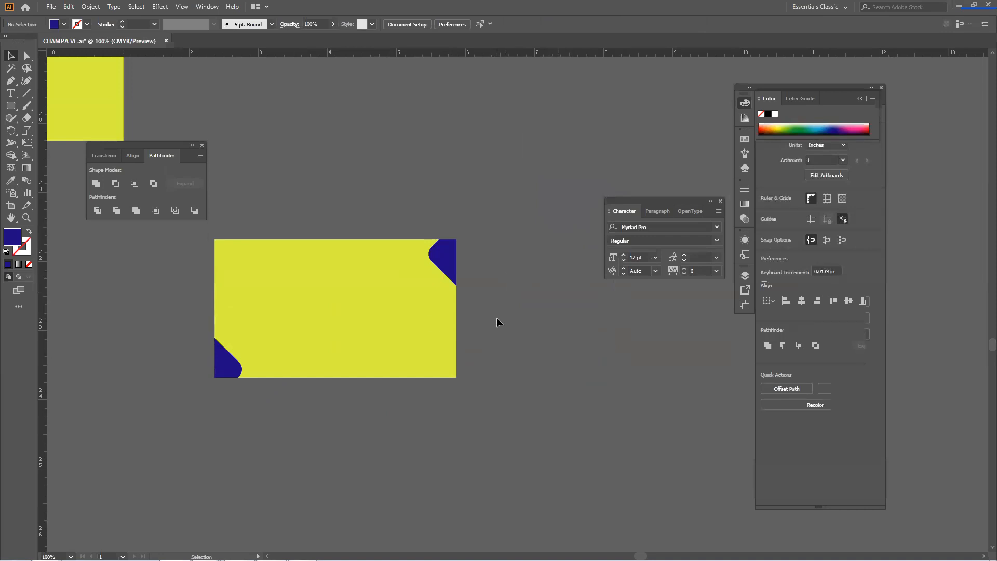
Try moving the main yellow-green piece away from its two blue corner pieces, and undo the move.
{"action": "scroll", "coordinate": [420, 320], "scroll_direction": "down", "scroll_amount": 2}
{"action": "left_click_drag", "start_coordinate": [420, 321], "coordinate": [495, 379]}
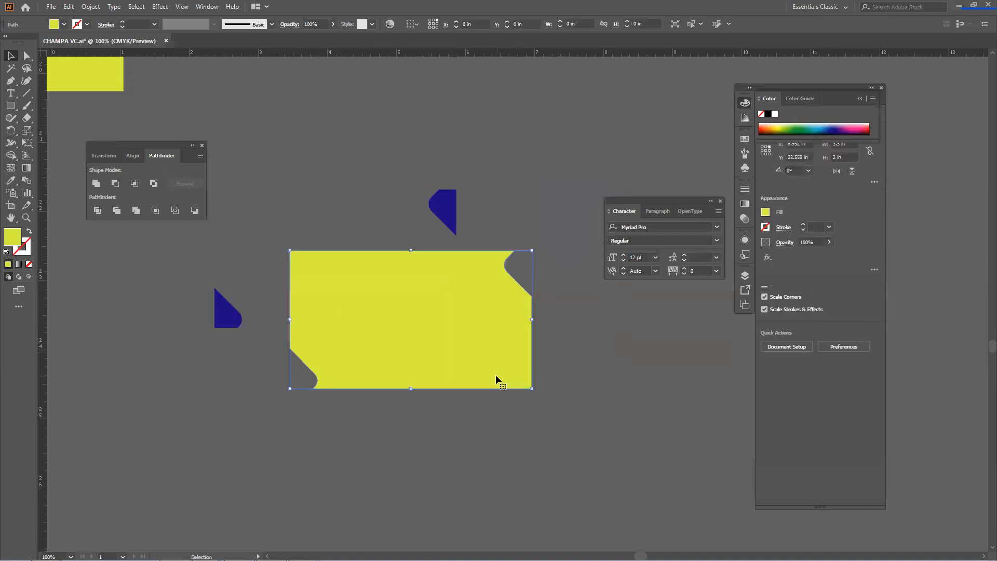
{"action": "key", "text": "a"}
{"action": "key", "text": "ctrl+z"}
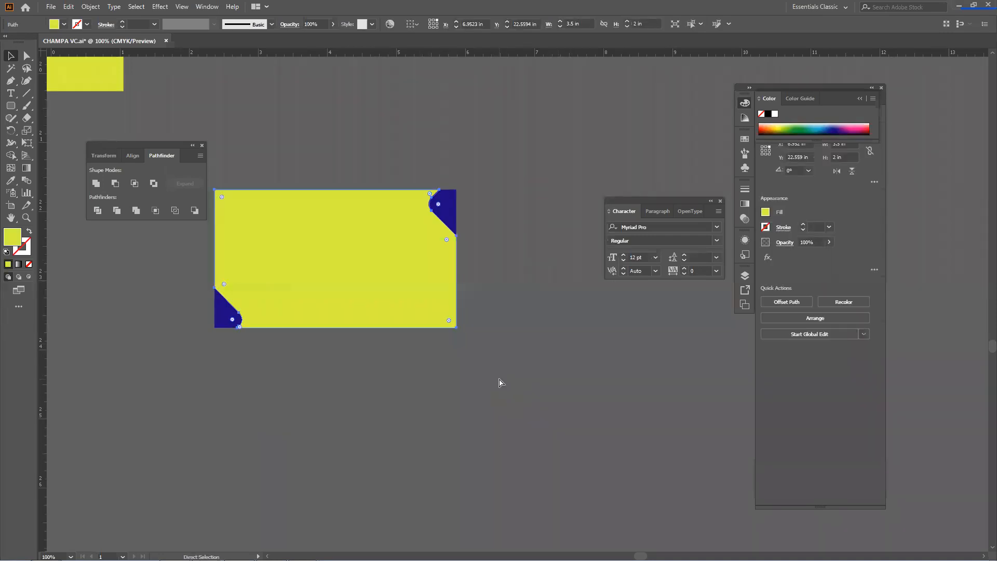
{"action": "left_click", "coordinate": [516, 358]}
{"action": "key", "text": "v"}
{"action": "scroll", "coordinate": [515, 357], "scroll_direction": "down", "scroll_amount": 1}
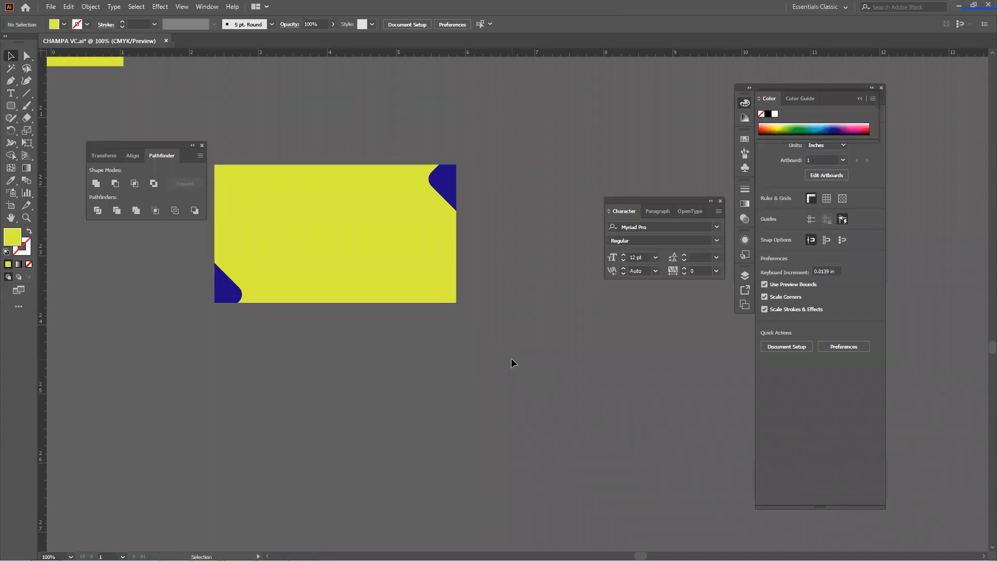
{"action": "scroll", "coordinate": [512, 359], "scroll_direction": "down", "scroll_amount": 1}
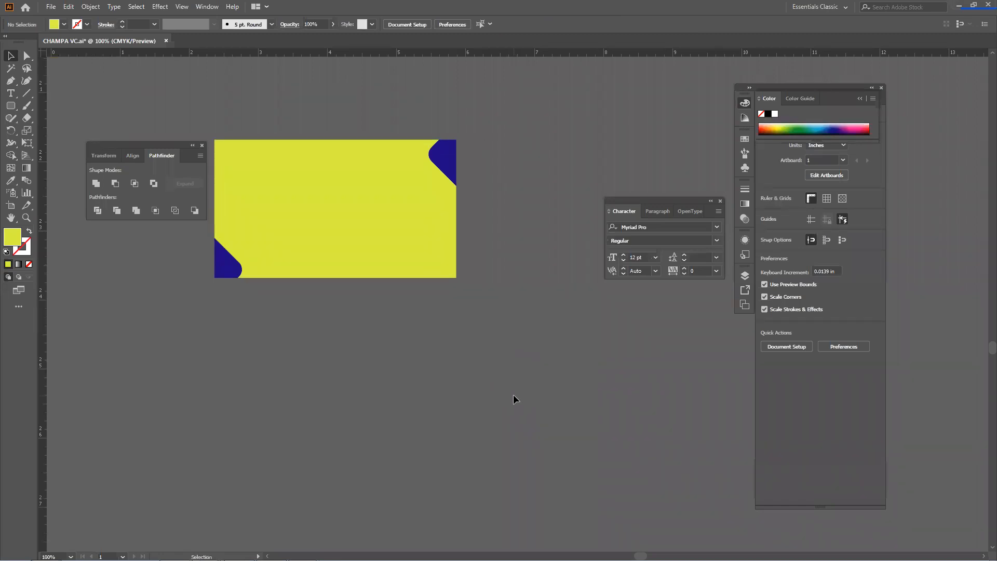
{"action": "scroll", "coordinate": [513, 399], "scroll_direction": "down", "scroll_amount": 1}
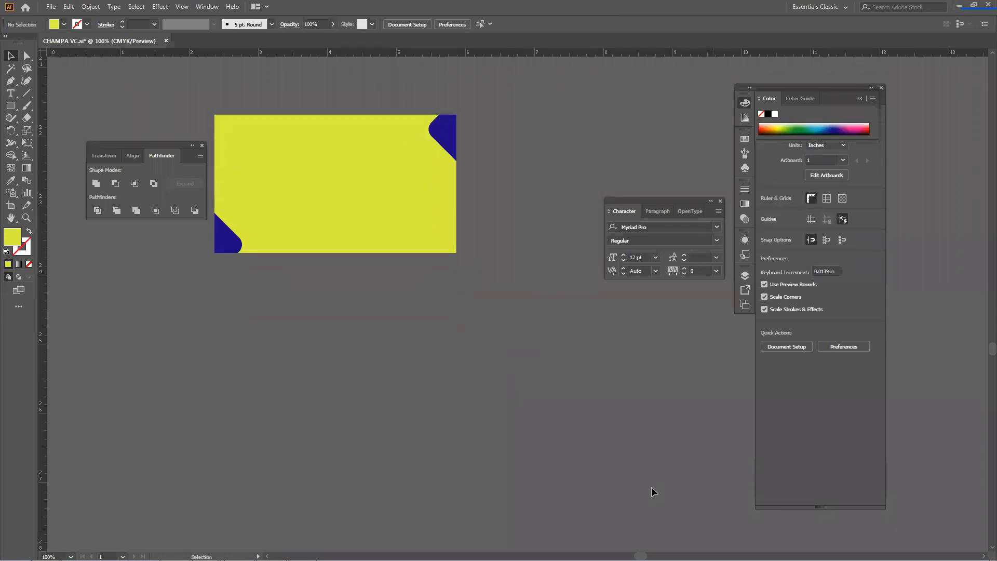
{"action": "left_click", "coordinate": [10, 106]}
{"action": "left_click", "coordinate": [42, 106]}
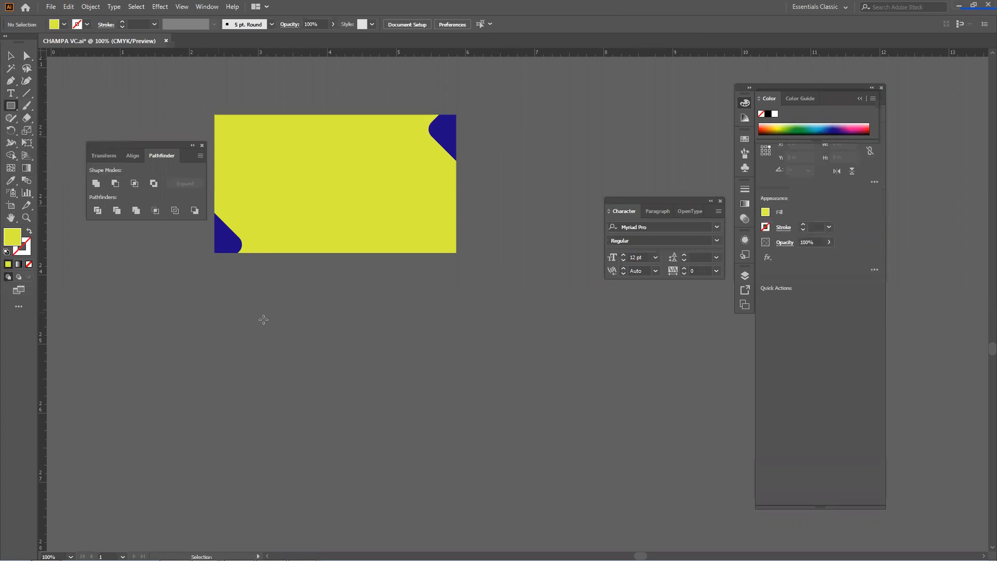
{"action": "scroll", "coordinate": [289, 361], "scroll_direction": "down", "scroll_amount": 4}
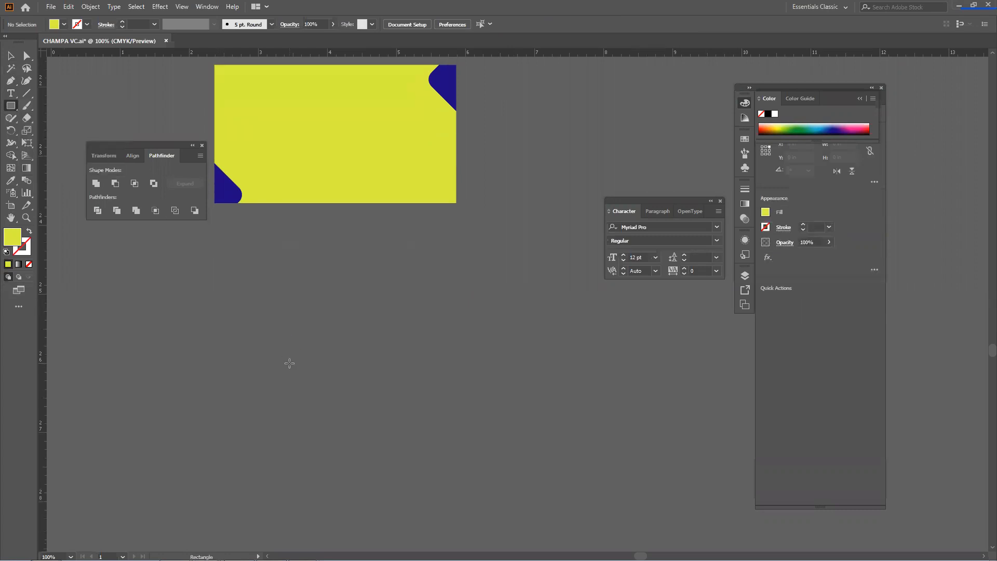
{"action": "left_click", "coordinate": [373, 342]}
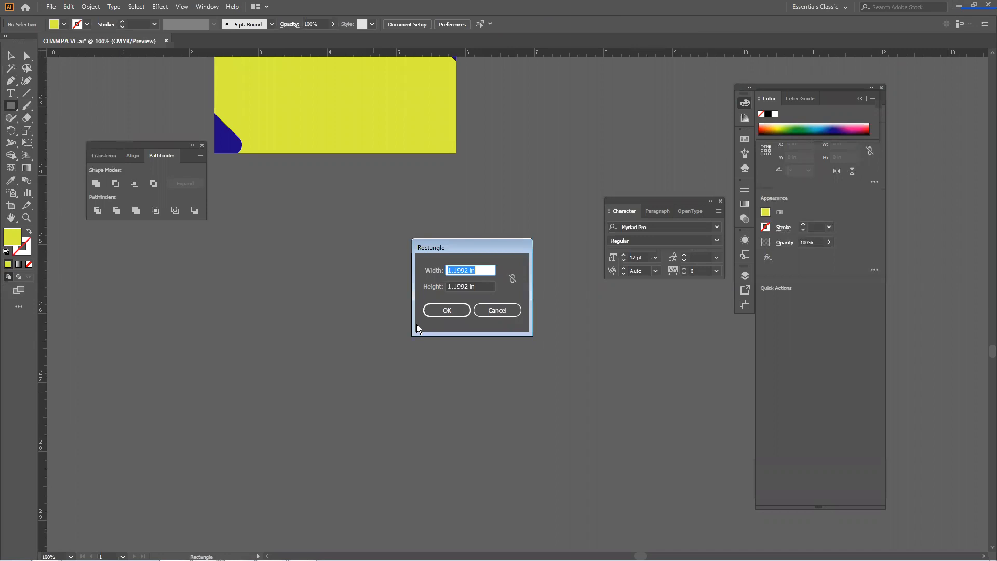
{"action": "left_click", "coordinate": [504, 313]}
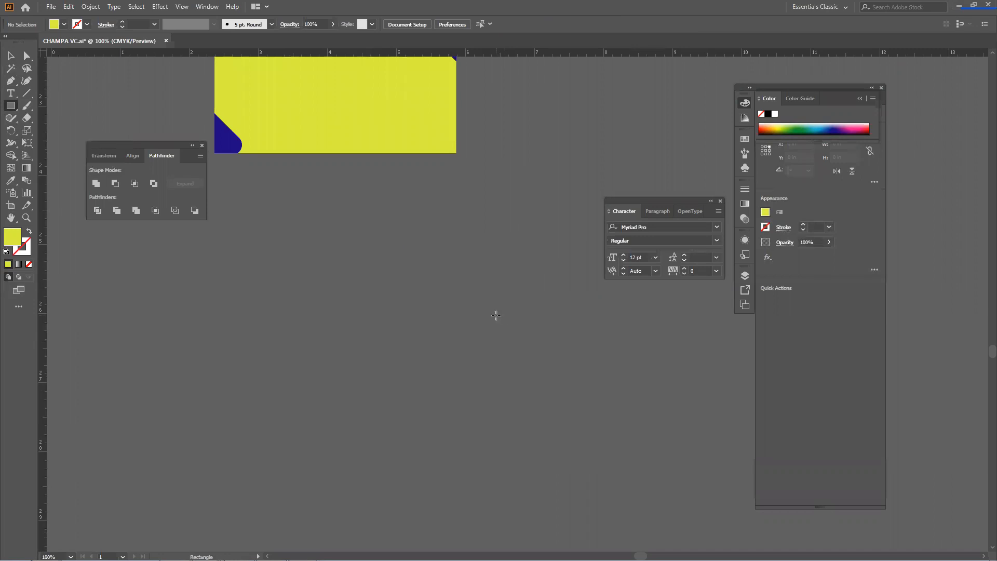
{"action": "scroll", "coordinate": [444, 320], "scroll_direction": "up", "scroll_amount": 2}
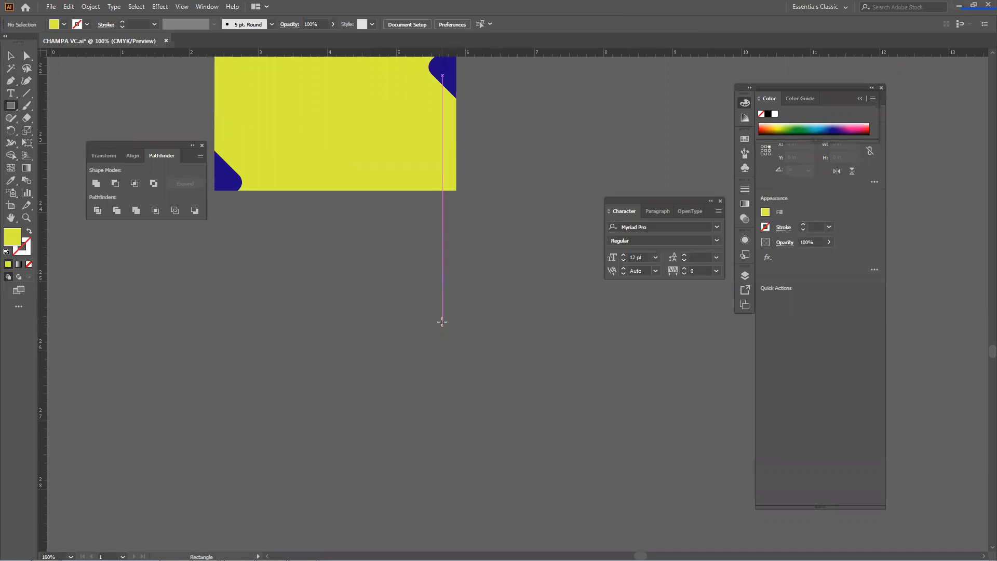
Draw a yellow-green ellipse about 1.65 × 1.24 in in the empty area below the business card.
{"action": "left_click", "coordinate": [14, 105]}
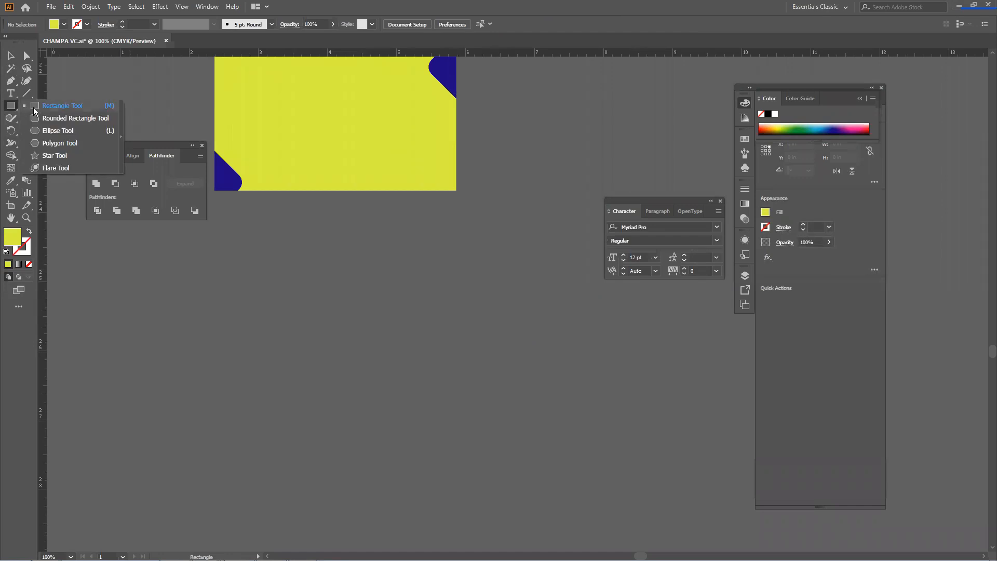
{"action": "left_click", "coordinate": [52, 130]}
{"action": "left_click_drag", "start_coordinate": [277, 339], "coordinate": [391, 426]}
Try a larger blue ellipse, about 2.38 × 1.87 in, overlapping the yellow-green one, and delete it.
{"action": "left_click_drag", "start_coordinate": [423, 329], "coordinate": [588, 457]}
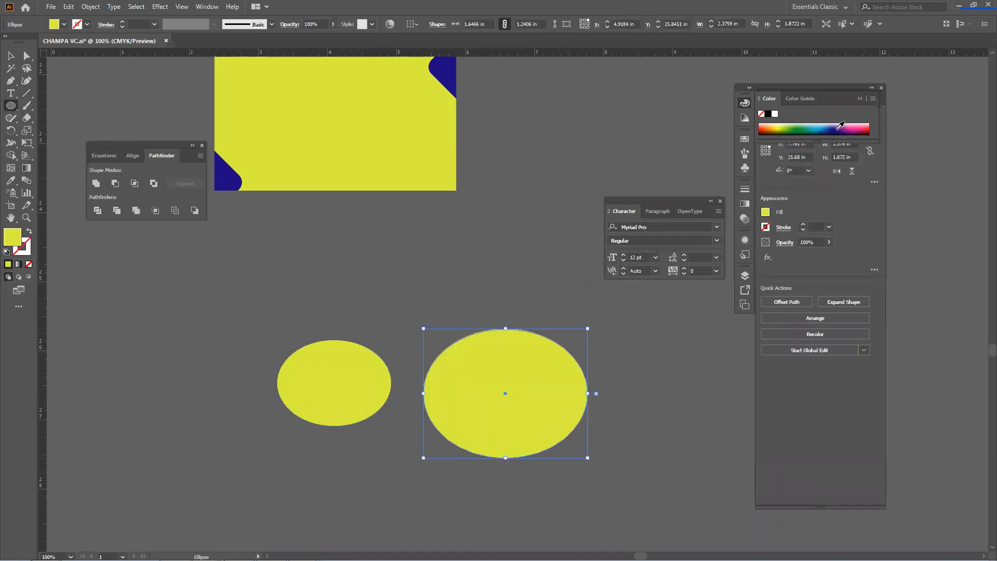
{"action": "left_click", "coordinate": [835, 130]}
{"action": "key", "text": "v"}
{"action": "left_click", "coordinate": [263, 345]}
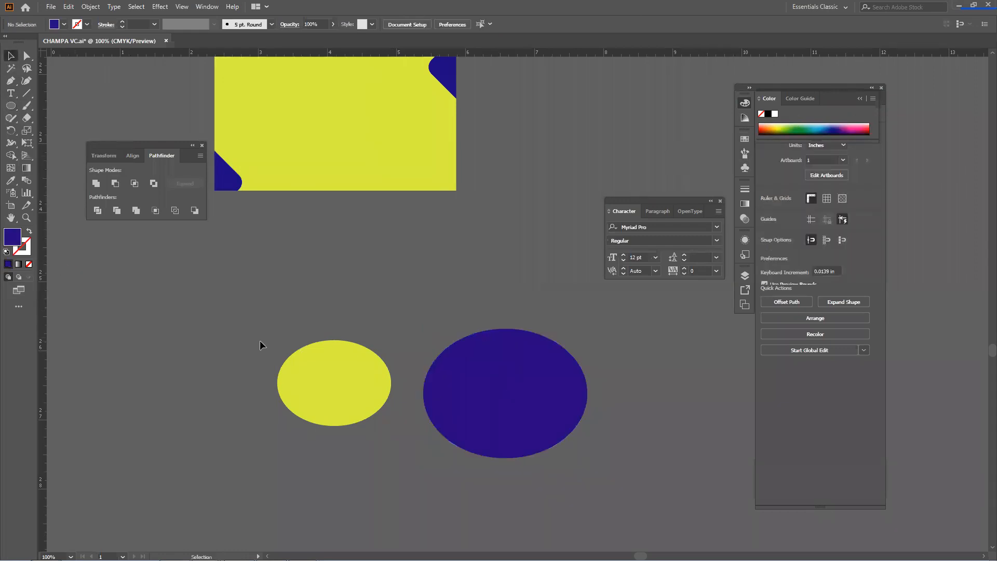
{"action": "left_click_drag", "start_coordinate": [511, 405], "coordinate": [452, 390]}
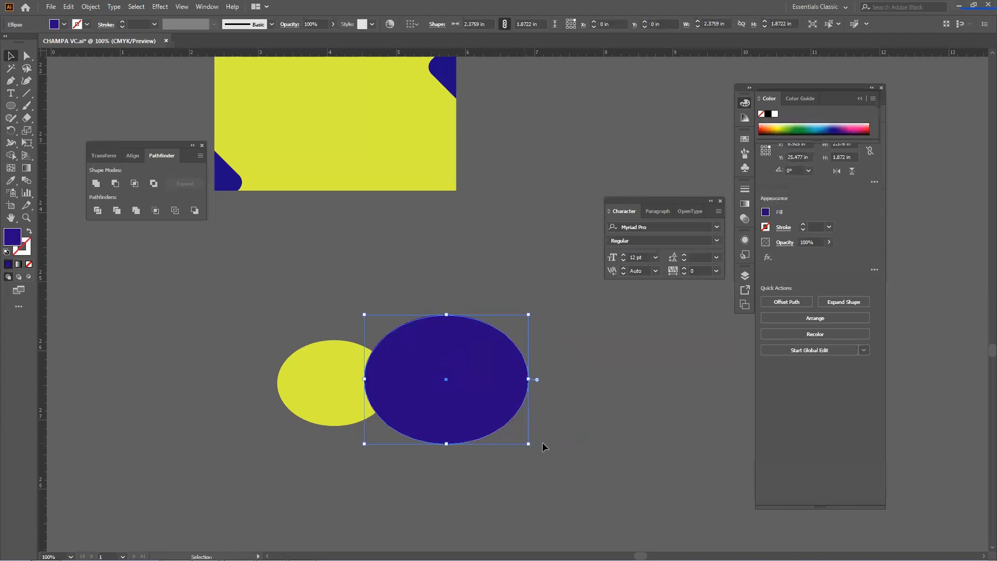
{"action": "key", "text": "Delete"}
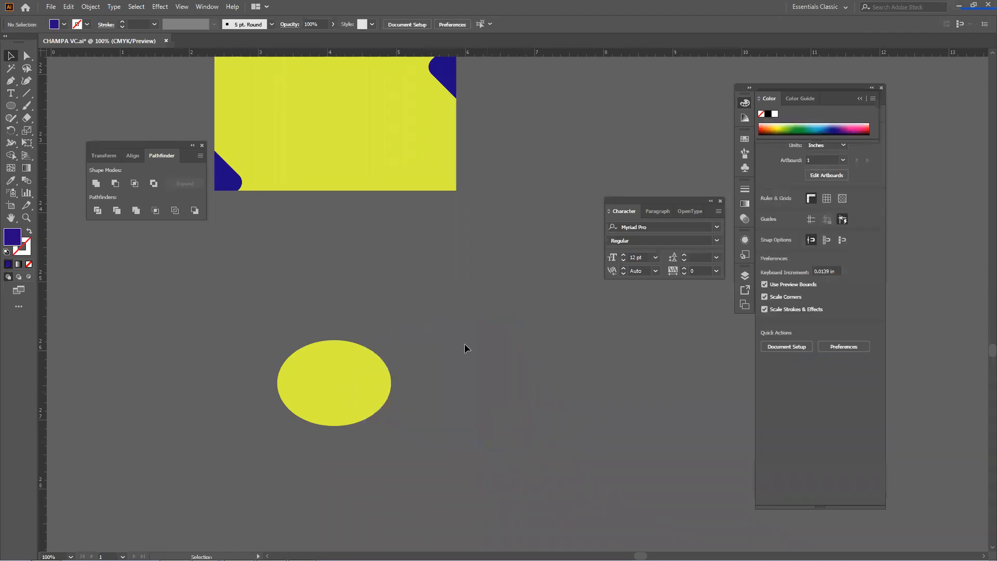
Draw a blue rectangle about 2.28 × 2.41 in overlapping the right side of the yellow-green ellipse.
{"action": "left_click", "coordinate": [16, 107]}
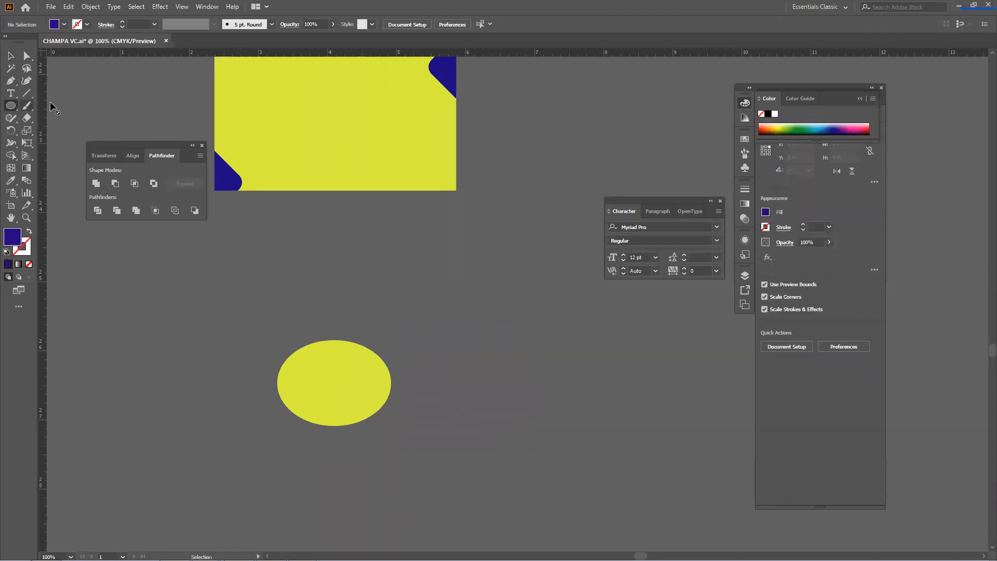
{"action": "left_click", "coordinate": [16, 106]}
{"action": "left_click", "coordinate": [58, 106]}
{"action": "left_click_drag", "start_coordinate": [352, 304], "coordinate": [509, 471]}
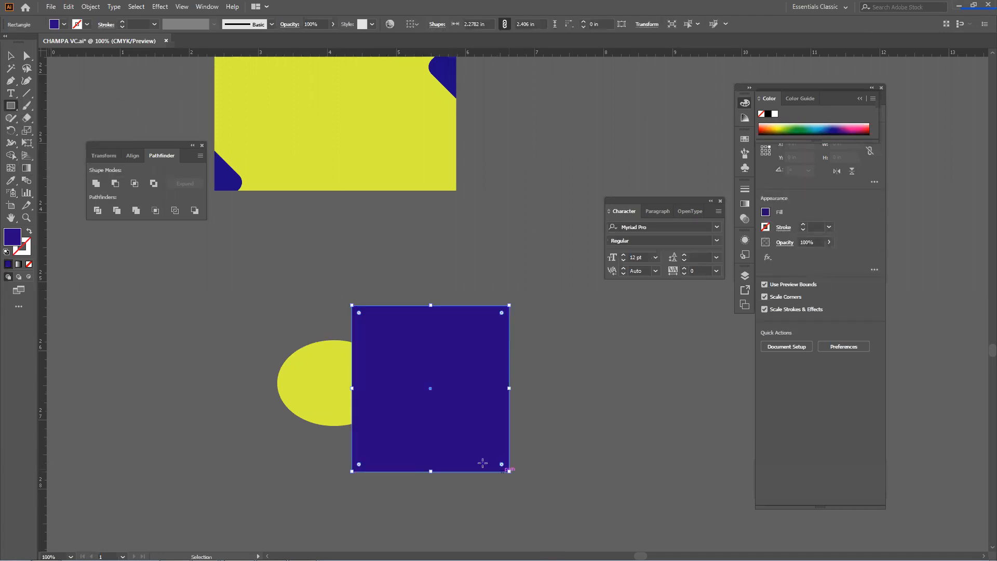
{"action": "left_click", "coordinate": [10, 60]}
{"action": "left_click", "coordinate": [169, 309]}
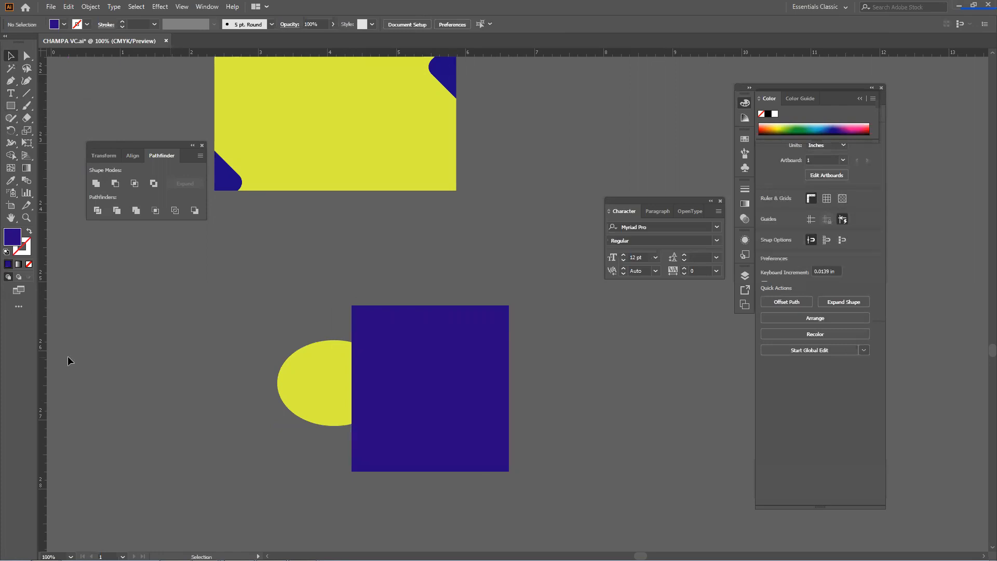
Enlarge the yellow-green ellipse and reposition it across the blue rectangle's left edge, vertically centred on the rectangle.
{"action": "mouse_move", "coordinate": [300, 406]}
{"action": "left_mouse_down"}
{"action": "mouse_move", "coordinate": [283, 405]}
{"action": "mouse_move", "coordinate": [318, 403]}
{"action": "mouse_move", "coordinate": [294, 405]}
{"action": "left_mouse_up"}
{"action": "left_click_drag", "start_coordinate": [251, 341], "coordinate": [460, 425]}
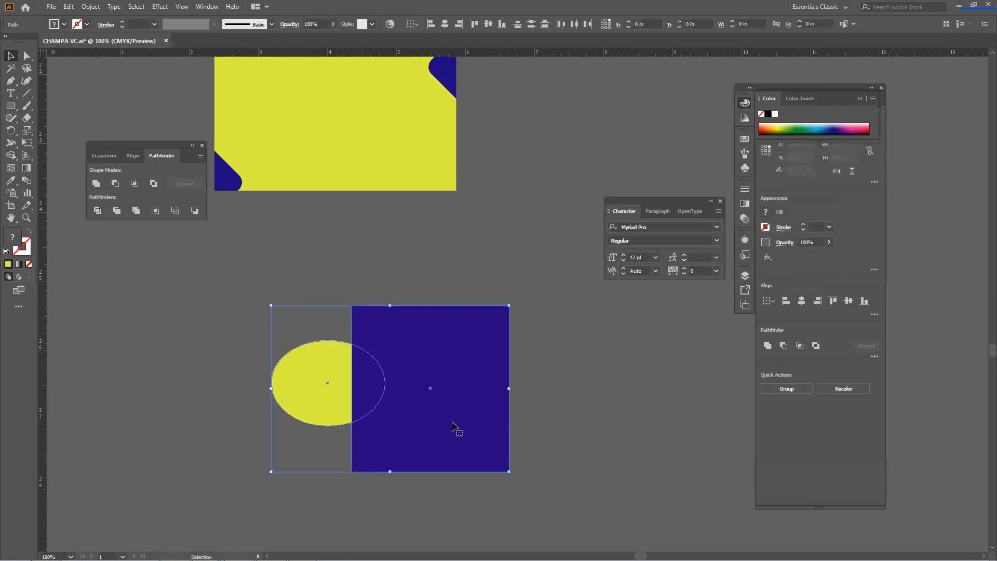
{"action": "left_click", "coordinate": [574, 399]}
{"action": "left_click_drag", "start_coordinate": [339, 392], "coordinate": [430, 466]}
{"action": "left_click", "coordinate": [290, 445]}
{"action": "left_click", "coordinate": [322, 406]}
{"action": "left_click_drag", "start_coordinate": [348, 410], "coordinate": [353, 394]}
{"action": "left_click", "coordinate": [363, 394]}
Merge the yellow-green ellipse and the blue rectangle into one shape with Pathfinder Unite.
{"action": "left_click", "coordinate": [182, 463]}
{"action": "left_click_drag", "start_coordinate": [297, 312], "coordinate": [455, 413]}
{"action": "left_click", "coordinate": [578, 414]}
{"action": "left_click_drag", "start_coordinate": [284, 337], "coordinate": [467, 438]}
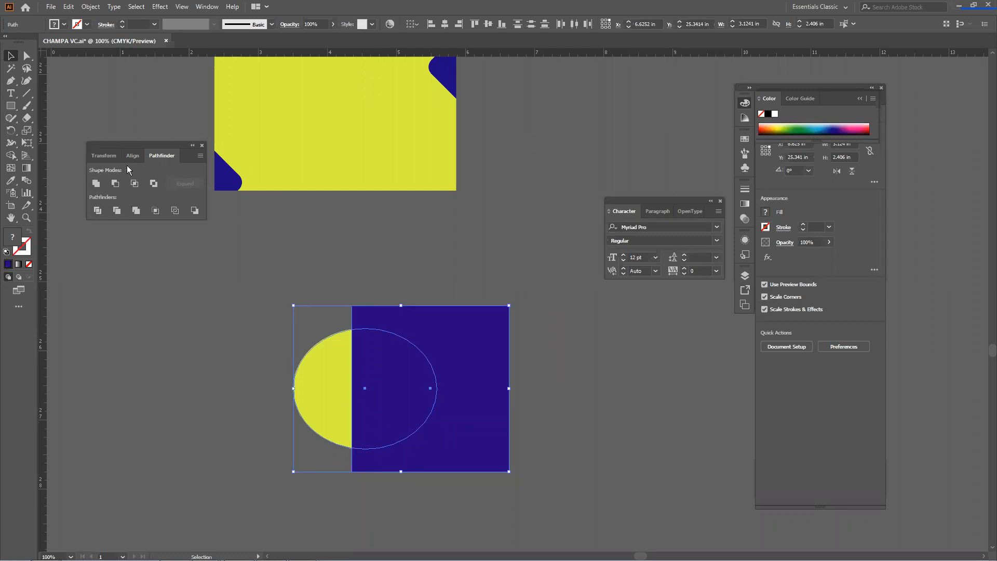
{"action": "left_click", "coordinate": [95, 184]}
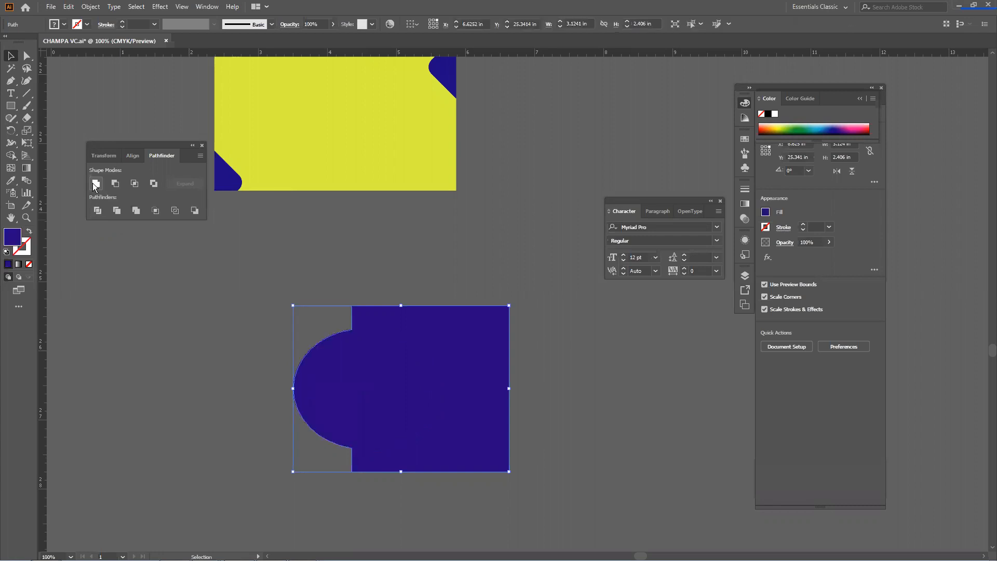
{"action": "left_click", "coordinate": [176, 449]}
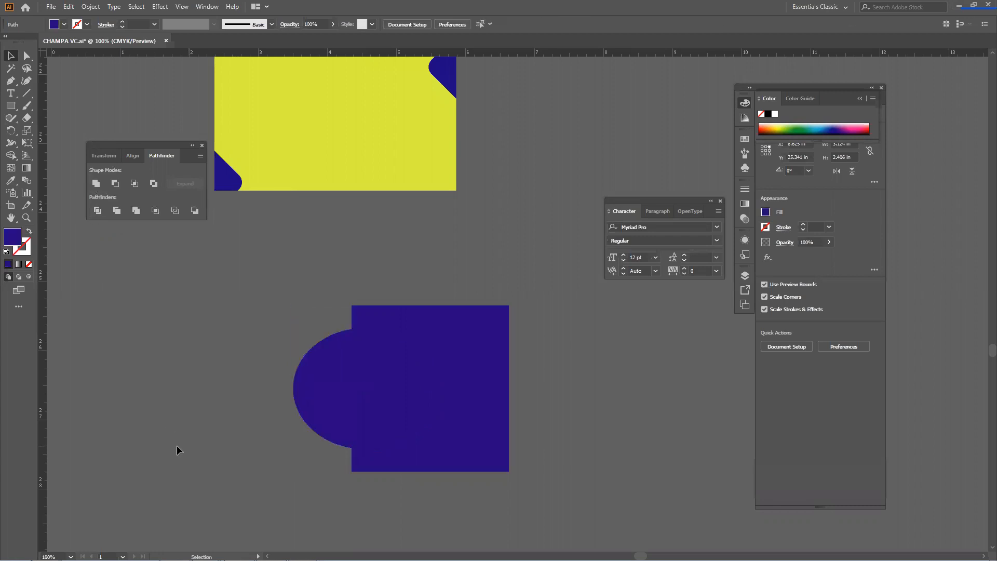
Rotate the united shape 90° clockwise, swap its fill and stroke, and set the stroke weight to 14 pt.
{"action": "left_click", "coordinate": [506, 410]}
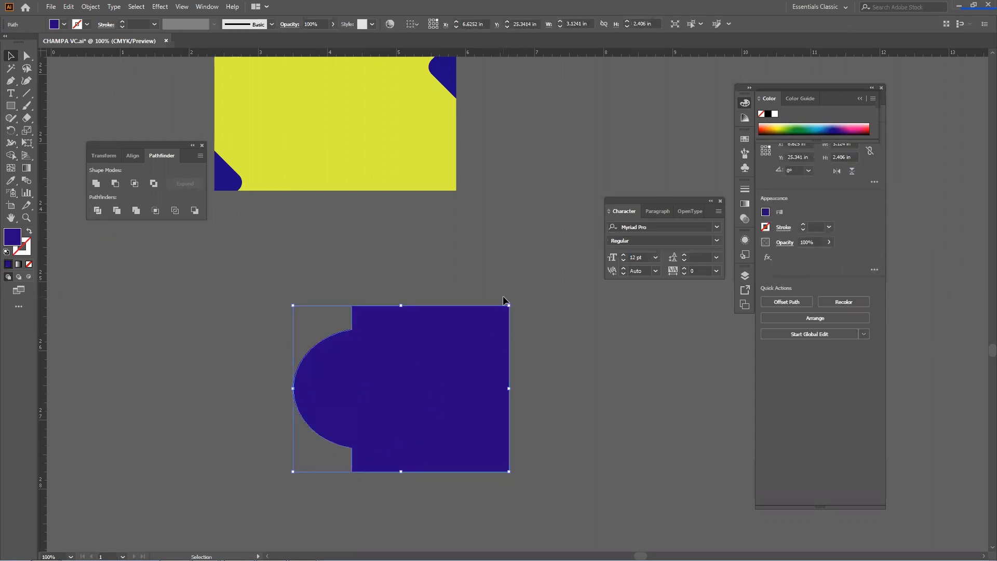
{"action": "left_click_drag", "start_coordinate": [504, 301], "coordinate": [443, 435]}
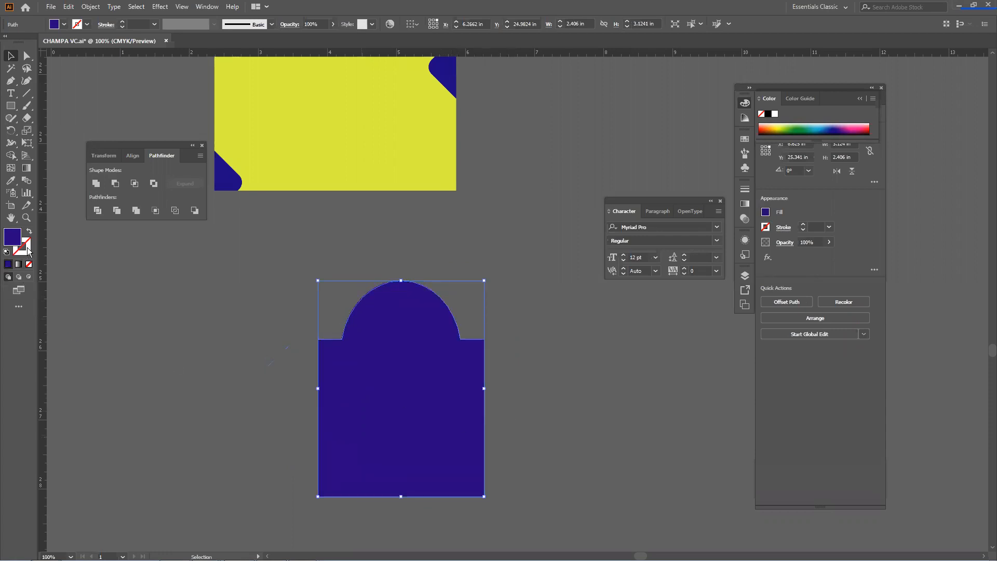
{"action": "left_click", "coordinate": [29, 231]}
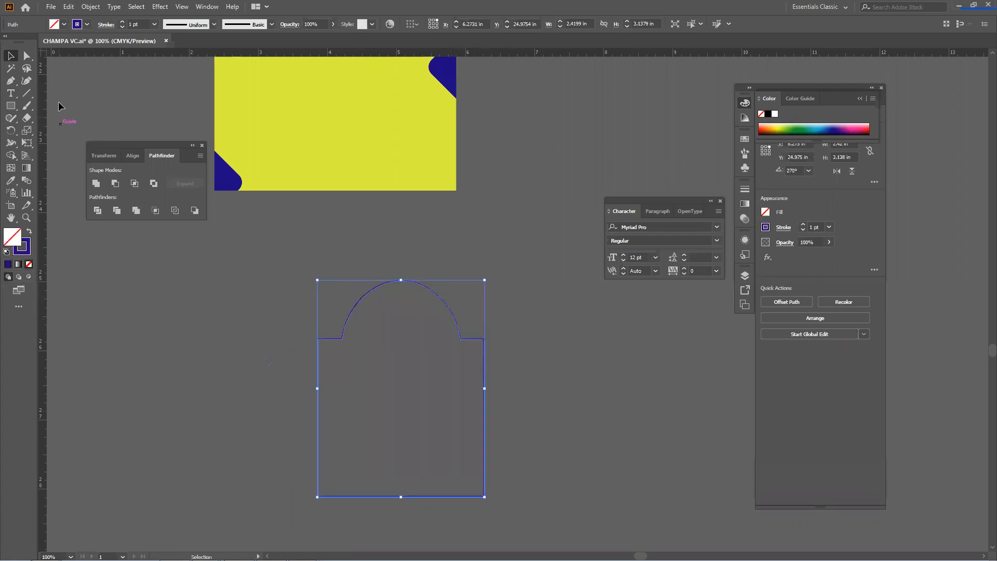
{"action": "left_click", "coordinate": [124, 21]}
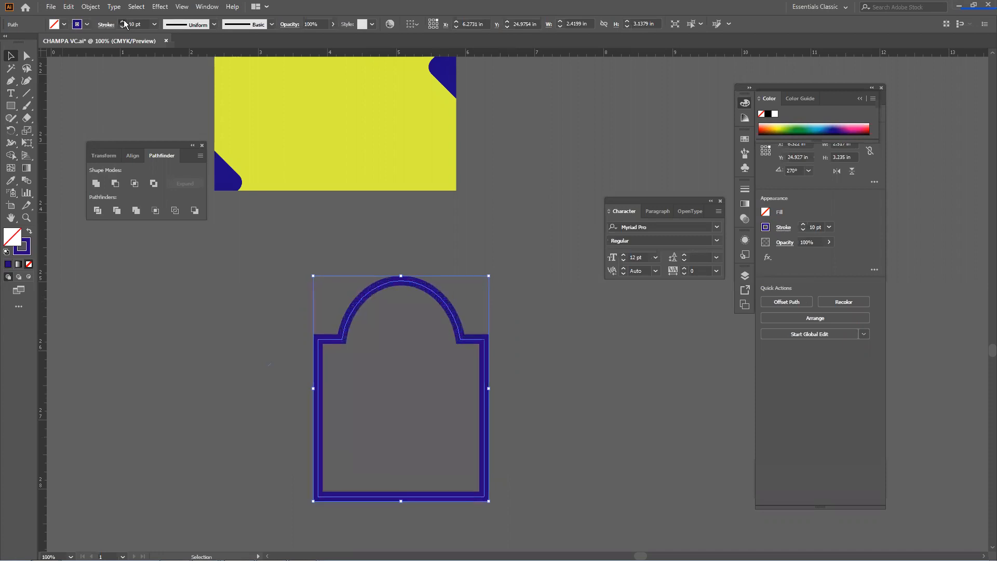
{"action": "left_click", "coordinate": [123, 21]}
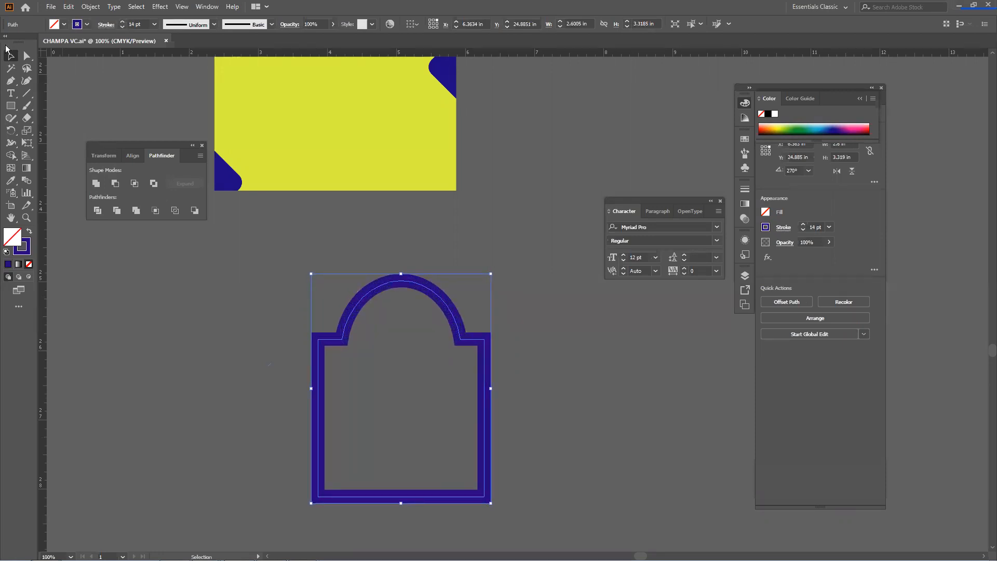
Undo the united shape's stroke weight increases, fill and stroke swap, and rotation.
{"action": "key", "text": "ctrl+z"}
{"action": "key", "text": "ctrl+z"}
{"action": "key", "text": "ctrl+z"}
{"action": "key", "text": "ctrl+z"}
{"action": "key", "text": "ctrl+z"}
{"action": "key", "text": "ctrl+z"}
{"action": "key", "text": "ctrl+z"}
{"action": "key", "text": "ctrl+z"}
{"action": "key", "text": "ctrl+z"}
{"action": "key", "text": "ctrl+z"}
{"action": "key", "text": "ctrl+z"}
{"action": "key", "text": "ctrl+z"}
{"action": "key", "text": "ctrl+z"}
{"action": "key", "text": "ctrl+z"}
{"action": "key", "text": "ctrl+z"}
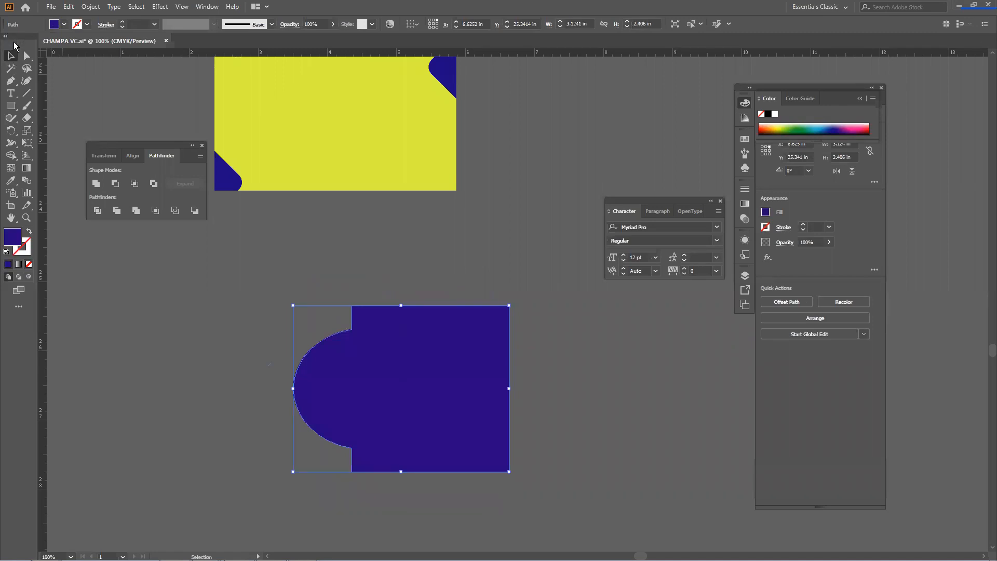
Move the united shape slightly up and to the left, and swap its blue fill to the stroke.
{"action": "left_click_drag", "start_coordinate": [363, 376], "coordinate": [316, 360]}
{"action": "left_click", "coordinate": [29, 231]}
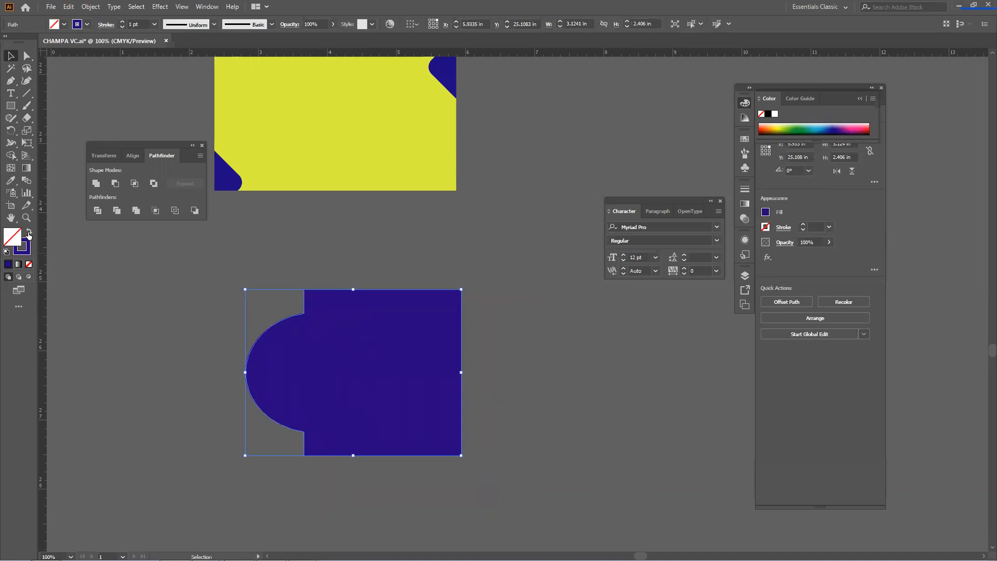
Increase the outlined shape's stroke weight to 20 pt and reduce it again by a few steps.
{"action": "left_click", "coordinate": [123, 22]}
{"action": "left_click", "coordinate": [123, 23]}
{"action": "left_click", "coordinate": [123, 23]}
{"action": "left_click", "coordinate": [123, 23]}
{"action": "left_click", "coordinate": [123, 23]}
{"action": "left_click", "coordinate": [123, 23]}
{"action": "left_click", "coordinate": [123, 22]}
{"action": "left_click", "coordinate": [123, 23]}
{"action": "left_click", "coordinate": [123, 23]}
{"action": "left_click", "coordinate": [123, 23]}
{"action": "left_click", "coordinate": [123, 23]}
{"action": "left_click", "coordinate": [123, 23]}
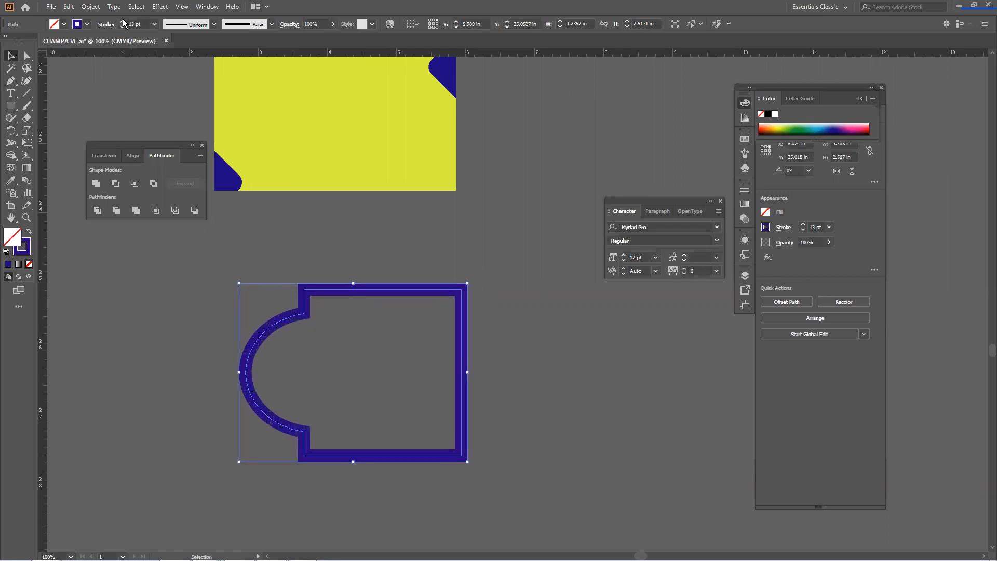
{"action": "left_click", "coordinate": [123, 23]}
{"action": "left_click", "coordinate": [123, 23]}
{"action": "left_click", "coordinate": [123, 23]}
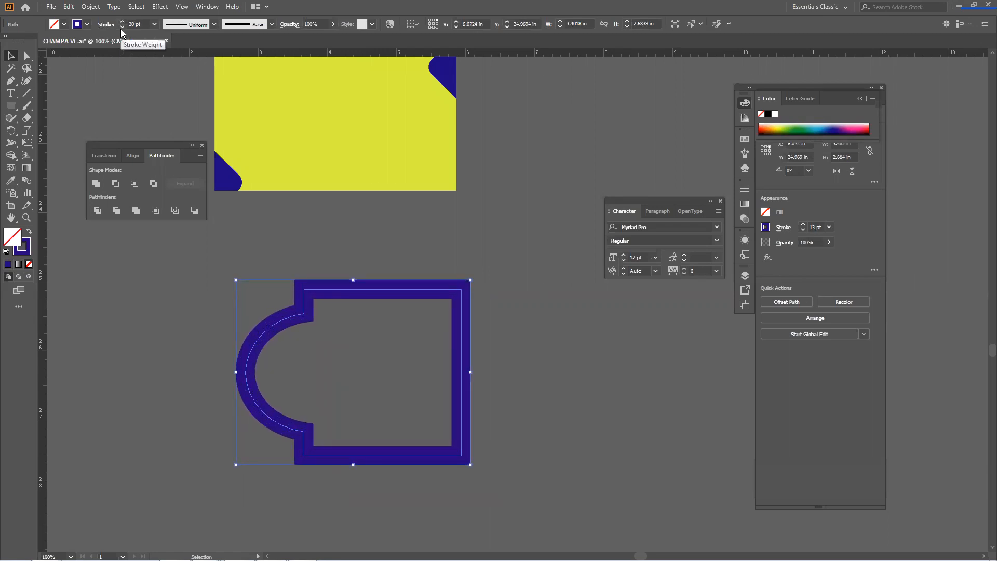
{"action": "left_click", "coordinate": [122, 27]}
{"action": "left_click", "coordinate": [122, 27]}
{"action": "left_click", "coordinate": [122, 26]}
{"action": "left_click", "coordinate": [122, 27]}
Swap the shape's fill and stroke repeatedly, ending with a dark blue fill and no stroke.
{"action": "left_click", "coordinate": [30, 233]}
{"action": "left_click", "coordinate": [29, 233]}
{"action": "left_click", "coordinate": [30, 233]}
{"action": "left_click", "coordinate": [30, 233]}
{"action": "left_click", "coordinate": [29, 233]}
{"action": "left_click", "coordinate": [29, 233]}
{"action": "left_click", "coordinate": [29, 233]}
{"action": "left_click", "coordinate": [29, 233]}
{"action": "left_click", "coordinate": [30, 233]}
Delete the dark blue merged shape below the yellow card.
{"action": "left_click", "coordinate": [163, 323]}
{"action": "left_click", "coordinate": [370, 388]}
{"action": "key", "text": "Delete"}
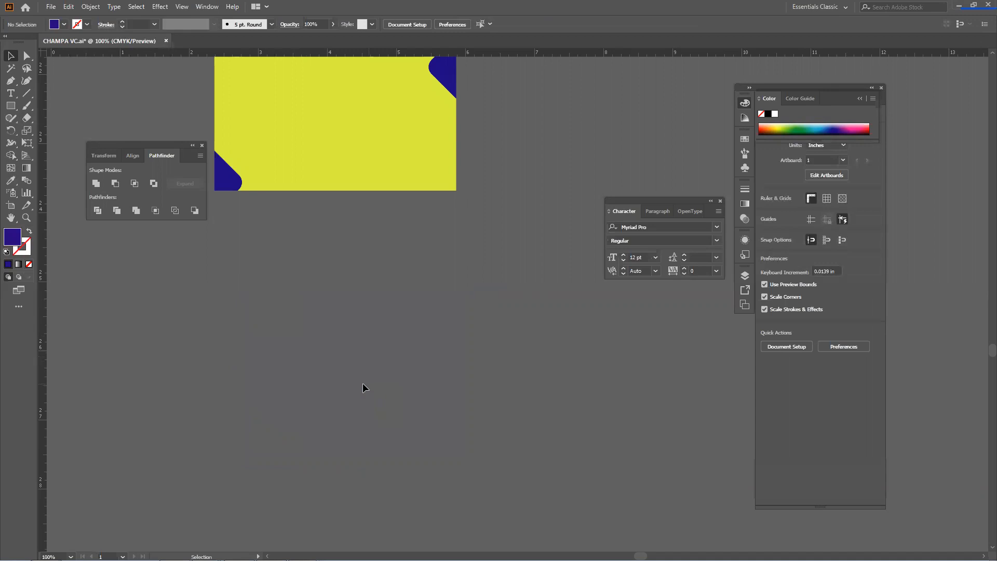
Create a dark blue rectangle 3.5 in wide and 2.406 in high below the yellow card.
{"action": "left_click", "coordinate": [11, 106]}
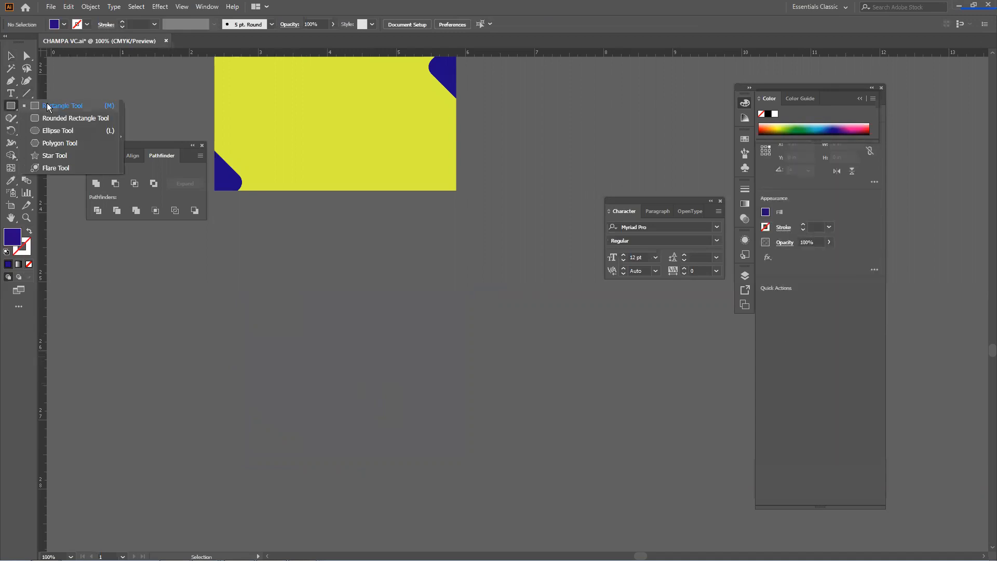
{"action": "left_click", "coordinate": [47, 107]}
{"action": "left_click", "coordinate": [285, 337]}
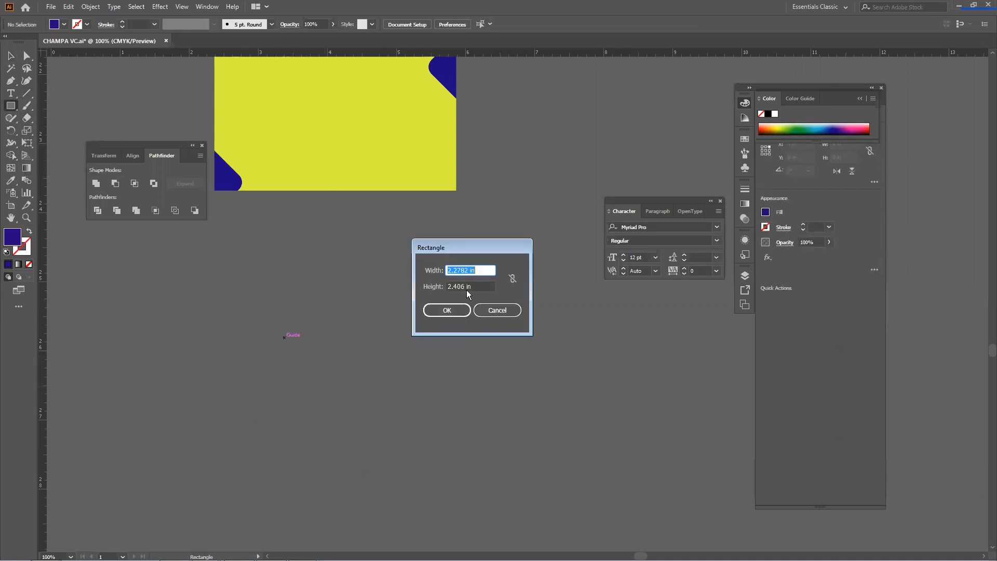
{"action": "type", "text": "3.5"}
{"action": "key", "text": "Return"}
{"action": "left_click", "coordinate": [10, 56]}
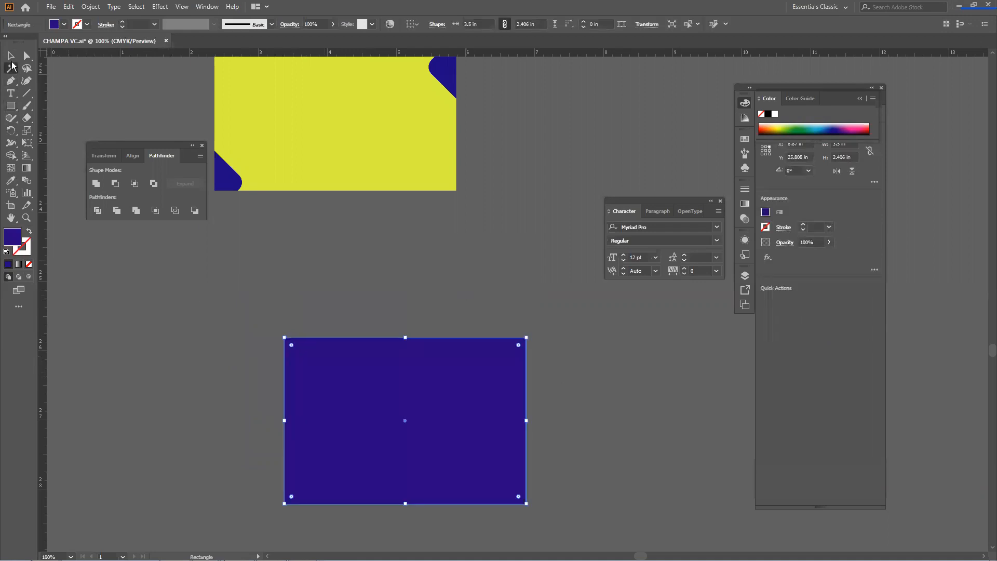
Widen the rectangle to about 4.2 in and shift it slightly up and to the left.
{"action": "left_click_drag", "start_coordinate": [526, 422], "coordinate": [575, 422]}
{"action": "left_click_drag", "start_coordinate": [487, 416], "coordinate": [456, 394]}
{"action": "scroll", "coordinate": [456, 394], "scroll_direction": "down", "scroll_amount": 6}
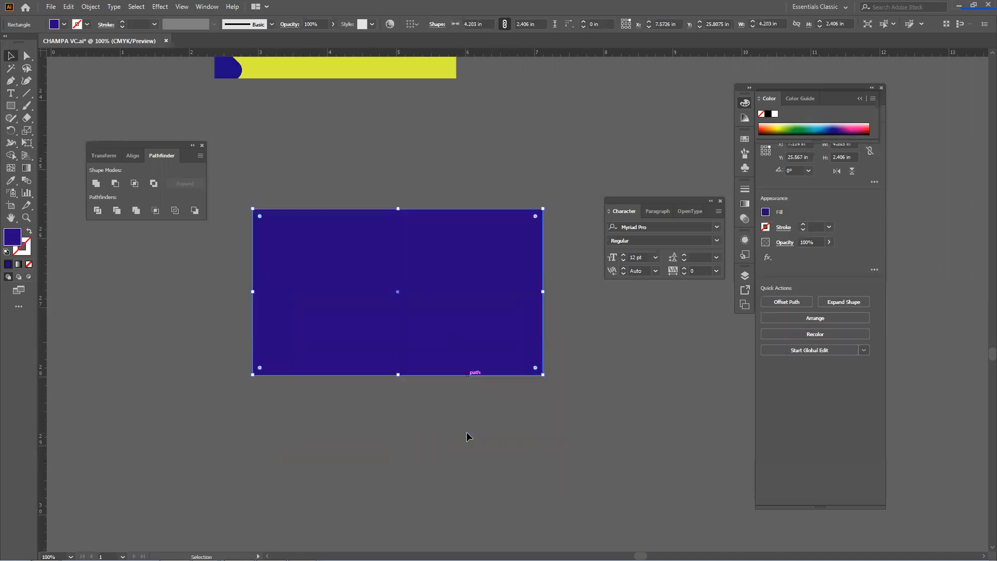
Delete the dark blue rectangle.
{"action": "left_click", "coordinate": [430, 329]}
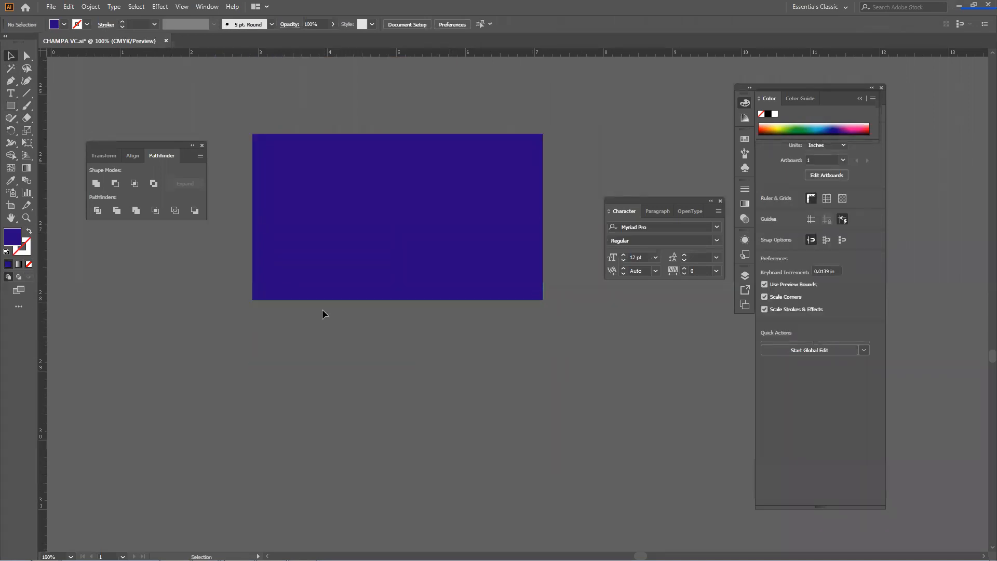
{"action": "left_click", "coordinate": [363, 194]}
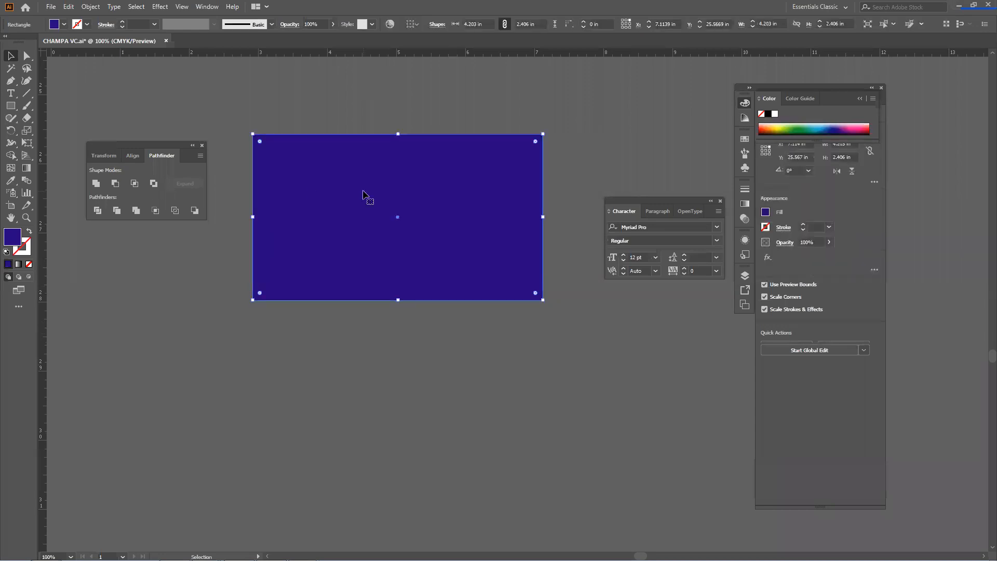
{"action": "key", "text": "Delete"}
Draw a dark blue rounded rectangle about 2.56 in wide and 1.62 in high on the empty canvas.
{"action": "left_click", "coordinate": [15, 107]}
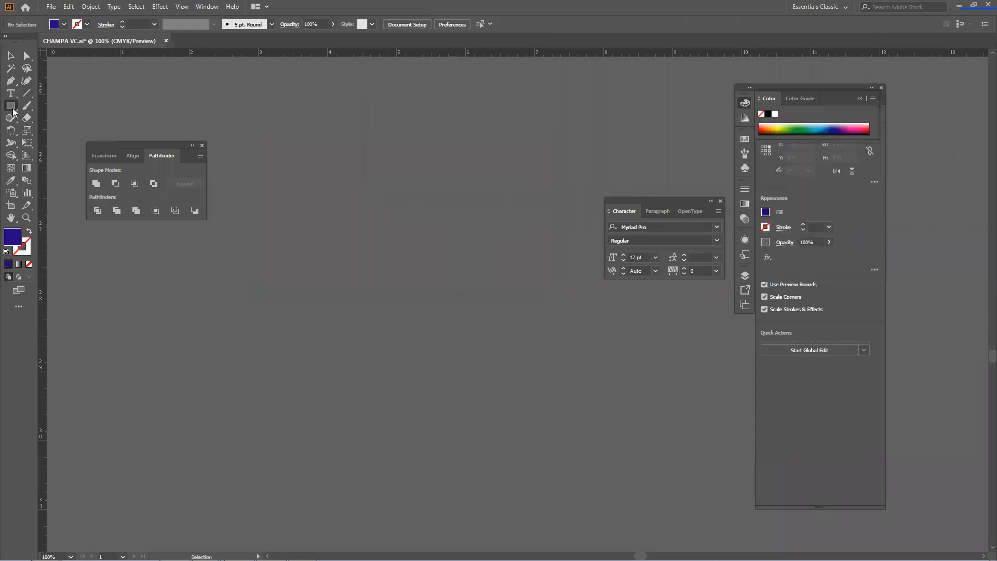
{"action": "left_click", "coordinate": [66, 119]}
{"action": "mouse_move", "coordinate": [256, 267]}
{"action": "left_mouse_down"}
{"action": "mouse_move", "coordinate": [375, 357]}
{"action": "mouse_move", "coordinate": [433, 379]}
{"action": "left_mouse_up"}
Draw an ellipse about 2.68 by 2.01 in below and to the right of the rounded rectangle and fill it green.
{"action": "left_click_drag", "start_coordinate": [10, 105], "coordinate": [73, 134]}
{"action": "mouse_move", "coordinate": [475, 334]}
{"action": "left_mouse_down"}
{"action": "mouse_move", "coordinate": [565, 395]}
{"action": "mouse_move", "coordinate": [646, 472]}
{"action": "mouse_move", "coordinate": [659, 472]}
{"action": "left_mouse_up"}
{"action": "left_click", "coordinate": [808, 128]}
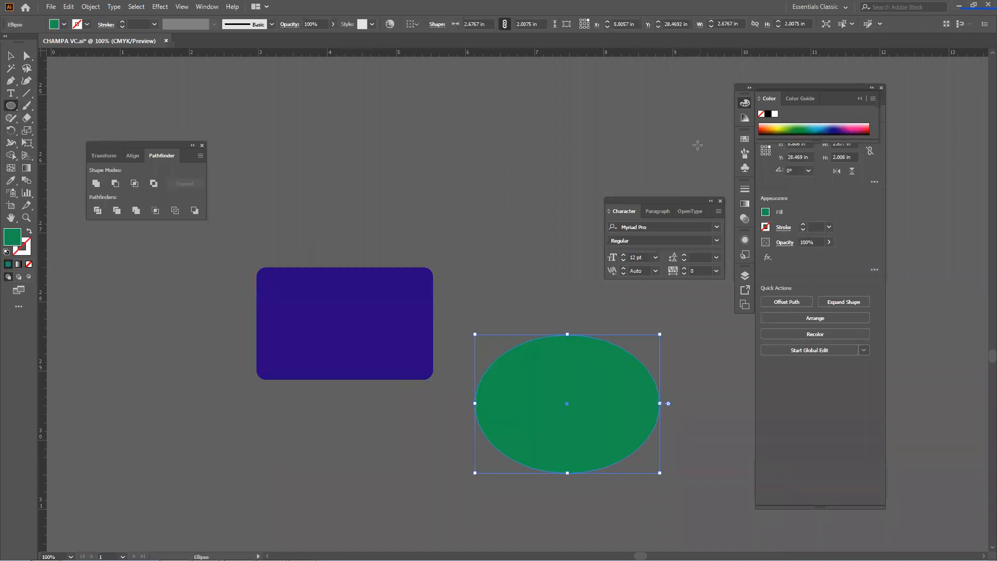
Arrange the two shapes so the green ellipse overlaps the lower-left corner of the rounded rectangle.
{"action": "left_click", "coordinate": [11, 57]}
{"action": "left_click", "coordinate": [357, 172]}
{"action": "left_click_drag", "start_coordinate": [545, 373], "coordinate": [453, 297]}
{"action": "left_click", "coordinate": [411, 429]}
{"action": "left_click_drag", "start_coordinate": [472, 341], "coordinate": [232, 345]}
{"action": "left_click", "coordinate": [390, 440]}
{"action": "left_click_drag", "start_coordinate": [304, 359], "coordinate": [377, 318]}
{"action": "left_click", "coordinate": [529, 410]}
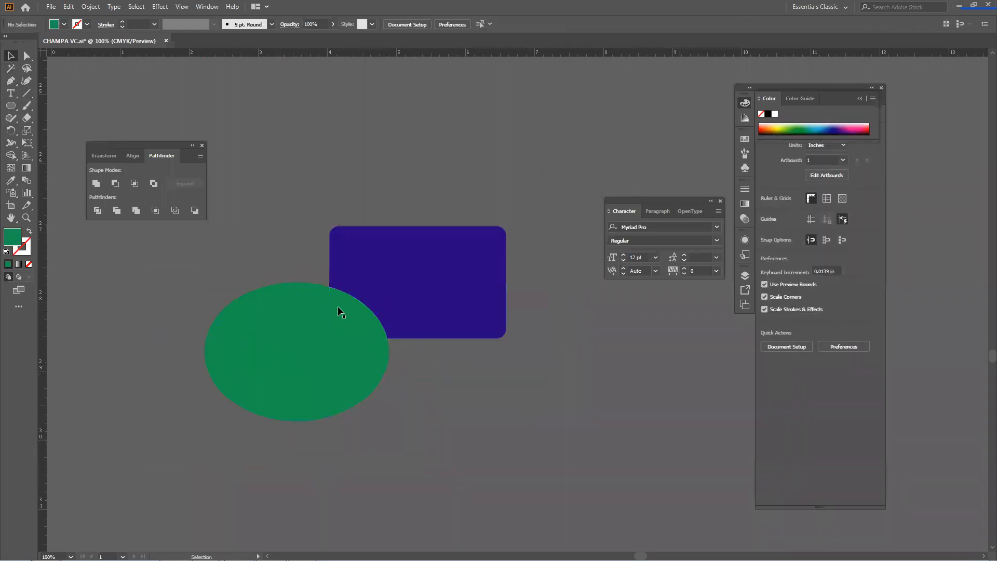
{"action": "mouse_move", "coordinate": [335, 341]}
{"action": "left_mouse_down"}
{"action": "mouse_move", "coordinate": [321, 385]}
{"action": "mouse_move", "coordinate": [341, 303]}
{"action": "mouse_move", "coordinate": [299, 376]}
{"action": "mouse_move", "coordinate": [334, 332]}
{"action": "left_mouse_up"}
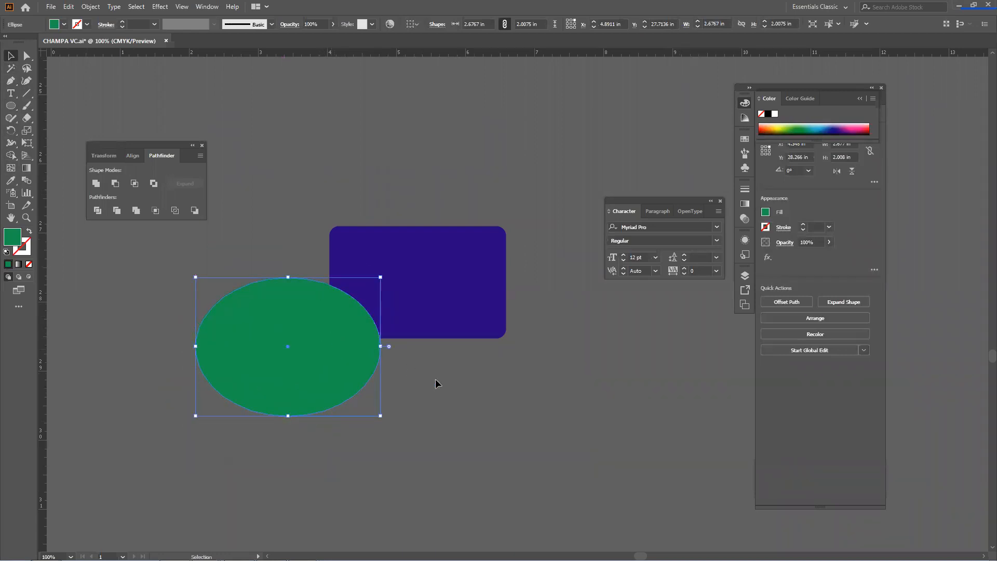
{"action": "left_click", "coordinate": [426, 374]}
Unite the green ellipse and the rounded rectangle, and move the merged shape up.
{"action": "left_click_drag", "start_coordinate": [426, 374], "coordinate": [271, 245]}
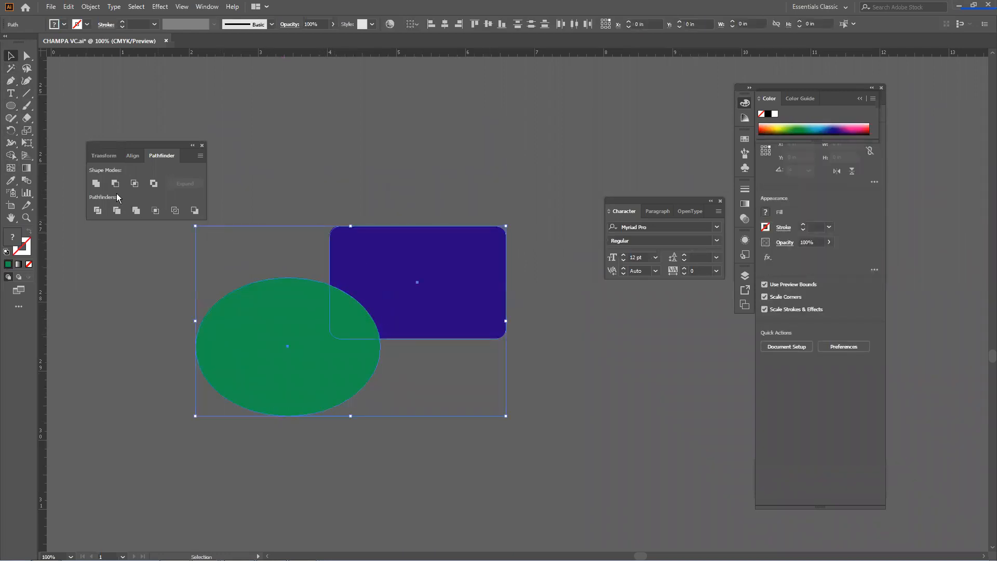
{"action": "left_click", "coordinate": [94, 187]}
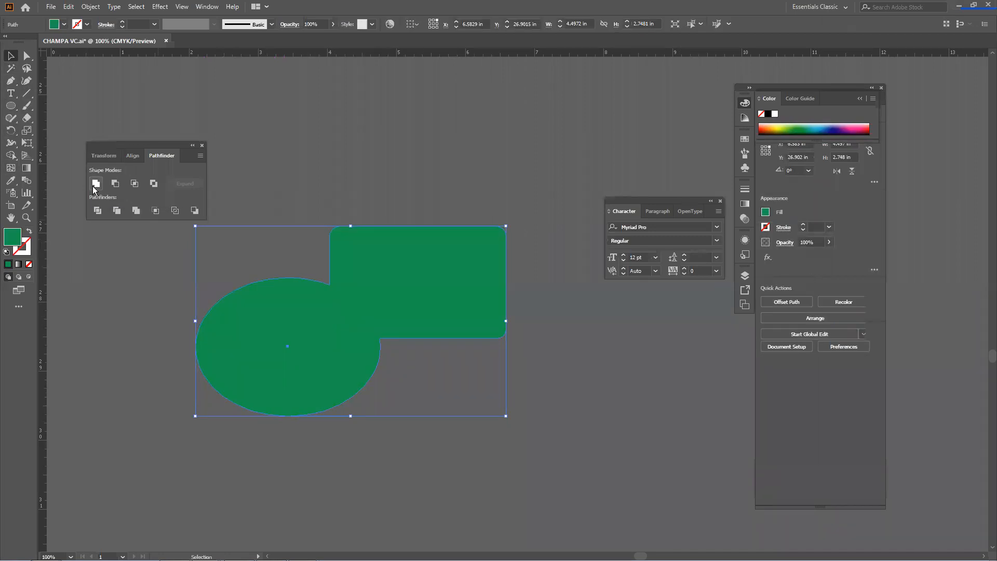
{"action": "left_click", "coordinate": [621, 449]}
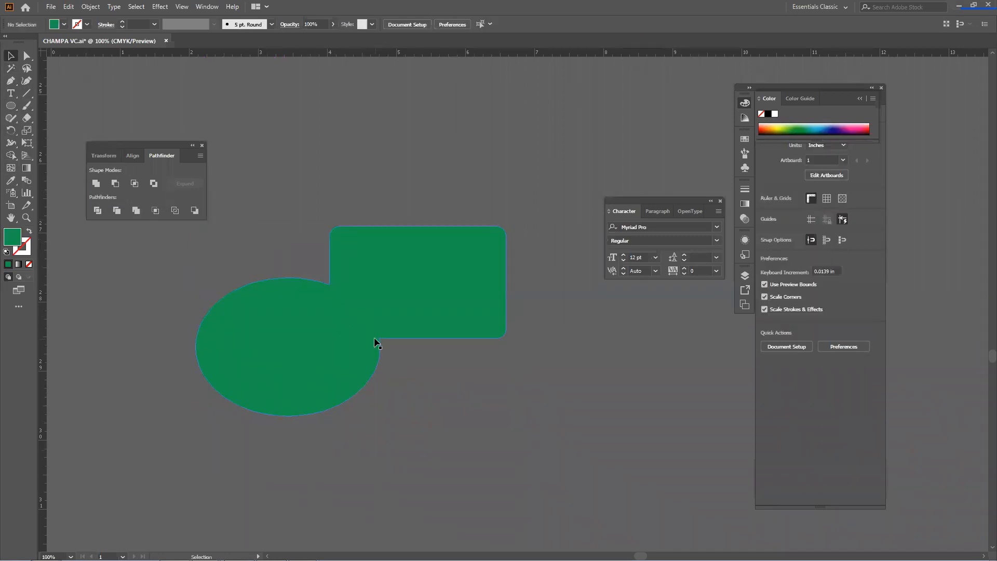
{"action": "left_click_drag", "start_coordinate": [375, 339], "coordinate": [392, 305]}
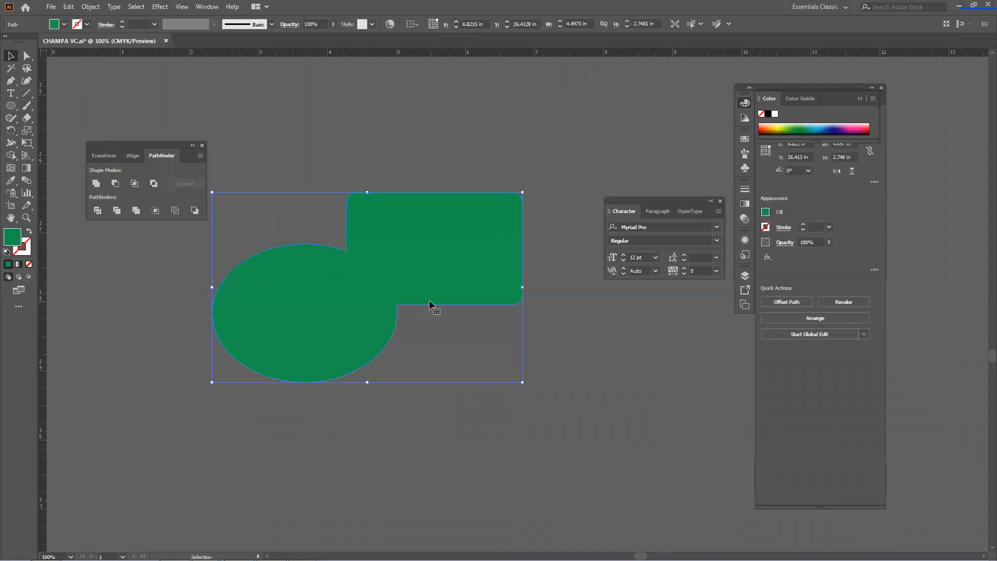
{"action": "left_click_drag", "start_coordinate": [416, 250], "coordinate": [401, 244]}
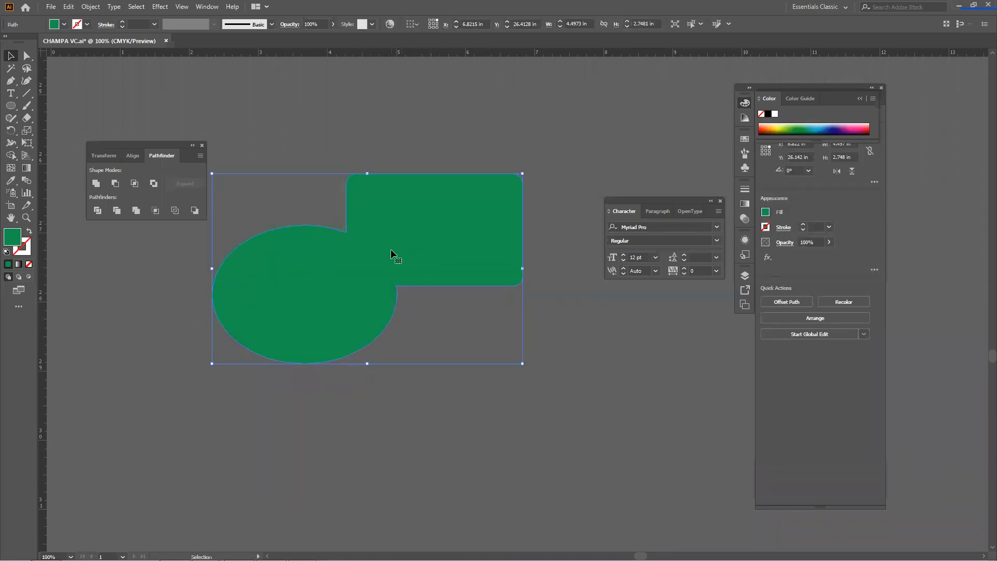
Undo the moves and the Unite operation to restore the separate ellipse and rounded rectangle.
{"action": "key", "text": "ctrl+z"}
{"action": "key", "text": "ctrl+z"}
{"action": "key", "text": "ctrl+z"}
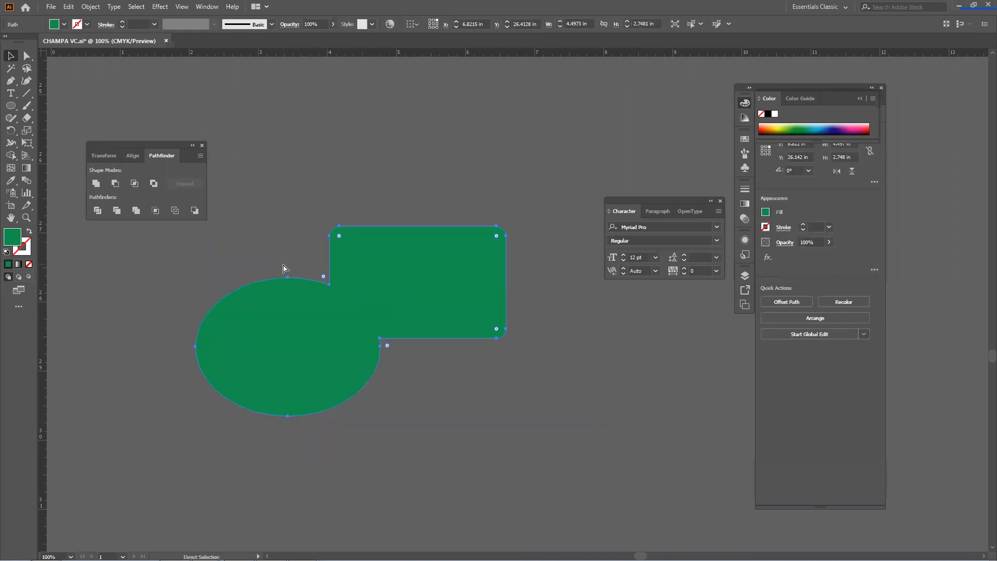
{"action": "key", "text": "ctrl+z"}
Reposition the green ellipse to cover more of the rounded rectangle's lower-left corner, and select both shapes.
{"action": "left_click", "coordinate": [484, 409]}
{"action": "left_click_drag", "start_coordinate": [321, 351], "coordinate": [513, 477]}
{"action": "left_click_drag", "start_coordinate": [481, 437], "coordinate": [320, 351]}
{"action": "left_click_drag", "start_coordinate": [302, 351], "coordinate": [299, 311]}
{"action": "left_click", "coordinate": [252, 229]}
{"action": "key", "text": "ctrl+a"}
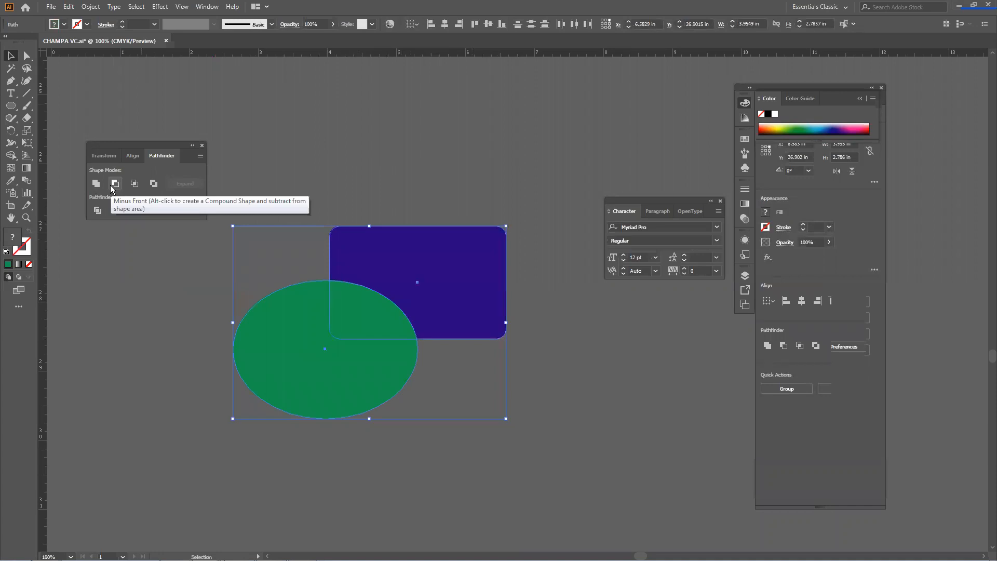
{"action": "left_click", "coordinate": [317, 235]}
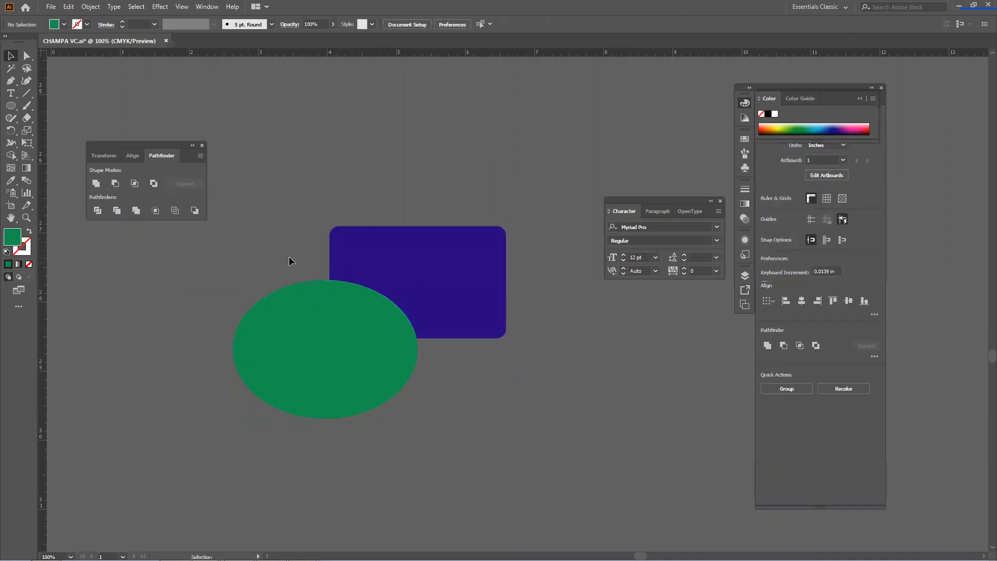
{"action": "left_click_drag", "start_coordinate": [289, 256], "coordinate": [572, 447]}
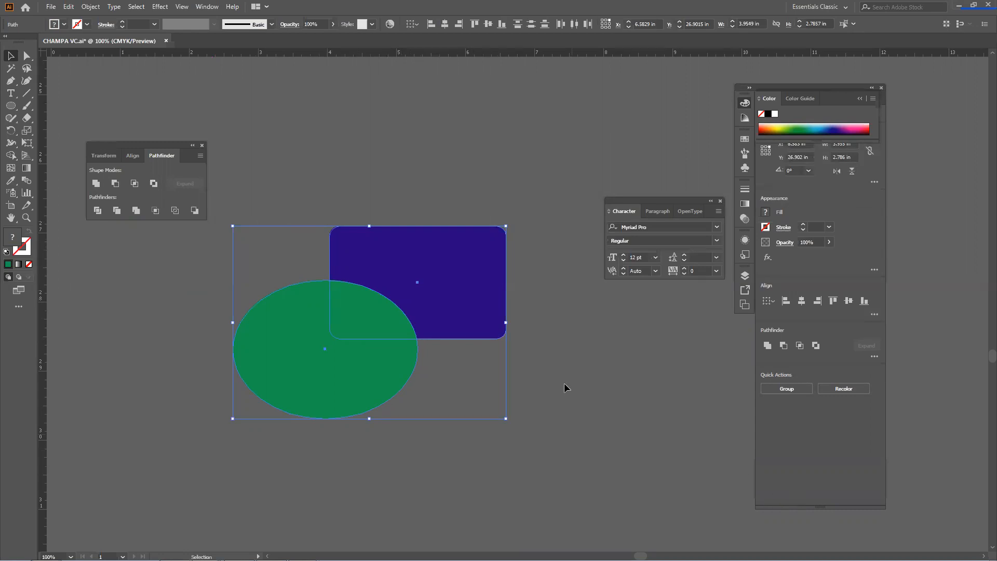
Try Minus Front and Intersect on the ellipse and rounded rectangle, undoing each result.
{"action": "left_click", "coordinate": [115, 185]}
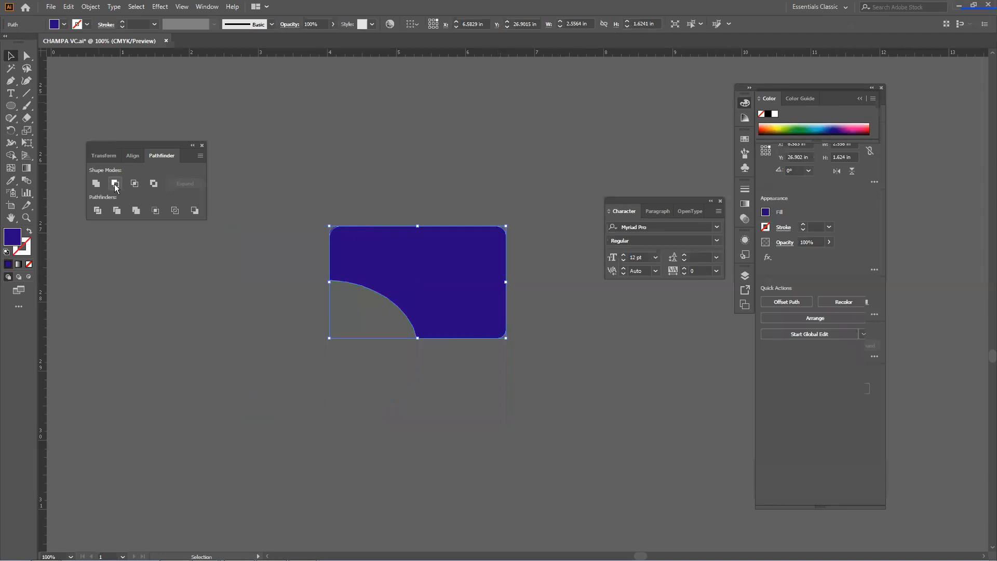
{"action": "key", "text": "ctrl+z"}
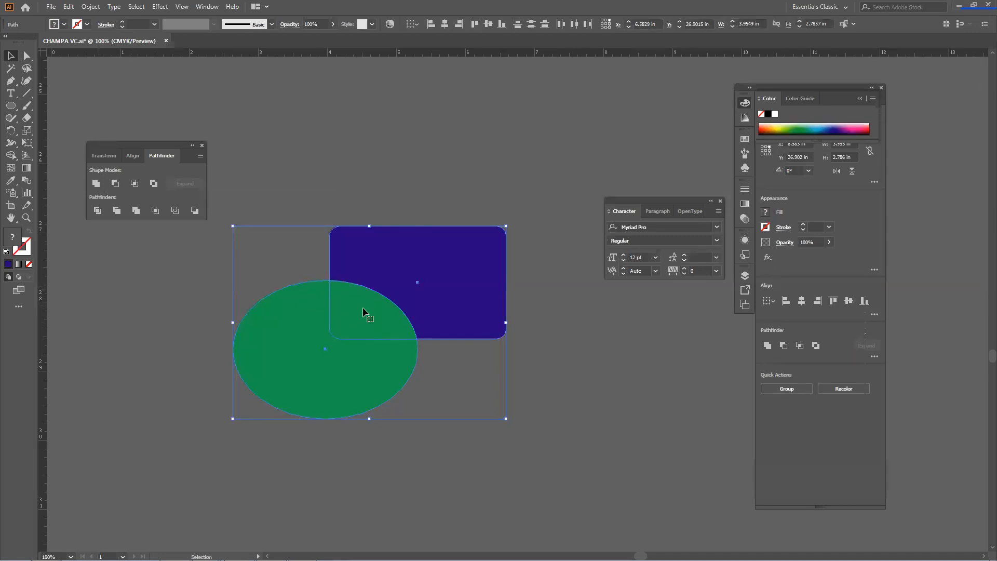
{"action": "left_click", "coordinate": [134, 185]}
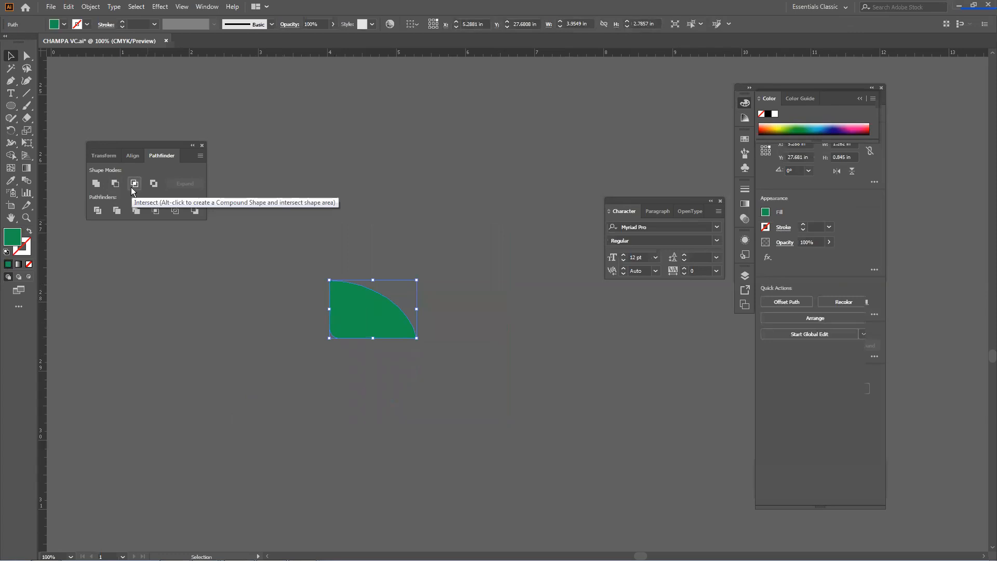
{"action": "key", "text": "ctrl+z"}
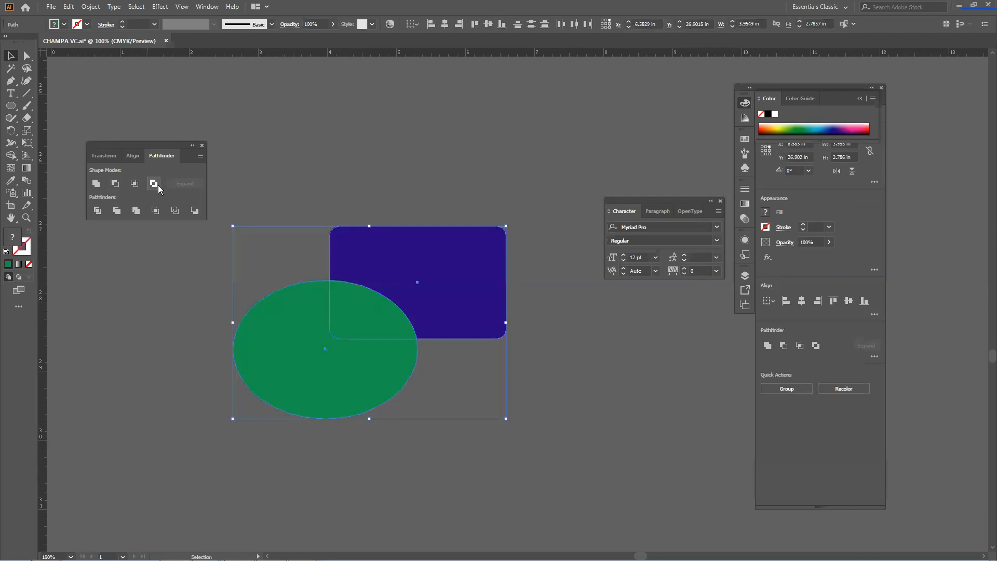
Apply Exclude to the ellipse and rounded rectangle, and move the resulting group up the canvas.
{"action": "left_click", "coordinate": [158, 185]}
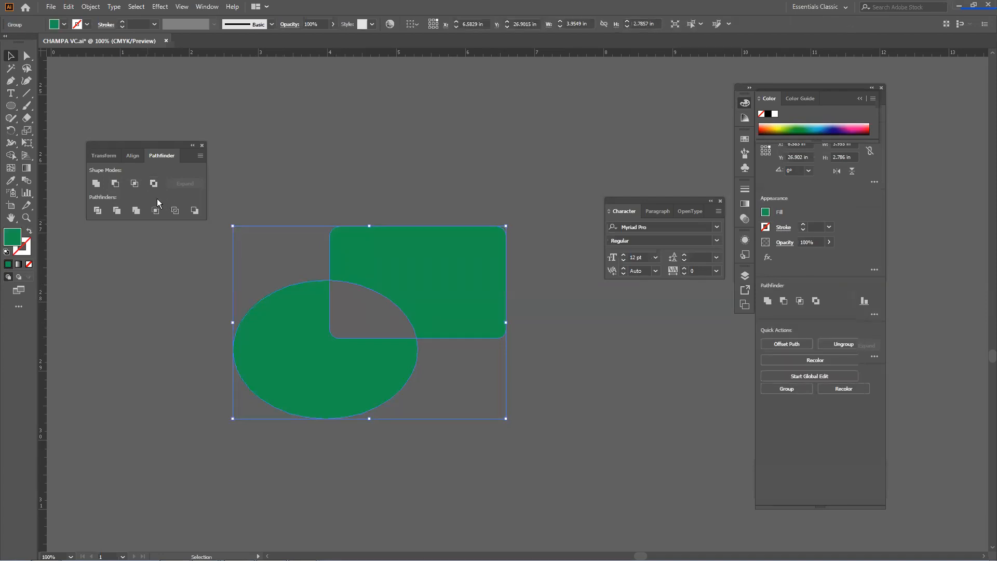
{"action": "left_click_drag", "start_coordinate": [318, 335], "coordinate": [350, 189]}
Draw a green ellipse below the group and a larger overlapping one, about 2.81 by 2.03 in, filled black.
{"action": "left_click", "coordinate": [11, 106]}
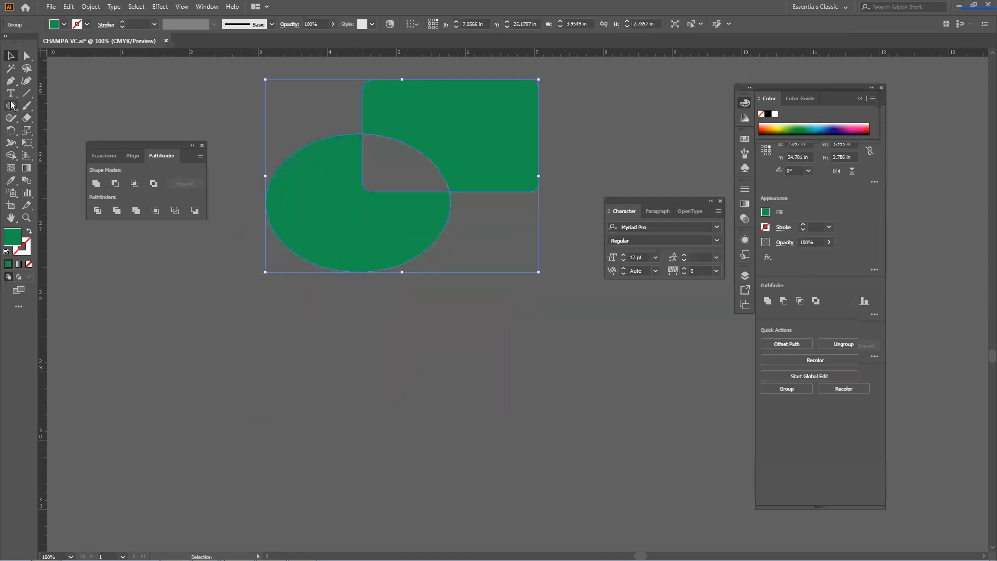
{"action": "scroll", "coordinate": [208, 312], "scroll_direction": "down", "scroll_amount": 3}
{"action": "left_click_drag", "start_coordinate": [147, 311], "coordinate": [306, 426]}
{"action": "left_click_drag", "start_coordinate": [275, 297], "coordinate": [469, 437]}
{"action": "left_click", "coordinate": [781, 128]}
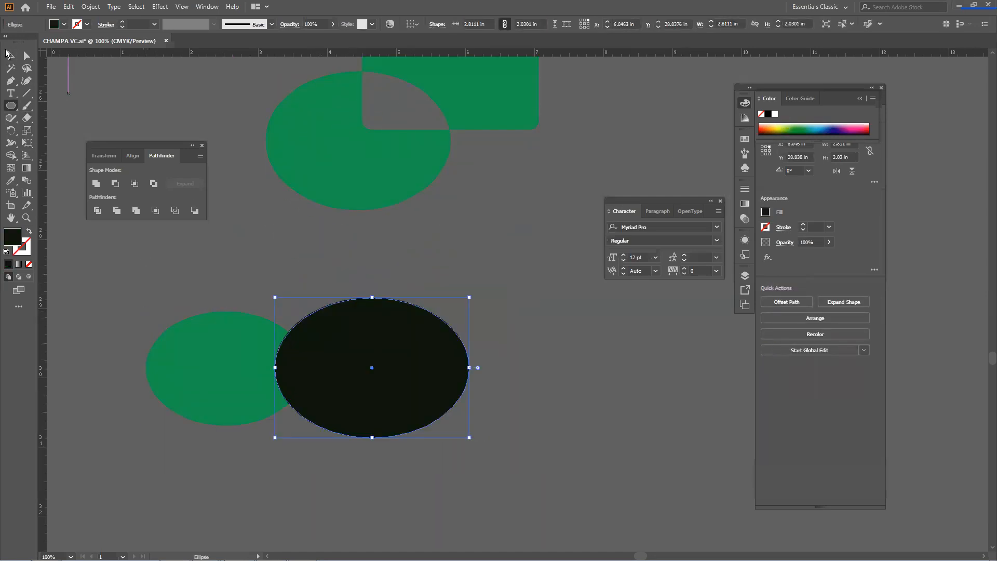
Move the black ellipse slightly left to overlap more of the green one, and select both ellipses.
{"action": "left_click", "coordinate": [11, 55]}
{"action": "left_click", "coordinate": [369, 244]}
{"action": "left_click_drag", "start_coordinate": [399, 332], "coordinate": [378, 335]}
{"action": "left_click", "coordinate": [535, 419]}
{"action": "left_click_drag", "start_coordinate": [536, 421], "coordinate": [181, 306]}
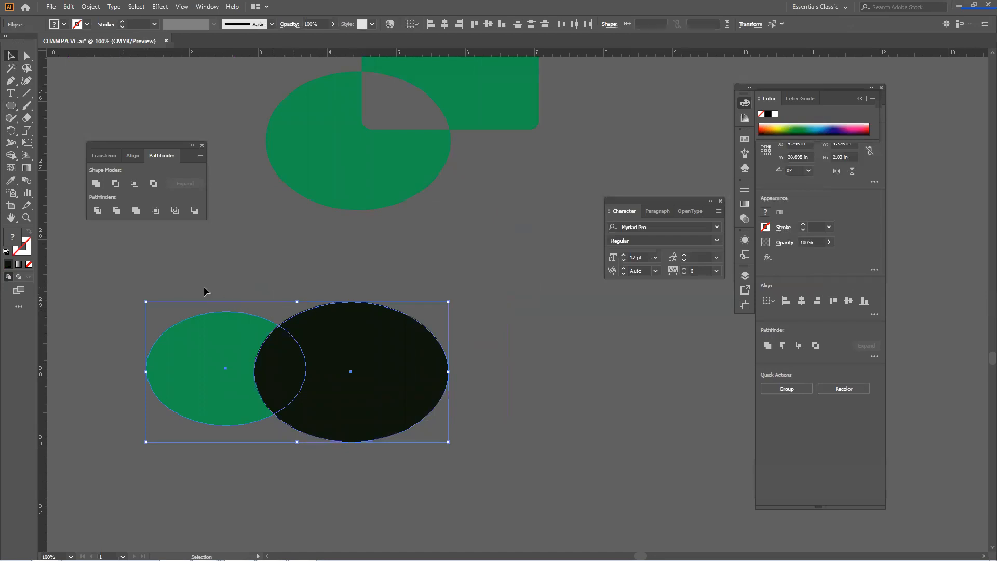
Try Unite and Minus Front on the green and black ellipses, undoing each result.
{"action": "left_click", "coordinate": [96, 184]}
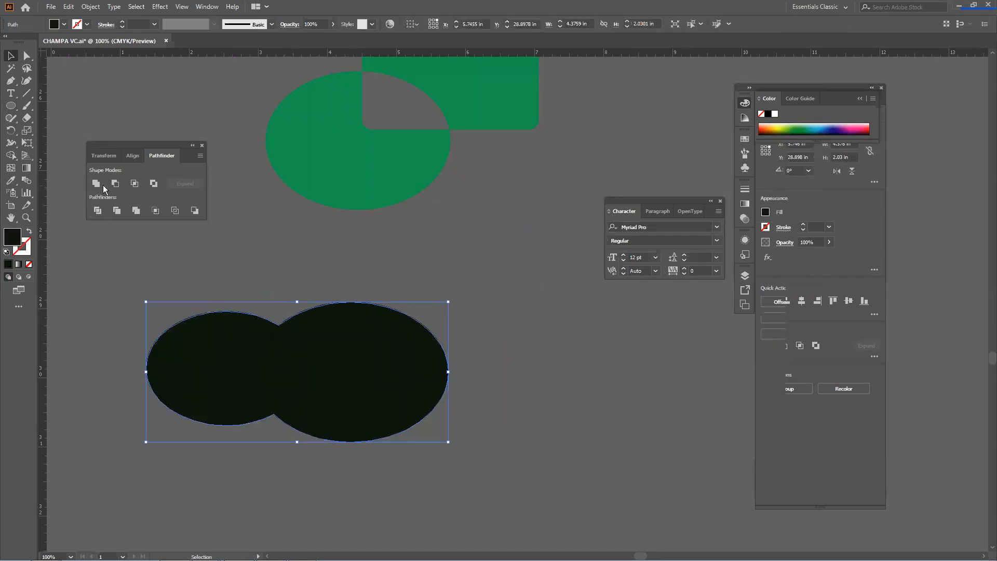
{"action": "key", "text": "ctrl+z"}
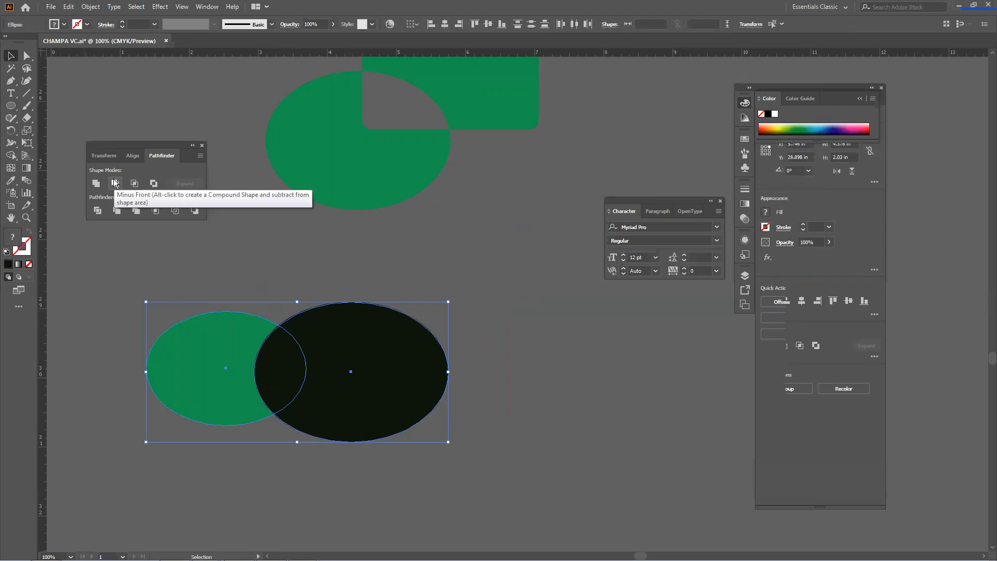
{"action": "left_click", "coordinate": [115, 184]}
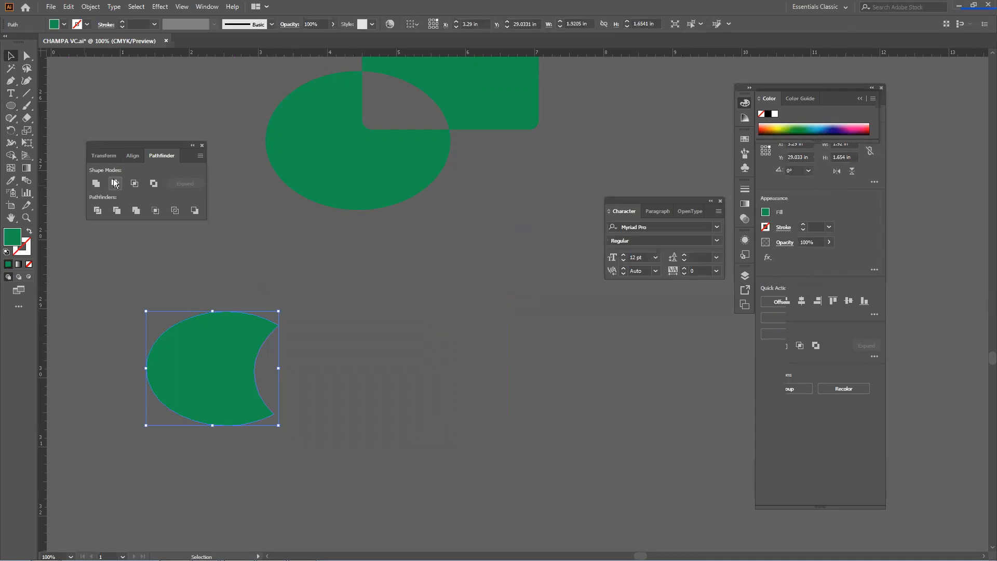
{"action": "key", "text": "ctrl+z"}
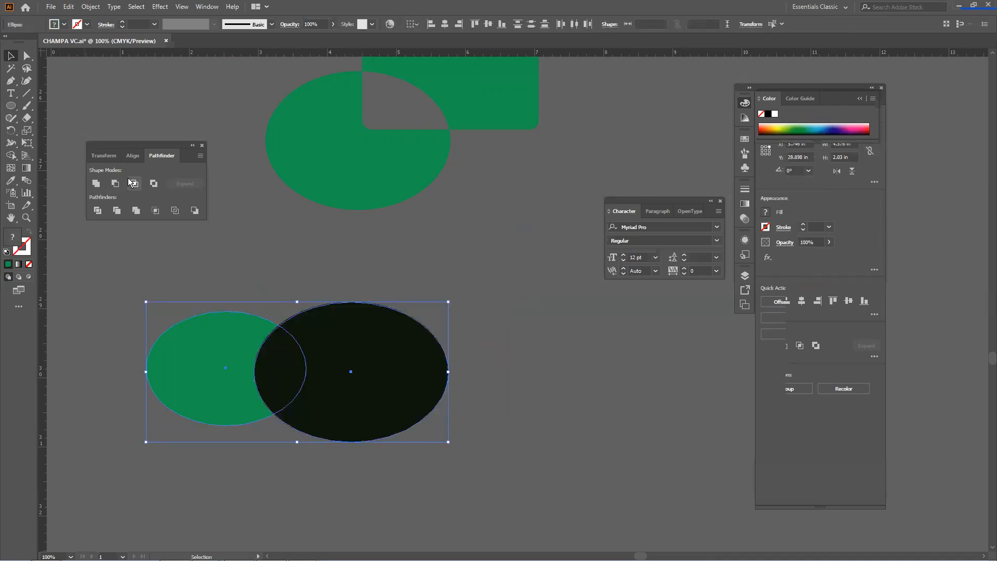
Intersect the green and black ellipses to keep only their overlapping area.
{"action": "left_click", "coordinate": [133, 183]}
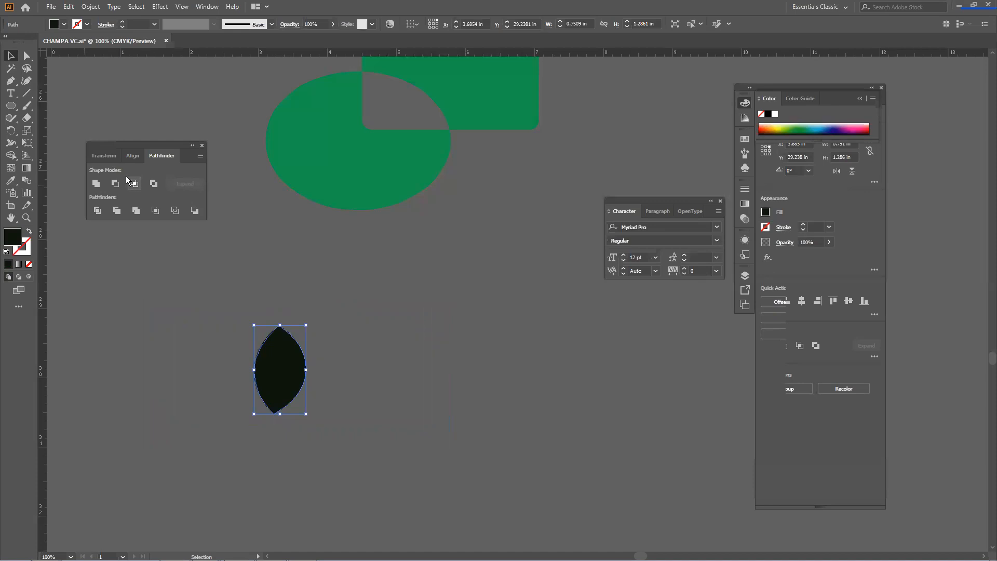
Undo the intersection and apply Exclude to the green and black ellipses to cut out their overlap.
{"action": "key", "text": "ctrl+z"}
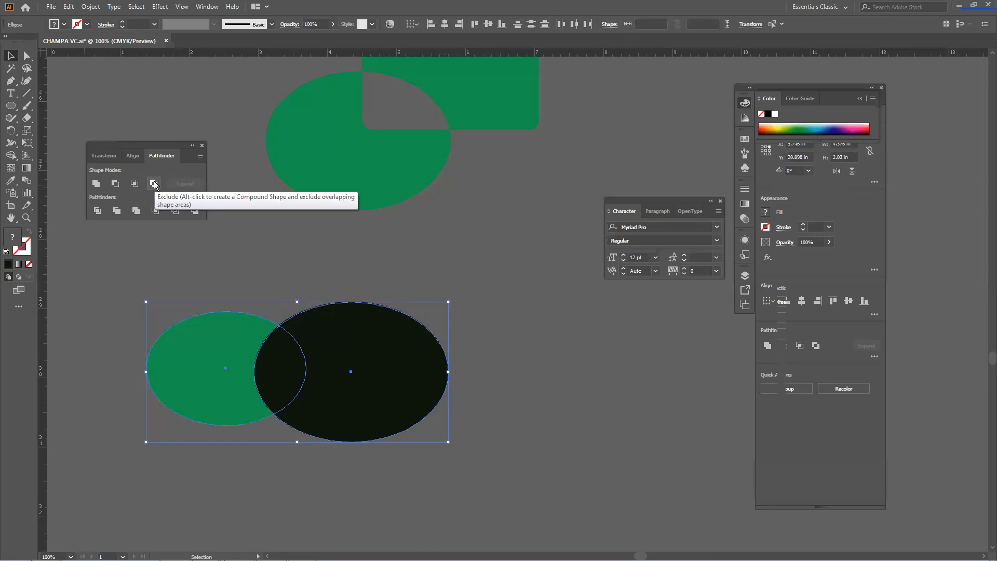
{"action": "left_click", "coordinate": [154, 183]}
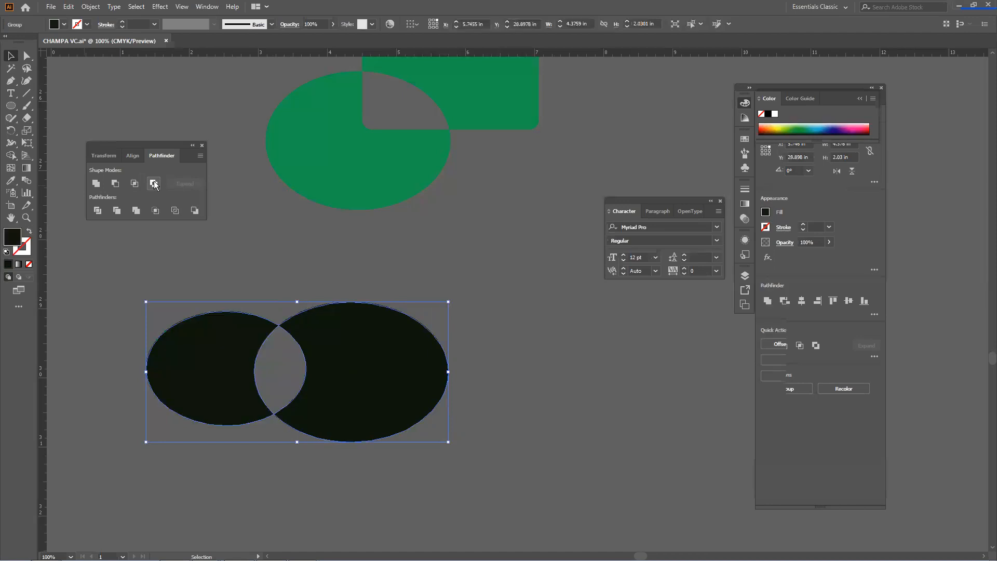
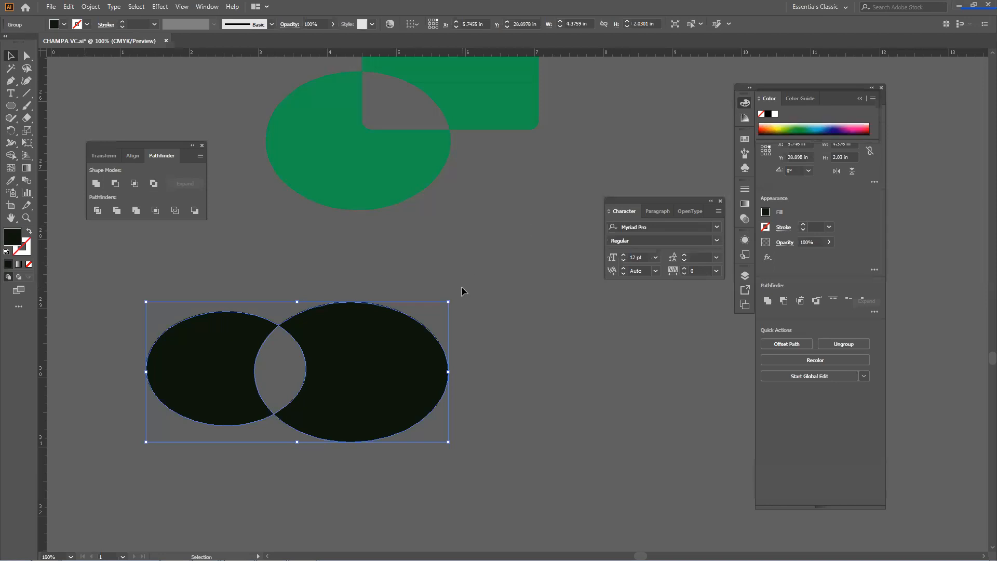
{"action": "left_click", "coordinate": [520, 291]}
Move the excluded ellipse group about 1.41 in right and 0.29 in up.
{"action": "left_click_drag", "start_coordinate": [407, 367], "coordinate": [459, 360]}
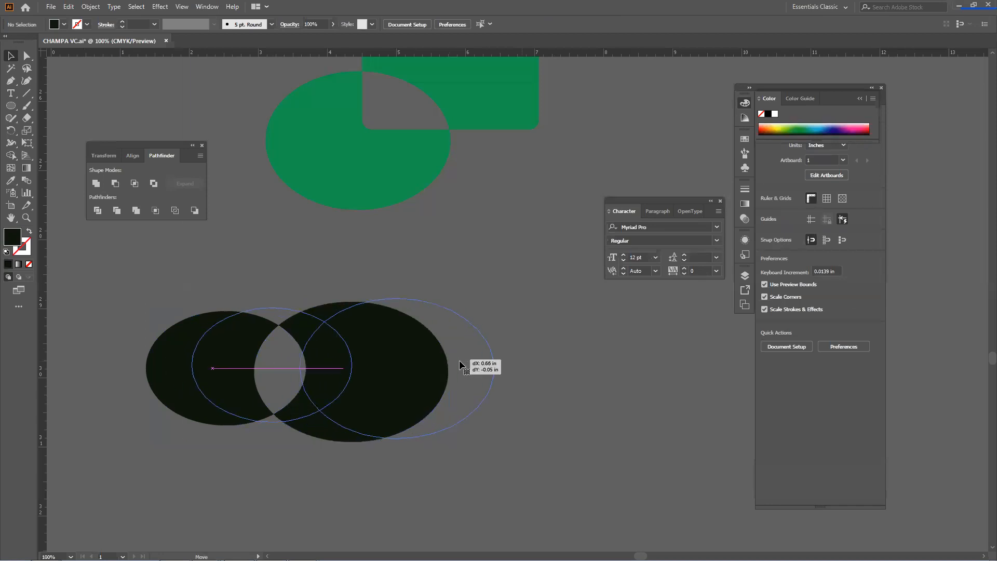
{"action": "scroll", "coordinate": [459, 360], "scroll_direction": "down", "scroll_amount": 4}
{"action": "scroll", "coordinate": [459, 360], "scroll_direction": "down", "scroll_amount": 2}
{"action": "left_click_drag", "start_coordinate": [434, 229], "coordinate": [479, 212]}
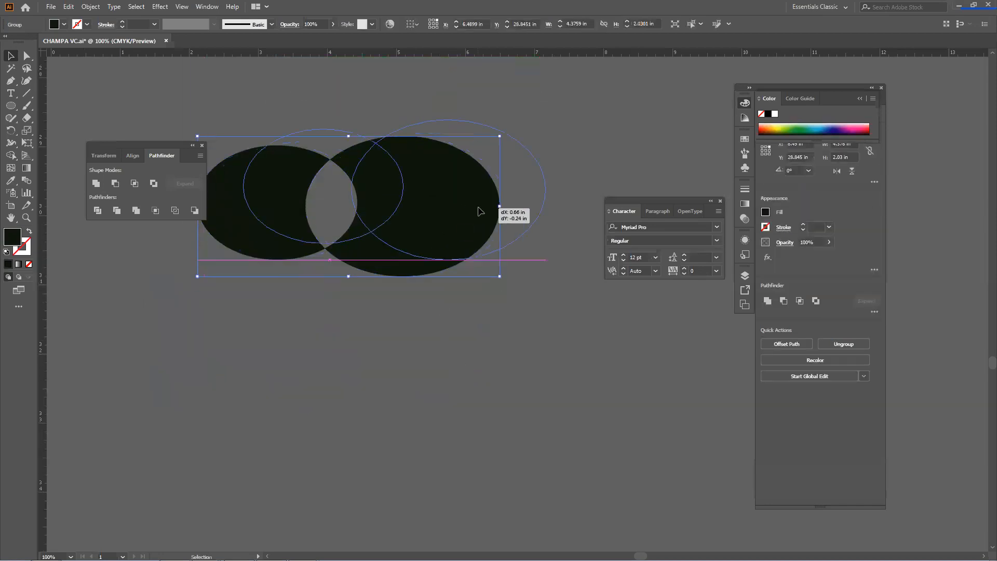
{"action": "scroll", "coordinate": [477, 207], "scroll_direction": "down", "scroll_amount": 6}
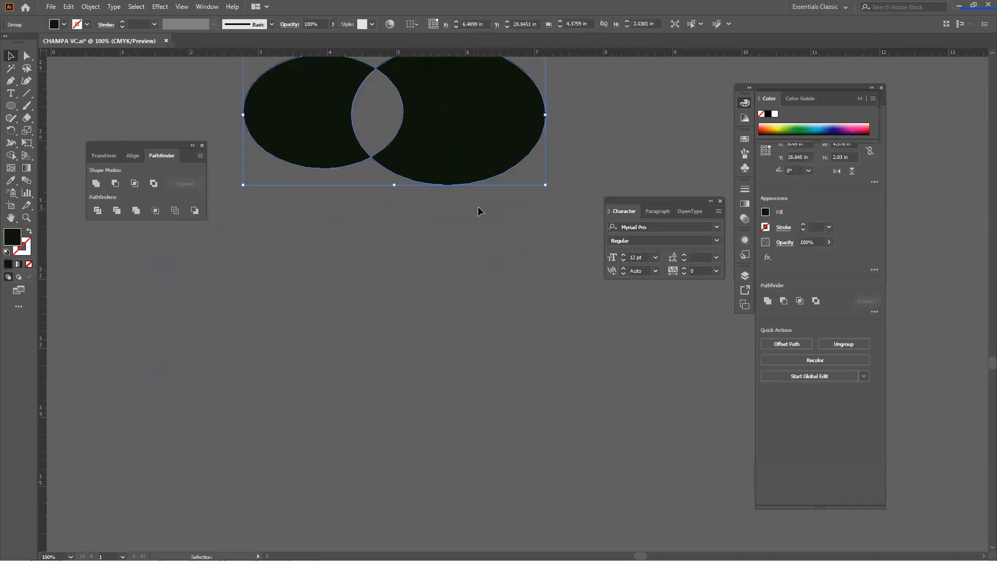
Create a 3.5 by 2 in rectangle in the empty area below the ellipse group.
{"action": "left_click", "coordinate": [11, 106]}
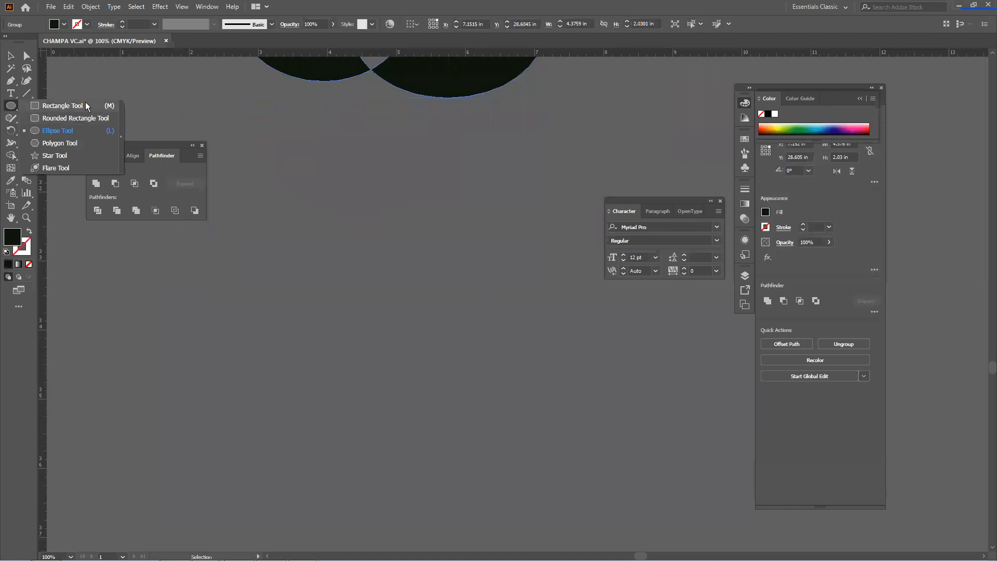
{"action": "left_click", "coordinate": [62, 106]}
{"action": "left_click", "coordinate": [460, 325]}
{"action": "type", "text": "3.5"}
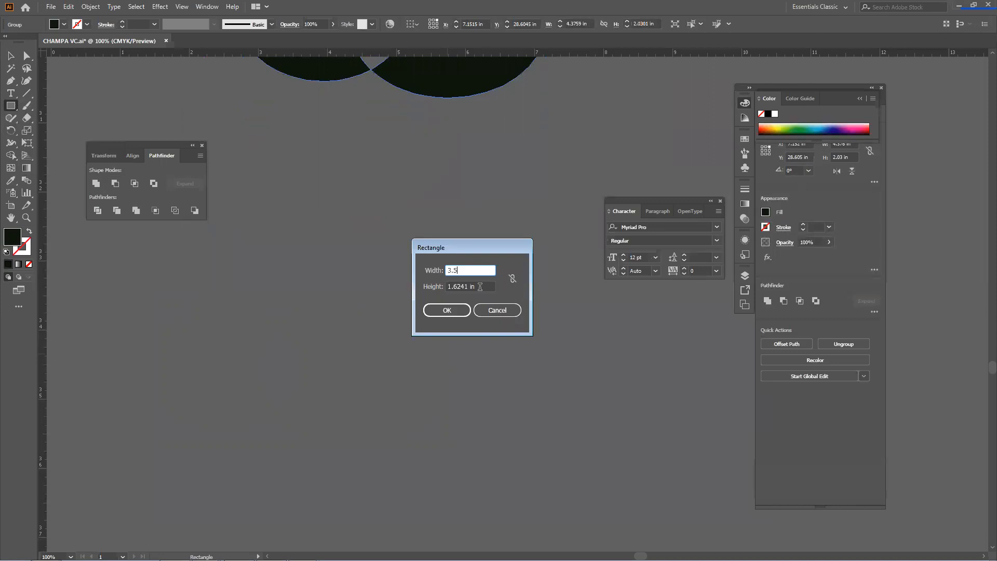
{"action": "key", "text": "Tab"}
{"action": "type", "text": "2"}
{"action": "key", "text": "Return"}
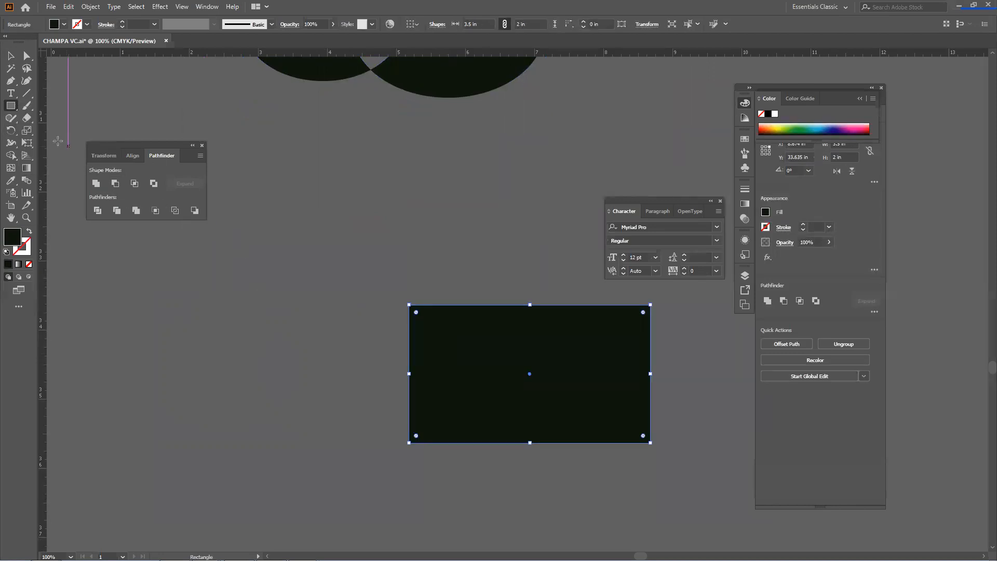
Draw a trial rounded rectangle about 2.8 by 1.63 in, raising its corner radius to 0.5278 in, and delete it.
{"action": "left_click", "coordinate": [14, 106]}
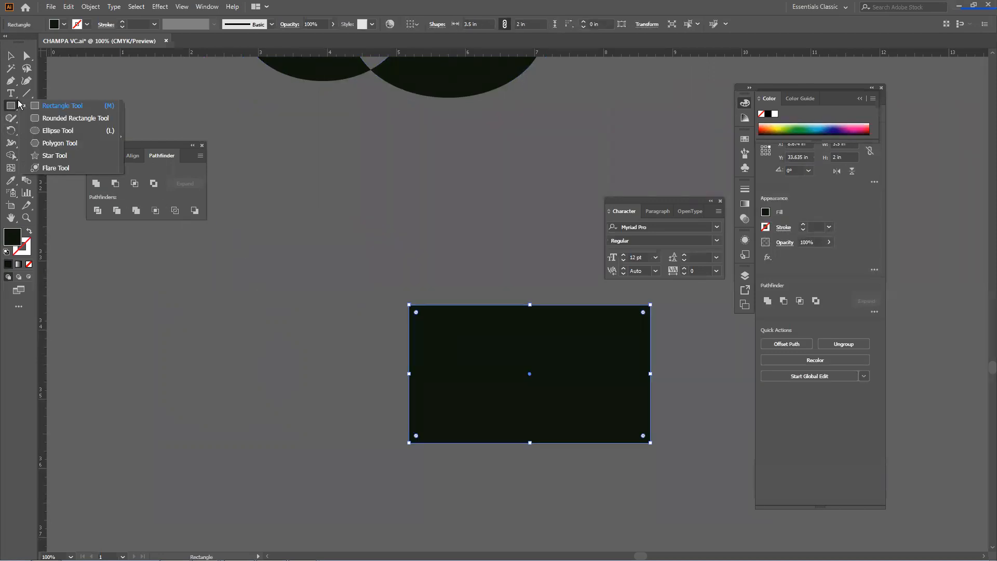
{"action": "left_click", "coordinate": [58, 116]}
{"action": "left_click_drag", "start_coordinate": [183, 261], "coordinate": [374, 373]}
{"action": "key", "text": "Up"}
{"action": "key", "text": "Up"}
{"action": "key", "text": "Up"}
{"action": "key", "text": "Up"}
{"action": "key", "text": "Up"}
{"action": "key", "text": "Up"}
{"action": "key", "text": "Up"}
{"action": "key", "text": "Up"}
{"action": "key", "text": "Up"}
{"action": "key", "text": "Up"}
{"action": "key", "text": "Up"}
{"action": "key", "text": "Up"}
{"action": "key", "text": "Up"}
{"action": "key", "text": "Up"}
{"action": "key", "text": "Up"}
{"action": "key", "text": "Up"}
{"action": "key", "text": "Up"}
{"action": "key", "text": "Up"}
{"action": "key", "text": "Up"}
{"action": "key", "text": "Up"}
{"action": "key", "text": "Up"}
{"action": "key", "text": "Up"}
{"action": "key", "text": "Up"}
{"action": "key", "text": "Up"}
{"action": "key", "text": "Up"}
{"action": "key", "text": "Up"}
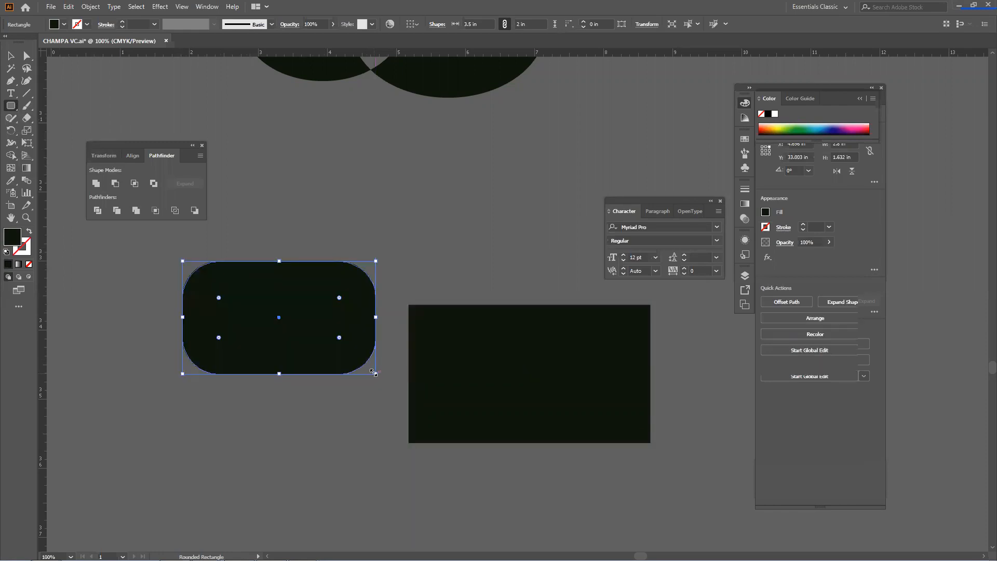
{"action": "key", "text": "Delete"}
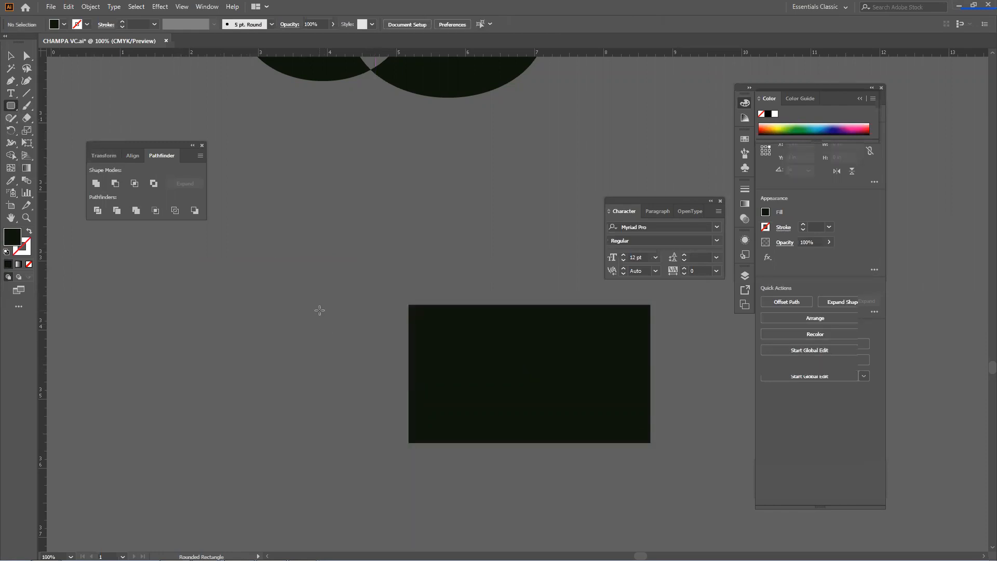
Create a 3.5 by 2 in rounded rectangle overlapping the black rectangle and fill it bright yellow.
{"action": "left_click", "coordinate": [319, 310]}
{"action": "type", "text": "3.5"}
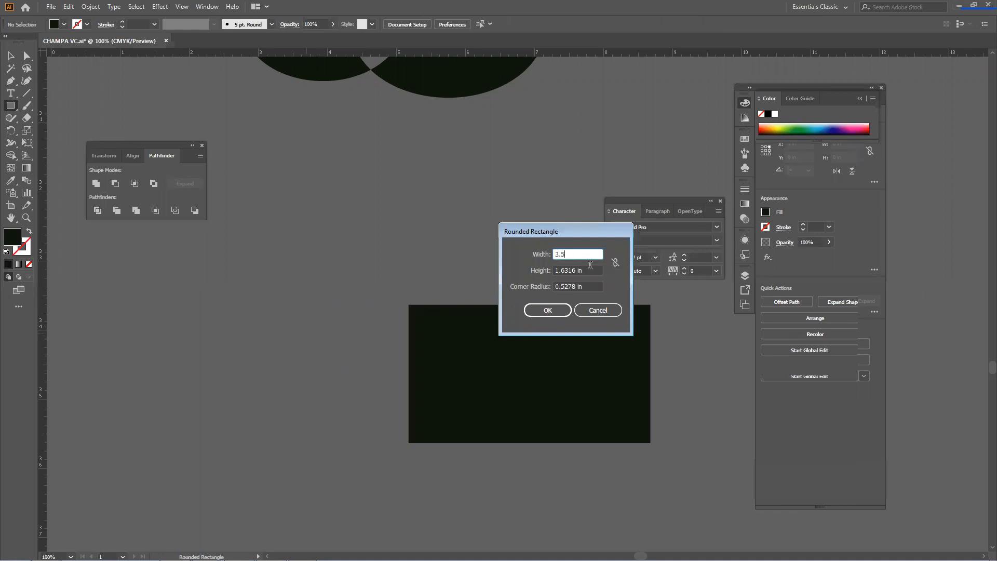
{"action": "key", "text": "Tab"}
{"action": "type", "text": "2"}
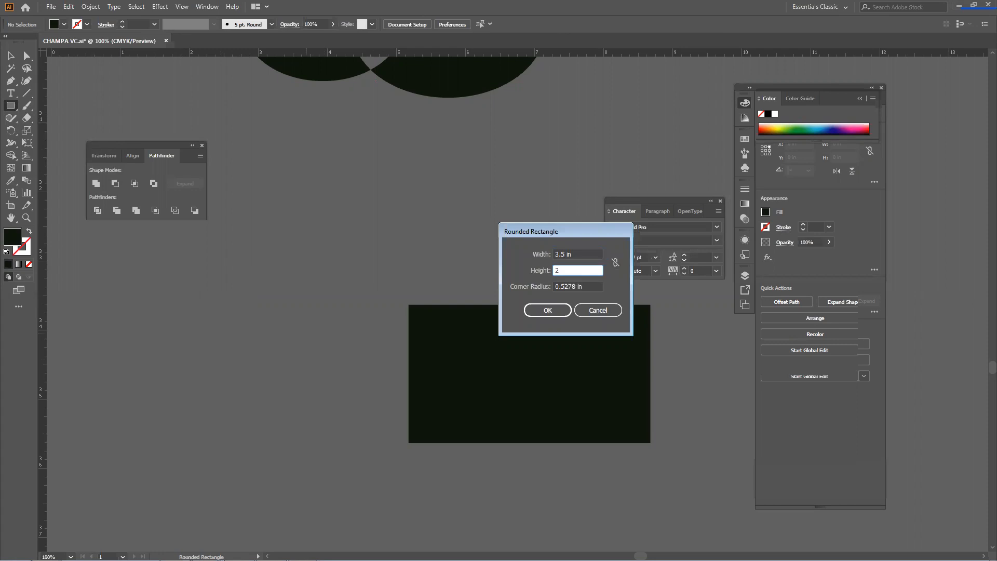
{"action": "key", "text": "Return"}
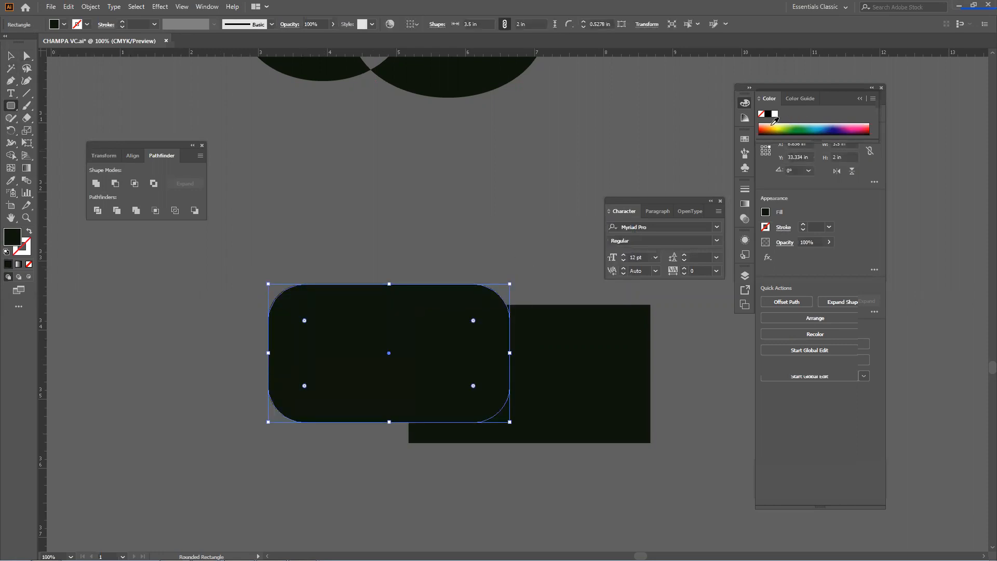
{"action": "left_click", "coordinate": [777, 125]}
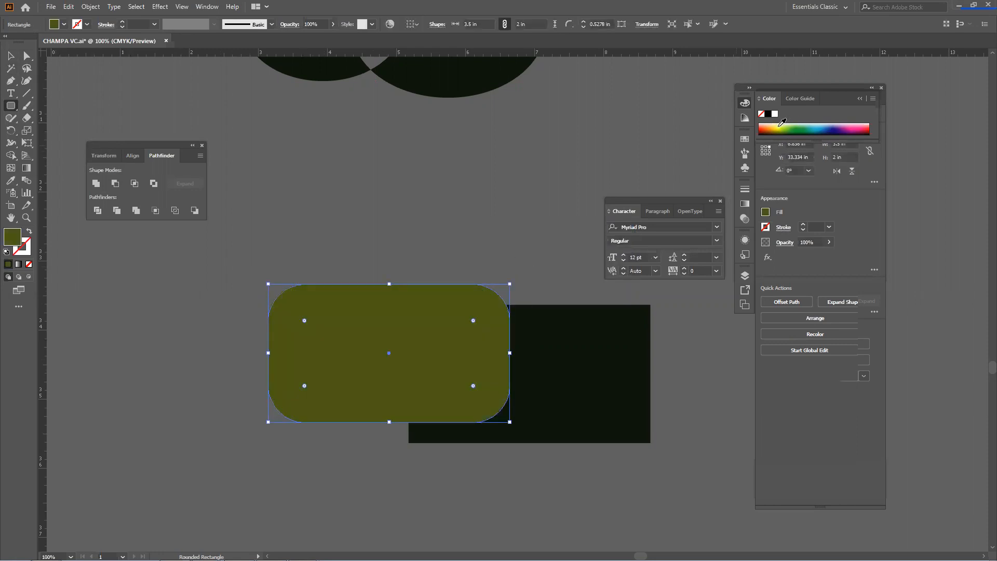
{"action": "left_click", "coordinate": [781, 122]}
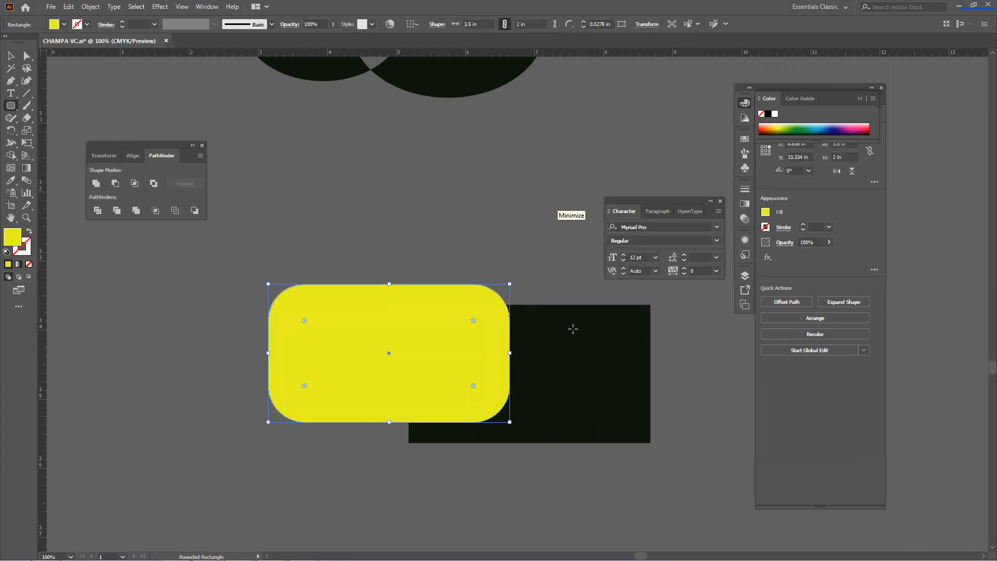
Reposition the yellow rounded rectangle over the black rectangle's lower-left part, and select both shapes.
{"action": "left_click", "coordinate": [11, 56]}
{"action": "left_click", "coordinate": [396, 208]}
{"action": "left_click_drag", "start_coordinate": [445, 376], "coordinate": [404, 456]}
{"action": "left_click_drag", "start_coordinate": [645, 478], "coordinate": [428, 378]}
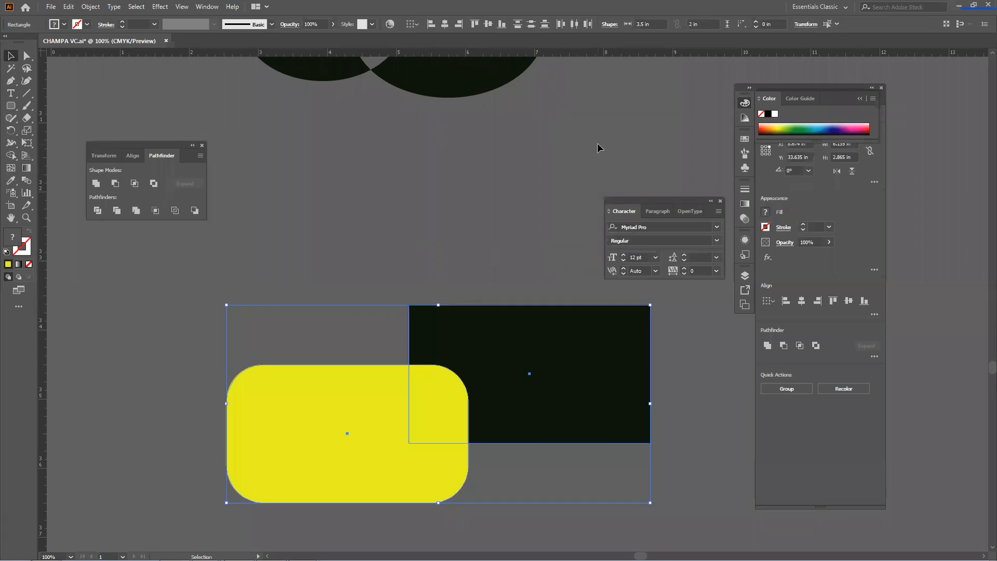
{"action": "left_click", "coordinate": [453, 254]}
{"action": "left_click_drag", "start_coordinate": [384, 389], "coordinate": [559, 329]}
{"action": "left_click_drag", "start_coordinate": [496, 388], "coordinate": [391, 485]}
{"action": "left_click_drag", "start_coordinate": [607, 482], "coordinate": [436, 384]}
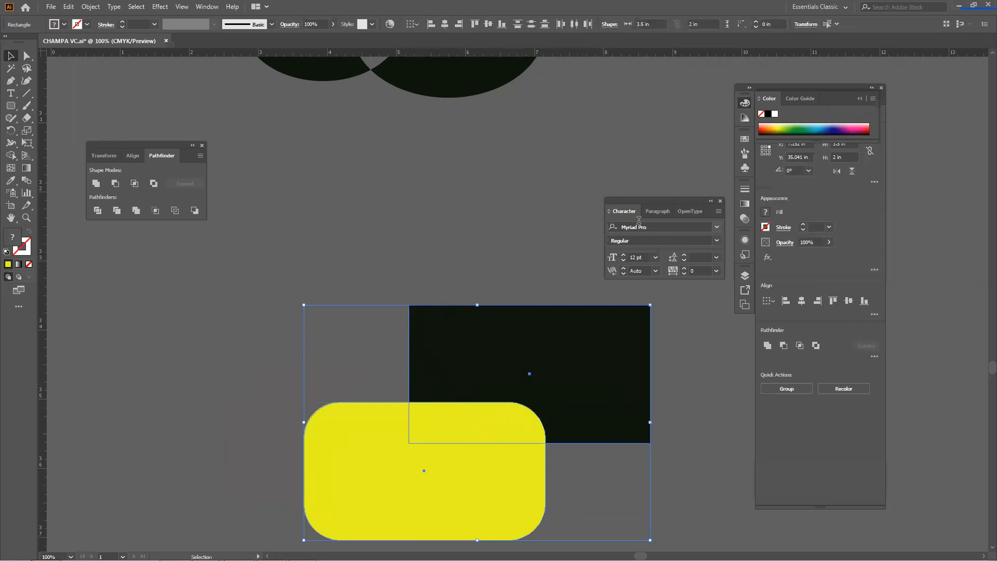
Align the yellow and black rectangles by their vertical and horizontal centers, and move the stacked pair up and left.
{"action": "left_click", "coordinate": [133, 156]}
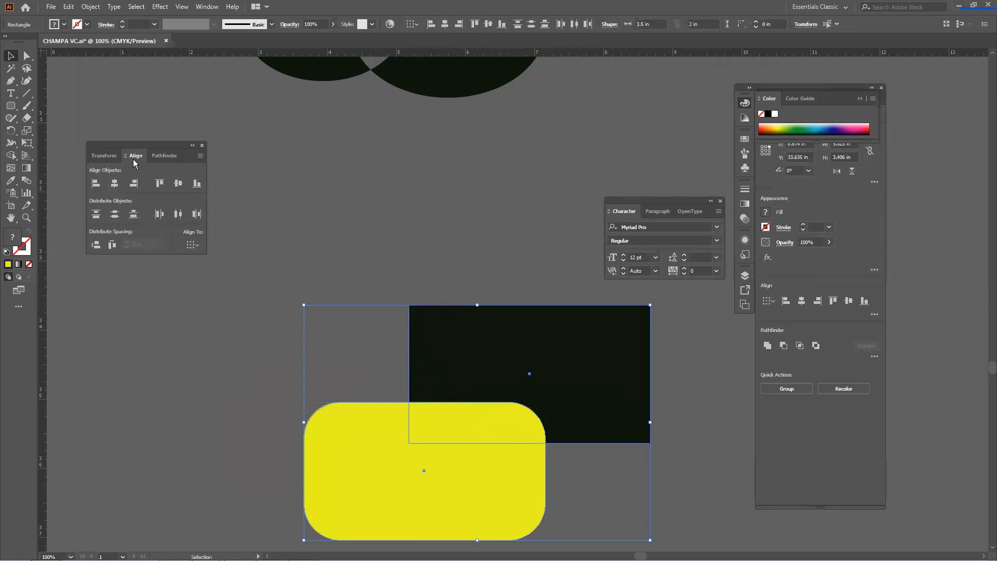
{"action": "left_click", "coordinate": [178, 183]}
{"action": "left_click", "coordinate": [114, 184]}
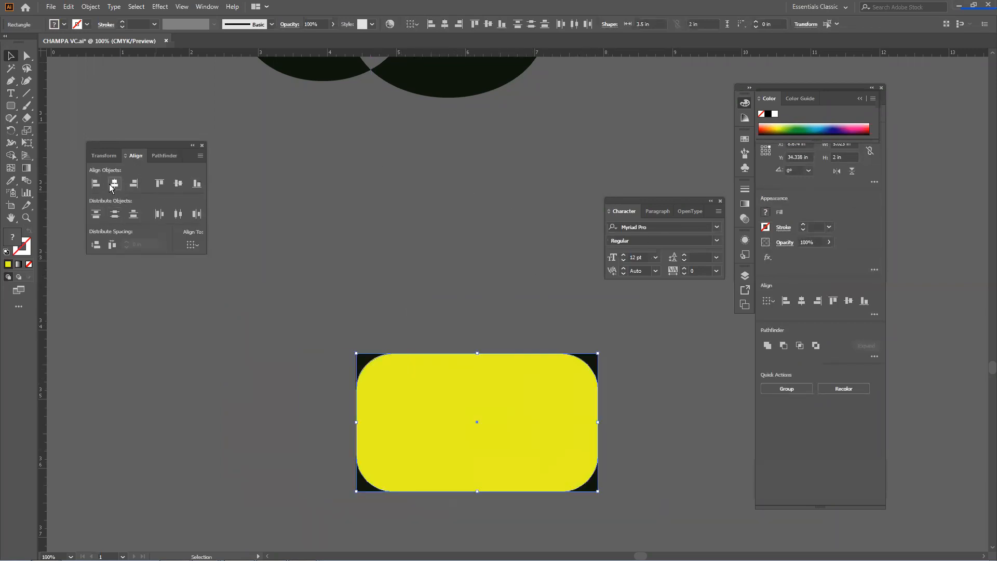
{"action": "left_click", "coordinate": [251, 209]}
{"action": "left_click_drag", "start_coordinate": [435, 351], "coordinate": [416, 275]}
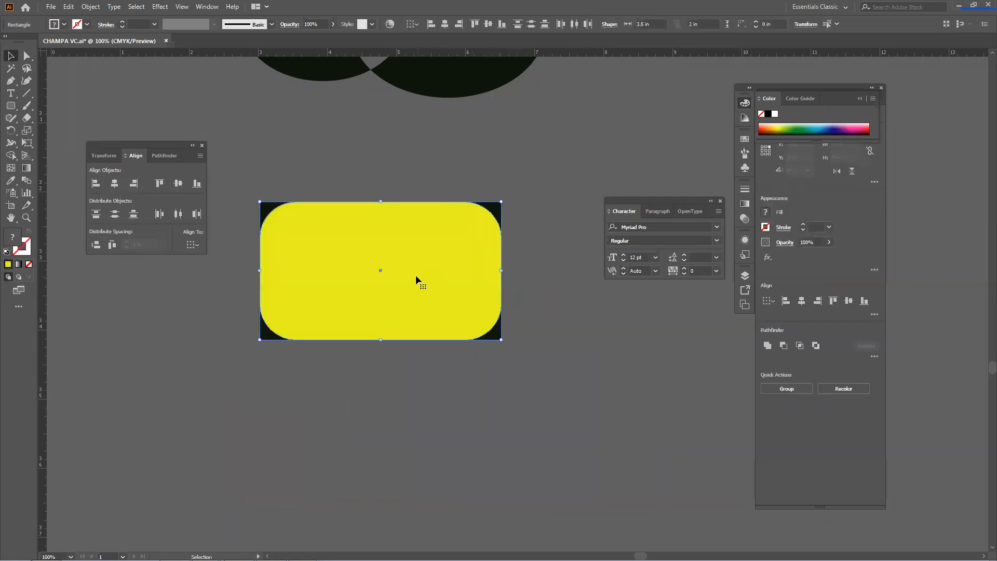
{"action": "left_click", "coordinate": [561, 382]}
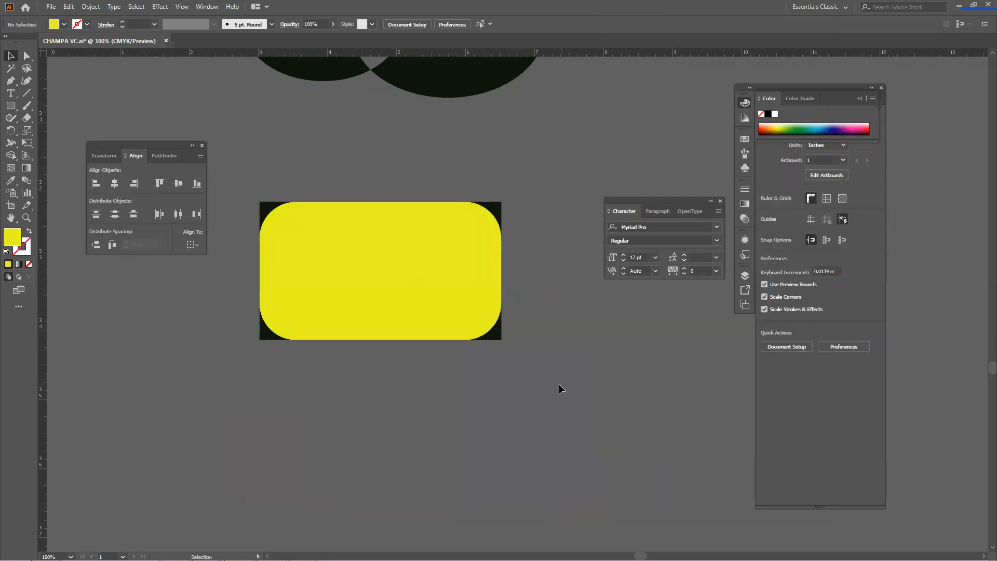
Move the yellow rounded rectangle down off the black rectangle, and undo the move.
{"action": "left_click_drag", "start_coordinate": [303, 216], "coordinate": [313, 320]}
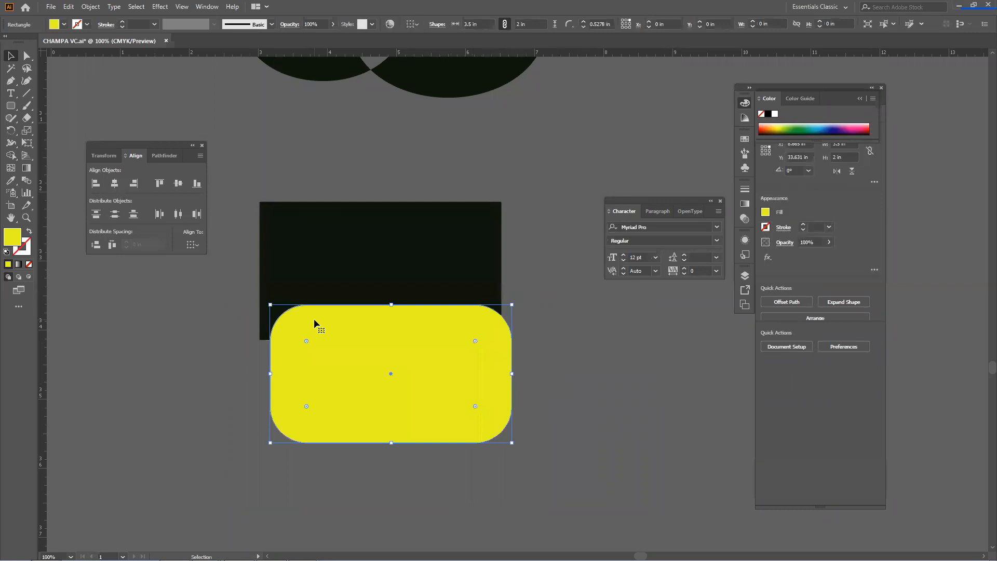
{"action": "key", "text": "ctrl+z"}
{"action": "left_click", "coordinate": [418, 419]}
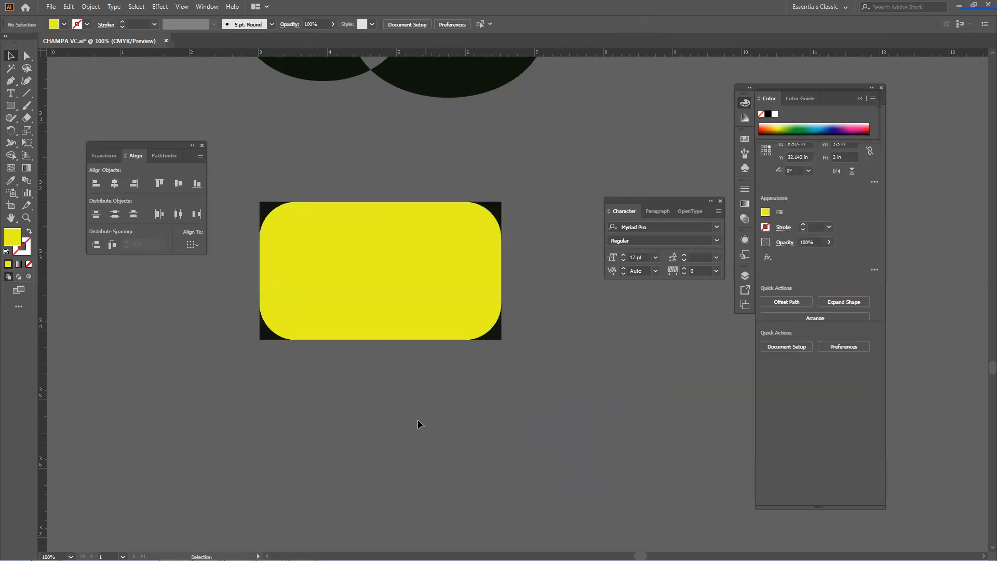
Divide the stacked yellow and black rectangles with Pathfinder, and ungroup the resulting pieces.
{"action": "left_click_drag", "start_coordinate": [245, 163], "coordinate": [550, 385]}
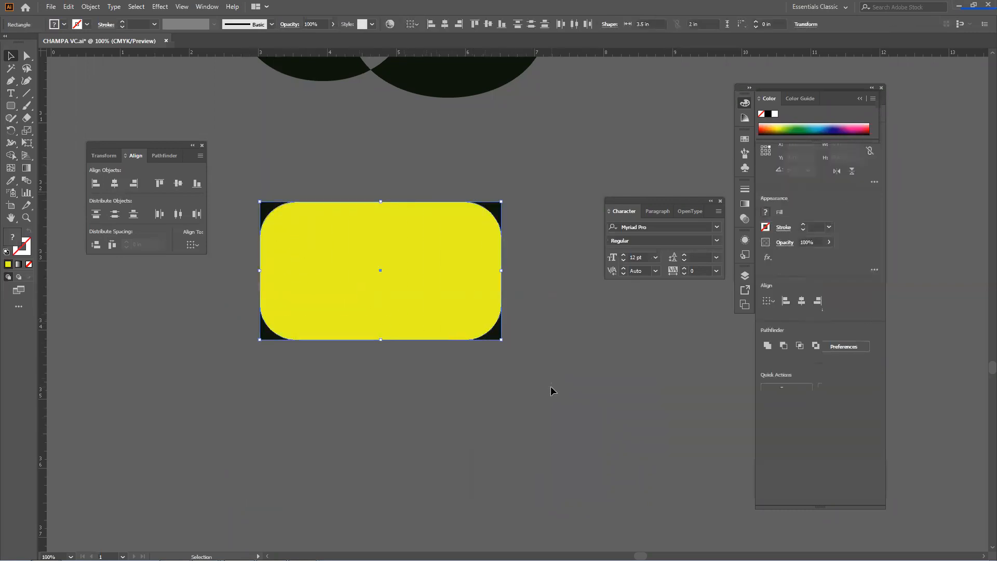
{"action": "left_click", "coordinate": [169, 155]}
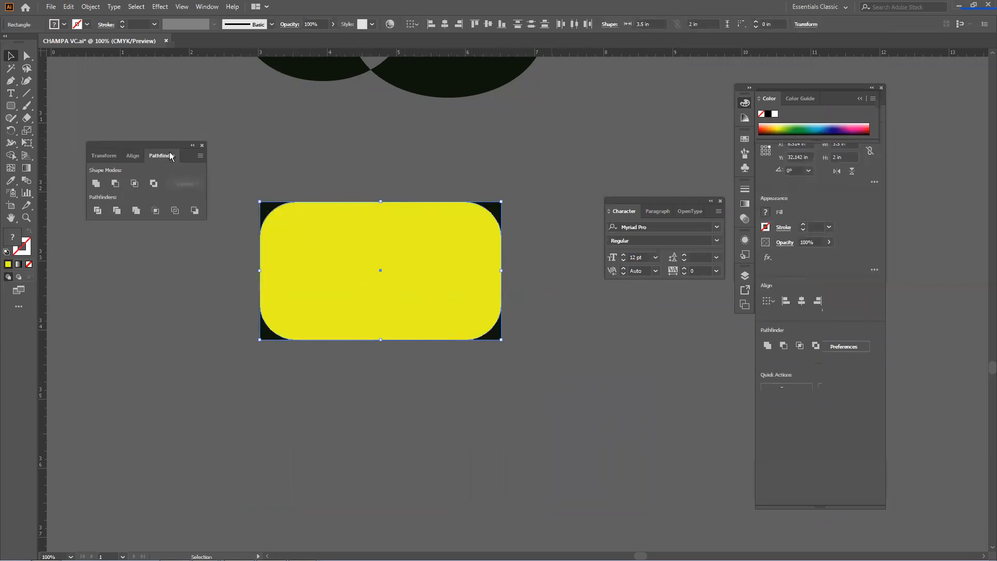
{"action": "left_click", "coordinate": [97, 211]}
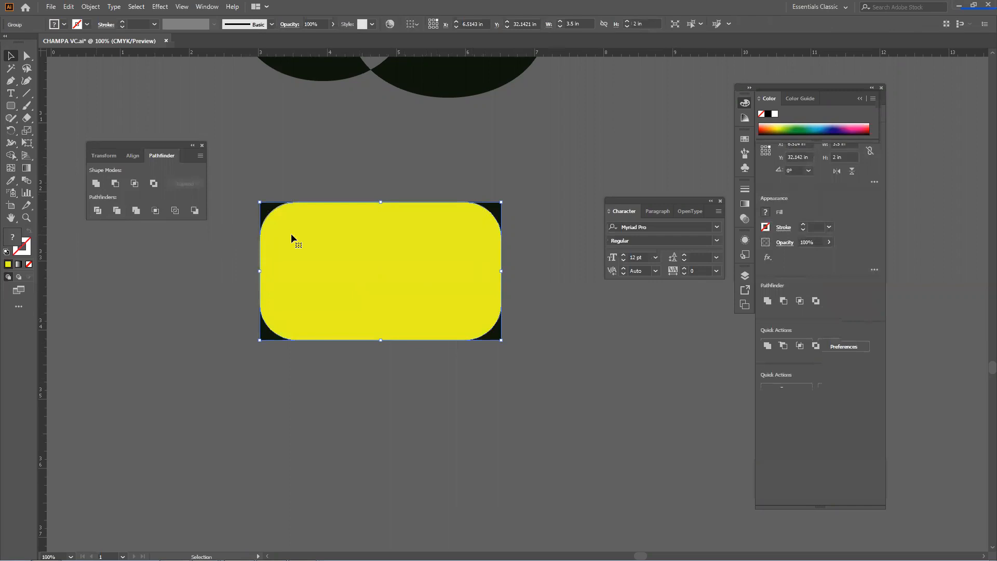
{"action": "right_click", "coordinate": [292, 234]}
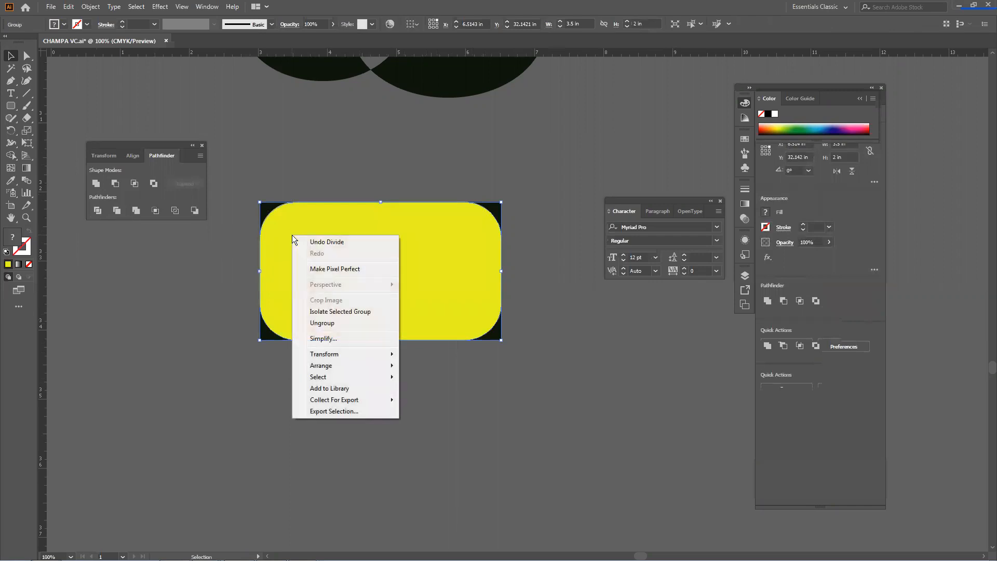
{"action": "left_click", "coordinate": [332, 324]}
{"action": "left_click", "coordinate": [484, 369]}
Move the lower-right and upper-left black corner pieces out to the empty area below right of the yellow shape.
{"action": "left_click_drag", "start_coordinate": [498, 335], "coordinate": [608, 421]}
{"action": "left_click_drag", "start_coordinate": [270, 216], "coordinate": [571, 388]}
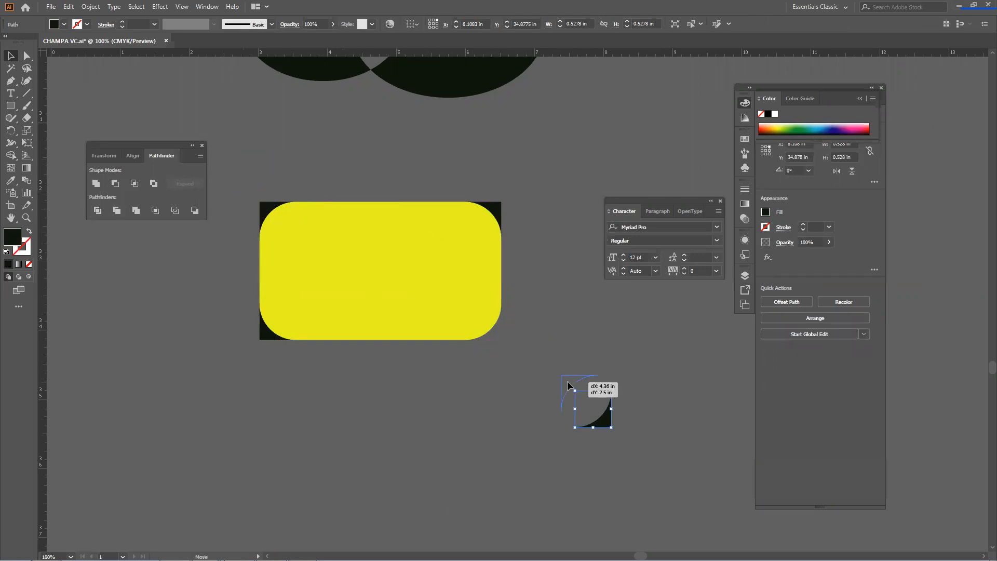
{"action": "left_click", "coordinate": [494, 410]}
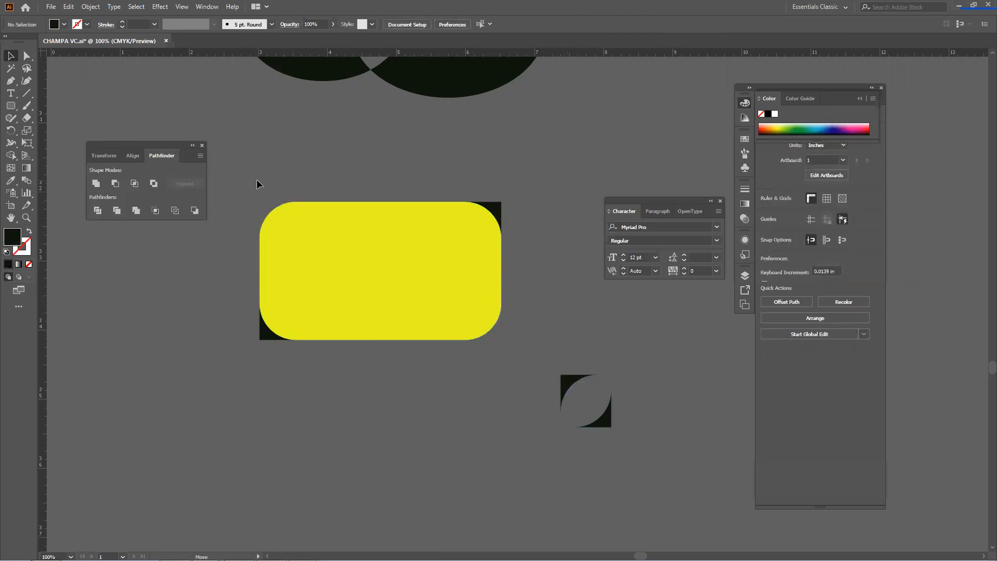
Unite the yellow shape with its two remaining black corners, and fill the combined shape light blue.
{"action": "left_click_drag", "start_coordinate": [248, 178], "coordinate": [519, 354]}
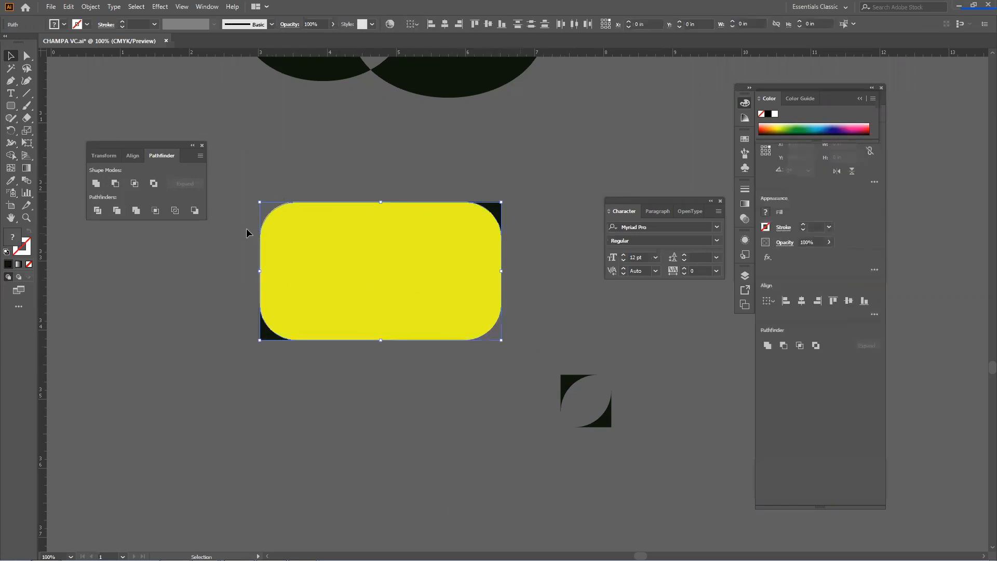
{"action": "left_click", "coordinate": [102, 184]}
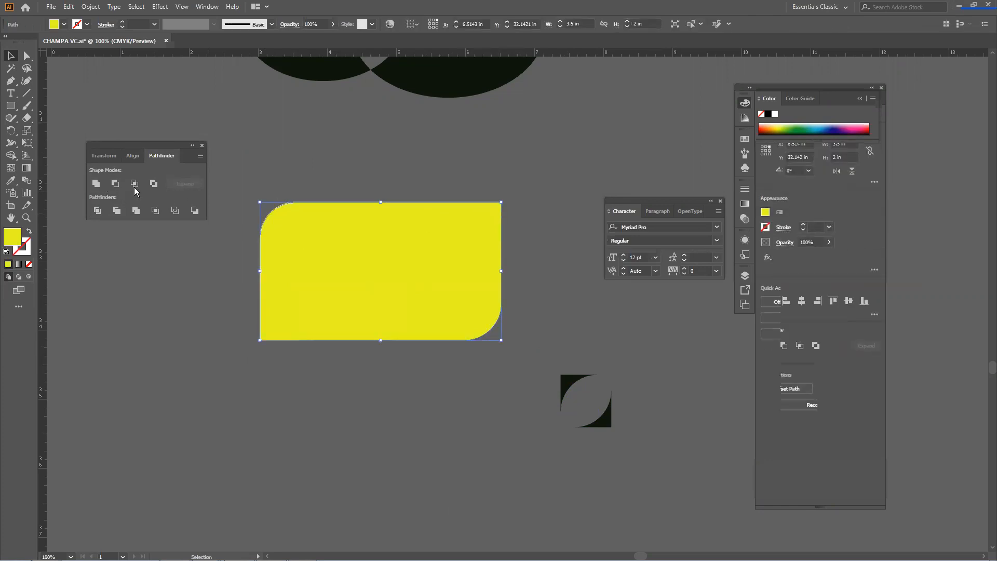
{"action": "left_click", "coordinate": [820, 129]}
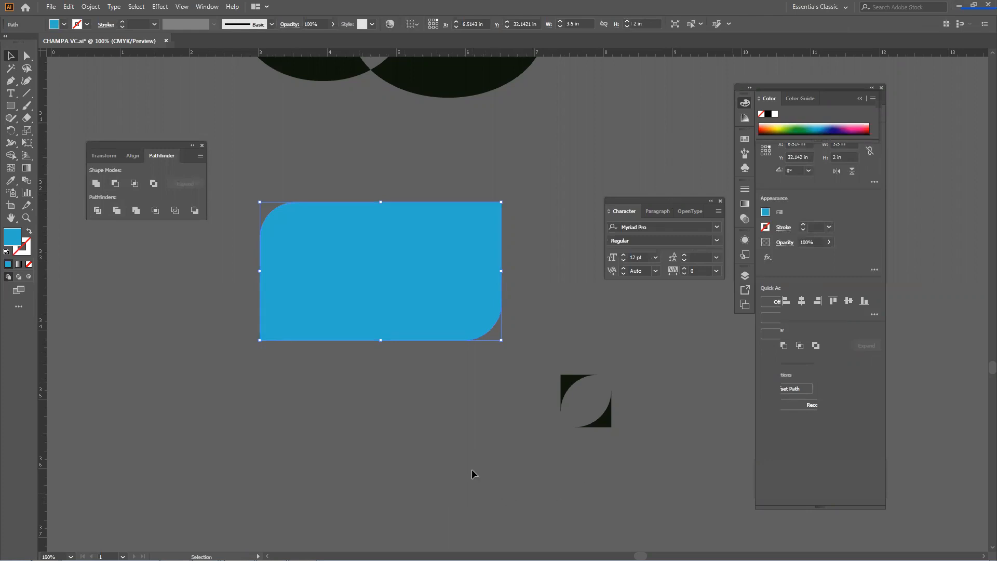
{"action": "left_click", "coordinate": [456, 453]}
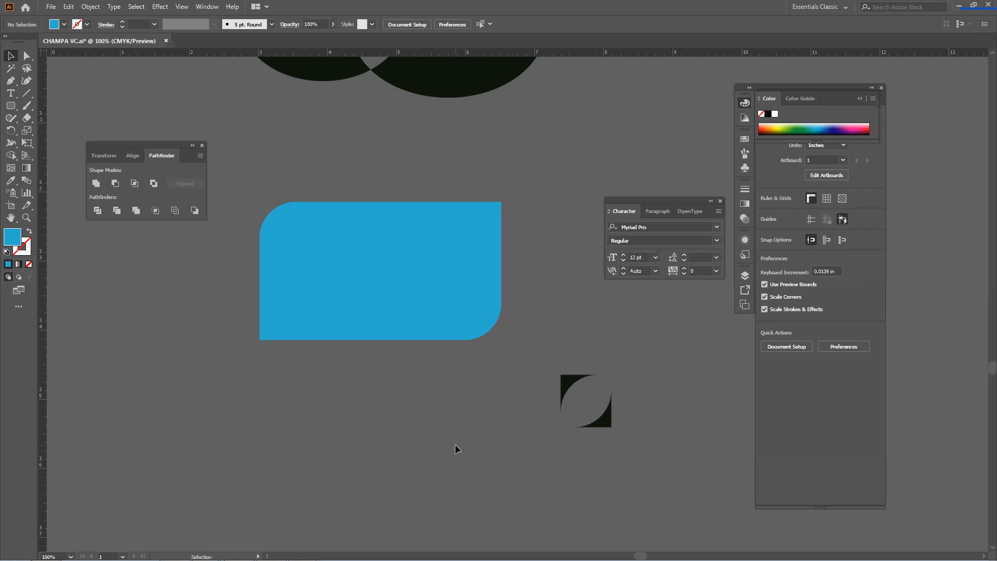
Create a 3.5 by 2 in rounded rectangle in the empty area below the blue card shape.
{"action": "scroll", "coordinate": [421, 427], "scroll_direction": "down", "scroll_amount": 10}
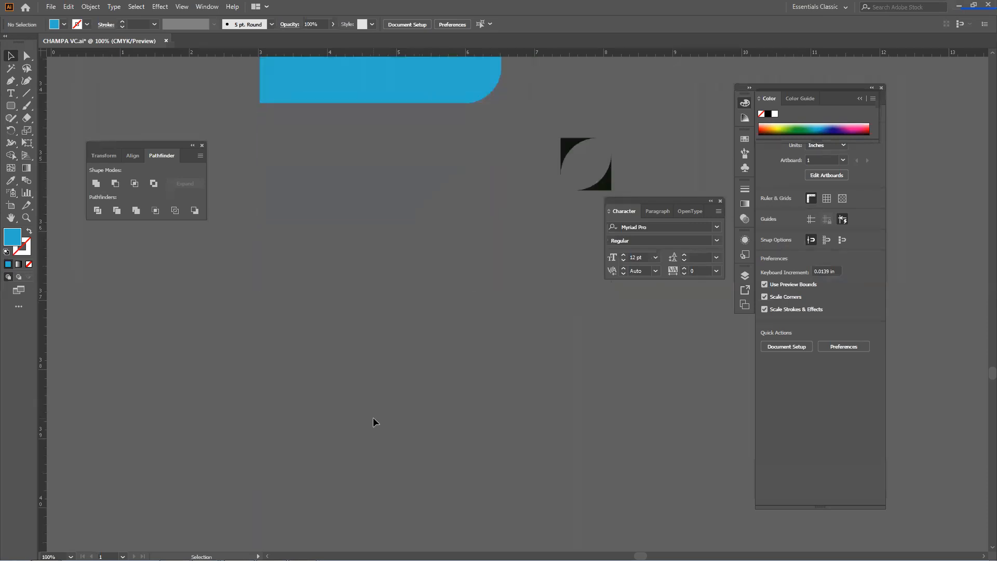
{"action": "scroll", "coordinate": [393, 355], "scroll_direction": "down", "scroll_amount": 3}
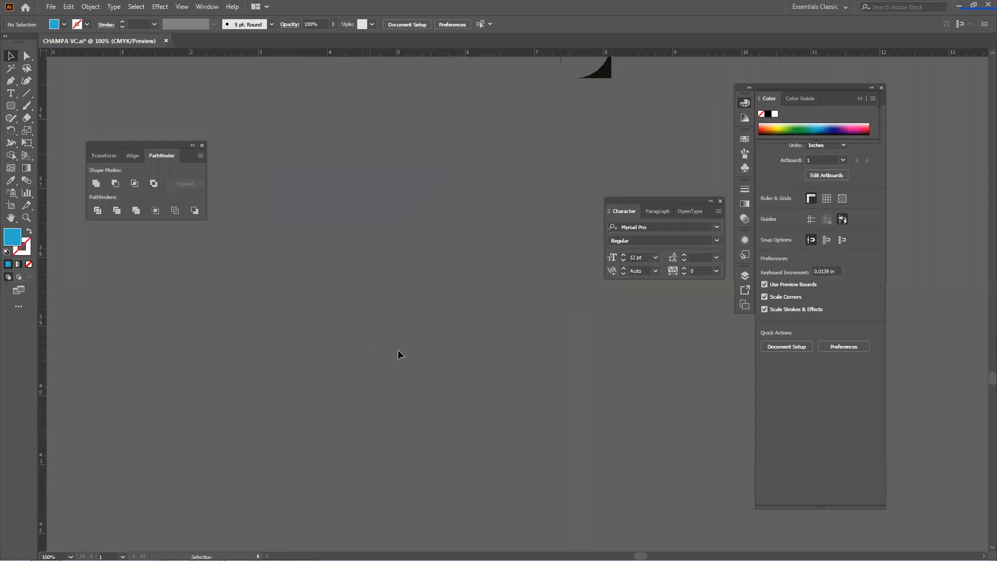
{"action": "scroll", "coordinate": [103, 250], "scroll_direction": "down", "scroll_amount": 1}
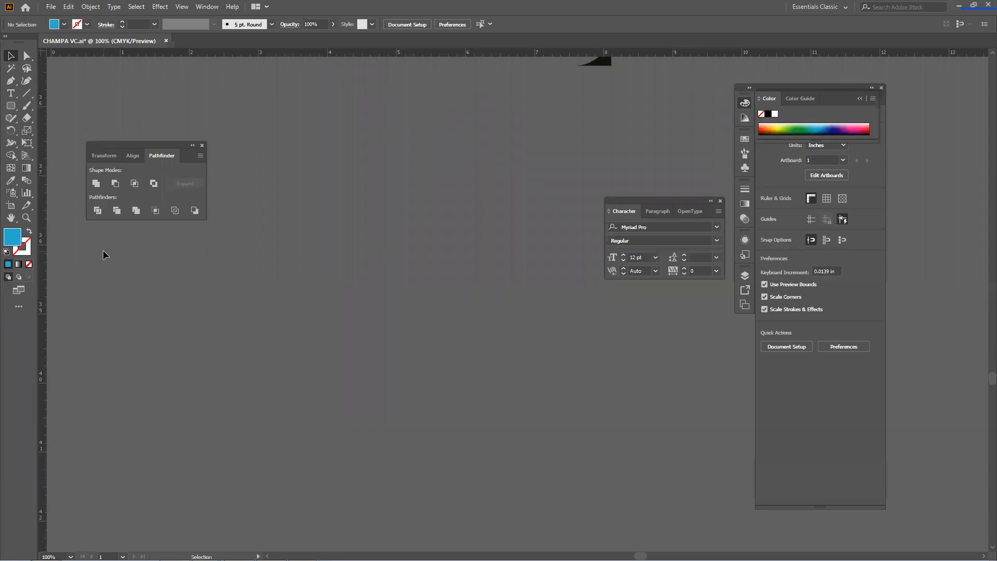
{"action": "scroll", "coordinate": [428, 381], "scroll_direction": "down", "scroll_amount": 2}
{"action": "left_click_drag", "start_coordinate": [13, 109], "coordinate": [67, 118]}
{"action": "left_click_drag", "start_coordinate": [294, 293], "coordinate": [582, 460]}
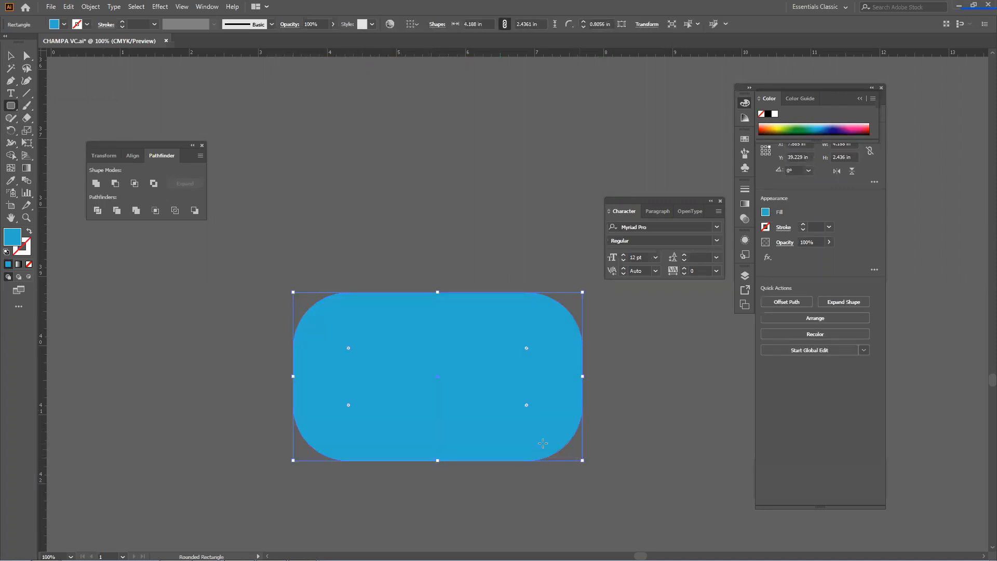
{"action": "key", "text": "ctrl+z"}
{"action": "left_click", "coordinate": [439, 338]}
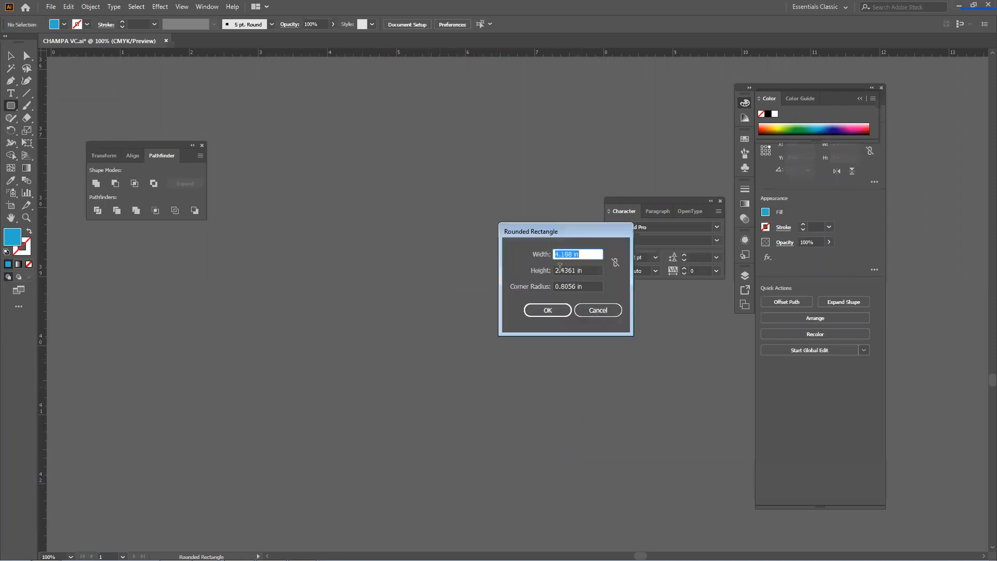
{"action": "type", "text": "3.5"}
{"action": "left_click", "coordinate": [587, 269]}
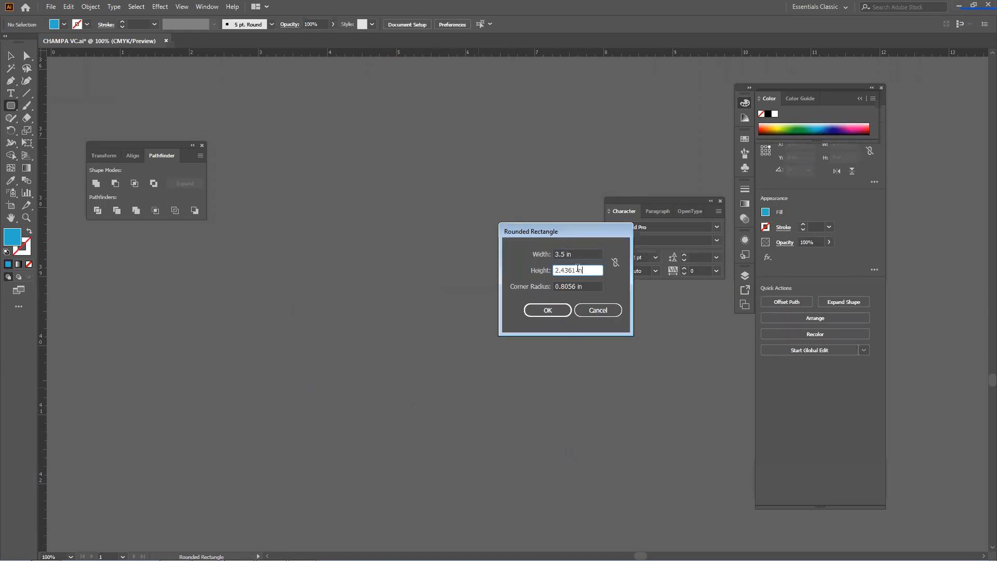
{"action": "type", "text": "2"}
{"action": "key", "text": "Return"}
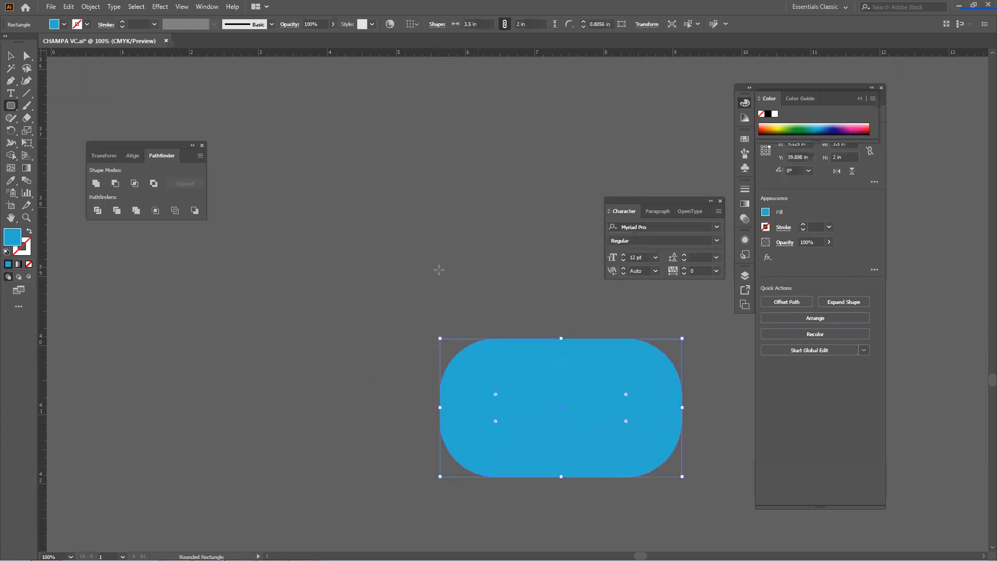
Create a 3.5 by 2 in sharp-cornered rectangle overlapping the rounded one, and fill it brownish orange.
{"action": "left_click_drag", "start_coordinate": [14, 113], "coordinate": [45, 108]}
{"action": "left_click", "coordinate": [381, 272]}
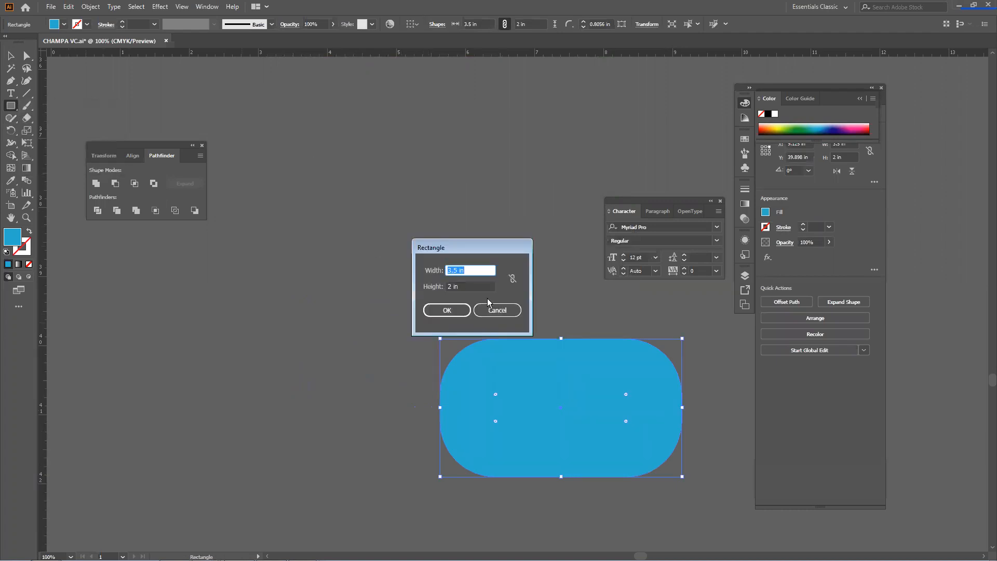
{"action": "left_click", "coordinate": [445, 311]}
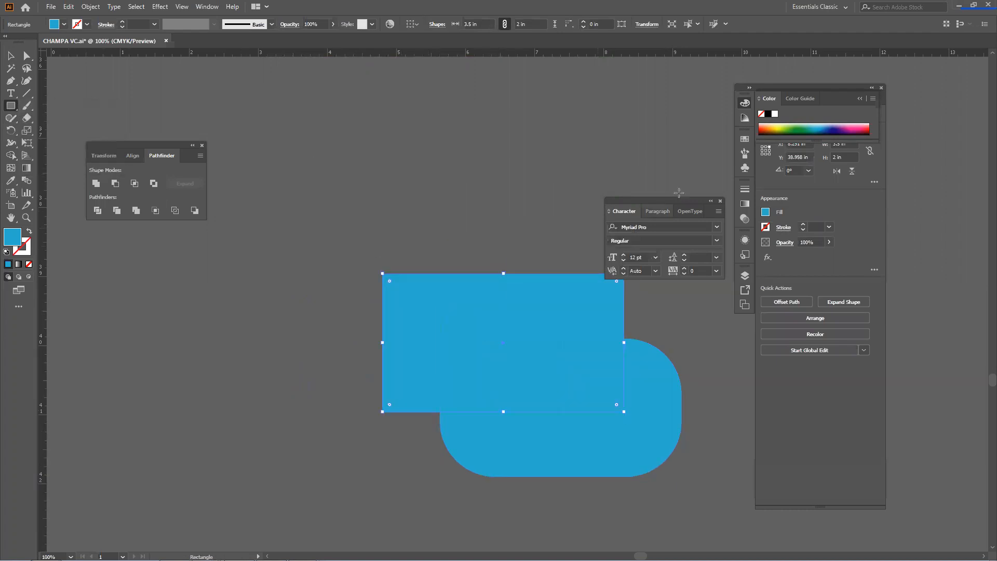
{"action": "left_click", "coordinate": [773, 127]}
Move the orange rectangle up and left, bring the blue rounded rectangle to the front, and place it over the orange one.
{"action": "key", "text": "v"}
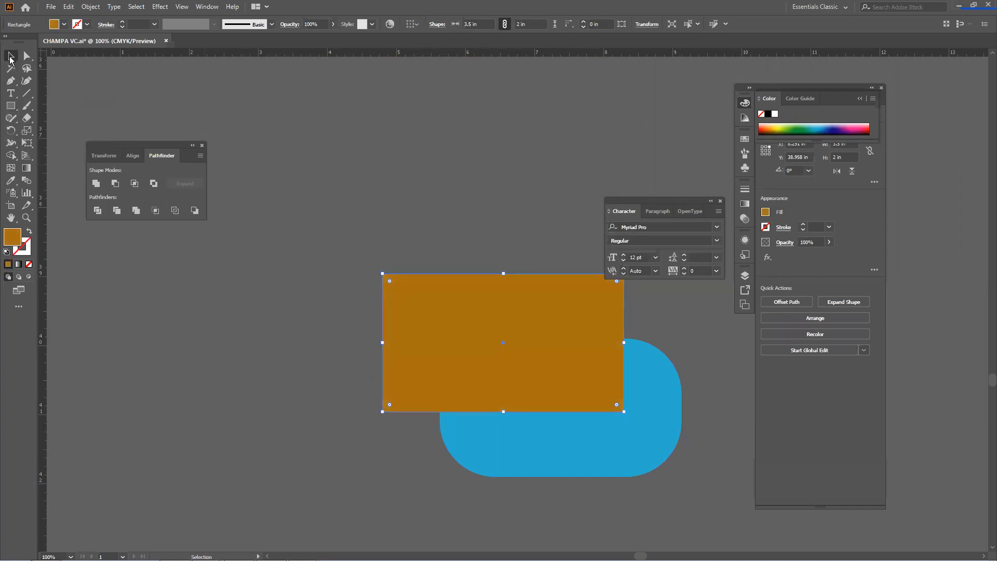
{"action": "left_click_drag", "start_coordinate": [322, 133], "coordinate": [306, 126]}
{"action": "left_click_drag", "start_coordinate": [432, 277], "coordinate": [301, 189]}
{"action": "left_click_drag", "start_coordinate": [590, 446], "coordinate": [469, 333]}
{"action": "right_click", "coordinate": [507, 311]}
{"action": "mouse_move", "coordinate": [556, 486]}
{"action": "left_click", "coordinate": [655, 496]}
{"action": "left_click_drag", "start_coordinate": [470, 319], "coordinate": [422, 283]}
Align the blue rounded rectangle and the orange rectangle to each other's horizontal and vertical centers.
{"action": "left_click_drag", "start_coordinate": [558, 396], "coordinate": [307, 189]}
{"action": "left_click_drag", "start_coordinate": [314, 136], "coordinate": [351, 225]}
{"action": "left_click", "coordinate": [133, 155]}
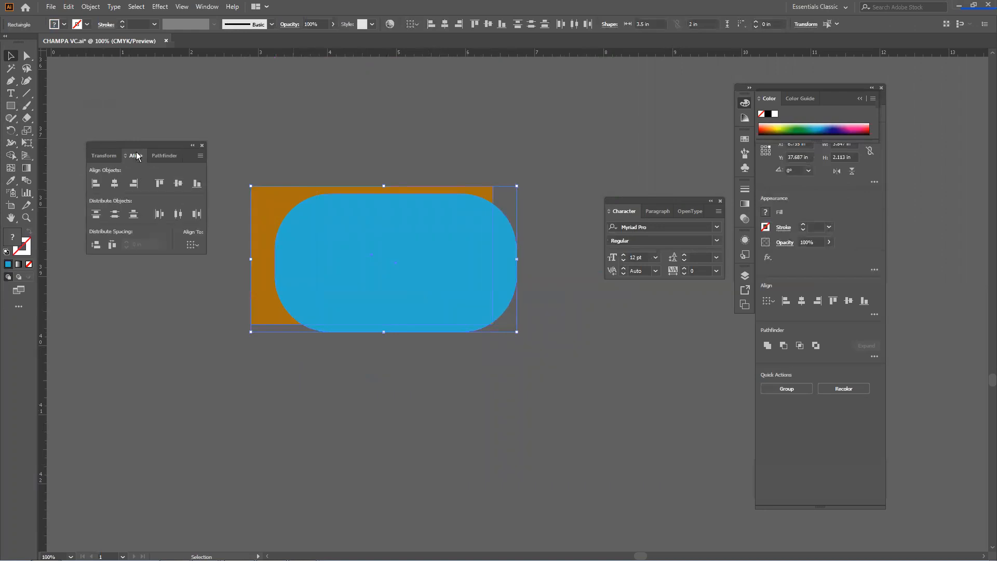
{"action": "left_click", "coordinate": [115, 183]}
{"action": "left_click", "coordinate": [177, 184]}
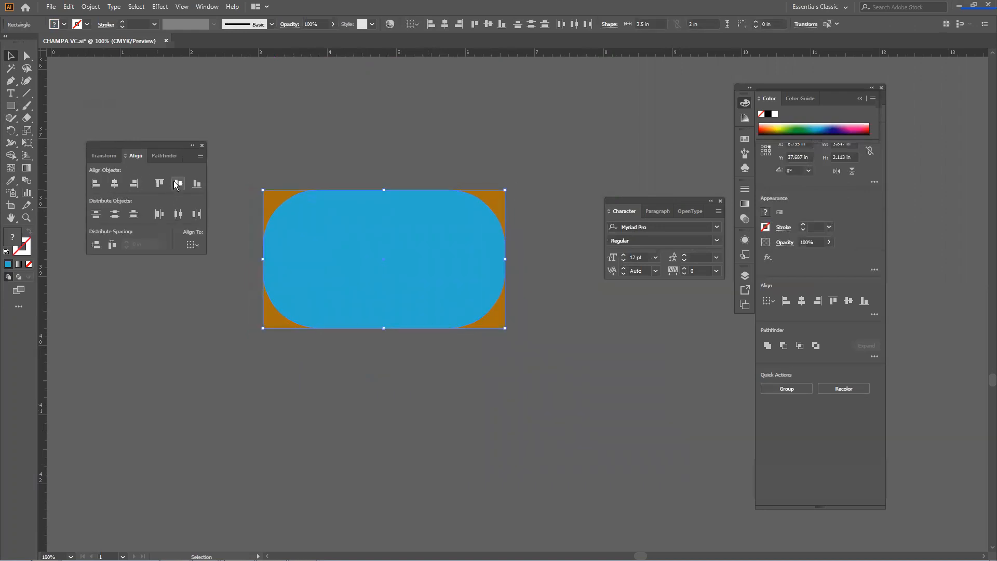
{"action": "left_click", "coordinate": [280, 162]}
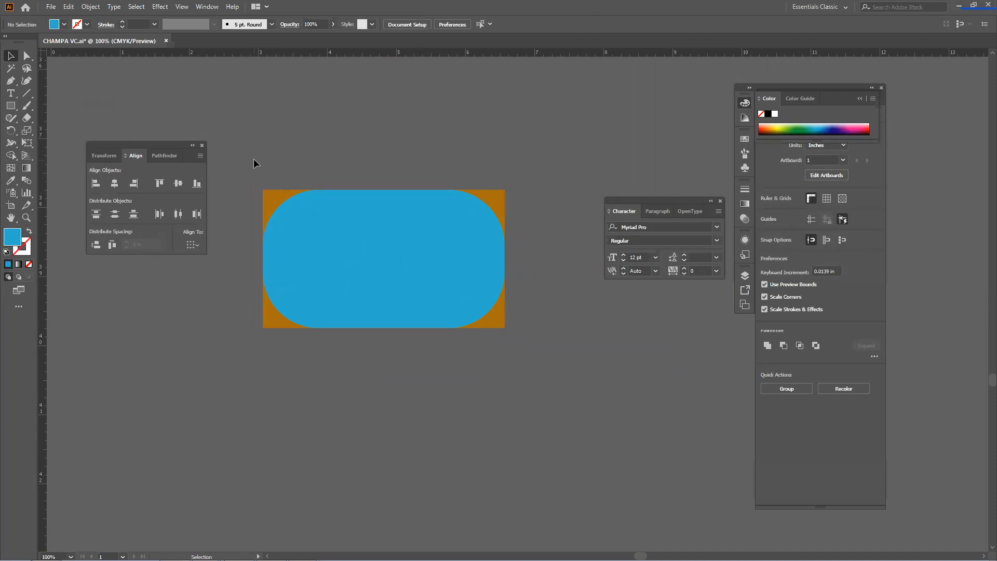
Divide the stacked blue and orange rectangles with Pathfinder, and ungroup the resulting pieces.
{"action": "left_click_drag", "start_coordinate": [515, 369], "coordinate": [515, 369]}
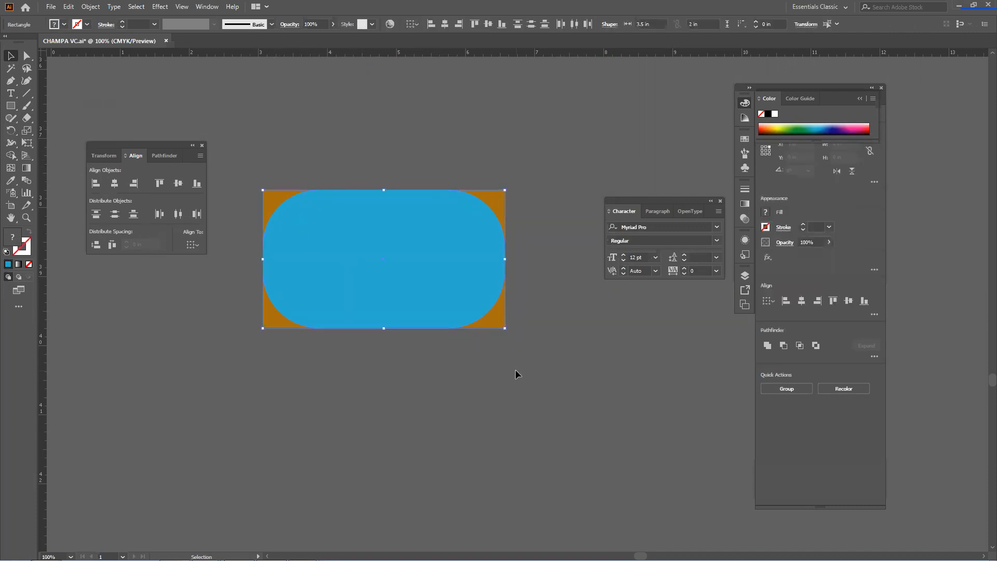
{"action": "left_click", "coordinate": [158, 154]}
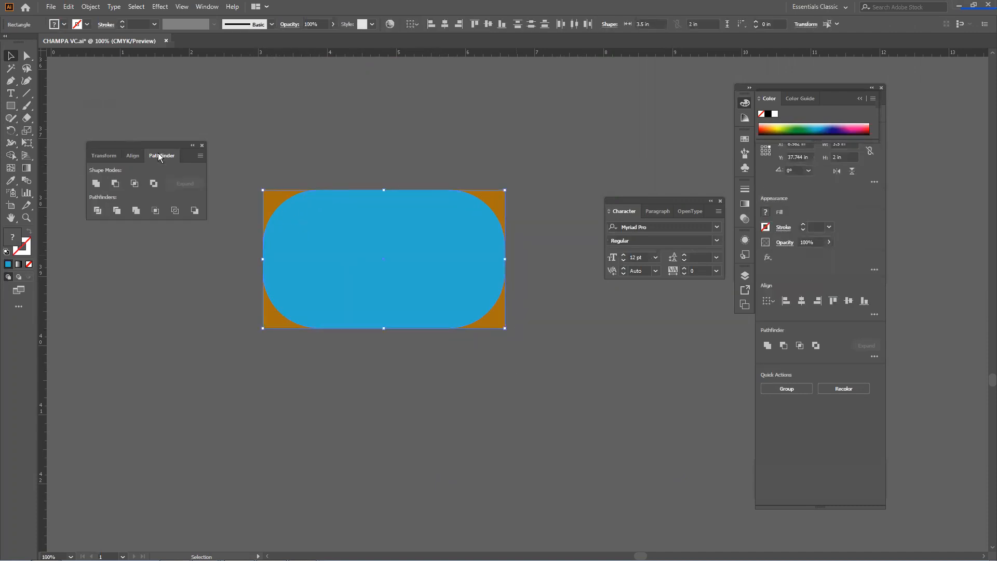
{"action": "left_click", "coordinate": [103, 210]}
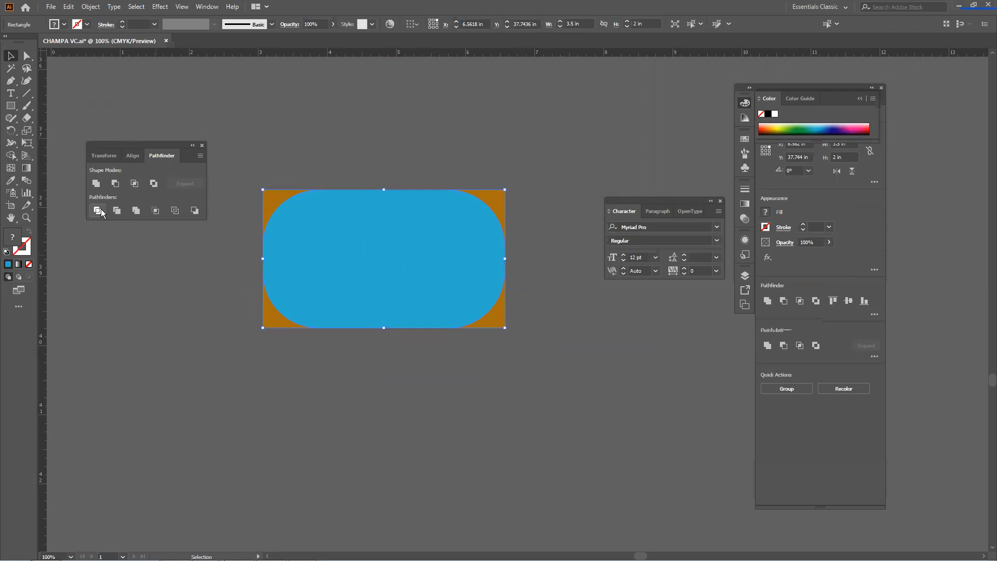
{"action": "right_click", "coordinate": [275, 227]}
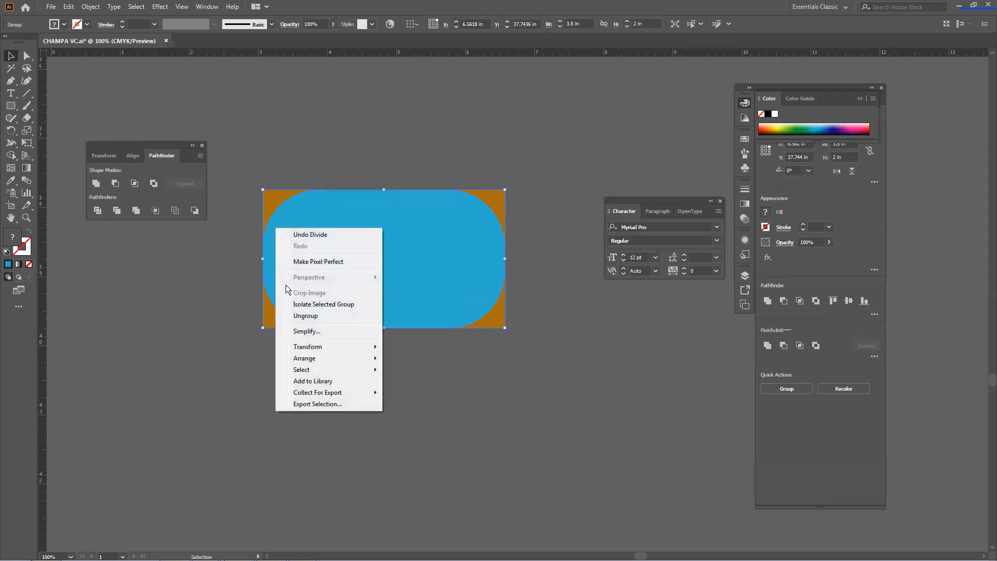
{"action": "left_click", "coordinate": [304, 316]}
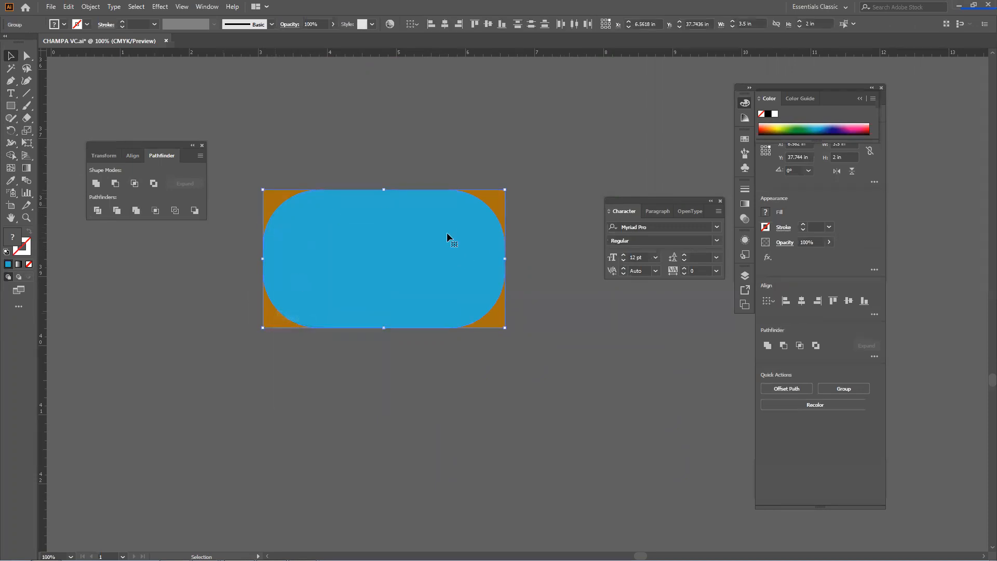
{"action": "left_click", "coordinate": [588, 385]}
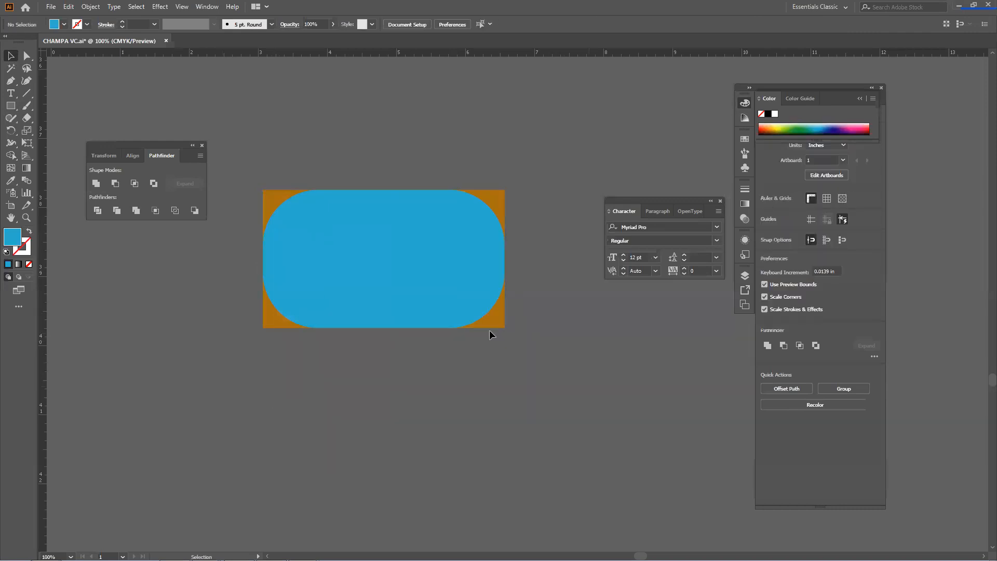
Move the lower-right and upper-left orange corner pieces out to the empty area below right of the blue shape.
{"action": "left_click_drag", "start_coordinate": [490, 327], "coordinate": [557, 392]}
{"action": "left_click_drag", "start_coordinate": [274, 210], "coordinate": [602, 397]}
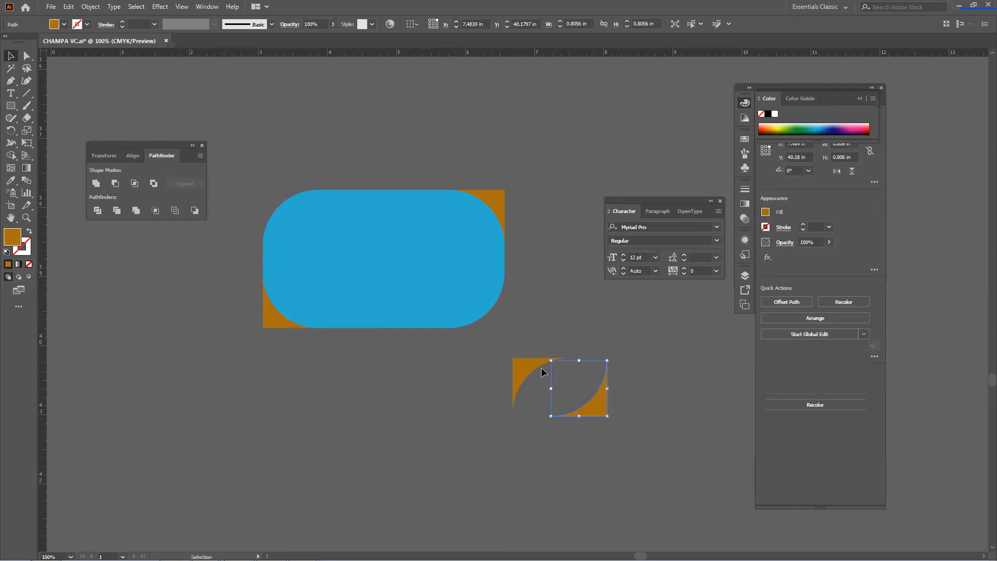
{"action": "left_click_drag", "start_coordinate": [530, 367], "coordinate": [553, 384]}
{"action": "left_click", "coordinate": [498, 373]}
Unite the blue shape with its two remaining orange corners into a single blue card shape.
{"action": "left_click_drag", "start_coordinate": [241, 167], "coordinate": [267, 198]}
{"action": "left_click_drag", "start_coordinate": [488, 339], "coordinate": [517, 341]}
{"action": "left_click", "coordinate": [96, 183]}
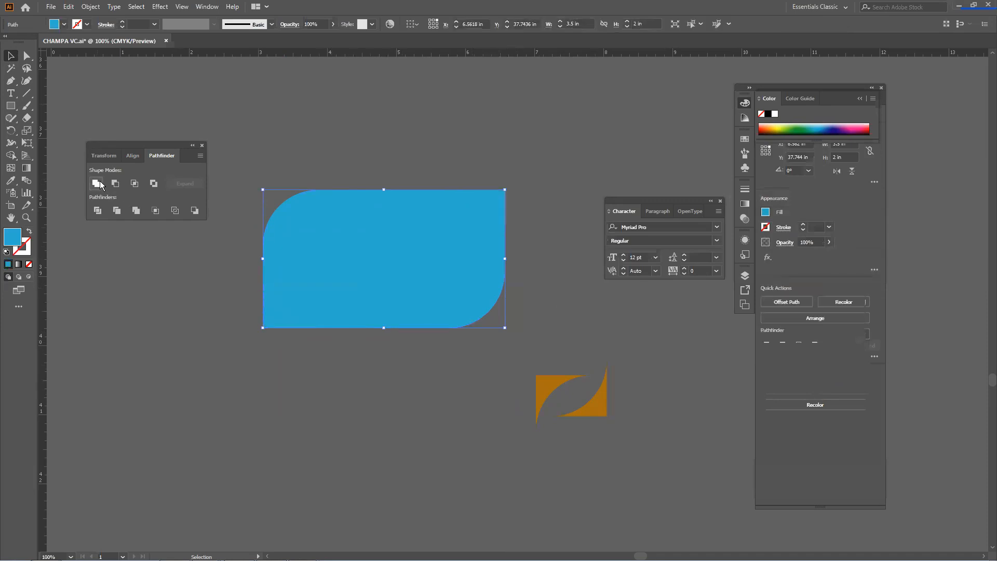
{"action": "left_click", "coordinate": [312, 165]}
Shift the united blue card slightly left, and move the loose upper-left orange corner piece closer to the other one.
{"action": "left_click_drag", "start_coordinate": [399, 233], "coordinate": [351, 232]}
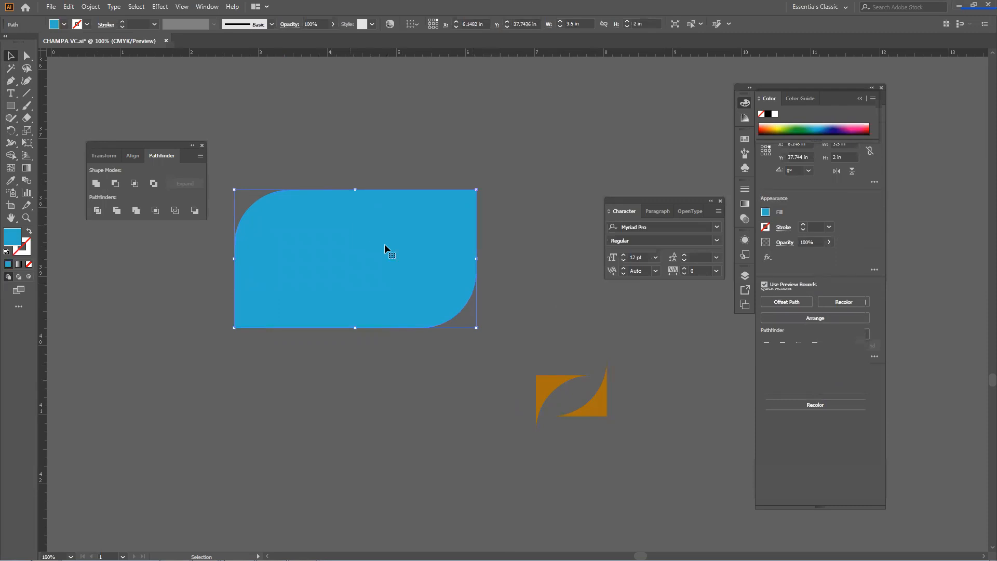
{"action": "left_click_drag", "start_coordinate": [548, 391], "coordinate": [561, 404]}
{"action": "left_click", "coordinate": [508, 384]}
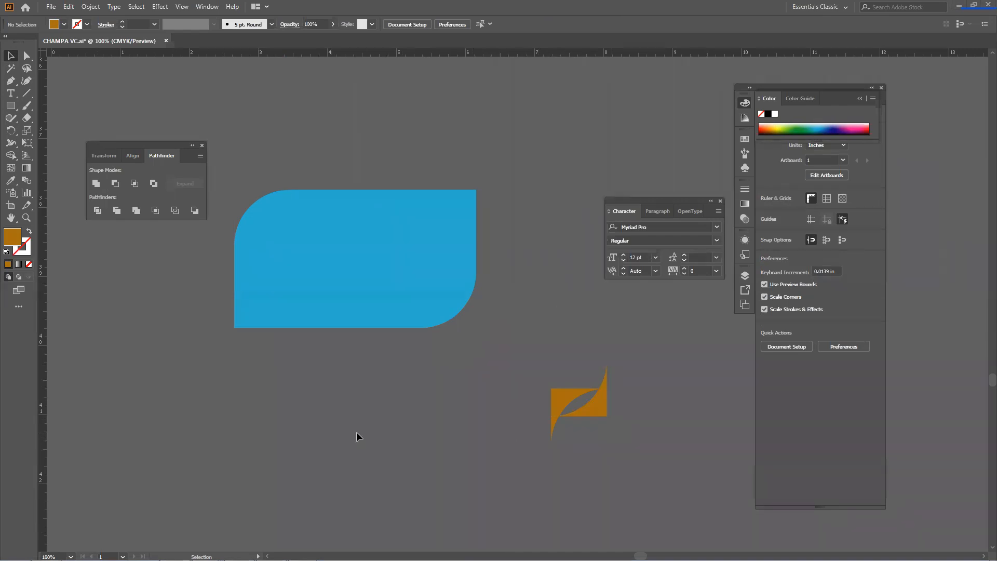
Draw an orange ellipse and an overlapping hexagon about 2.95 by 2.9 in below the card, and fill the hexagon green.
{"action": "scroll", "coordinate": [356, 432], "scroll_direction": "down", "scroll_amount": 10}
{"action": "left_click_drag", "start_coordinate": [11, 106], "coordinate": [63, 130]}
{"action": "left_click_drag", "start_coordinate": [151, 313], "coordinate": [363, 474]}
{"action": "left_click_drag", "start_coordinate": [14, 109], "coordinate": [52, 143]}
{"action": "left_click_drag", "start_coordinate": [396, 308], "coordinate": [468, 385]}
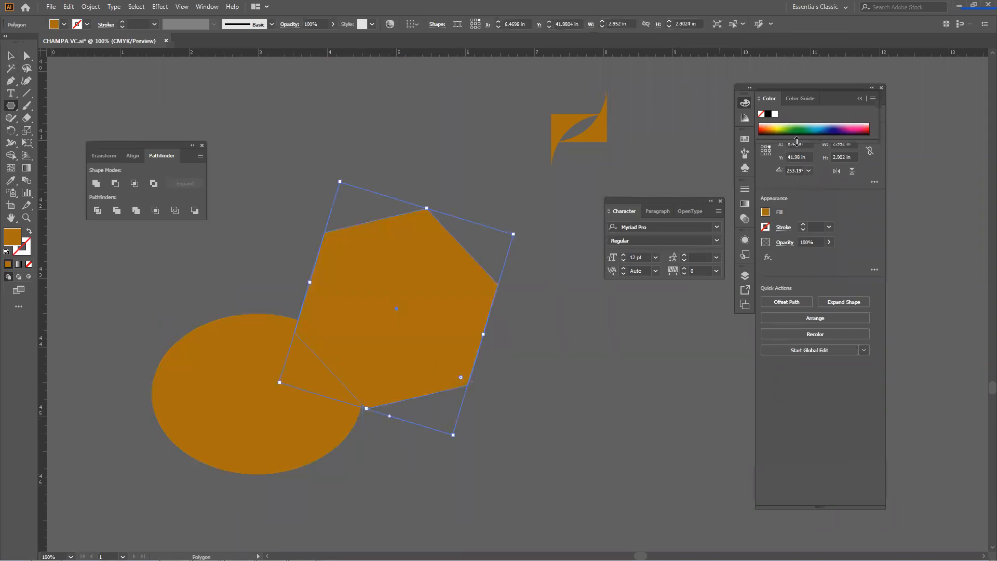
{"action": "left_click", "coordinate": [801, 130]}
Move the green hexagon down over the orange ellipse's right side, and unite the two shapes.
{"action": "left_click", "coordinate": [9, 57]}
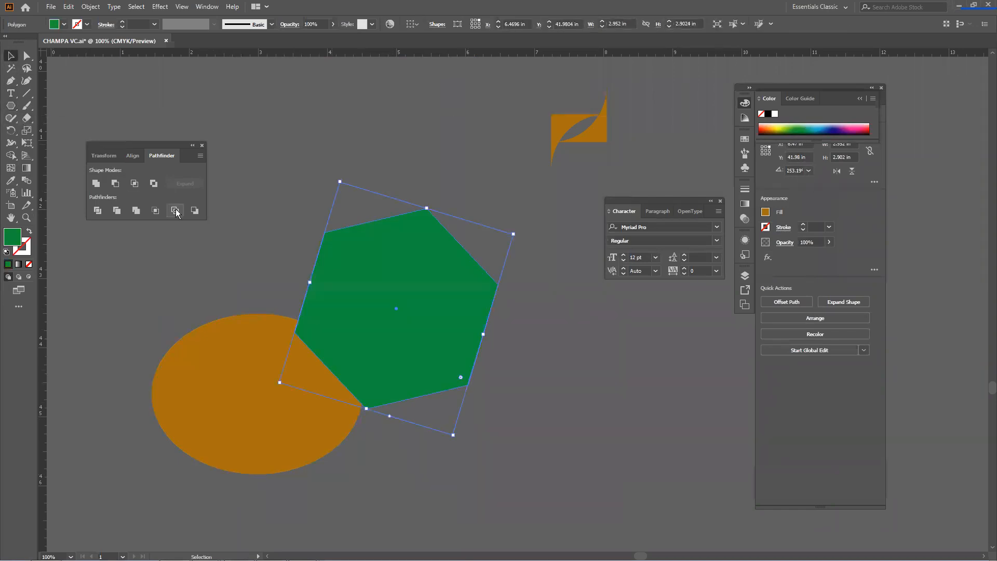
{"action": "left_click", "coordinate": [217, 241]}
{"action": "left_click_drag", "start_coordinate": [381, 336], "coordinate": [375, 412]}
{"action": "left_click", "coordinate": [510, 439]}
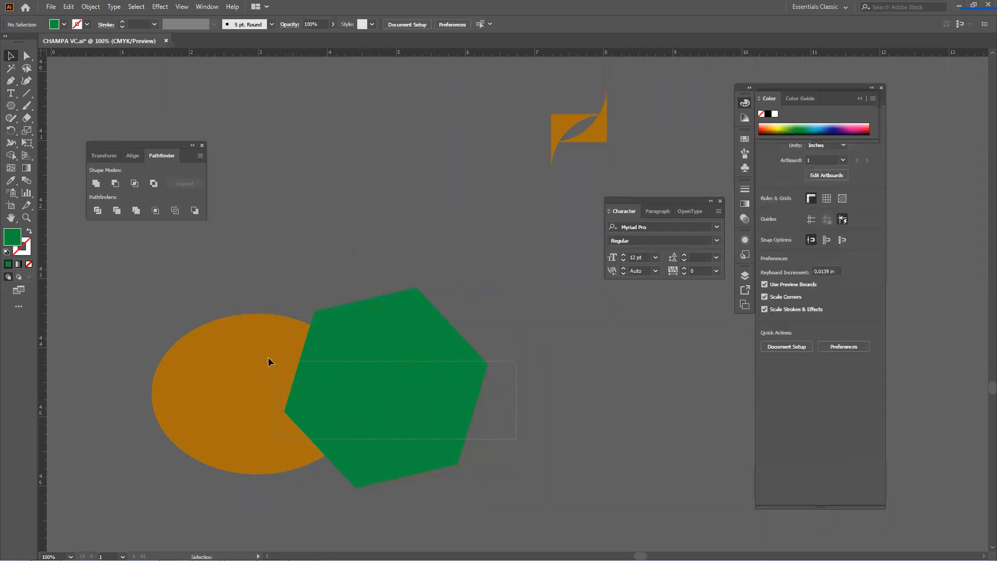
{"action": "left_click_drag", "start_coordinate": [268, 357], "coordinate": [266, 356]}
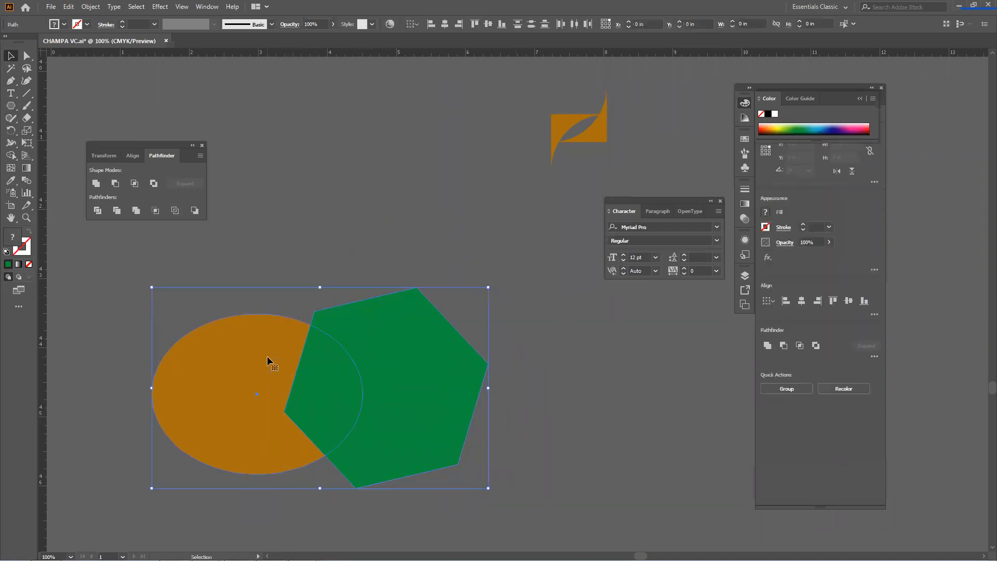
{"action": "left_click", "coordinate": [95, 183]}
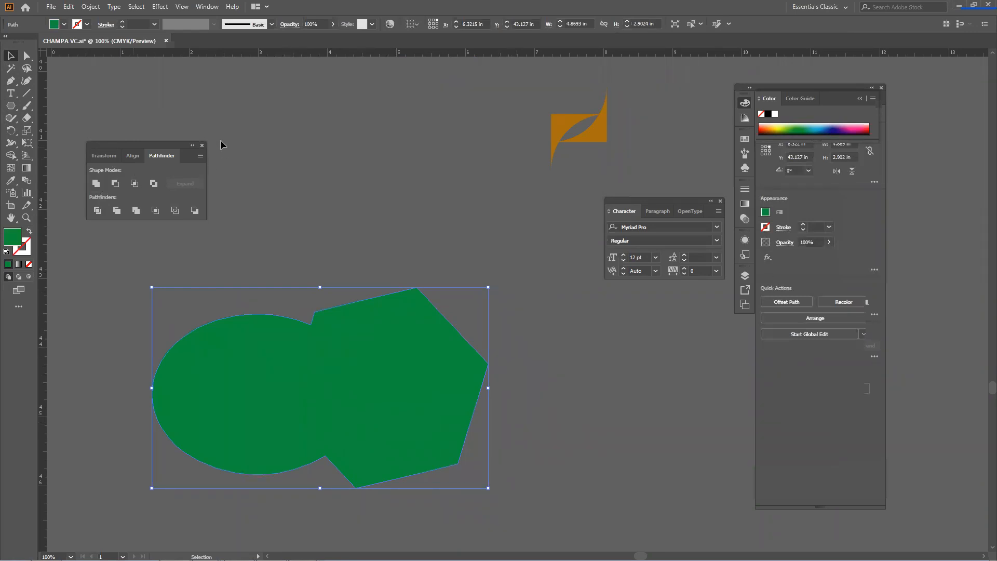
{"action": "left_click", "coordinate": [246, 194]}
Draw a small hexagon about 1.75 by 1.85 in over the green shape's upper-left edge, and fill it pink.
{"action": "left_click", "coordinate": [10, 106]}
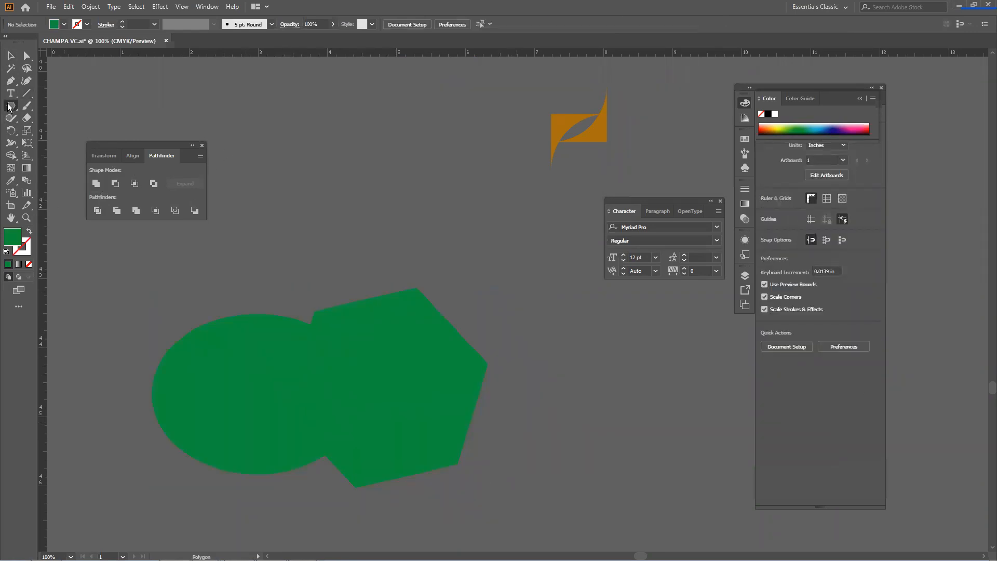
{"action": "left_click_drag", "start_coordinate": [154, 312], "coordinate": [204, 357]}
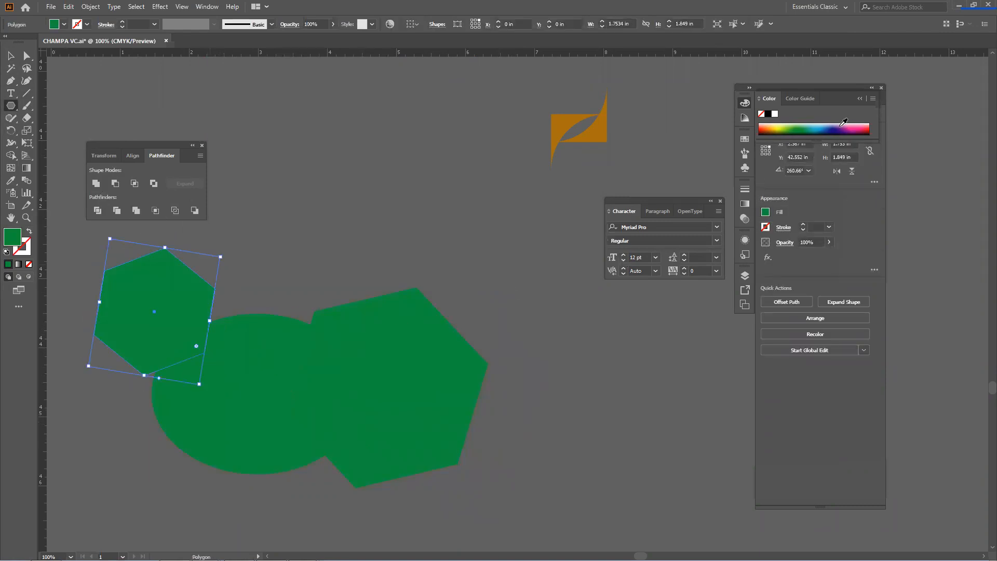
{"action": "left_click", "coordinate": [855, 127]}
Shift the green shape slightly right, and unite it with the overlapping pink hexagon.
{"action": "left_click", "coordinate": [10, 56]}
{"action": "left_click_drag", "start_coordinate": [325, 407], "coordinate": [297, 384]}
{"action": "left_click_drag", "start_coordinate": [538, 393], "coordinate": [146, 279]}
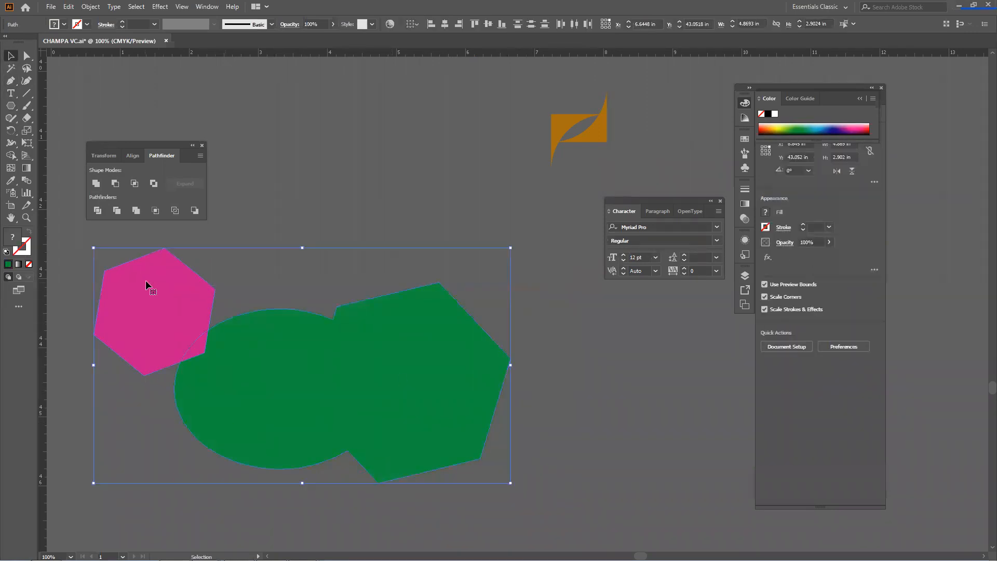
{"action": "left_click", "coordinate": [96, 184]}
{"action": "left_click", "coordinate": [440, 188]}
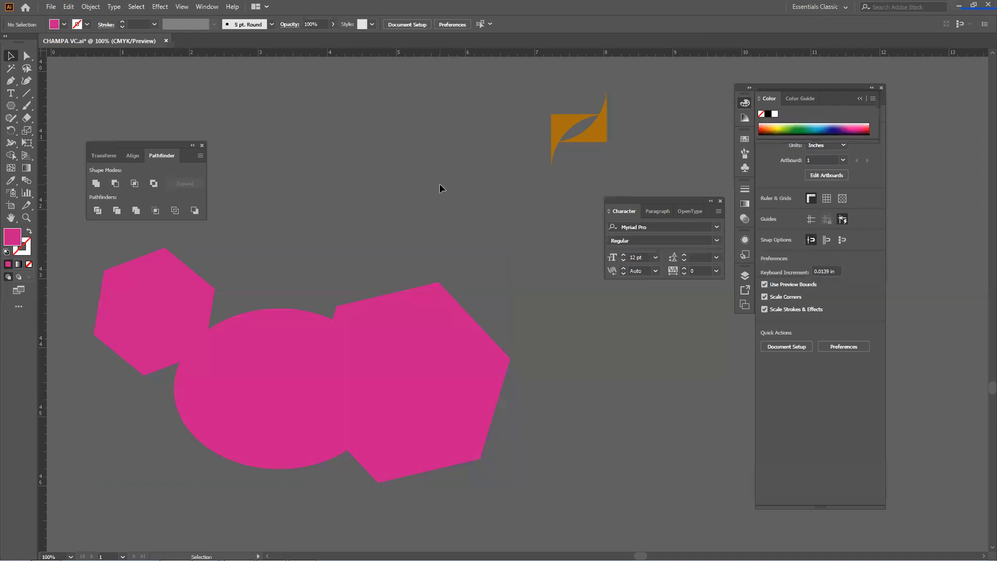
Create a 3.5 by 2 in pink rectangle in the empty area below the united pink shape.
{"action": "scroll", "coordinate": [439, 184], "scroll_direction": "down", "scroll_amount": 10}
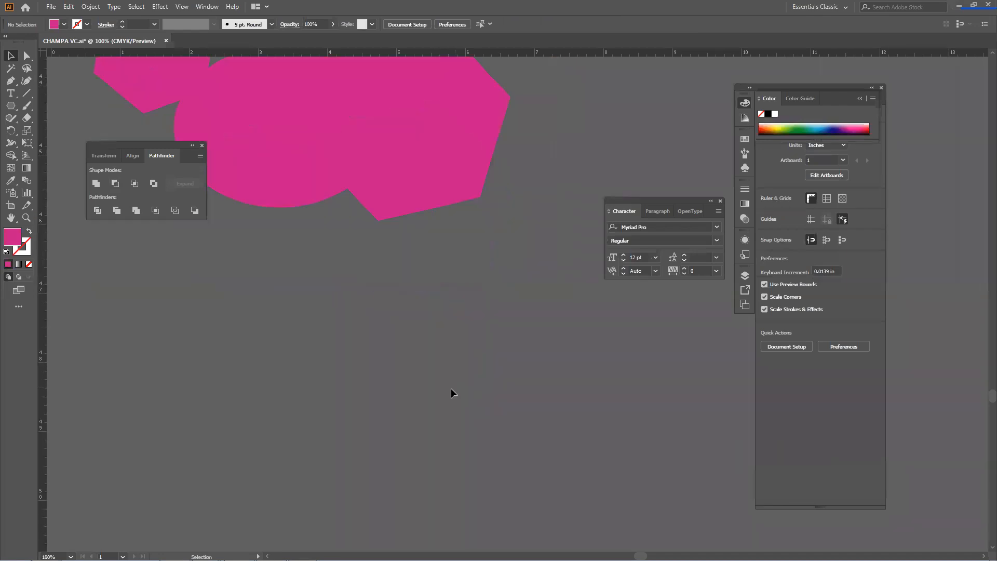
{"action": "left_click_drag", "start_coordinate": [10, 108], "coordinate": [46, 109]}
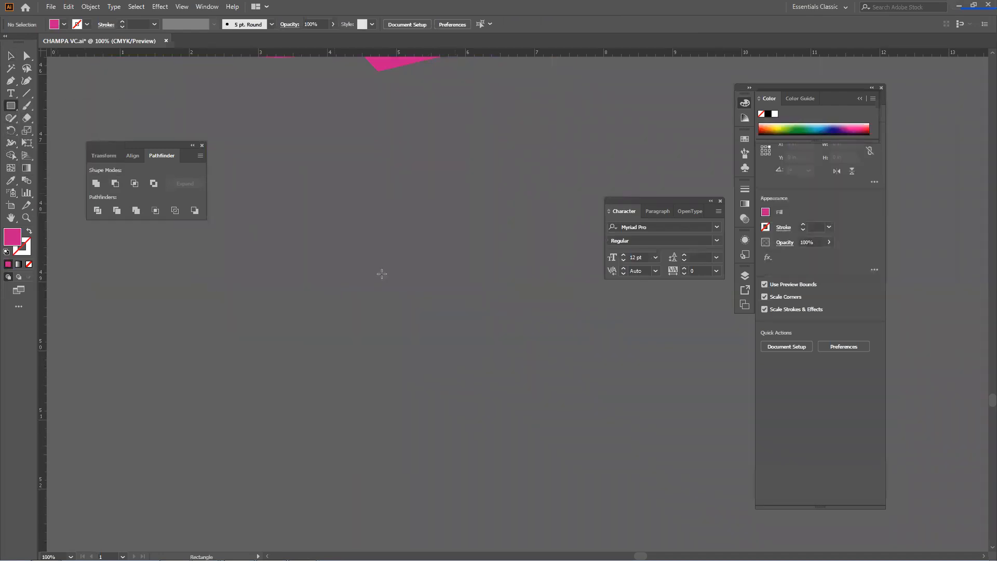
{"action": "left_click", "coordinate": [391, 315]}
{"action": "left_click", "coordinate": [449, 312]}
{"action": "scroll", "coordinate": [292, 296], "scroll_direction": "down", "scroll_amount": 2}
{"action": "left_click_drag", "start_coordinate": [420, 270], "coordinate": [226, 299]}
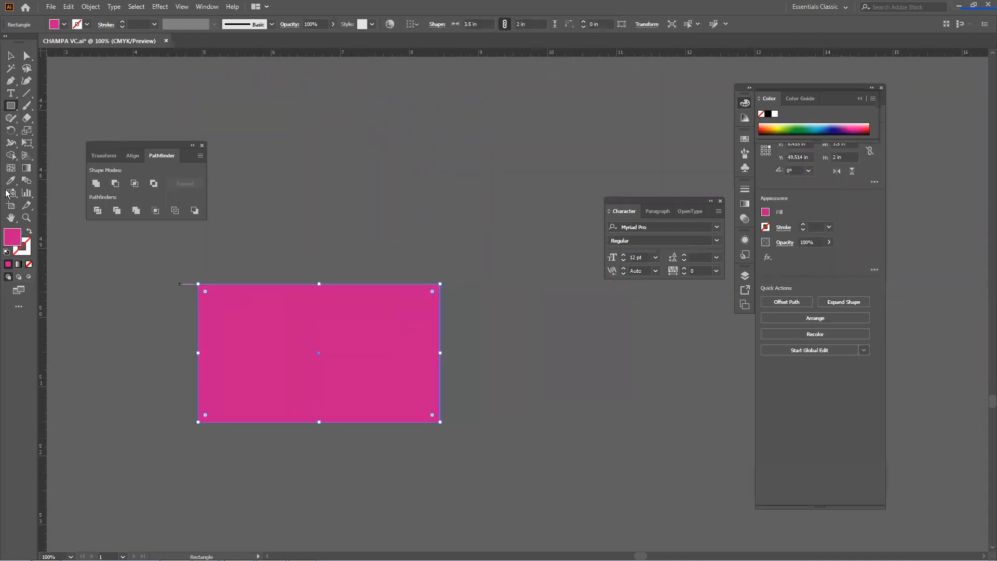
Create a 3.5 by 2 in rounded rectangle overlapping the upper right of the pink rectangle.
{"action": "left_click_drag", "start_coordinate": [10, 109], "coordinate": [47, 119]}
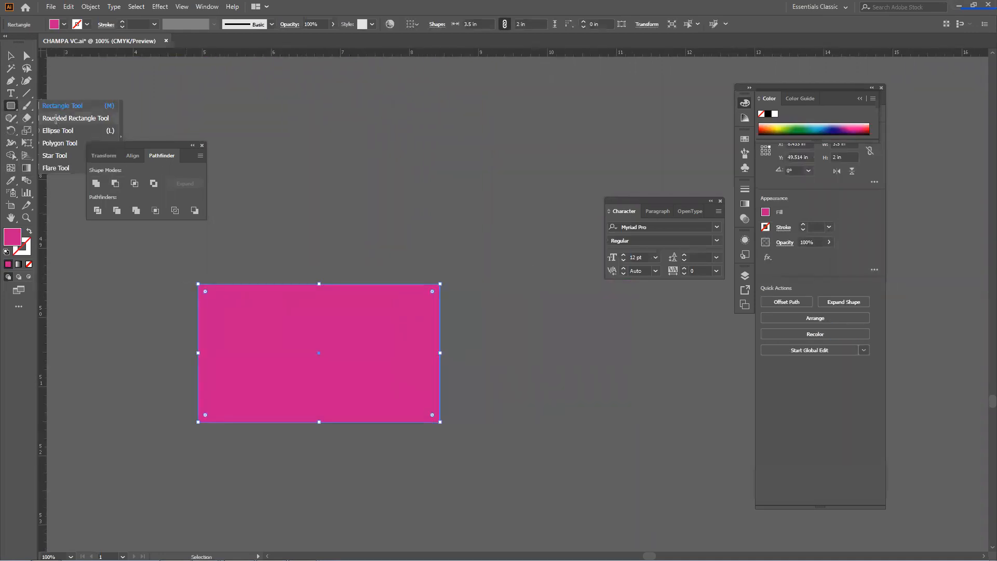
{"action": "left_click", "coordinate": [279, 206]}
{"action": "left_click", "coordinate": [546, 311]}
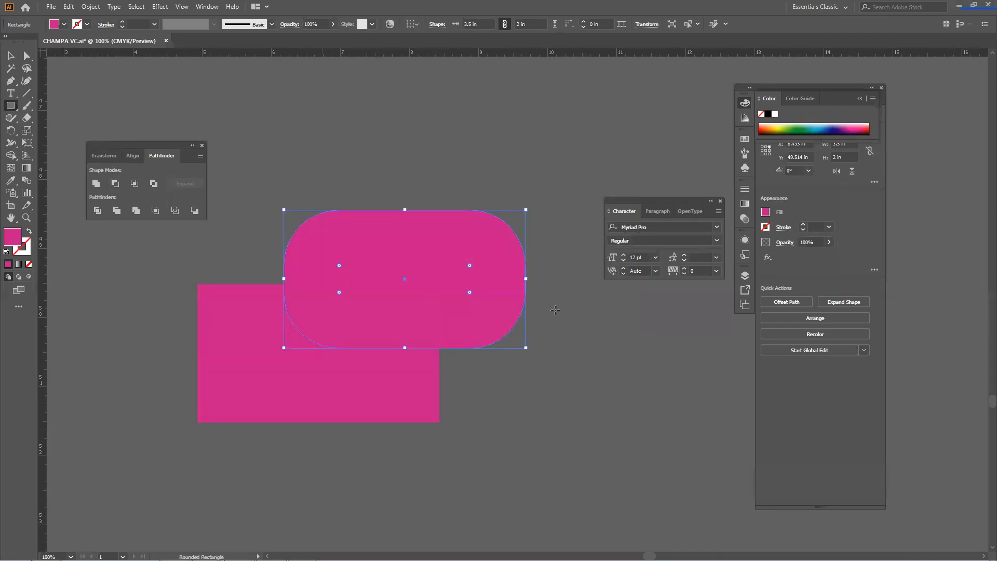
Fill the rounded rectangle dark purple, and move it down over the pink rectangle.
{"action": "left_click", "coordinate": [848, 128]}
{"action": "left_click", "coordinate": [11, 56]}
{"action": "left_click", "coordinate": [333, 179]}
{"action": "left_click_drag", "start_coordinate": [365, 221], "coordinate": [363, 279]}
Align the left edges and vertical centers of the pink rectangle and the purple rounded rectangle.
{"action": "left_click_drag", "start_coordinate": [389, 451], "coordinate": [169, 240]}
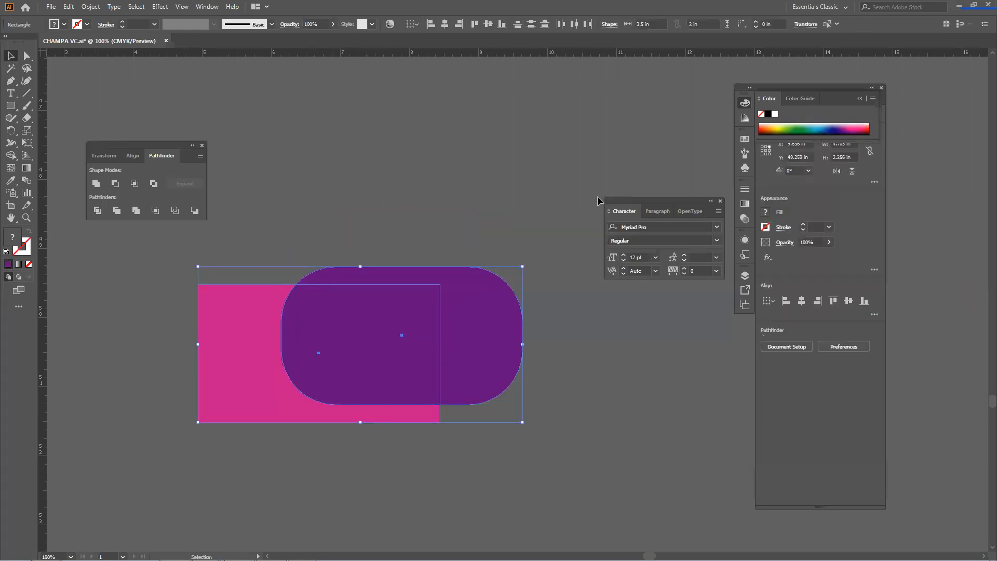
{"action": "left_click", "coordinate": [136, 155]}
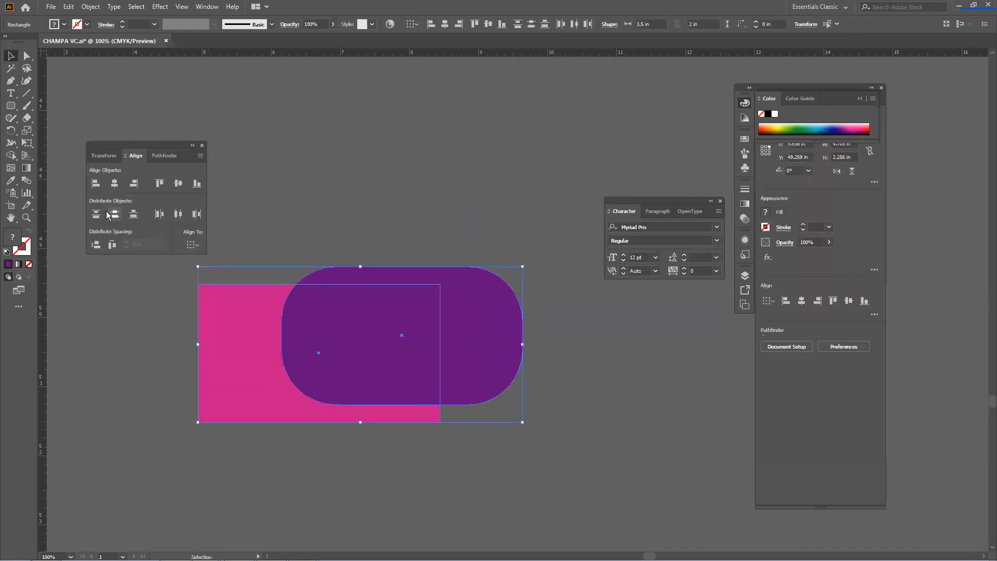
{"action": "left_click", "coordinate": [96, 184]}
{"action": "left_click", "coordinate": [178, 184]}
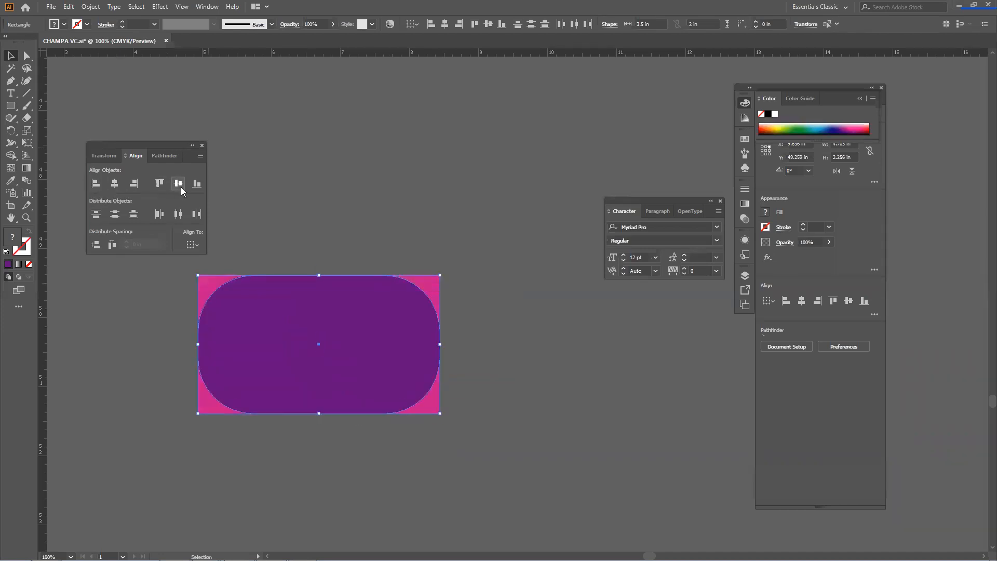
Divide the stacked pink and purple rectangles with Pathfinder, and ungroup the resulting pieces.
{"action": "left_click_drag", "start_coordinate": [301, 200], "coordinate": [433, 414]}
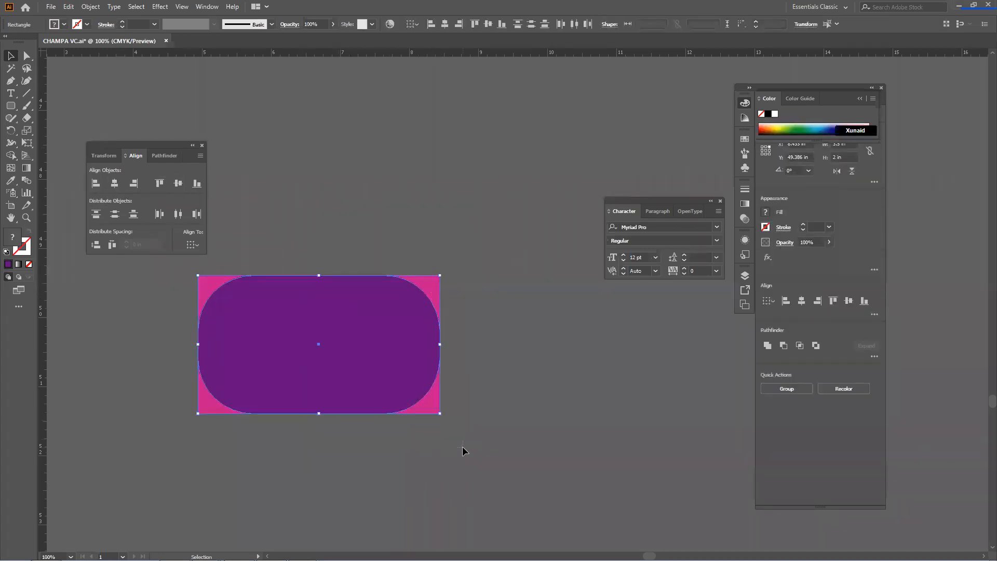
{"action": "left_click", "coordinate": [154, 154]}
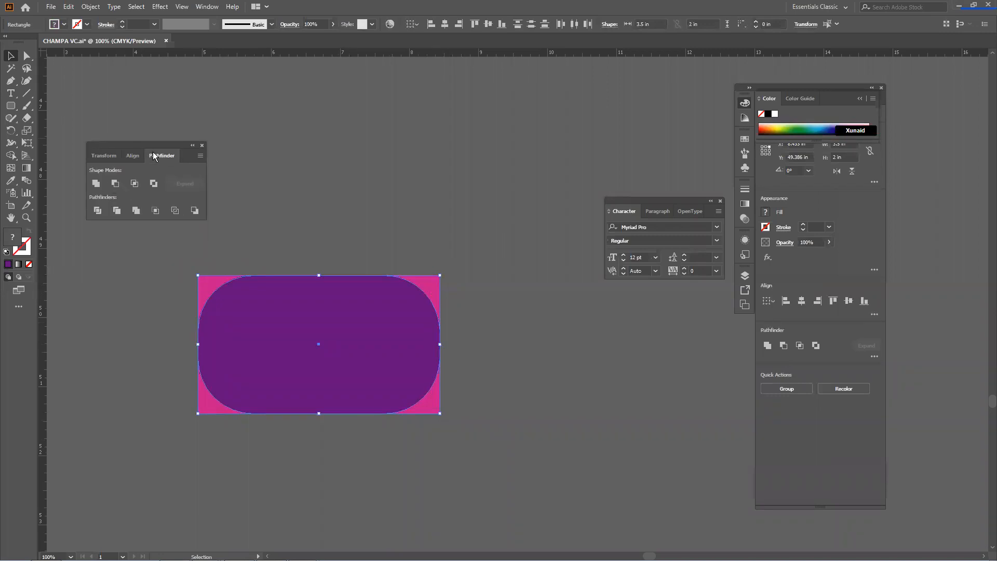
{"action": "left_click", "coordinate": [96, 210]}
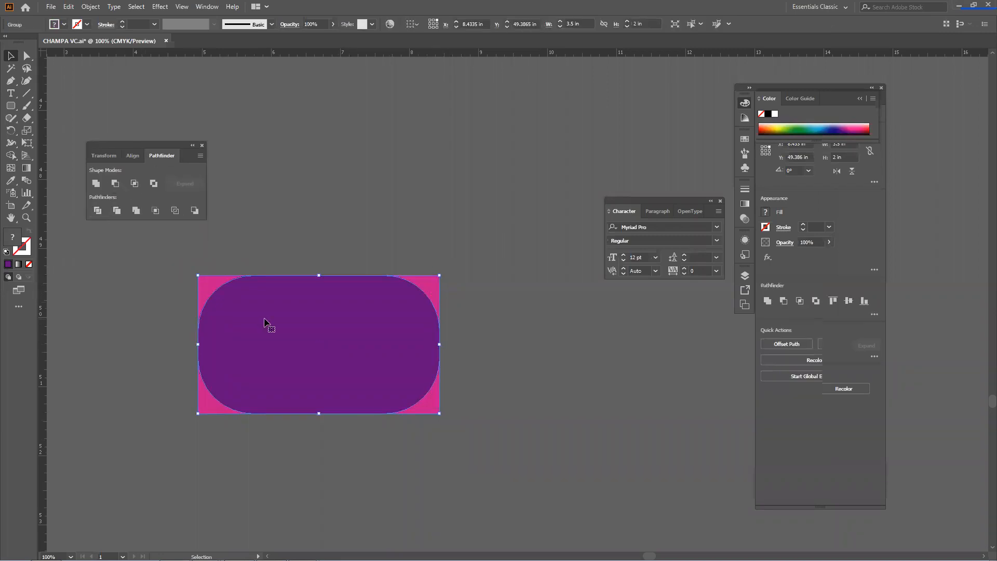
{"action": "right_click", "coordinate": [264, 319]}
{"action": "left_click", "coordinate": [287, 408]}
{"action": "left_click", "coordinate": [306, 444]}
Move the bottom-left and top-right pink corner pieces out to the left of the purple shape.
{"action": "left_click_drag", "start_coordinate": [205, 413], "coordinate": [150, 444]}
{"action": "left_click_drag", "start_coordinate": [434, 291], "coordinate": [152, 372]}
{"action": "left_click_drag", "start_coordinate": [159, 435], "coordinate": [125, 428]}
{"action": "left_click_drag", "start_coordinate": [138, 365], "coordinate": [117, 366]}
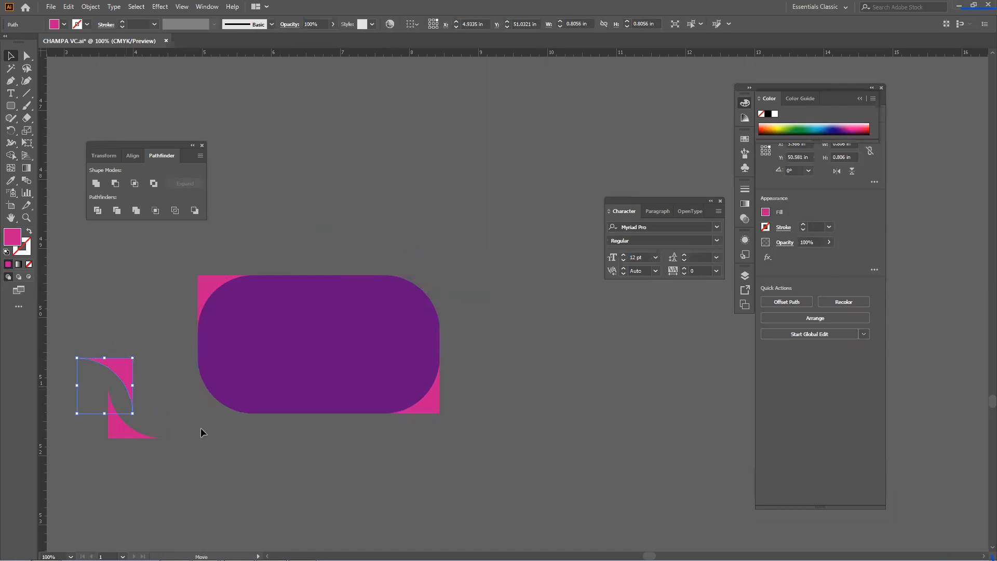
{"action": "left_click", "coordinate": [200, 428]}
Pull the purple shape away from the two remaining pink corners, and undo the move.
{"action": "left_click_drag", "start_coordinate": [202, 311], "coordinate": [467, 437]}
{"action": "left_click_drag", "start_coordinate": [415, 292], "coordinate": [461, 249]}
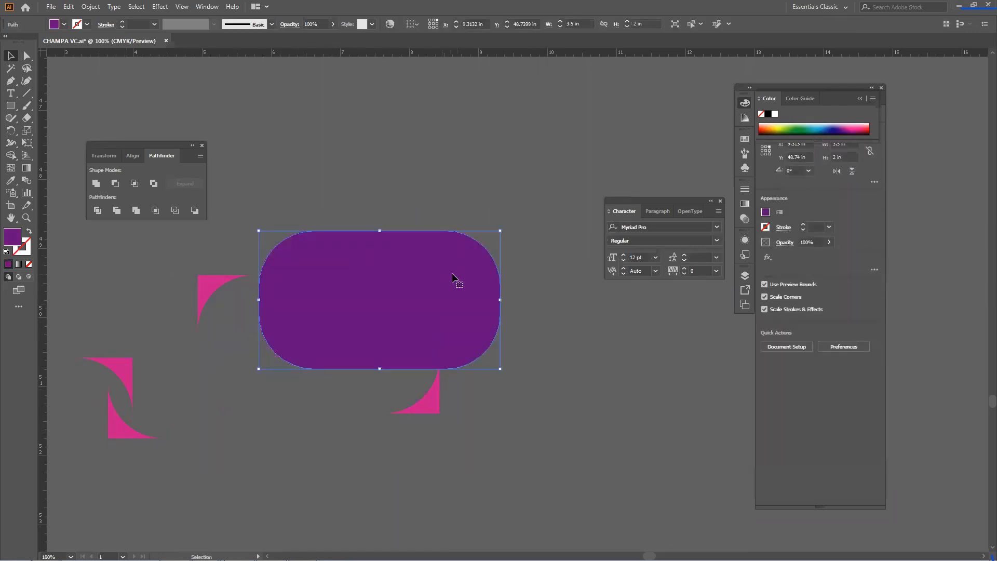
{"action": "key", "text": "ctrl+z"}
{"action": "left_click", "coordinate": [531, 332]}
Unite the purple shape with its top-left and bottom-right pink corners, and fill the result yellow.
{"action": "left_click_drag", "start_coordinate": [512, 418], "coordinate": [204, 254]}
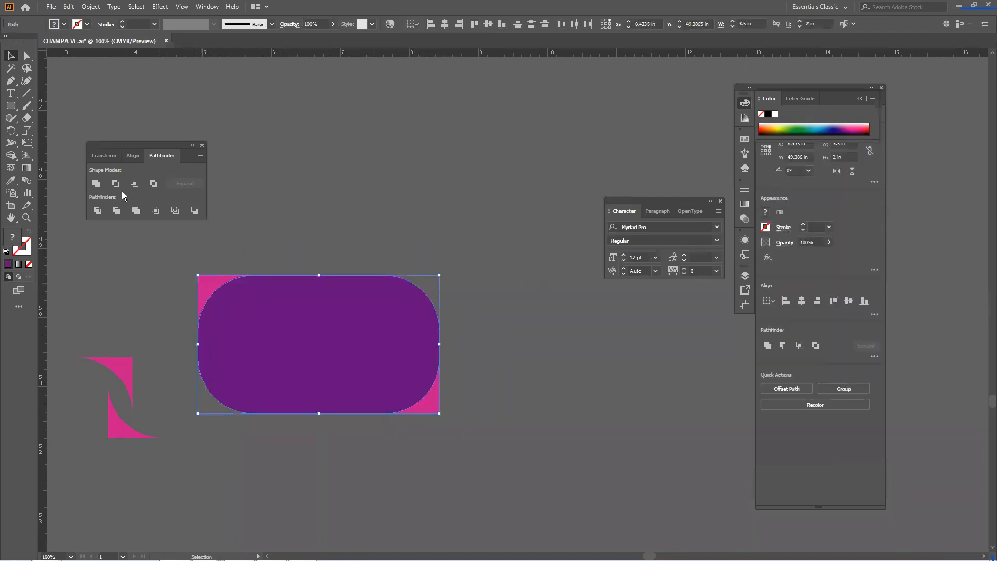
{"action": "left_click", "coordinate": [102, 185]}
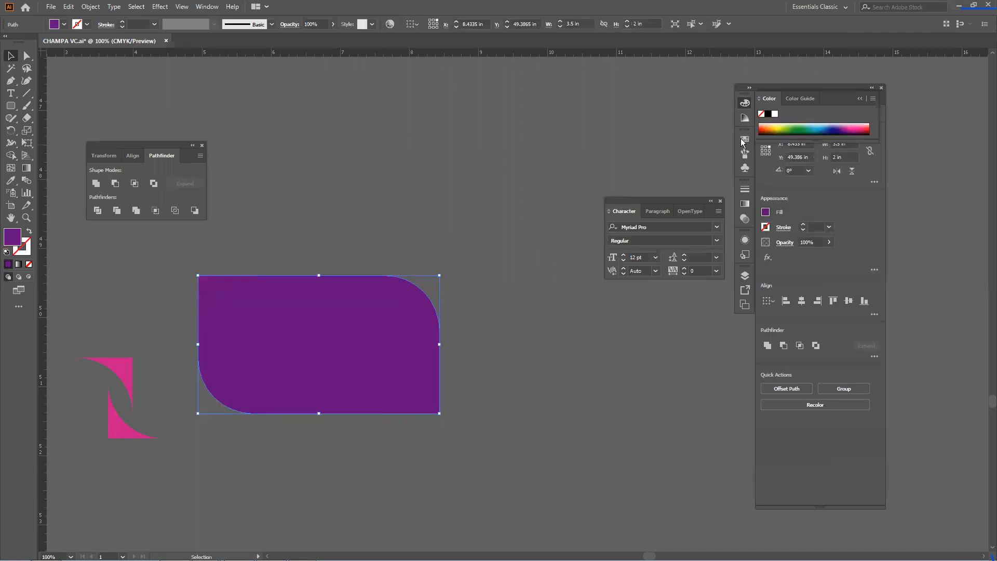
{"action": "left_click", "coordinate": [782, 130]}
{"action": "left_click", "coordinate": [782, 126]}
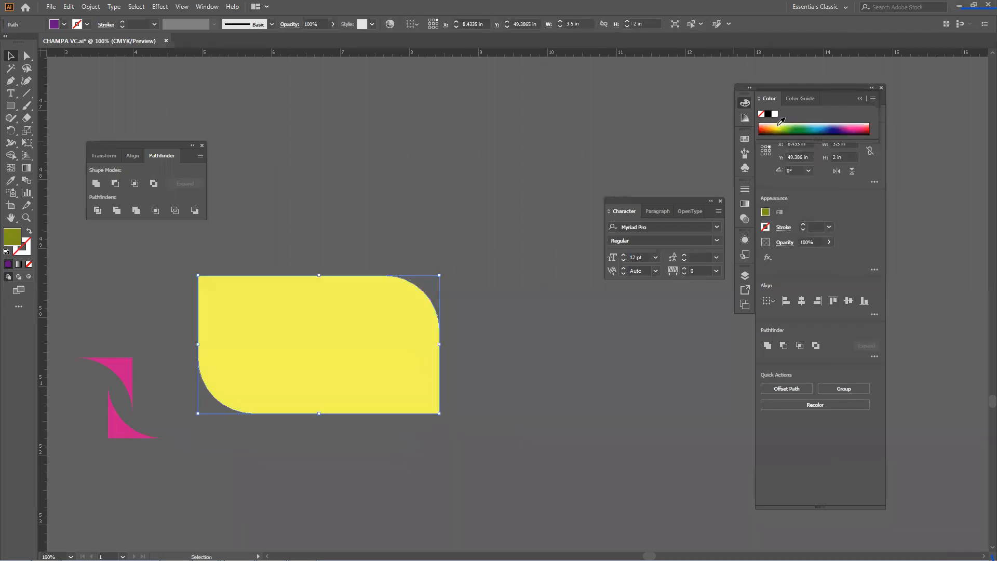
Shift the yellow shape right, and undo back to the separate purple shape and pink corner pieces.
{"action": "left_click", "coordinate": [316, 178]}
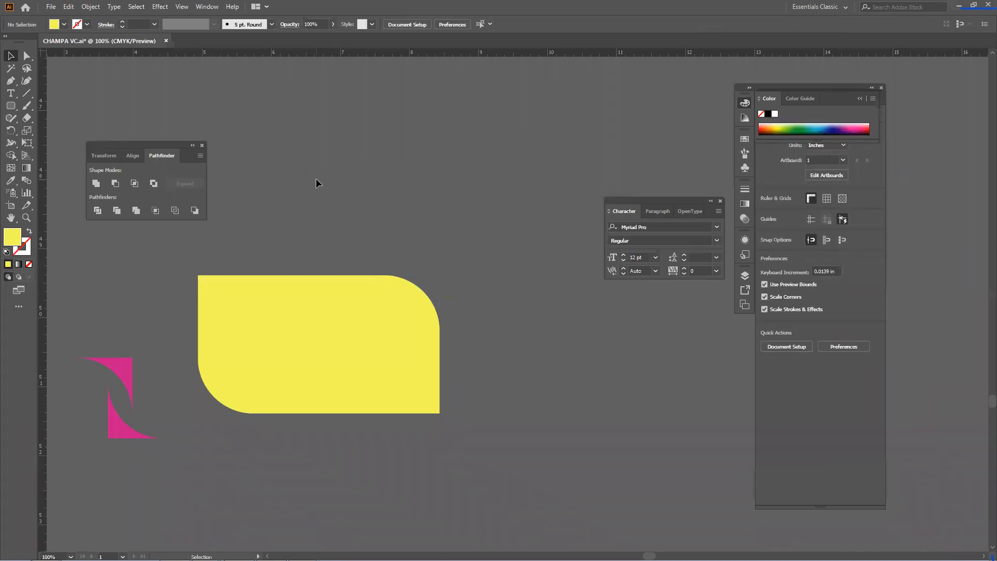
{"action": "left_click_drag", "start_coordinate": [385, 322], "coordinate": [457, 322]}
{"action": "scroll", "coordinate": [458, 319], "scroll_direction": "down", "scroll_amount": 2}
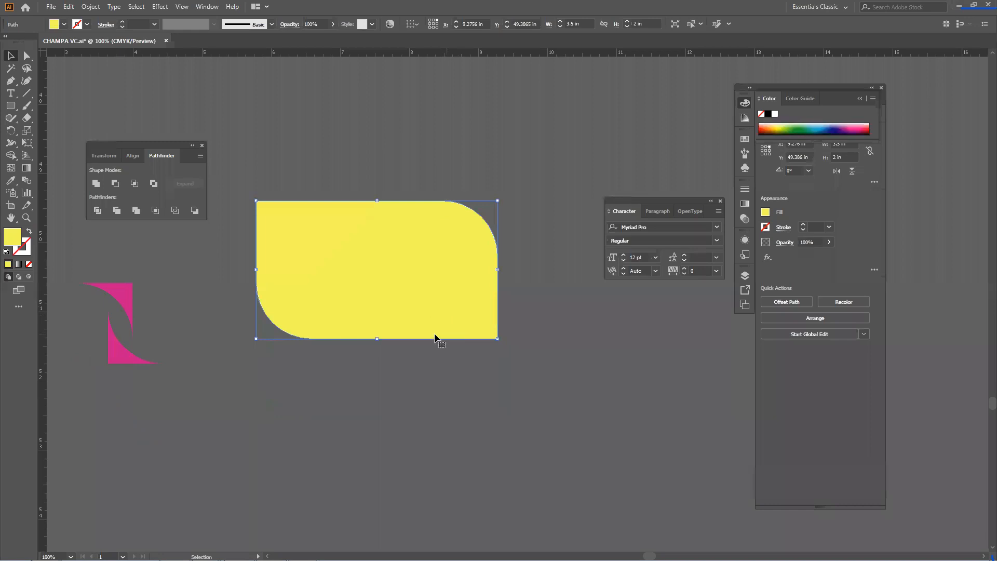
{"action": "left_click", "coordinate": [439, 365]}
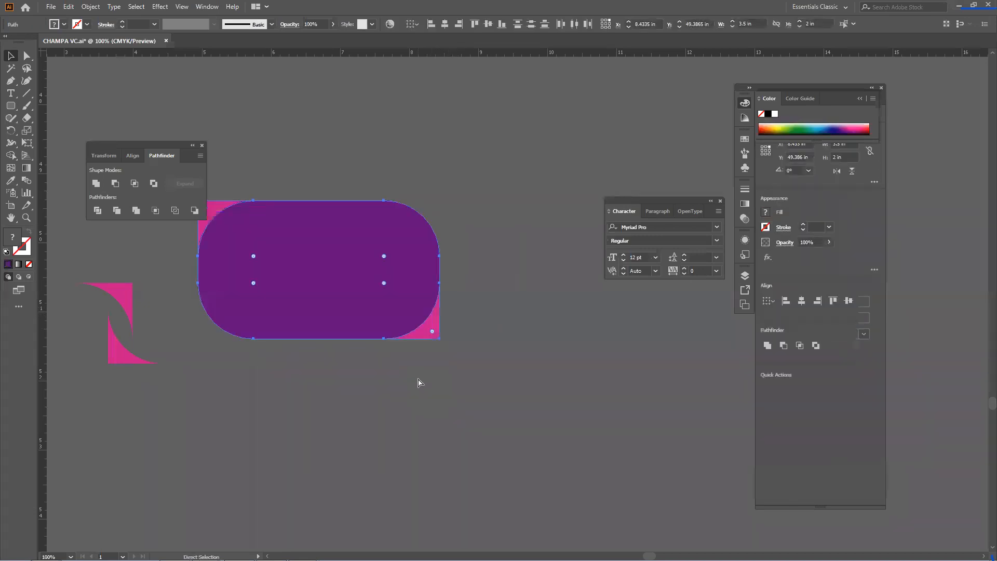
Move the Pathfinder panel clear of the purple shape's top-left corner.
{"action": "key", "text": "v"}
{"action": "left_click", "coordinate": [224, 172]}
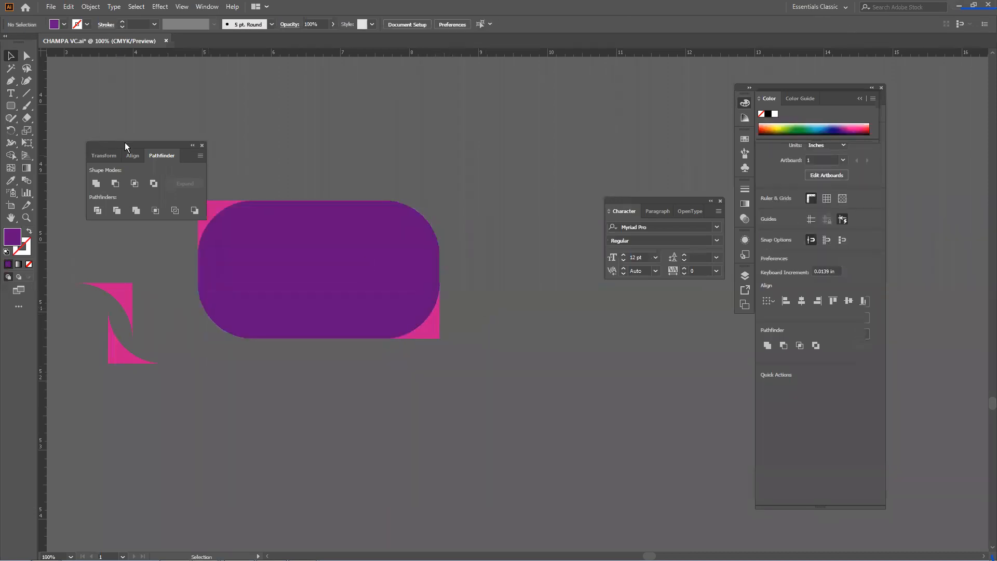
{"action": "left_click_drag", "start_coordinate": [125, 145], "coordinate": [178, 90]}
Pull the top-left pink corner piece away, and unite the purple shape with its bottom-right corner in light green.
{"action": "left_click_drag", "start_coordinate": [203, 203], "coordinate": [129, 207]}
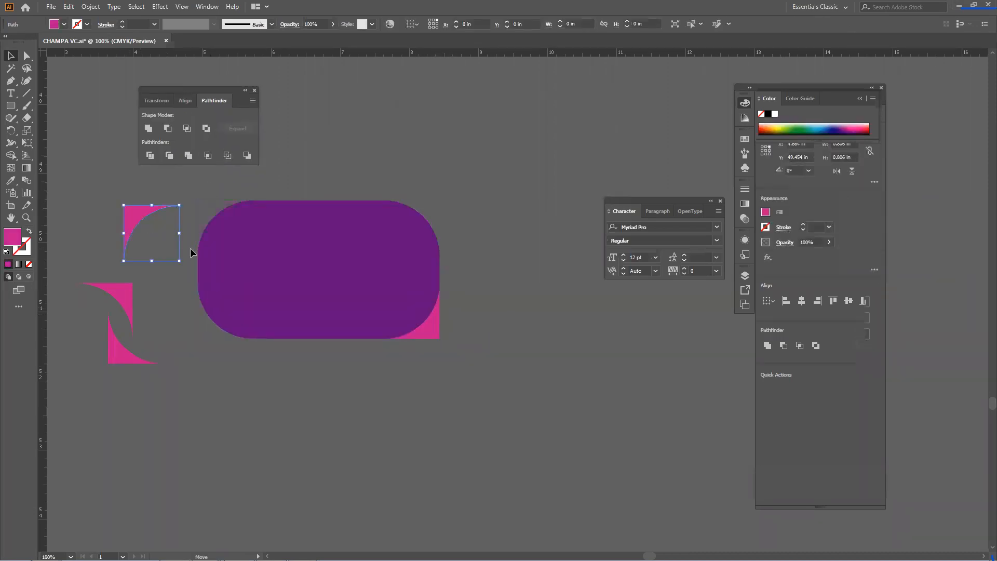
{"action": "left_click_drag", "start_coordinate": [206, 207], "coordinate": [457, 385]}
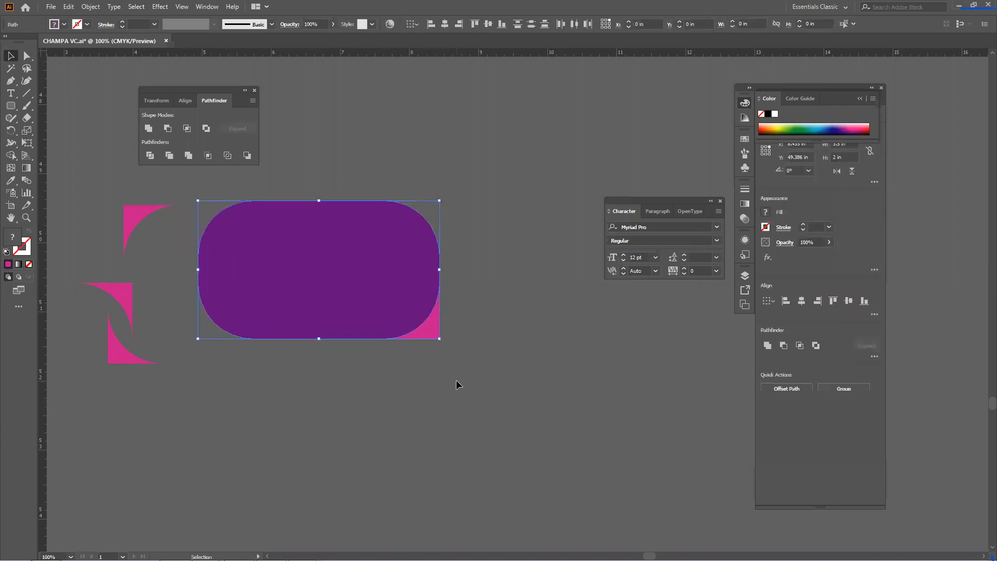
{"action": "left_click", "coordinate": [153, 128]}
{"action": "left_click", "coordinate": [781, 125]}
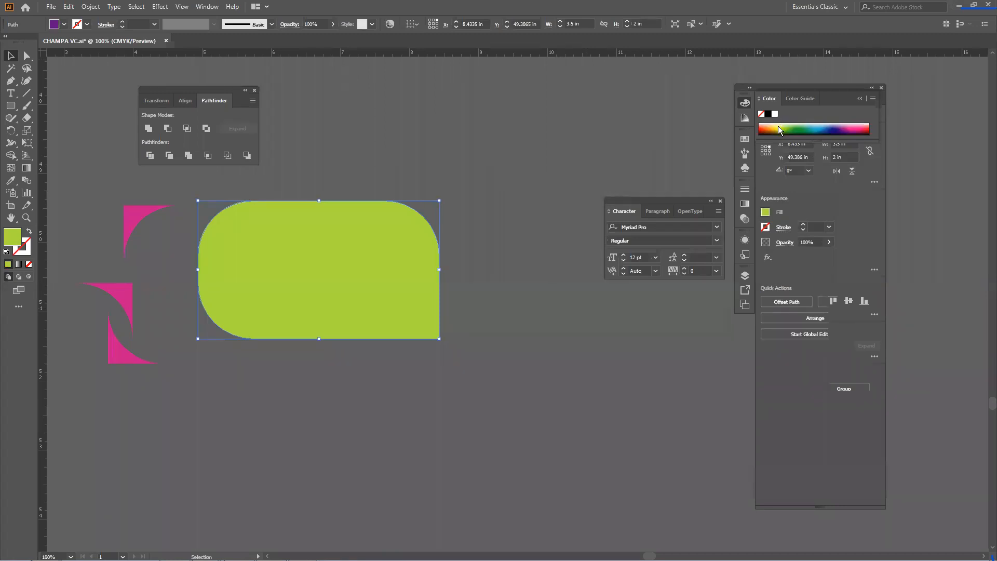
Undo the unite, corner moves, divide and alignment, back to the undivided rounded rectangle above the pink rectangle.
{"action": "key", "text": "ctrl+z"}
{"action": "key", "text": "ctrl+z"}
{"action": "key", "text": "ctrl+z"}
{"action": "key", "text": "ctrl+z"}
{"action": "key", "text": "ctrl+z"}
{"action": "key", "text": "ctrl+z"}
{"action": "key", "text": "ctrl+z"}
{"action": "key", "text": "ctrl+z"}
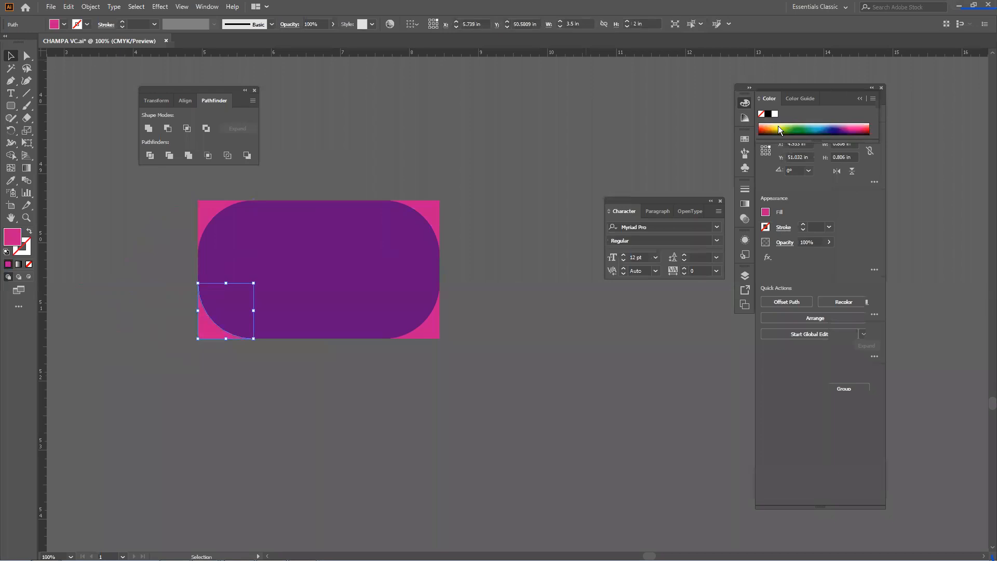
{"action": "key", "text": "ctrl+z"}
{"action": "key", "text": "ctrl+z"}
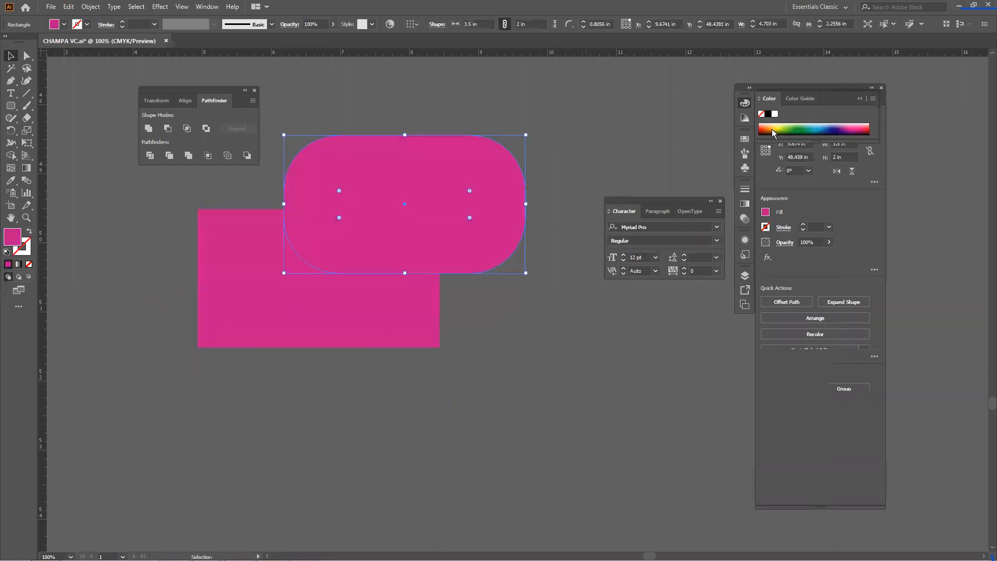
{"action": "key", "text": "ctrl+z"}
{"action": "key", "text": "ctrl+z"}
{"action": "key", "text": "ctrl+z"}
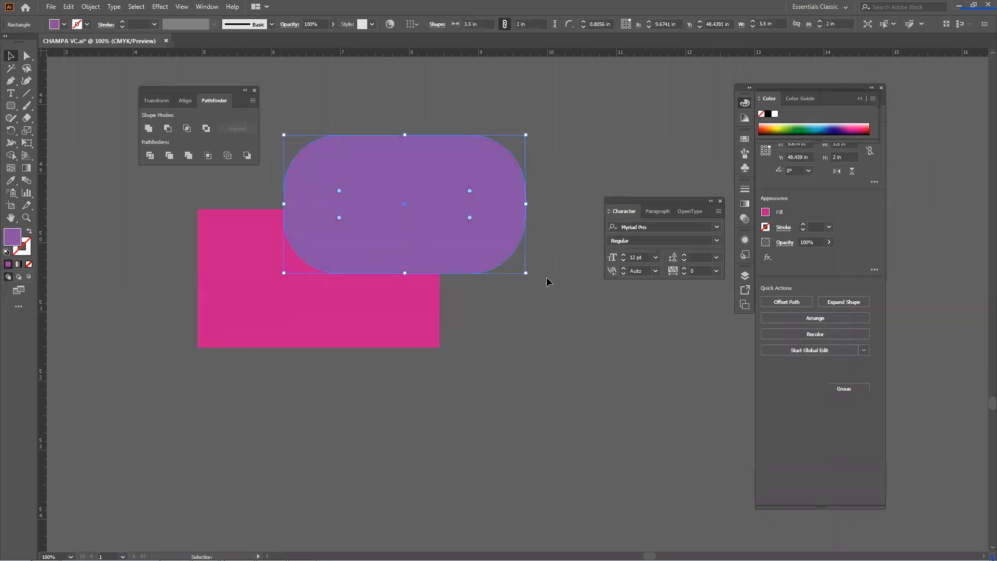
Place the light purple rounded rectangle on the pink rectangle, aligning their left edges and vertical centers.
{"action": "left_click_drag", "start_coordinate": [499, 380], "coordinate": [238, 200]}
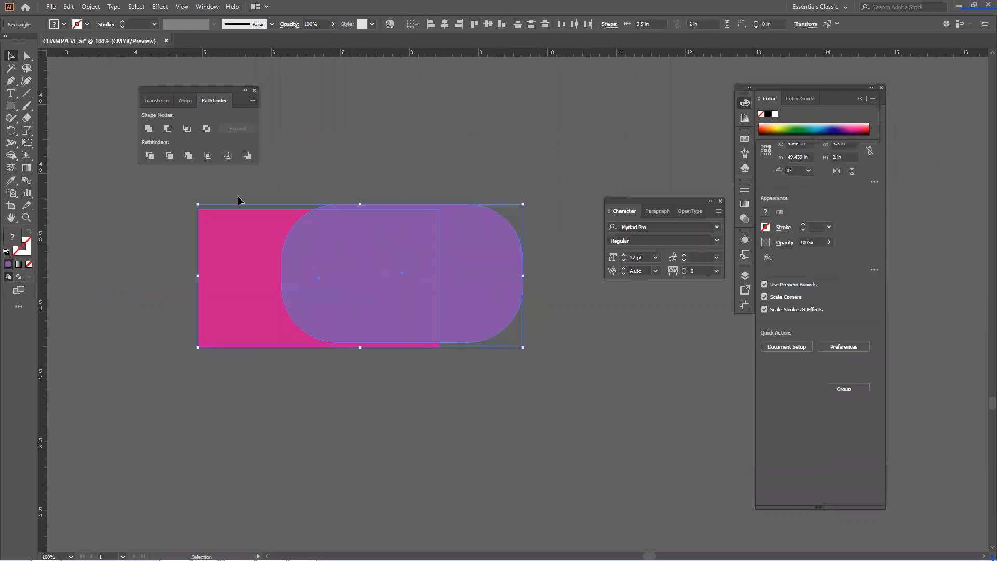
{"action": "left_click", "coordinate": [185, 100]}
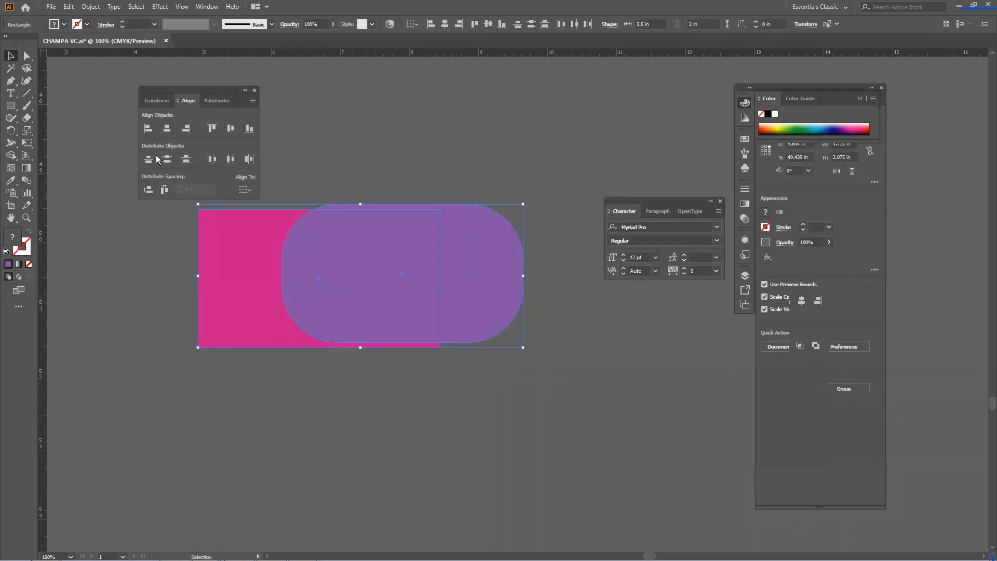
{"action": "left_click", "coordinate": [148, 128]}
{"action": "left_click", "coordinate": [230, 129]}
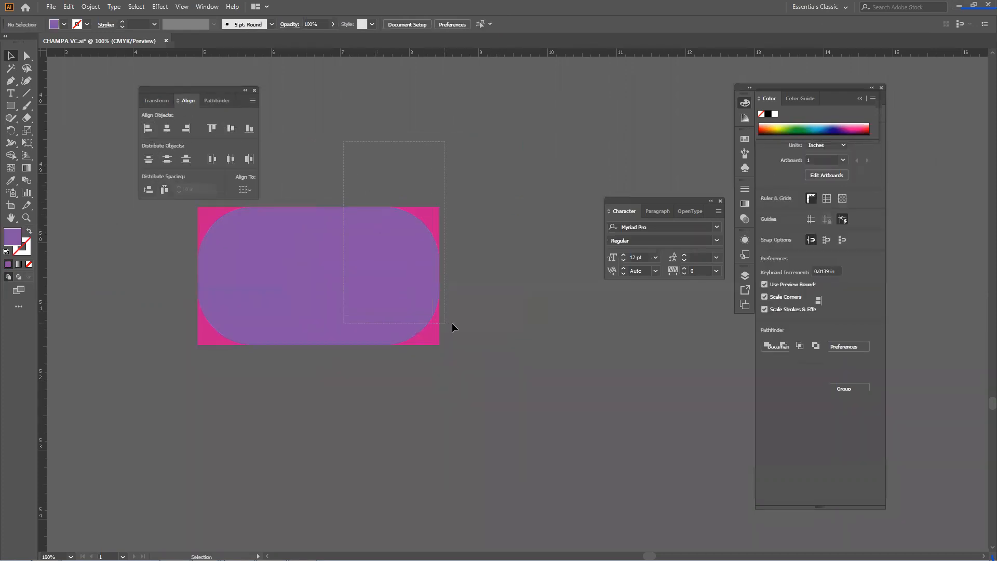
Divide the aligned pink and light purple shapes with Pathfinder, and ungroup the pieces.
{"action": "left_click", "coordinate": [217, 101]}
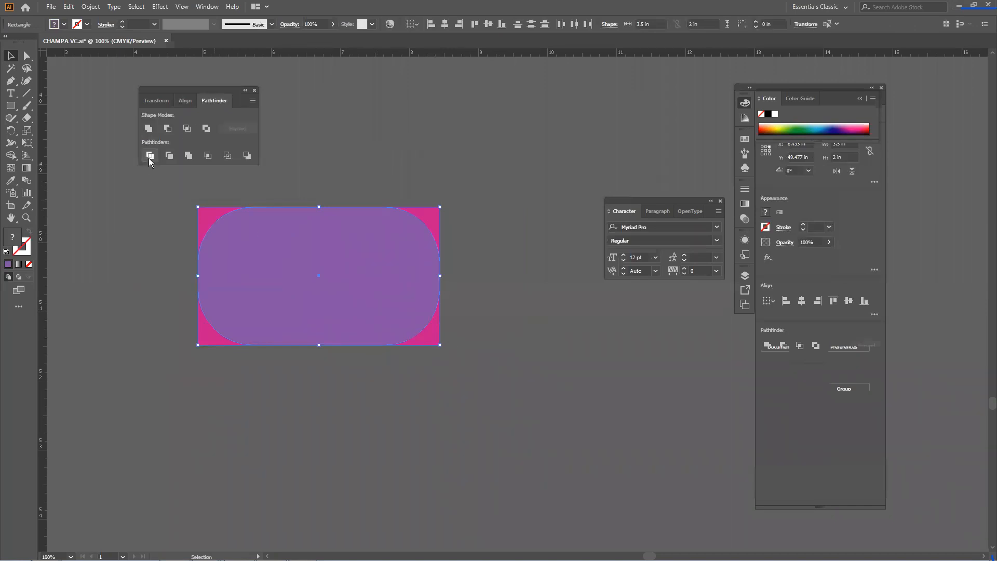
{"action": "left_click", "coordinate": [149, 156]}
{"action": "right_click", "coordinate": [328, 288]}
{"action": "left_click", "coordinate": [370, 377]}
{"action": "left_click", "coordinate": [379, 362]}
Move the top-left and bottom-right pink corner pieces into the empty area left of the purple shape.
{"action": "left_click_drag", "start_coordinate": [220, 222], "coordinate": [142, 222]}
{"action": "left_click_drag", "start_coordinate": [438, 340], "coordinate": [157, 232]}
{"action": "left_click", "coordinate": [169, 363]}
Unite the light purple shape with its two remaining pink corners, and fill the united shape yellow.
{"action": "left_click_drag", "start_coordinate": [196, 370], "coordinate": [433, 210]}
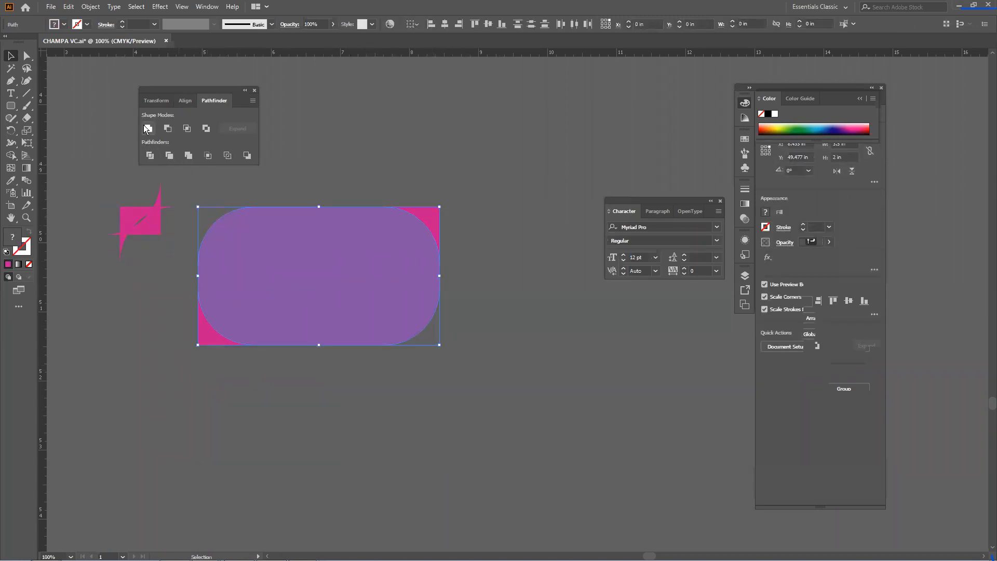
{"action": "left_click", "coordinate": [145, 127]}
{"action": "left_click", "coordinate": [779, 126]}
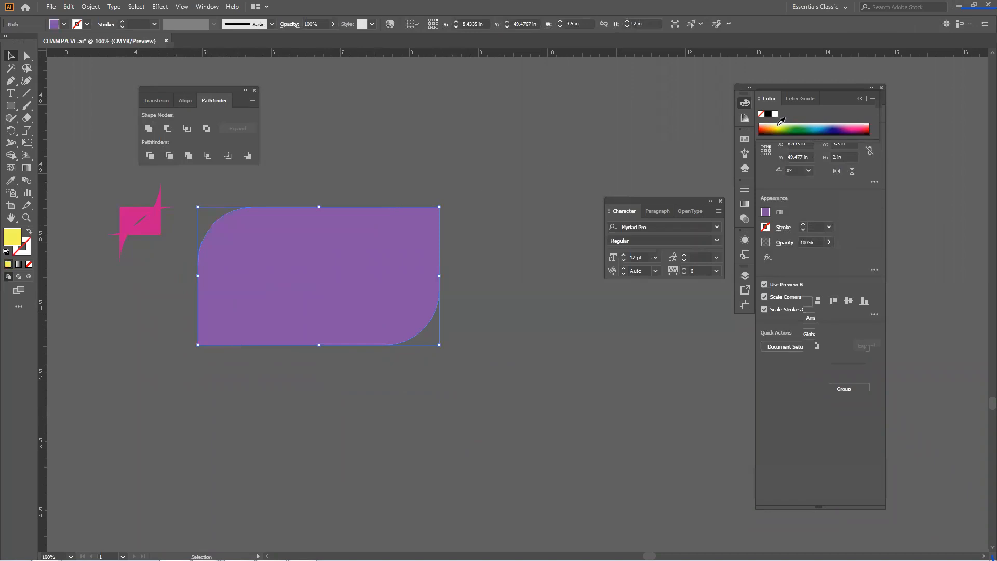
{"action": "left_click", "coordinate": [463, 245]}
Move the yellow card shape about 1 in straight down.
{"action": "left_click_drag", "start_coordinate": [385, 266], "coordinate": [385, 338]}
{"action": "scroll", "coordinate": [229, 264], "scroll_direction": "down", "scroll_amount": 3}
{"action": "scroll", "coordinate": [233, 264], "scroll_direction": "down", "scroll_amount": 1}
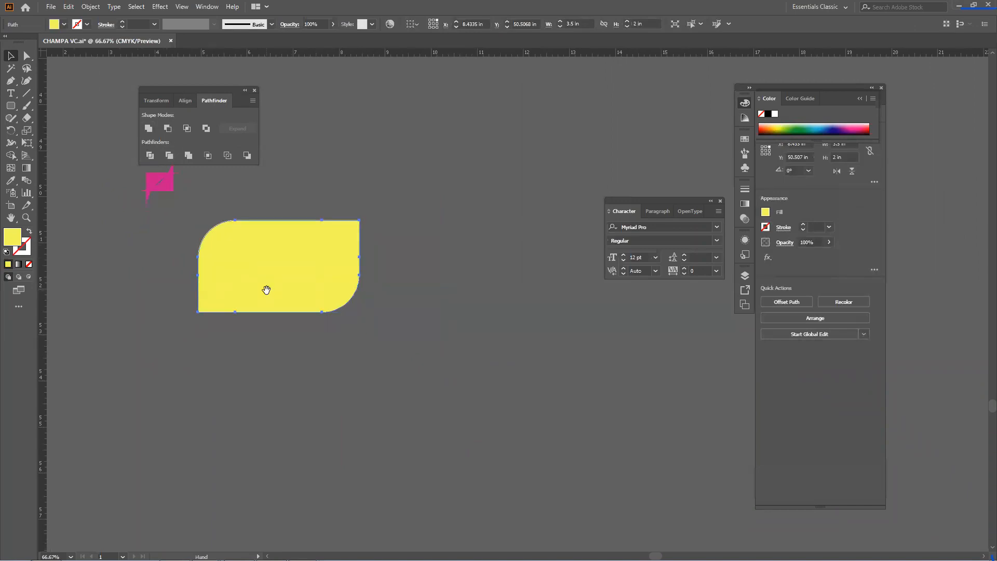
Draw an ellipse about 6.2 by 5.7 in below and right of the yellow card, and fill it dark blue.
{"action": "left_click", "coordinate": [10, 105]}
{"action": "left_click_drag", "start_coordinate": [13, 107], "coordinate": [52, 127]}
{"action": "left_click_drag", "start_coordinate": [391, 254], "coordinate": [676, 518]}
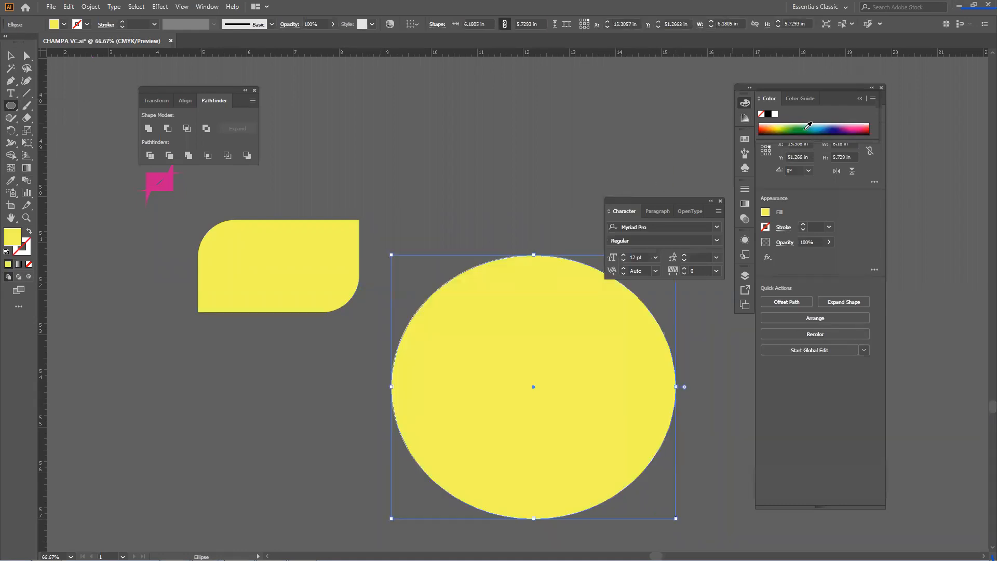
{"action": "left_click", "coordinate": [833, 130]}
Move the dark blue ellipse over the right part of the yellow card so its edge meets the card's top-right corner.
{"action": "left_click", "coordinate": [13, 54]}
{"action": "left_click_drag", "start_coordinate": [475, 338], "coordinate": [335, 294]}
{"action": "left_click", "coordinate": [347, 153]}
Divide the yellow card and the blue ellipse with Pathfinder, and ungroup the resulting pieces.
{"action": "left_click", "coordinate": [393, 284]}
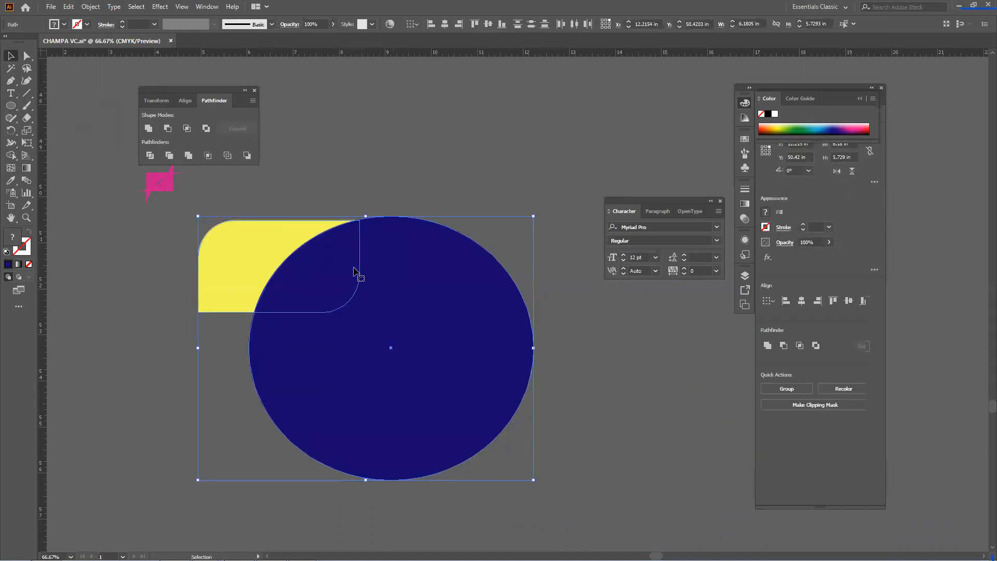
{"action": "right_click", "coordinate": [265, 228]}
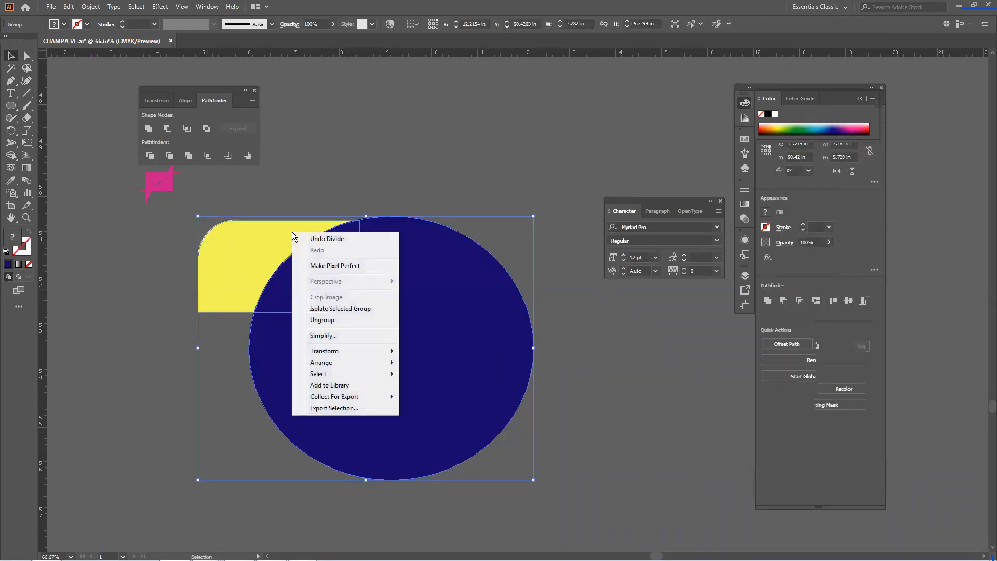
{"action": "left_click", "coordinate": [312, 318]}
Remove the part of the blue ellipse that lies outside the card.
{"action": "left_click_drag", "start_coordinate": [436, 353], "coordinate": [509, 403]}
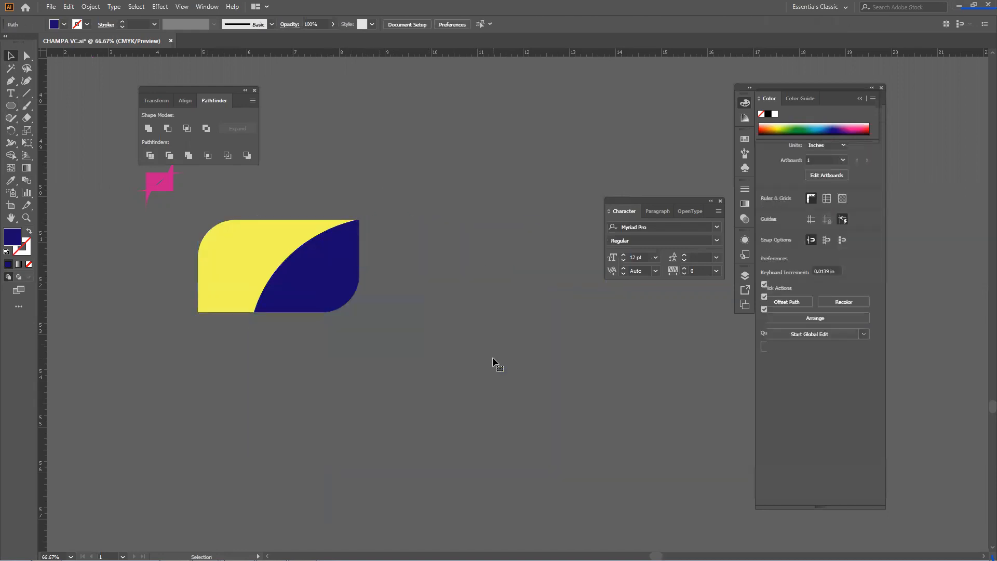
{"action": "left_click", "coordinate": [492, 362]}
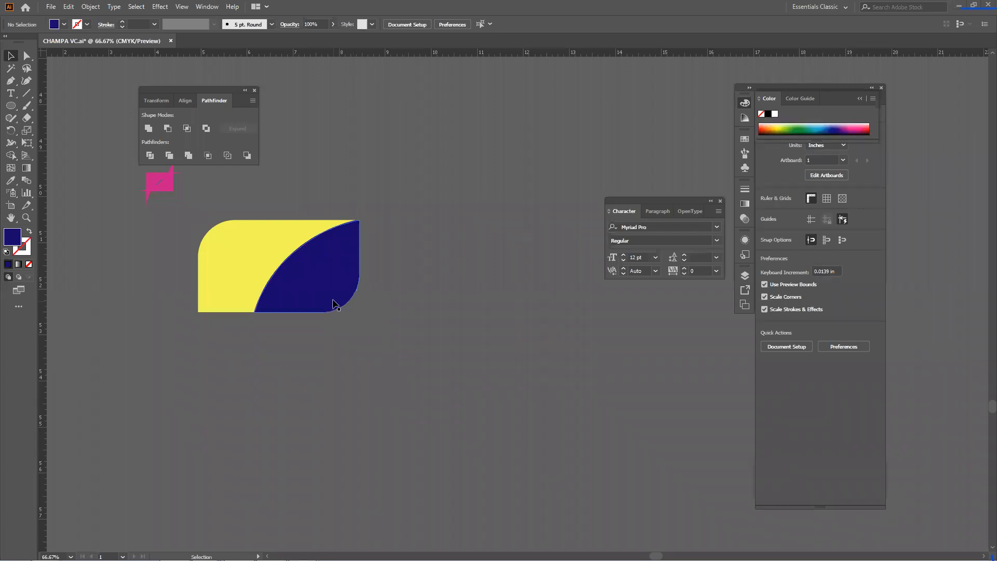
Move the yellow and dark blue rounded card up the canvas toward the other card designs.
{"action": "scroll", "coordinate": [328, 166], "scroll_direction": "down", "scroll_amount": 1}
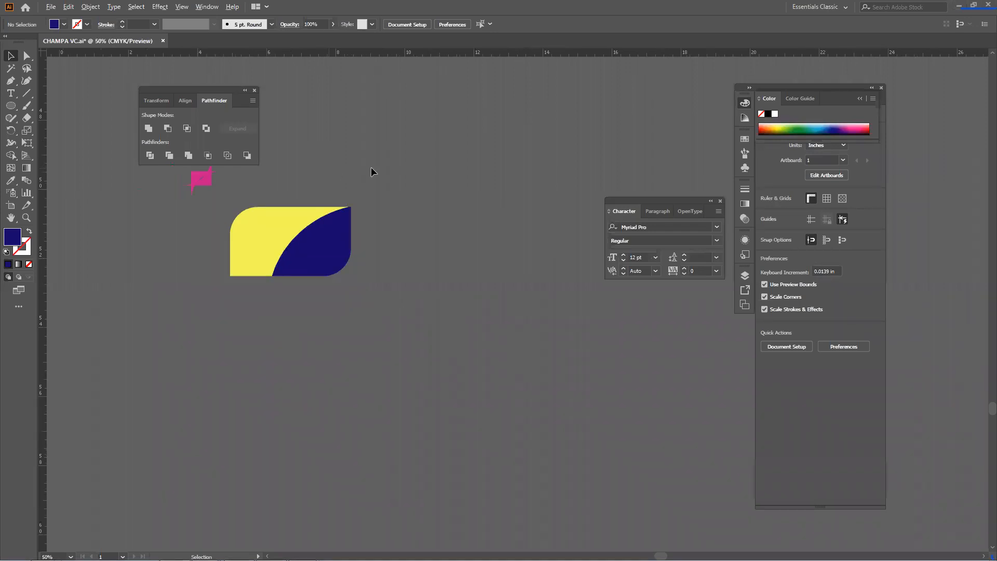
{"action": "left_click_drag", "start_coordinate": [439, 218], "coordinate": [444, 380]}
{"action": "left_click_drag", "start_coordinate": [421, 510], "coordinate": [253, 359]}
{"action": "left_click_drag", "start_coordinate": [301, 369], "coordinate": [434, 152]}
{"action": "scroll", "coordinate": [406, 383], "scroll_direction": "down", "scroll_amount": 1}
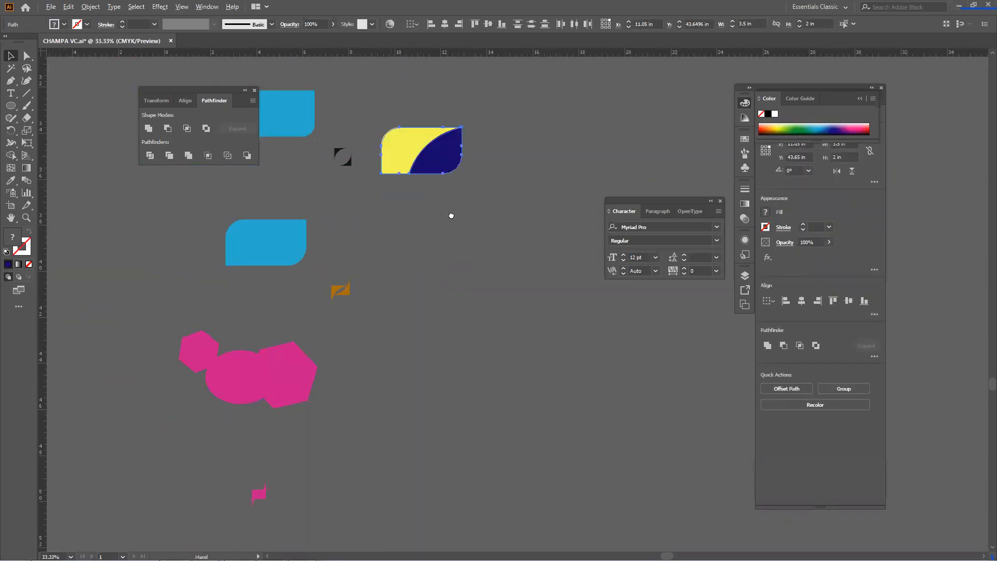
{"action": "left_click_drag", "start_coordinate": [452, 216], "coordinate": [491, 426]}
{"action": "left_click_drag", "start_coordinate": [463, 363], "coordinate": [477, 127]}
Move the cyan card with two rounded corners up beside the lime card design.
{"action": "left_click_drag", "start_coordinate": [470, 192], "coordinate": [454, 342]}
{"action": "left_click_drag", "start_coordinate": [341, 459], "coordinate": [465, 127]}
{"action": "left_click_drag", "start_coordinate": [463, 158], "coordinate": [469, 262]}
Delete the green and black overlapping shapes, and line up the lime and yellow cards on either side of the cyan card.
{"action": "left_click_drag", "start_coordinate": [277, 400], "coordinate": [369, 518]}
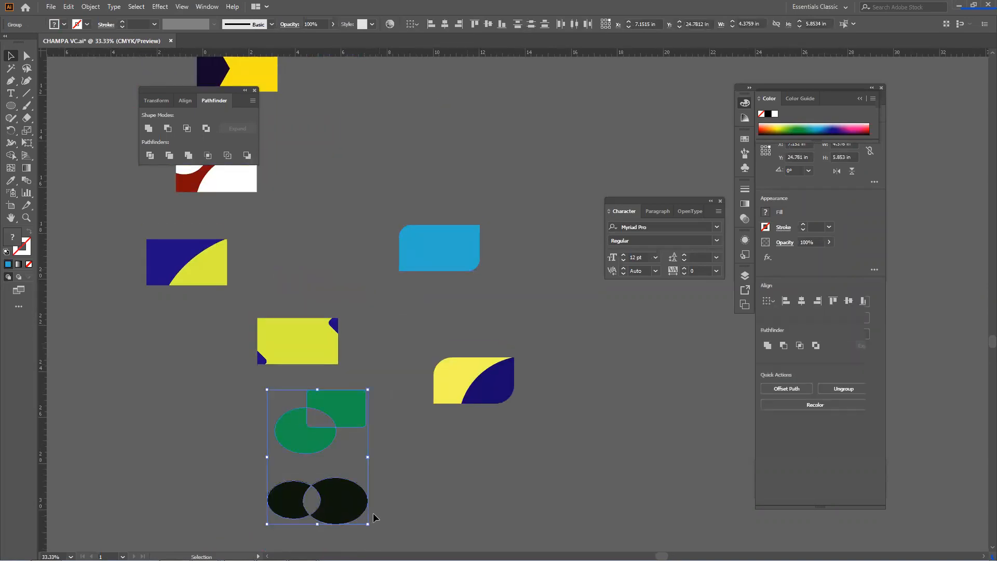
{"action": "key", "text": "Delete"}
{"action": "left_click_drag", "start_coordinate": [323, 334], "coordinate": [362, 270]}
{"action": "left_click_drag", "start_coordinate": [479, 383], "coordinate": [539, 251]}
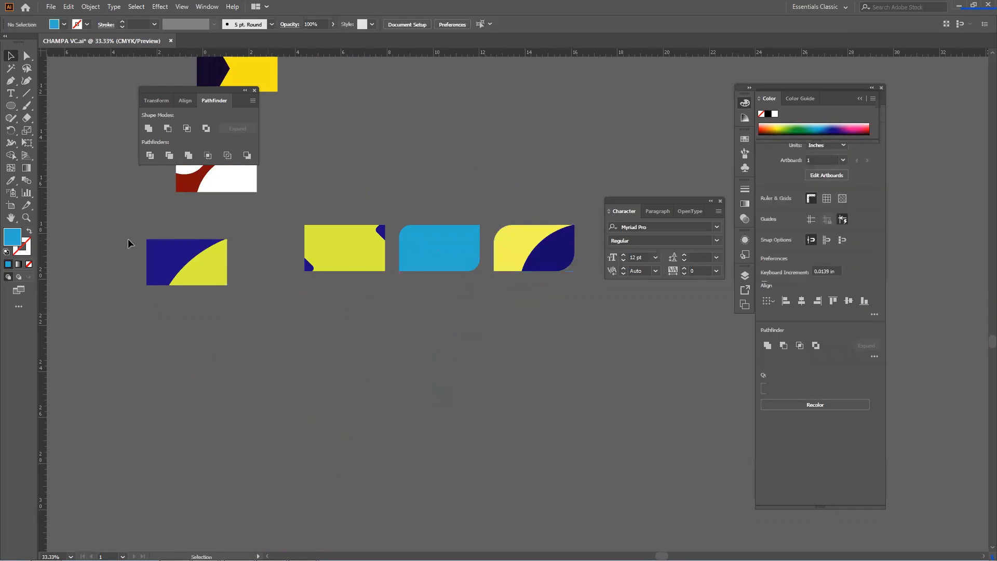
Arrange the blue-lime, red-white and navy-yellow cards in a second row below the first three cards.
{"action": "left_click_drag", "start_coordinate": [224, 280], "coordinate": [548, 305]}
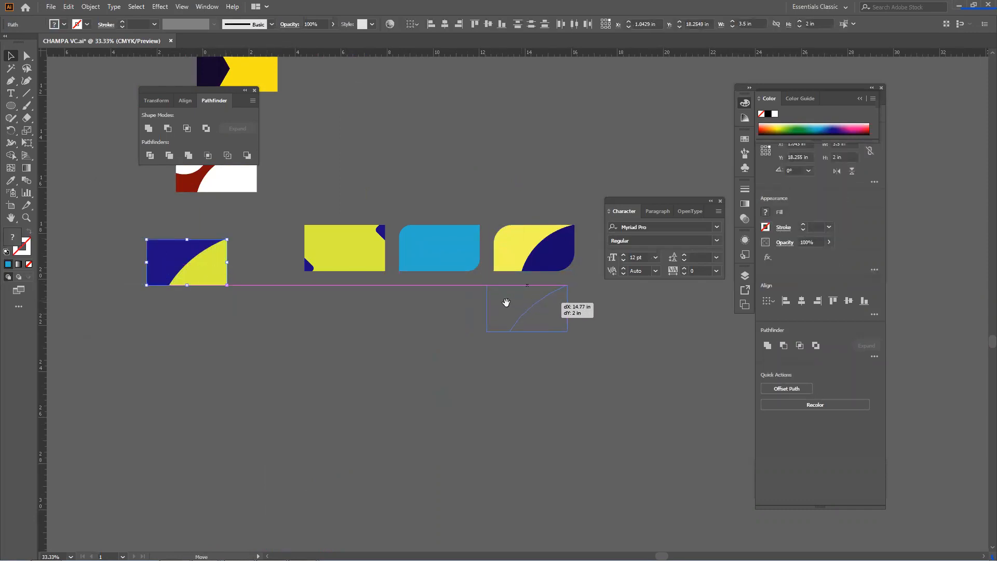
{"action": "left_click_drag", "start_coordinate": [329, 303], "coordinate": [393, 411]}
{"action": "left_click_drag", "start_coordinate": [308, 282], "coordinate": [499, 422]}
{"action": "left_click_drag", "start_coordinate": [302, 181], "coordinate": [383, 407]}
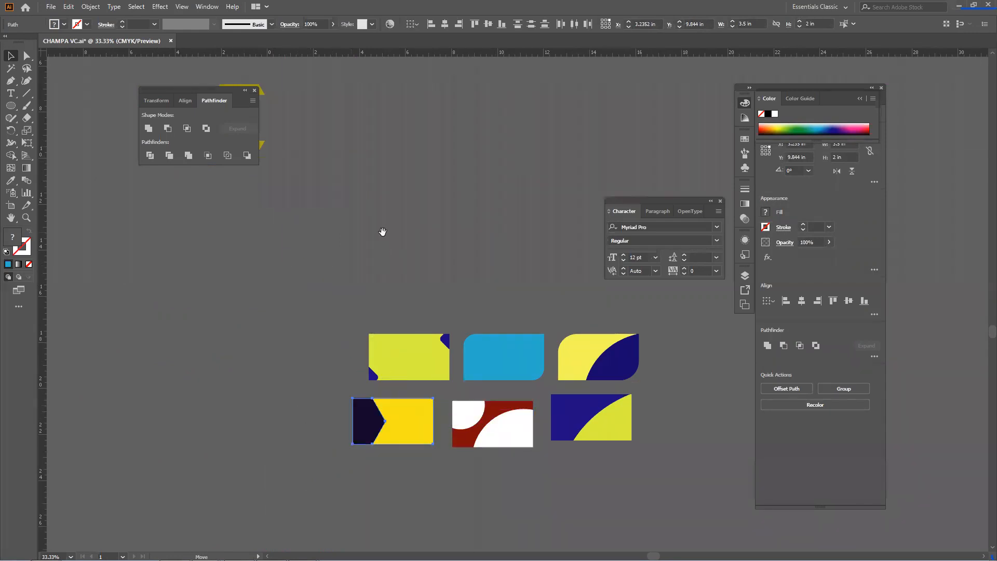
Move the finished orange hexagon visiting card down to sit above the two rows of card designs.
{"action": "left_click_drag", "start_coordinate": [383, 229], "coordinate": [341, 357]}
{"action": "left_click_drag", "start_coordinate": [329, 152], "coordinate": [352, 229]}
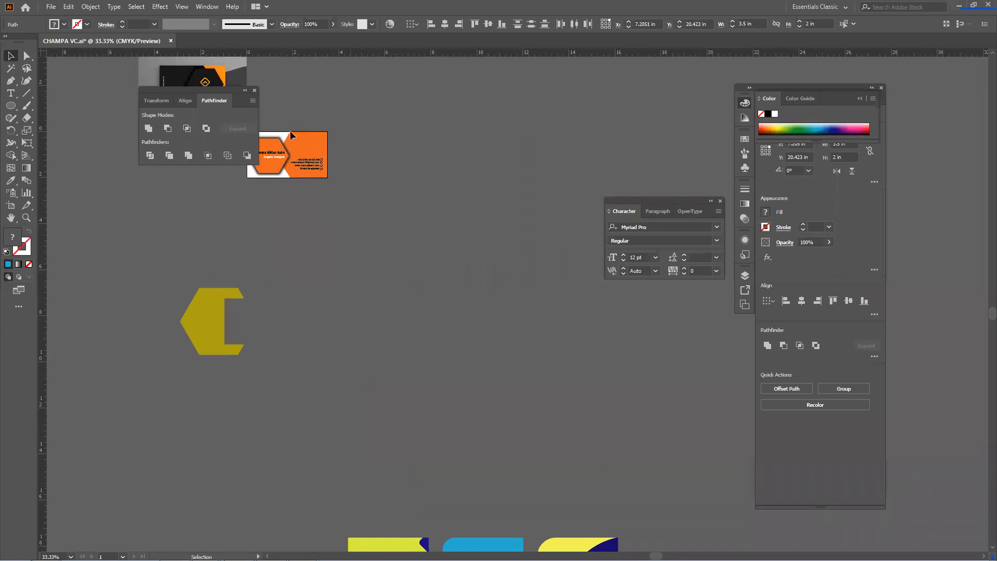
{"action": "left_click", "coordinate": [283, 147]}
{"action": "left_click_drag", "start_coordinate": [281, 142], "coordinate": [439, 496]}
{"action": "left_click_drag", "start_coordinate": [530, 454], "coordinate": [431, 201]}
{"action": "scroll", "coordinate": [444, 214], "scroll_direction": "up", "scroll_amount": 1}
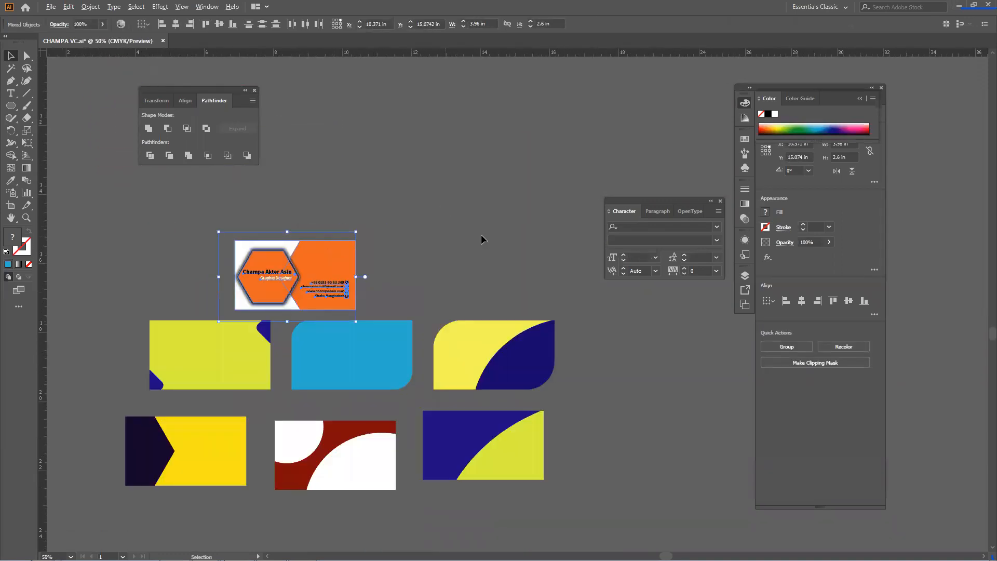
{"action": "scroll", "coordinate": [481, 235], "scroll_direction": "up", "scroll_amount": 1}
Copy the orange card's name, title and contact details into the empty space beside the card.
{"action": "left_click_drag", "start_coordinate": [501, 180], "coordinate": [565, 95]}
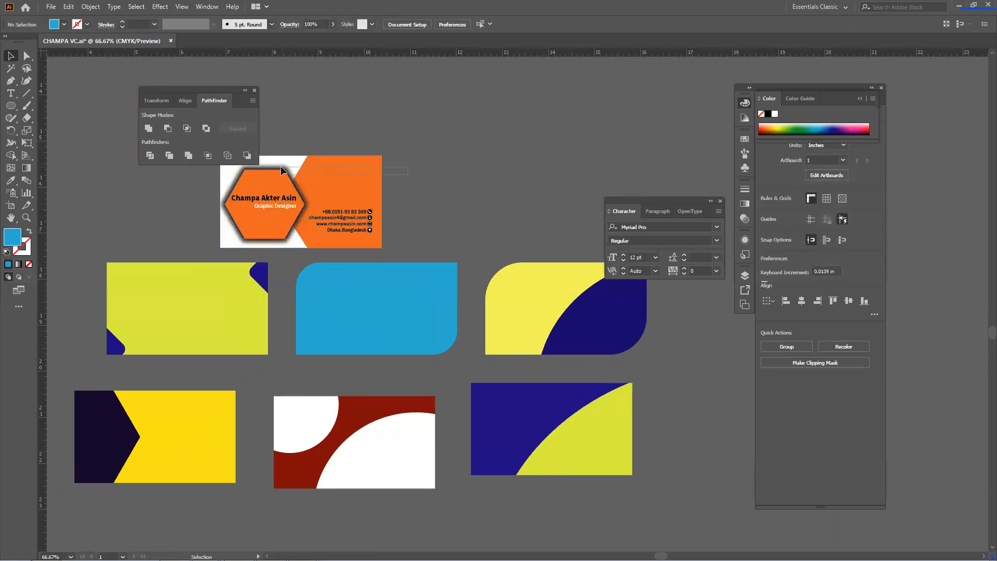
{"action": "right_click", "coordinate": [325, 173]}
{"action": "left_click", "coordinate": [513, 179]}
{"action": "left_click", "coordinate": [342, 188]}
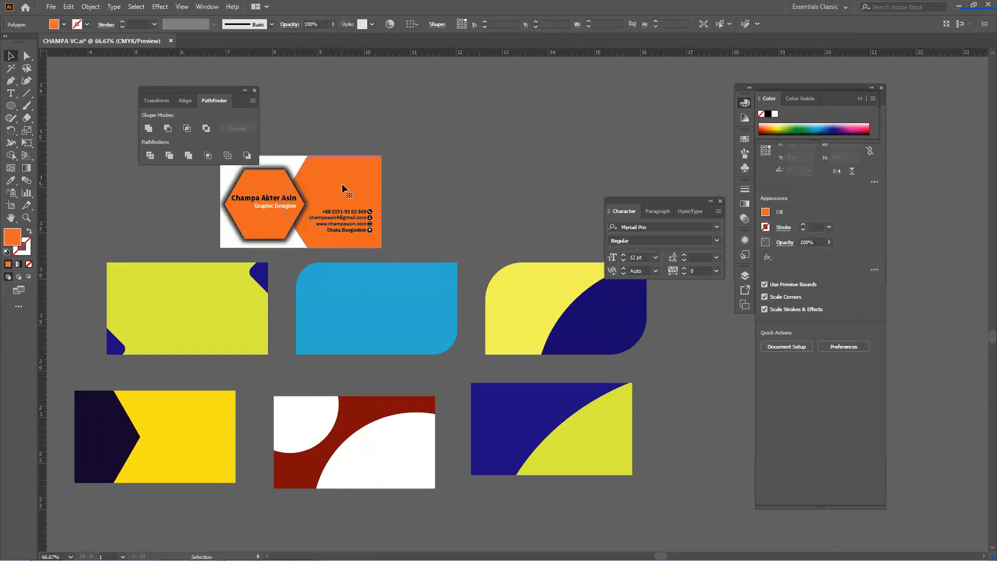
{"action": "left_click", "coordinate": [337, 149]}
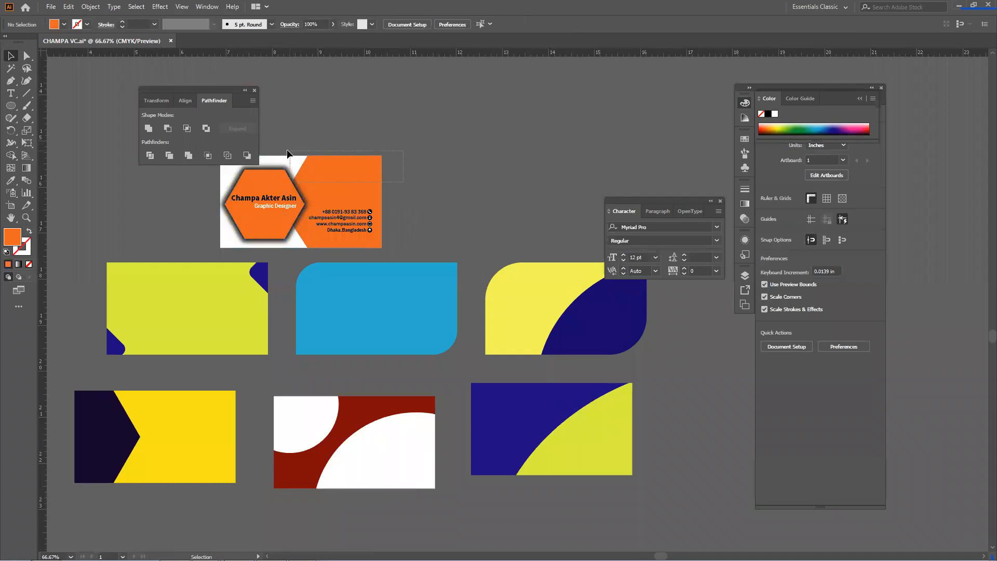
{"action": "left_click_drag", "start_coordinate": [287, 150], "coordinate": [278, 168]}
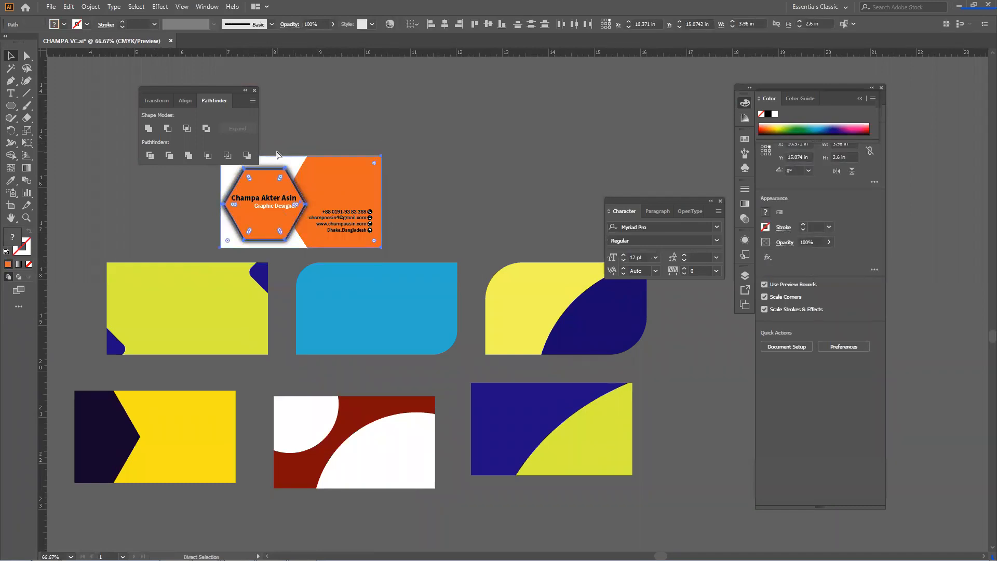
{"action": "key", "text": "v"}
{"action": "left_click_drag", "start_coordinate": [212, 192], "coordinate": [418, 213]}
{"action": "left_click", "coordinate": [494, 183]}
Place the copied name and title at the cyan card's upper right and bring them to the front.
{"action": "left_click_drag", "start_coordinate": [344, 143], "coordinate": [320, 265]}
{"action": "right_click", "coordinate": [332, 269]}
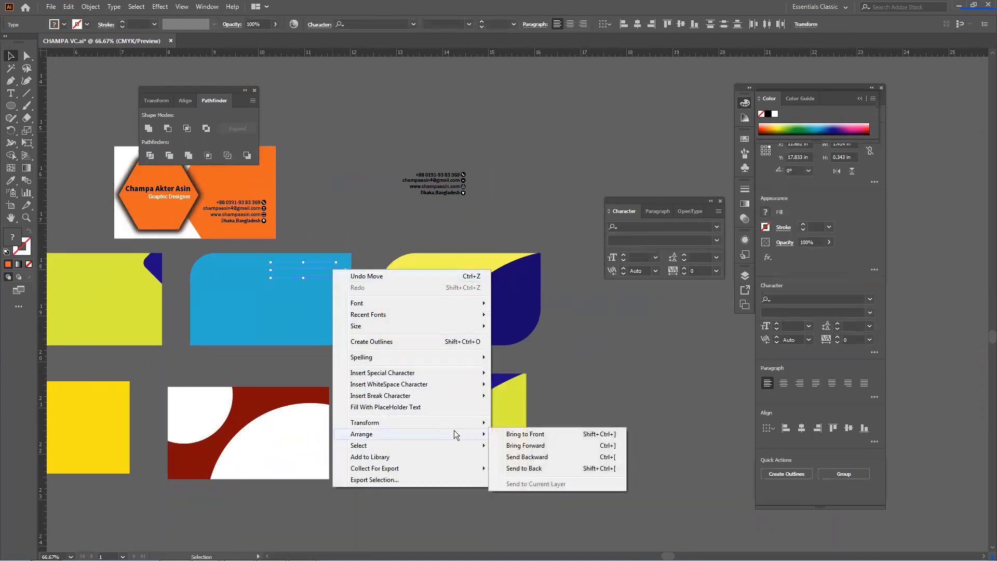
{"action": "left_click", "coordinate": [509, 435]}
Place the copied contact details at the cyan card's lower right and bring them to the front.
{"action": "left_click_drag", "start_coordinate": [401, 157], "coordinate": [478, 204]}
{"action": "left_click_drag", "start_coordinate": [463, 176], "coordinate": [321, 309]}
{"action": "right_click", "coordinate": [322, 310]}
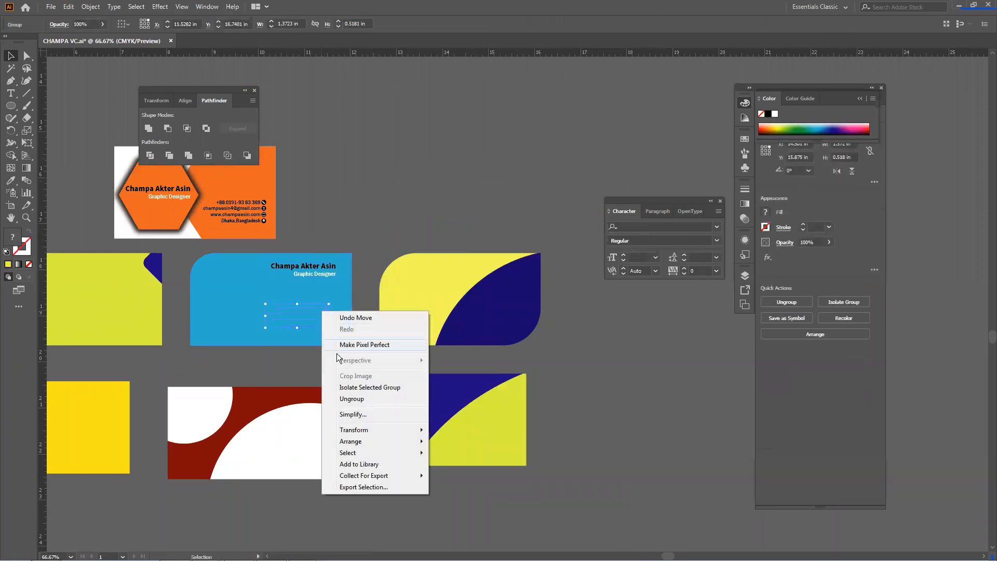
{"action": "mouse_move", "coordinate": [369, 445]}
{"action": "left_click", "coordinate": [456, 441]}
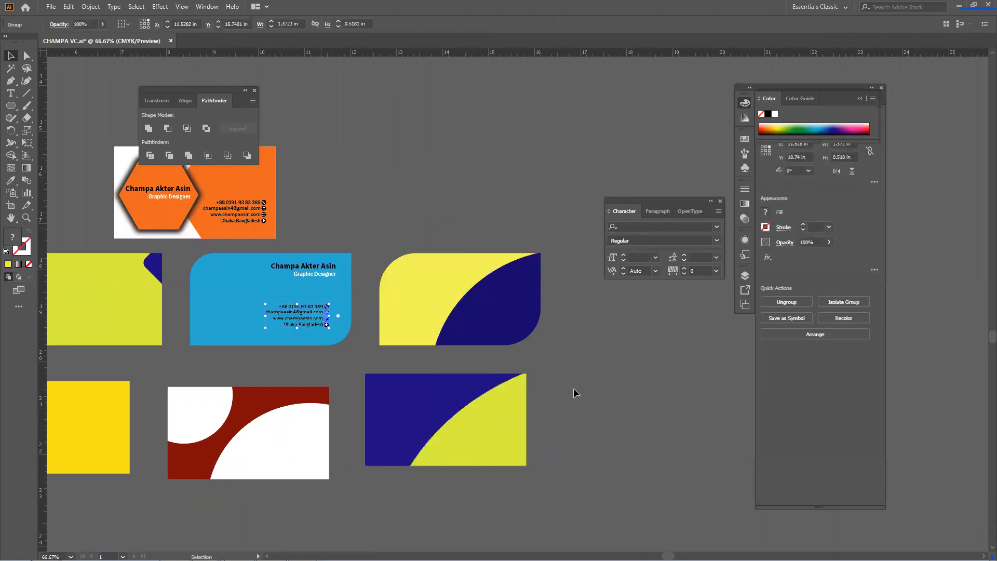
{"action": "left_click", "coordinate": [573, 388]}
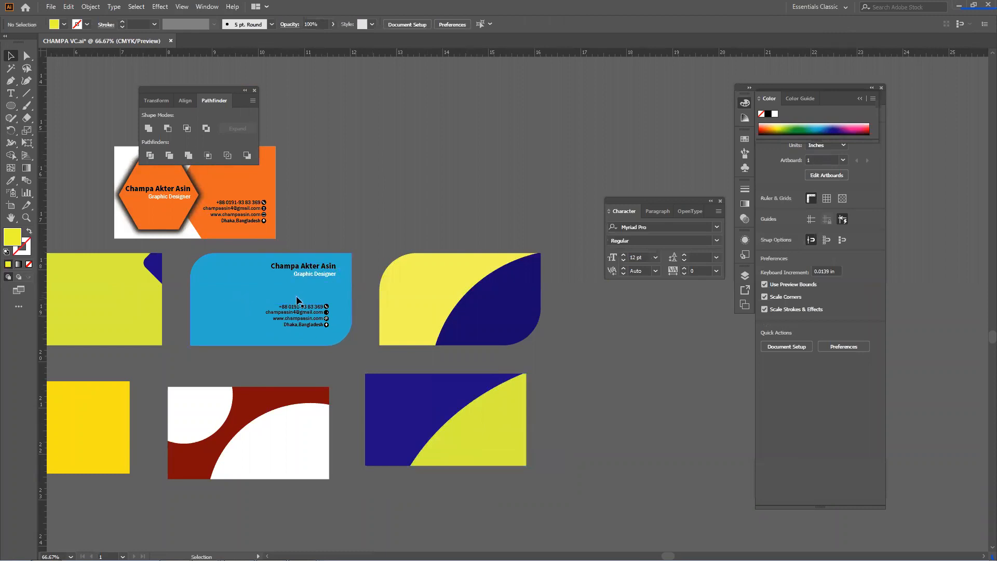
Lock the cyan card shape, then group its name and contact text and bring the group to the front.
{"action": "left_click", "coordinate": [243, 287]}
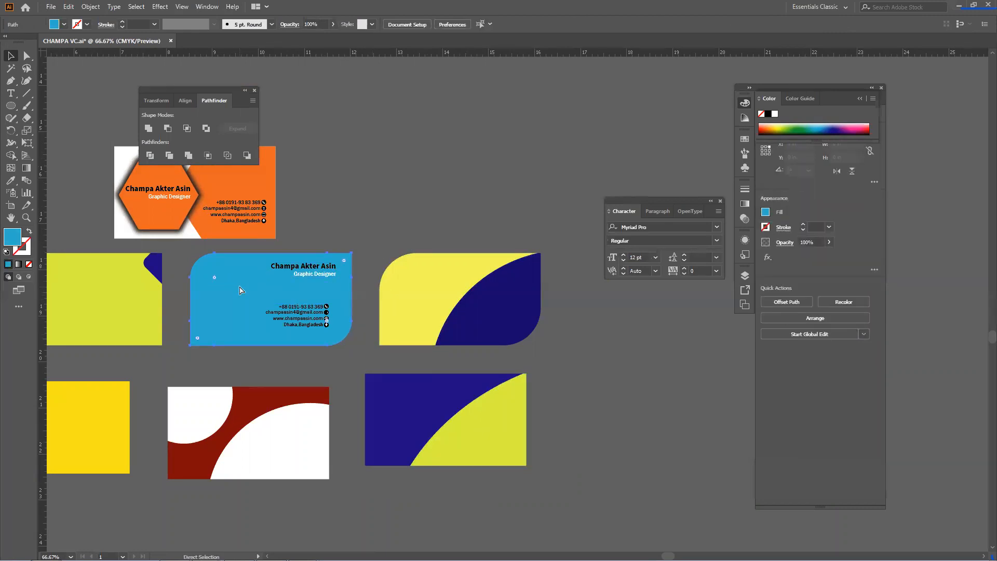
{"action": "key", "text": "ctrl+2"}
{"action": "left_click_drag", "start_coordinate": [254, 258], "coordinate": [341, 330]}
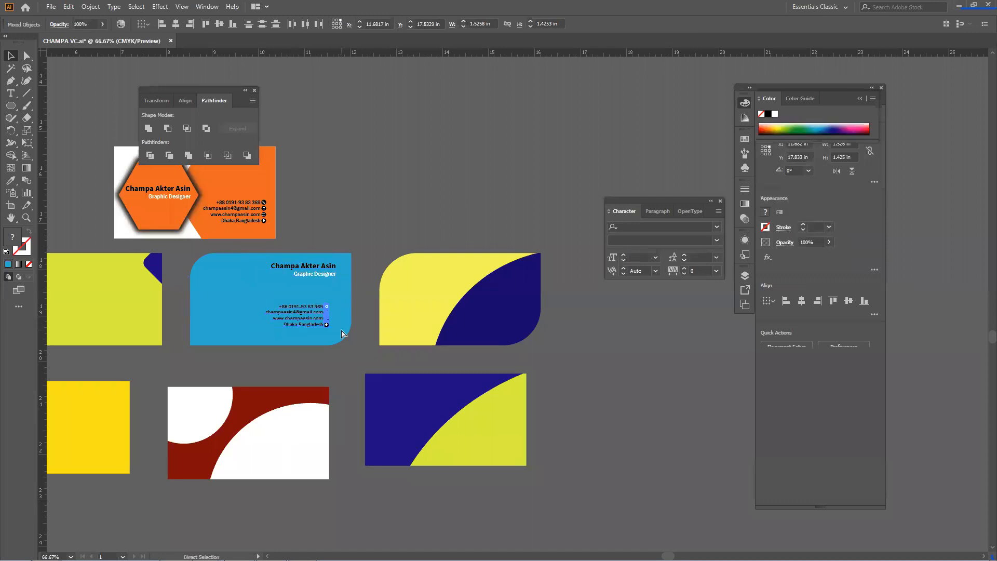
{"action": "key", "text": "ctrl+g"}
{"action": "right_click", "coordinate": [314, 319]}
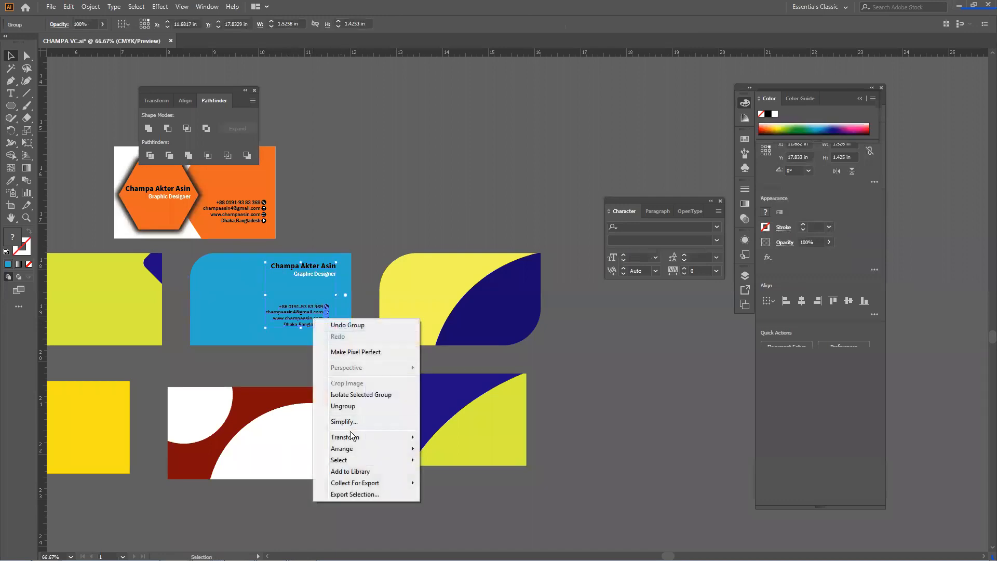
{"action": "mouse_move", "coordinate": [351, 451]}
{"action": "left_click", "coordinate": [439, 450]}
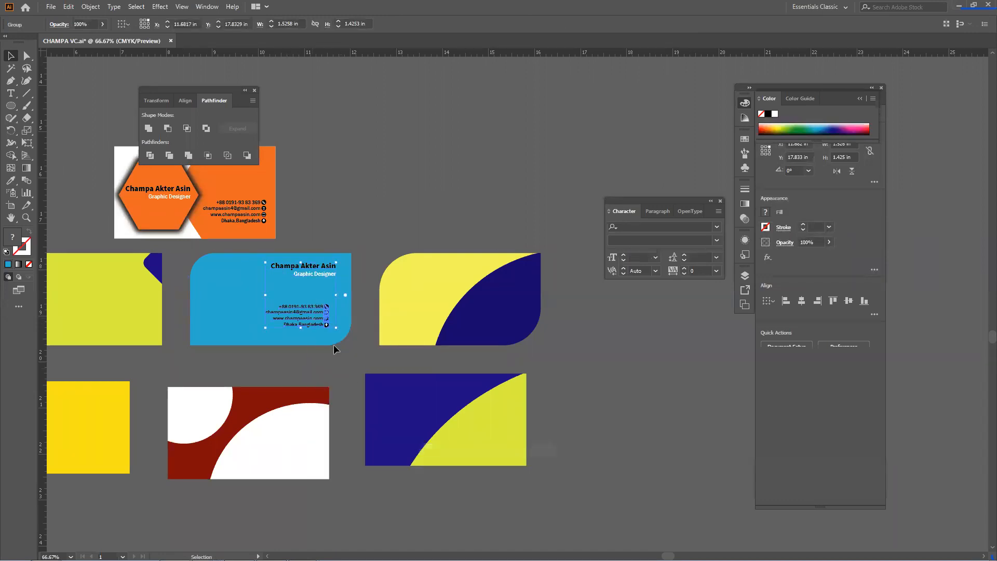
Place copies of the grouped name and contact text on the remaining card designs.
{"action": "left_click_drag", "start_coordinate": [319, 321], "coordinate": [572, 423]}
{"action": "key", "text": "ctrl+z"}
{"action": "left_click", "coordinate": [488, 319]}
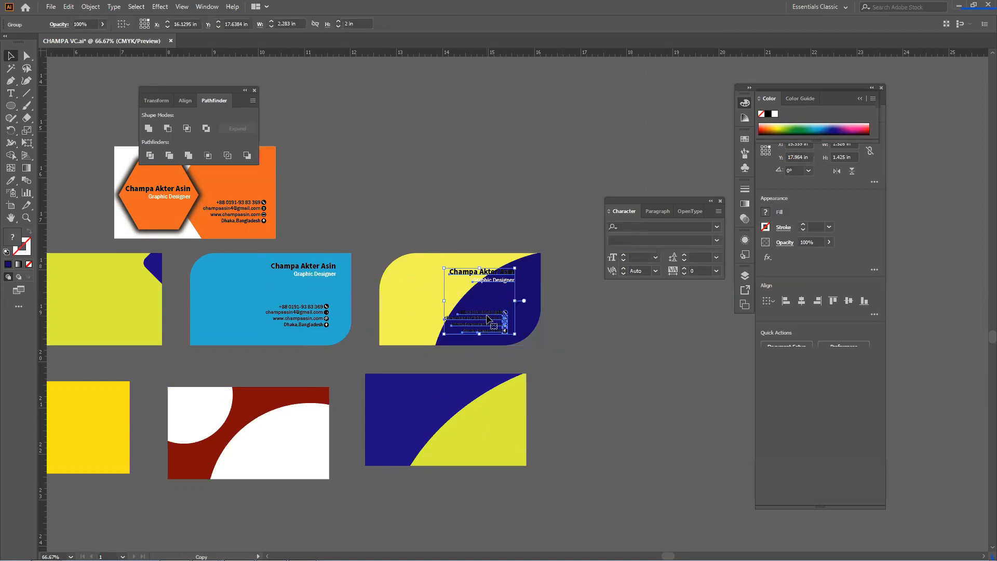
{"action": "left_click_drag", "start_coordinate": [488, 319], "coordinate": [330, 317]}
{"action": "left_click", "coordinate": [348, 367]}
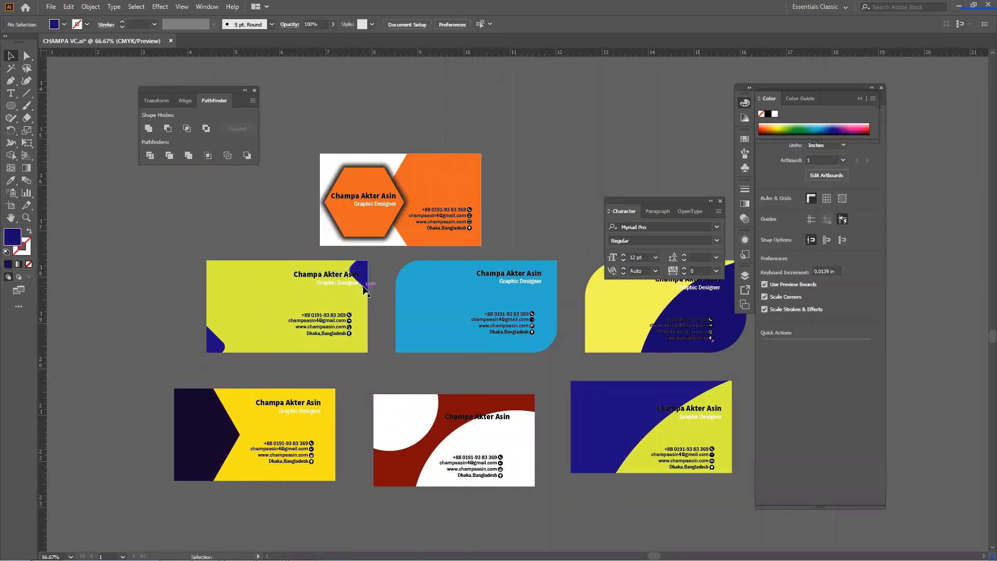
Try to rotate the lime card's background together with its blue corner pieces.
{"action": "left_click", "coordinate": [366, 285]}
{"action": "left_click", "coordinate": [274, 335], "text": "shift"}
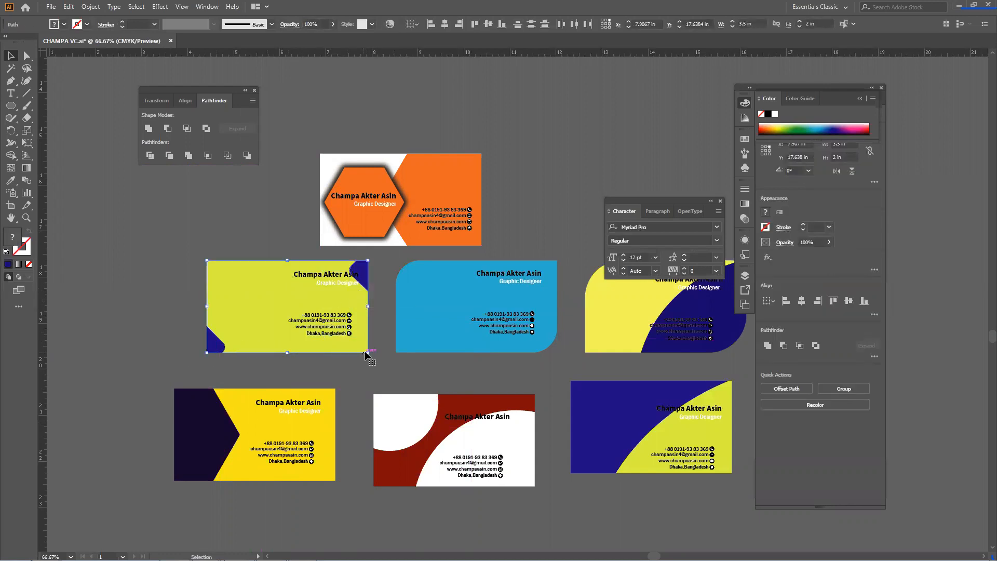
{"action": "left_click_drag", "start_coordinate": [371, 355], "coordinate": [143, 271]}
{"action": "key", "text": "ctrl+z"}
{"action": "key", "text": "ctrl+t"}
{"action": "key", "text": "v"}
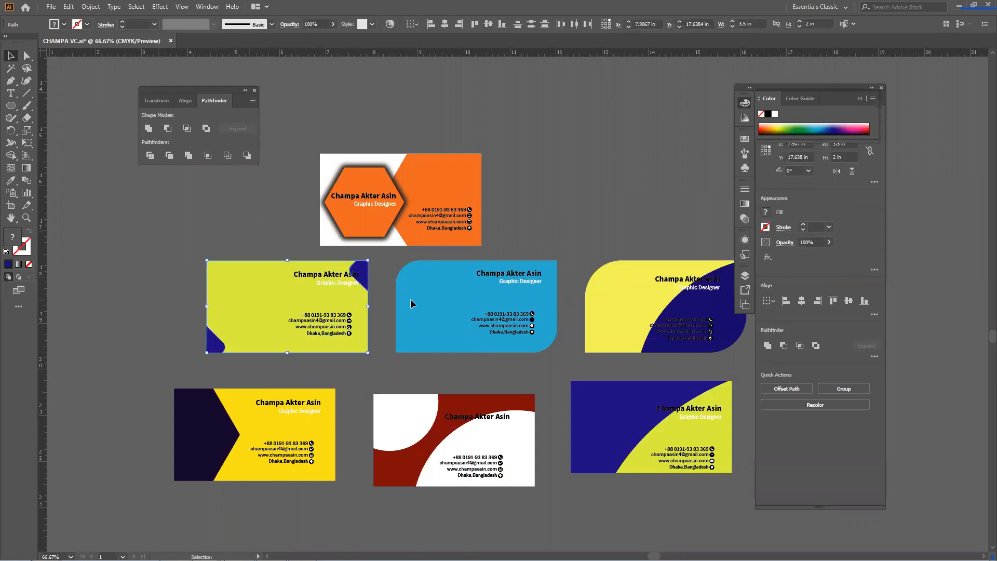
{"action": "key", "text": "ctrl+z"}
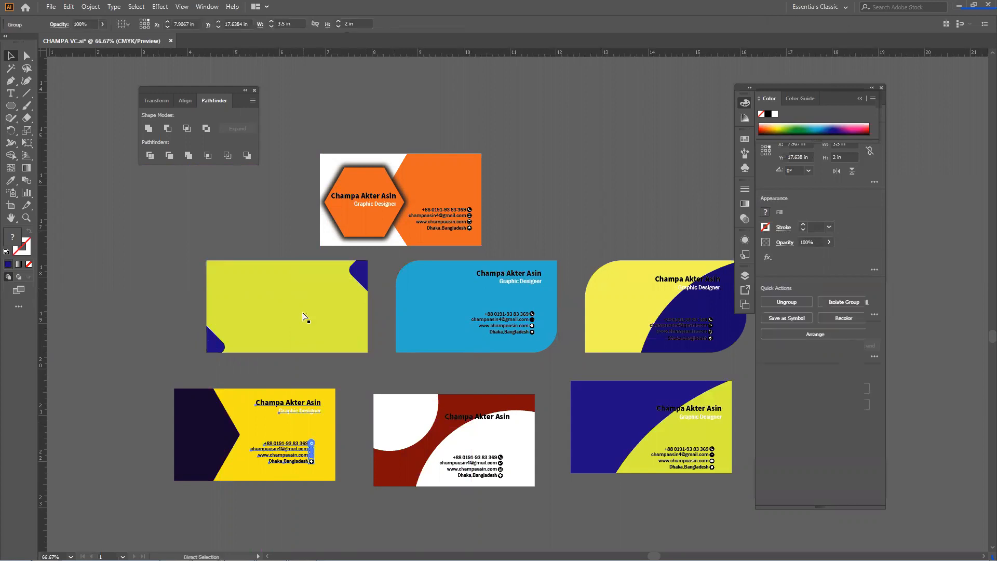
{"action": "key", "text": "ctrl+shift+z"}
Group the lime card's background with its two blue corner pieces, leaving the text out of the group.
{"action": "left_click_drag", "start_coordinate": [153, 281], "coordinate": [229, 355]}
{"action": "key", "text": "ctrl+shift+g"}
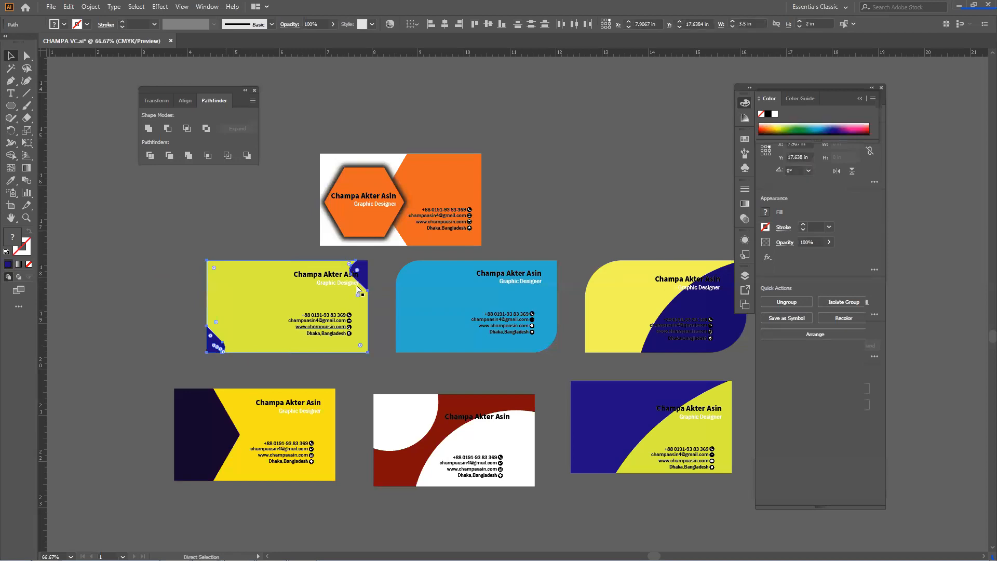
{"action": "left_click", "coordinate": [367, 270]}
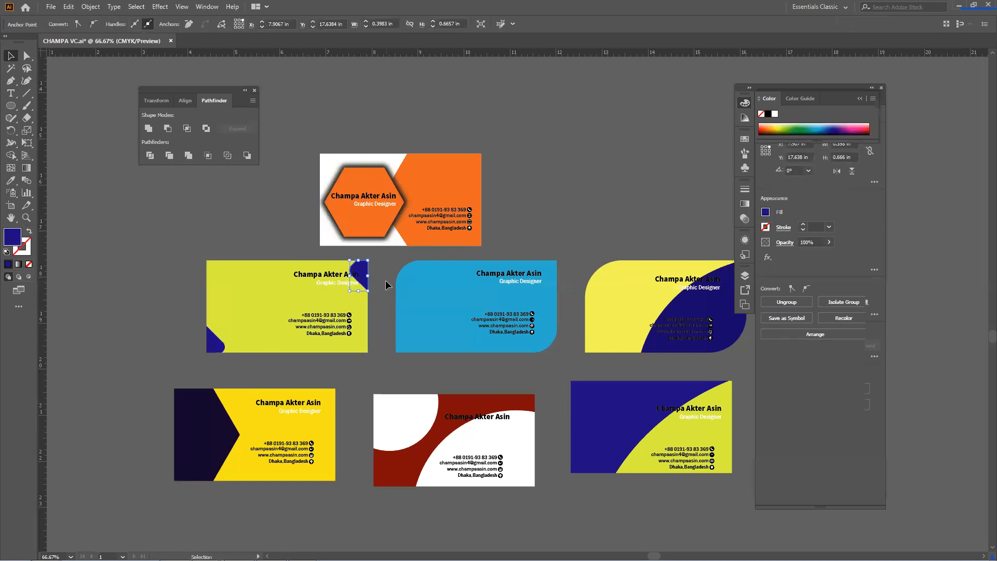
{"action": "left_click", "coordinate": [384, 284]}
{"action": "left_click", "coordinate": [363, 266]}
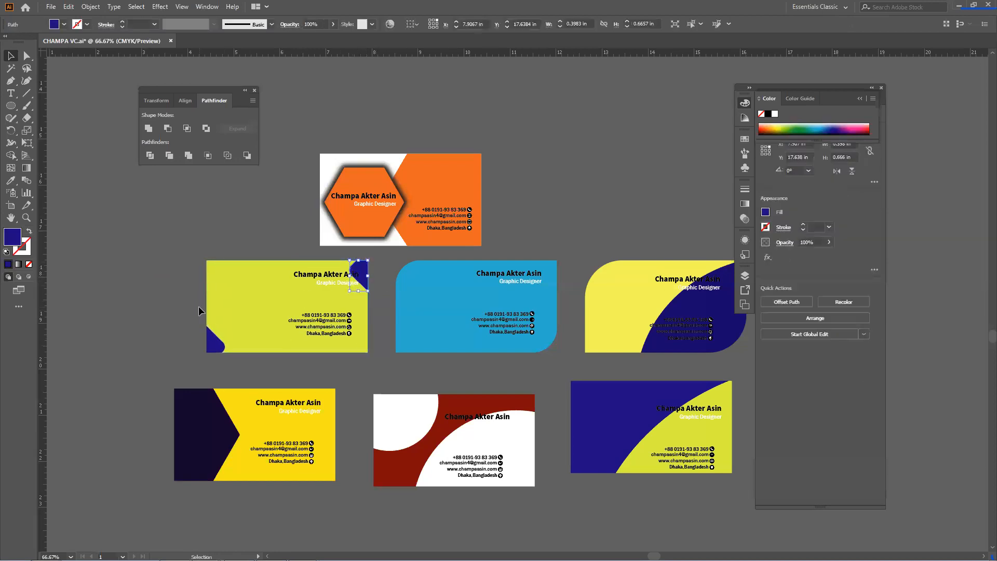
{"action": "left_click", "coordinate": [213, 337], "text": "shift"}
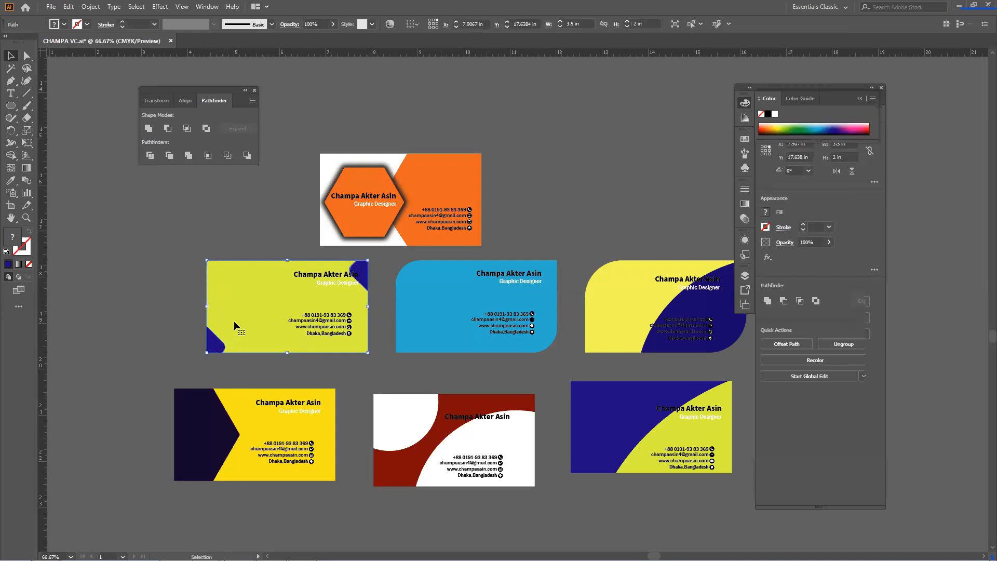
{"action": "right_click", "coordinate": [234, 322]}
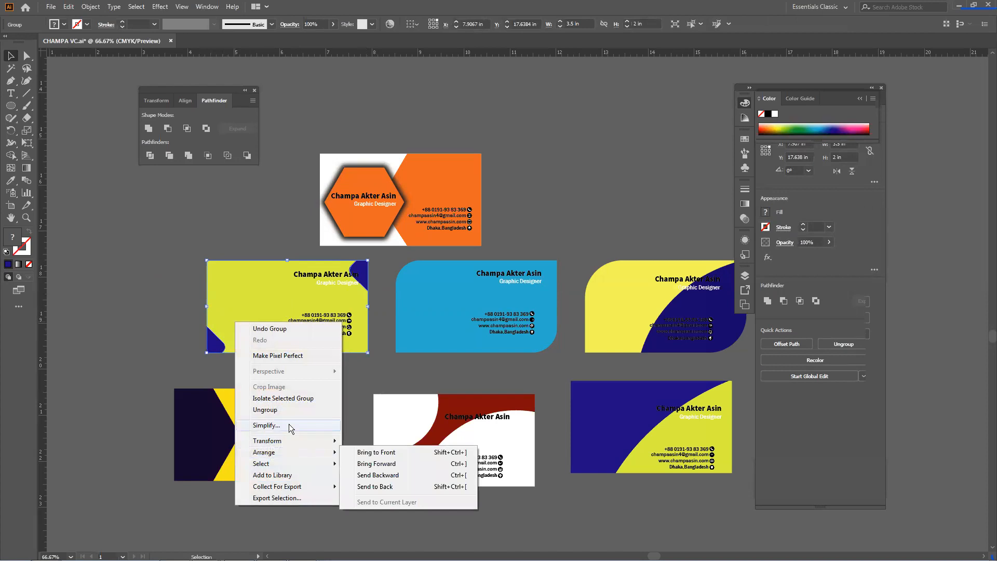
{"action": "mouse_move", "coordinate": [292, 440]}
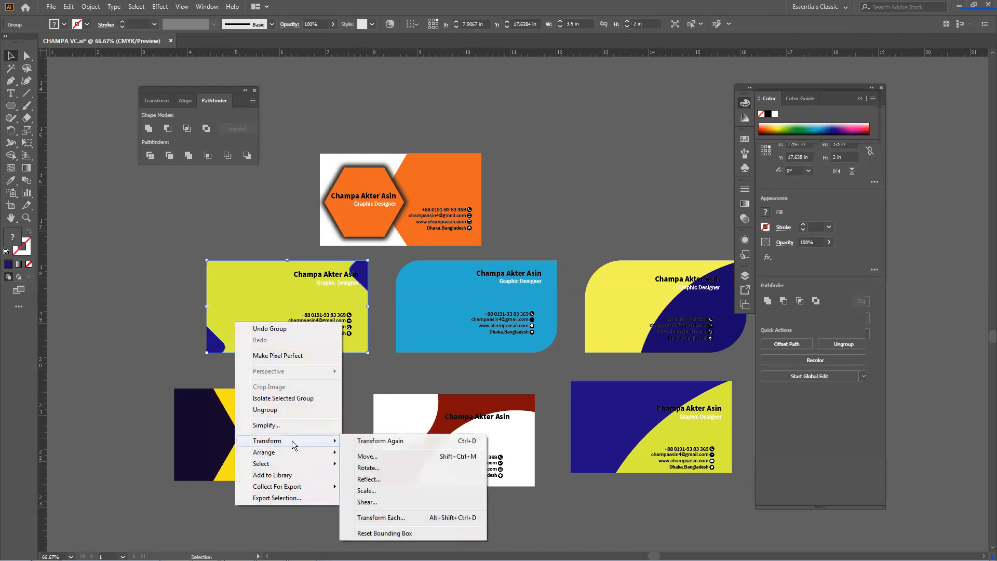
{"action": "left_click", "coordinate": [370, 467]}
{"action": "left_click", "coordinate": [562, 324]}
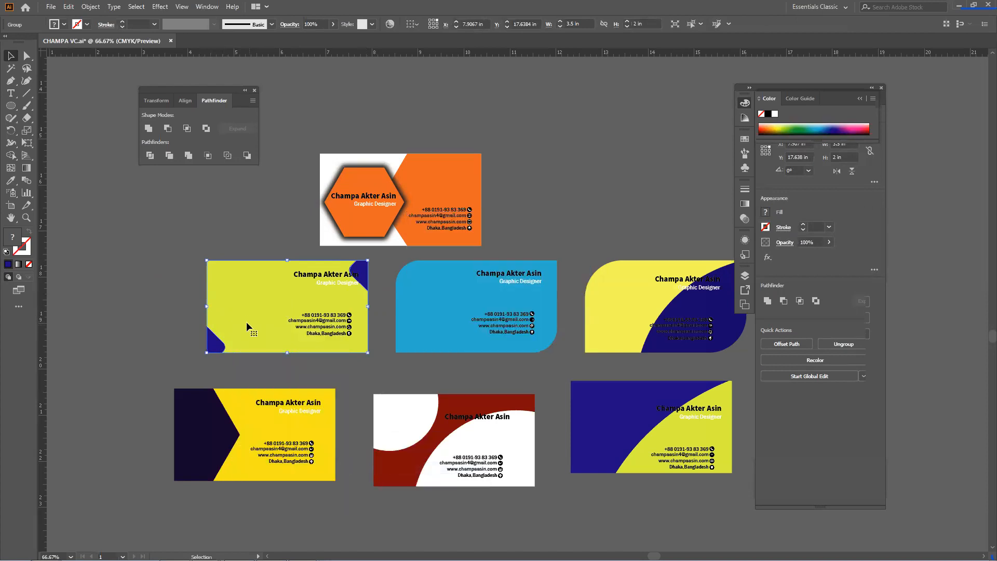
Reflect the lime card's grouped background and blue corner pieces across the vertical axis, with preview on.
{"action": "right_click", "coordinate": [247, 318]}
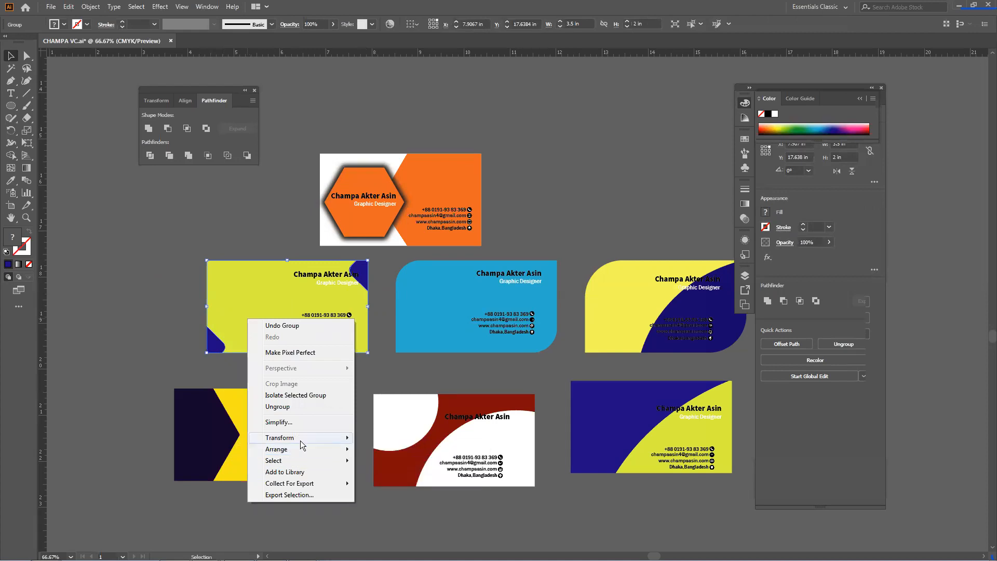
{"action": "mouse_move", "coordinate": [306, 440]}
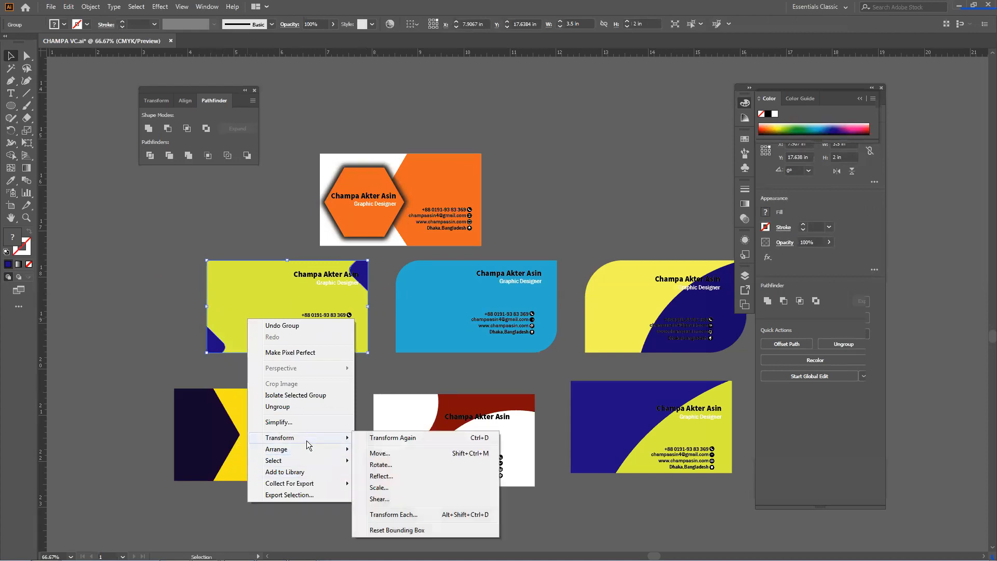
{"action": "left_click", "coordinate": [382, 476]}
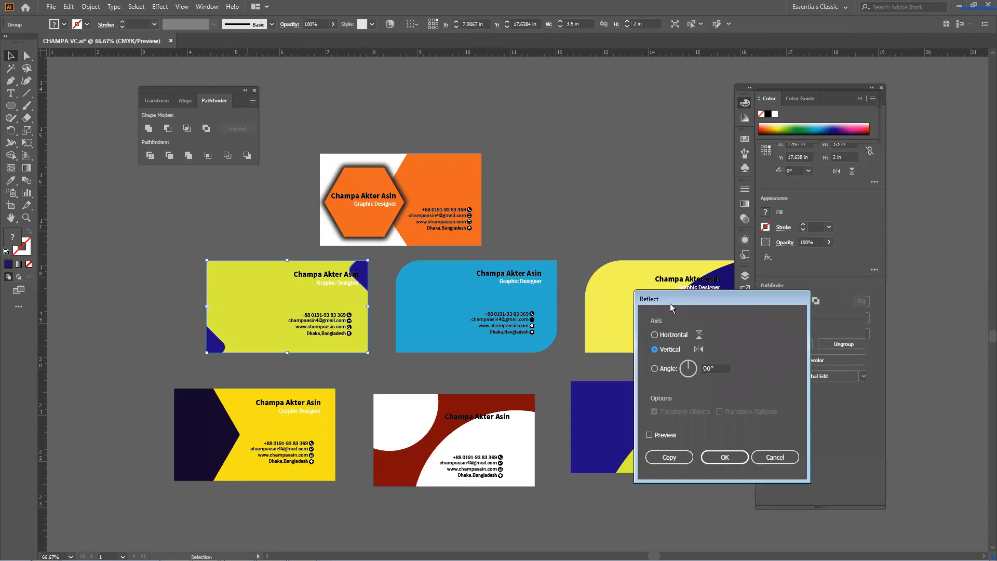
{"action": "left_click_drag", "start_coordinate": [669, 300], "coordinate": [585, 163]}
{"action": "left_click", "coordinate": [565, 298]}
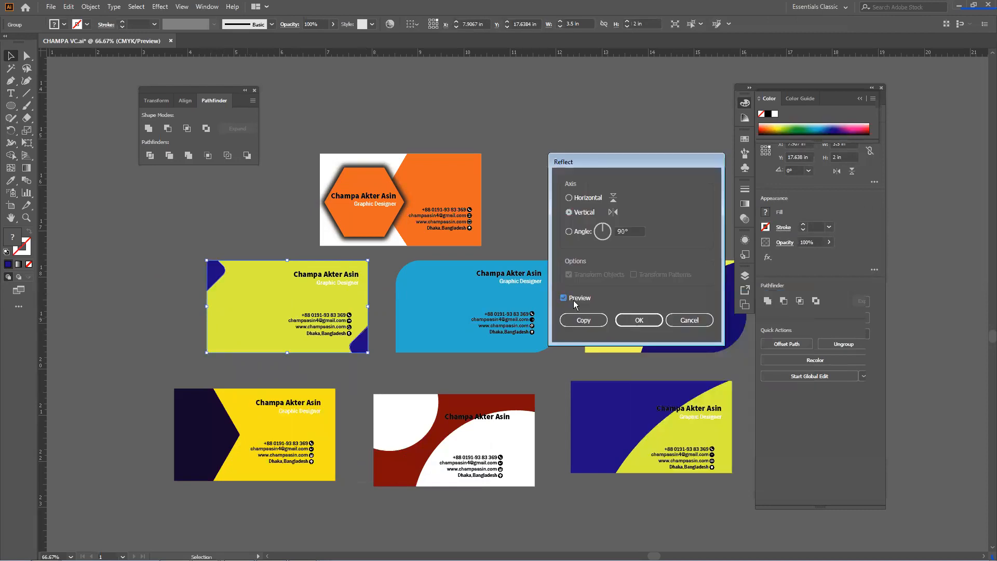
{"action": "left_click", "coordinate": [638, 319]}
{"action": "left_click", "coordinate": [511, 253]}
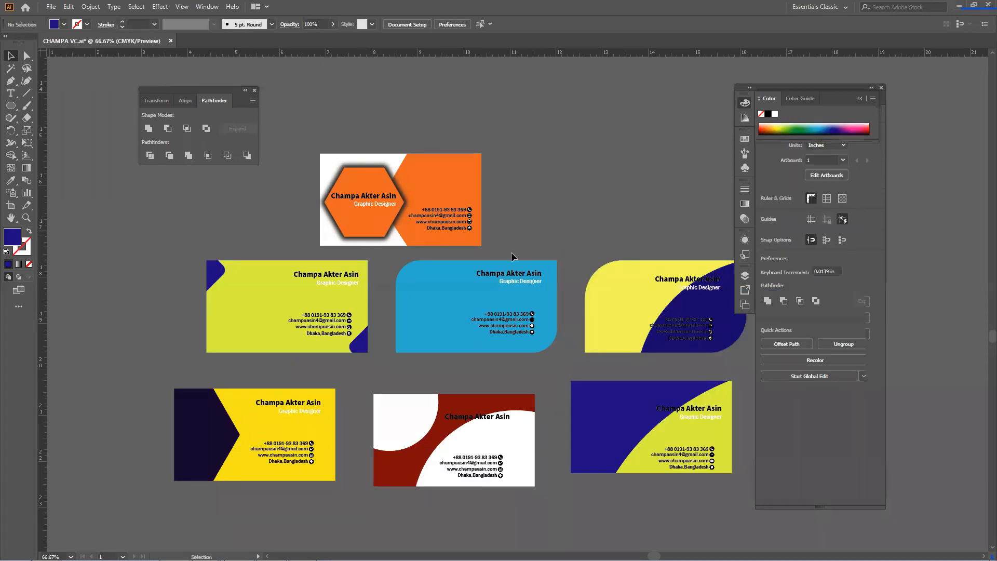
{"action": "left_click", "coordinate": [355, 285]}
{"action": "left_click", "coordinate": [267, 232]}
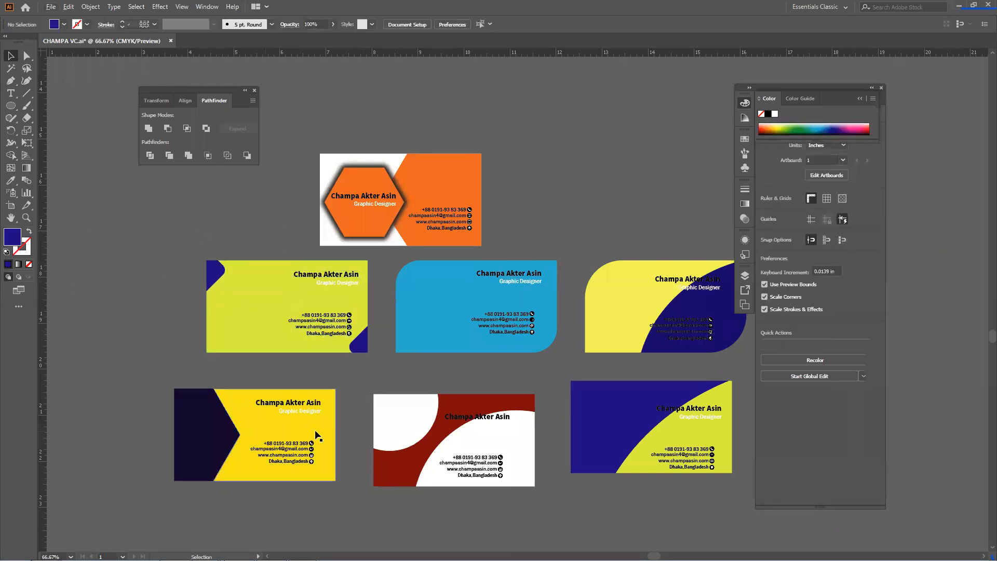
Move the dark red card's text group up into the red area and lower the large white curved shape slightly.
{"action": "scroll", "coordinate": [315, 433], "scroll_direction": "up", "scroll_amount": 1}
{"action": "left_click_drag", "start_coordinate": [580, 407], "coordinate": [615, 385]}
{"action": "left_click", "coordinate": [654, 422]}
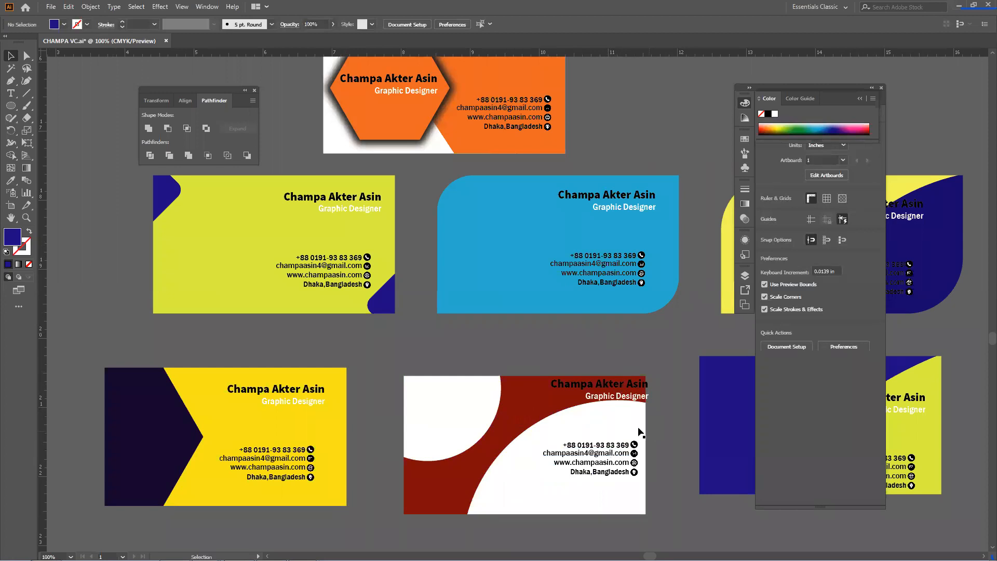
{"action": "left_click", "coordinate": [640, 433]}
{"action": "left_click_drag", "start_coordinate": [559, 401], "coordinate": [559, 410]}
{"action": "left_click", "coordinate": [528, 320]}
{"action": "left_click_drag", "start_coordinate": [621, 399], "coordinate": [609, 399]}
{"action": "left_click", "coordinate": [679, 374]}
Review all seven card designs together, checking how the text reads on the yellow and navy card.
{"action": "left_click_drag", "start_coordinate": [614, 295], "coordinate": [450, 380]}
{"action": "scroll", "coordinate": [596, 383], "scroll_direction": "down", "scroll_amount": 1}
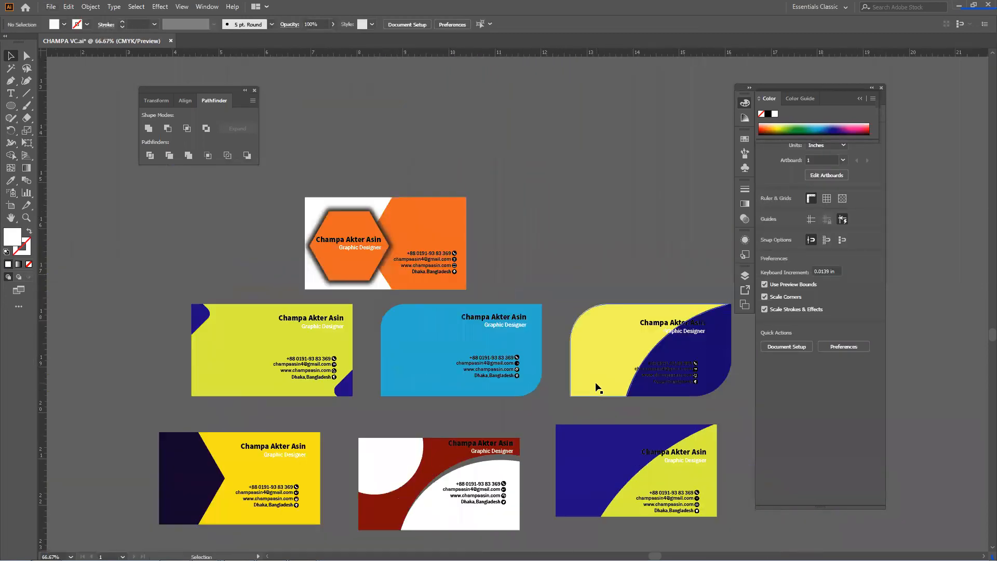
{"action": "left_click_drag", "start_coordinate": [614, 376], "coordinate": [482, 324]}
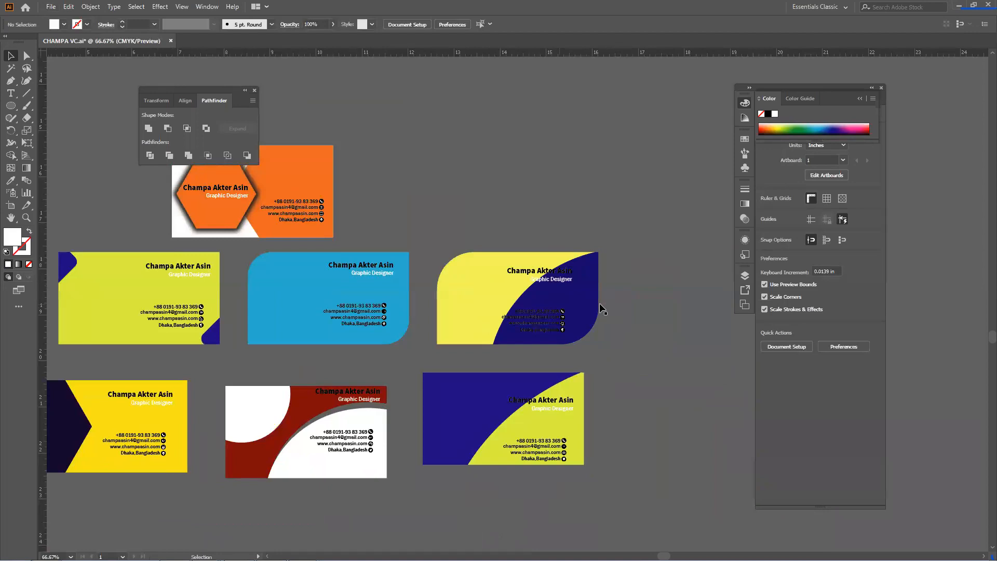
{"action": "left_click", "coordinate": [563, 314]}
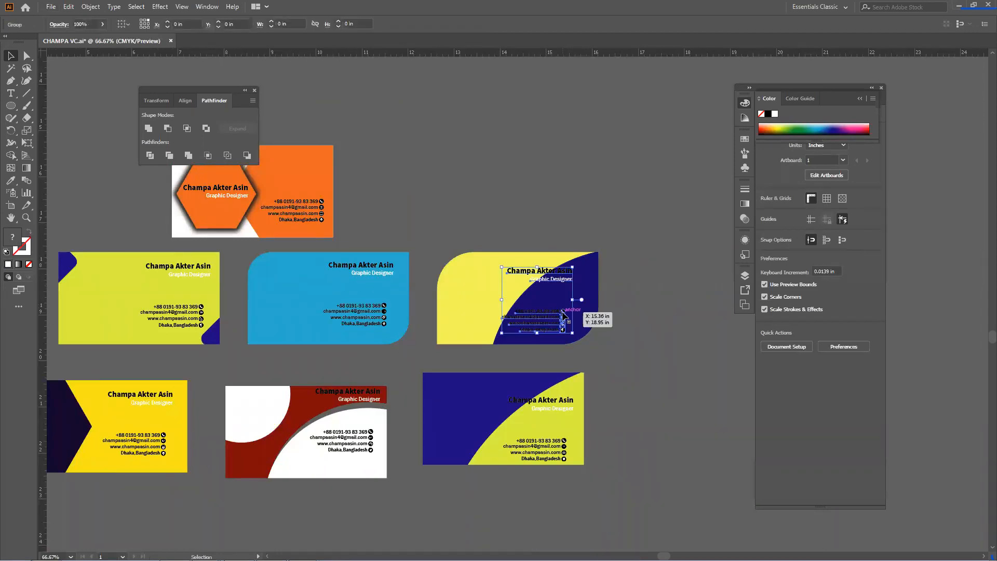
{"action": "left_click", "coordinate": [626, 316]}
{"action": "scroll", "coordinate": [612, 334], "scroll_direction": "down", "scroll_amount": 1}
{"action": "key", "text": "super"}
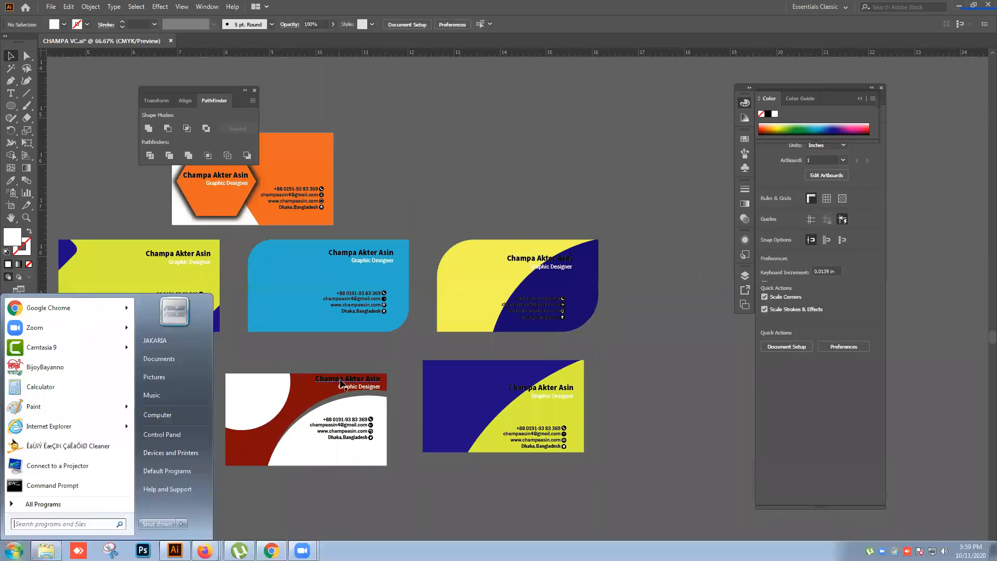
{"action": "key", "text": "super"}
{"action": "scroll", "coordinate": [455, 229], "scroll_direction": "down", "scroll_amount": 1}
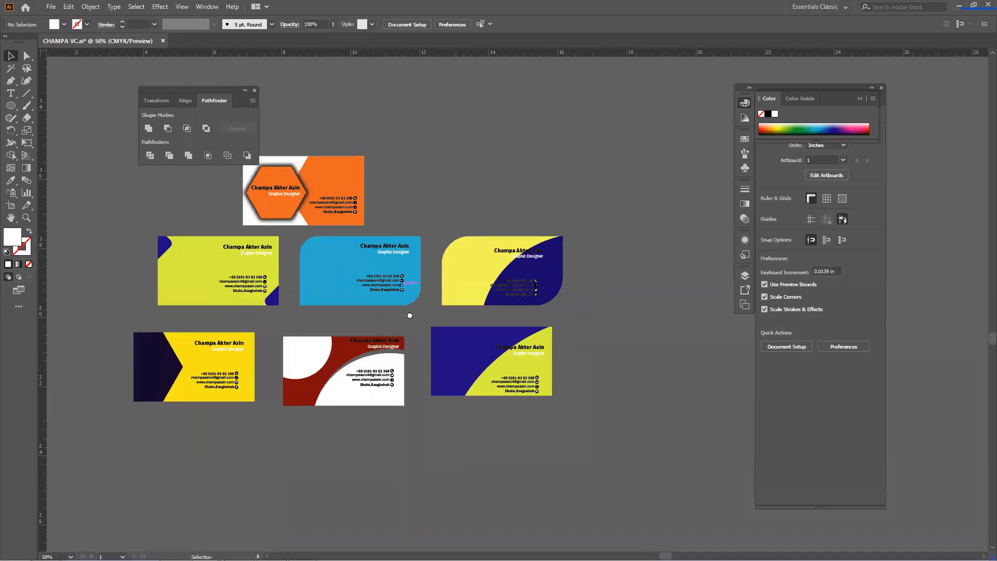
{"action": "left_click_drag", "start_coordinate": [409, 314], "coordinate": [470, 339]}
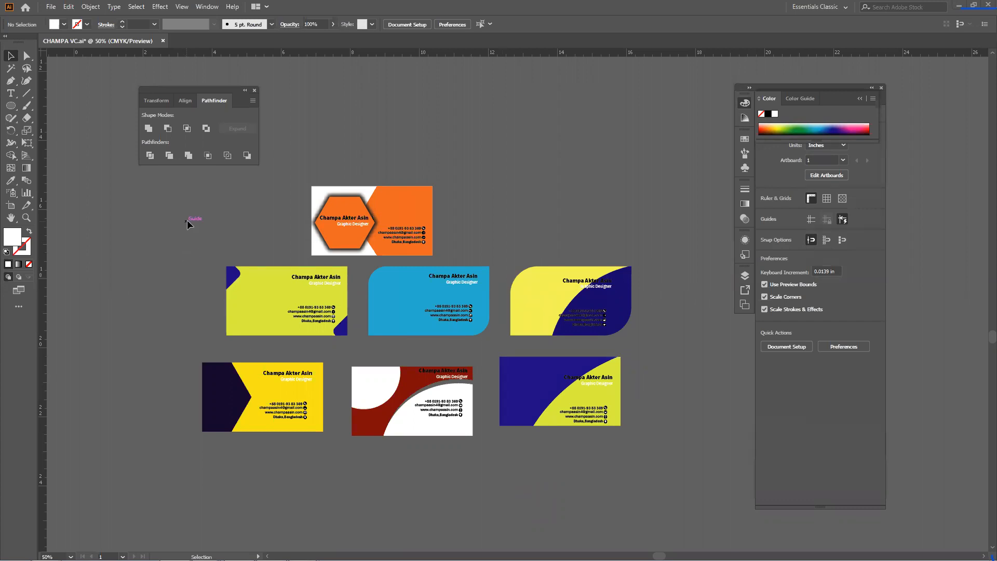
{"action": "mouse_move", "coordinate": [620, 478]}
{"action": "left_mouse_down"}
{"action": "mouse_move", "coordinate": [251, 213]}
{"action": "mouse_move", "coordinate": [203, 185]}
{"action": "mouse_move", "coordinate": [183, 196]}
{"action": "mouse_move", "coordinate": [561, 479]}
{"action": "mouse_move", "coordinate": [608, 478]}
{"action": "left_mouse_up"}
{"action": "left_click", "coordinate": [609, 479]}
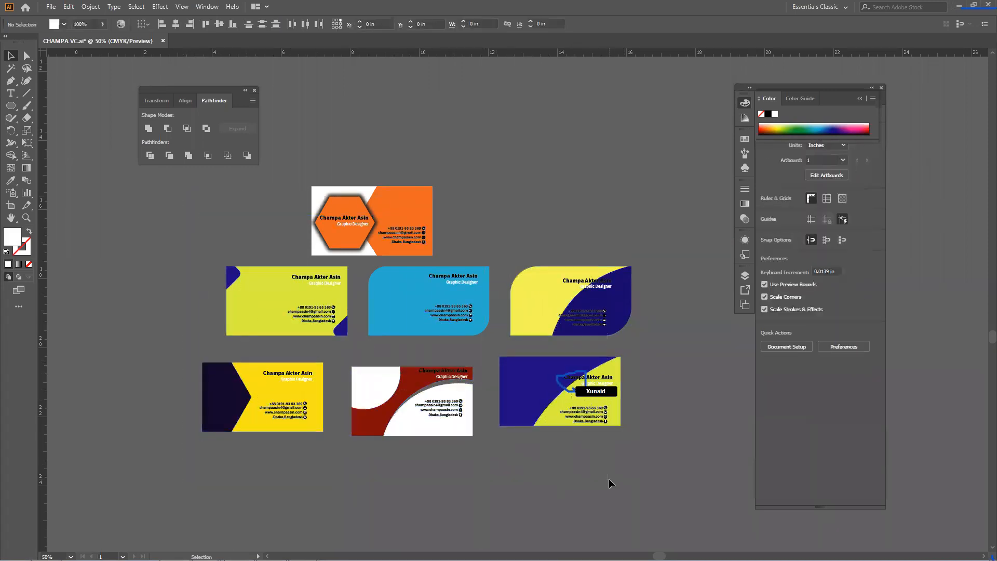
{"action": "left_click_drag", "start_coordinate": [605, 475], "coordinate": [198, 194]}
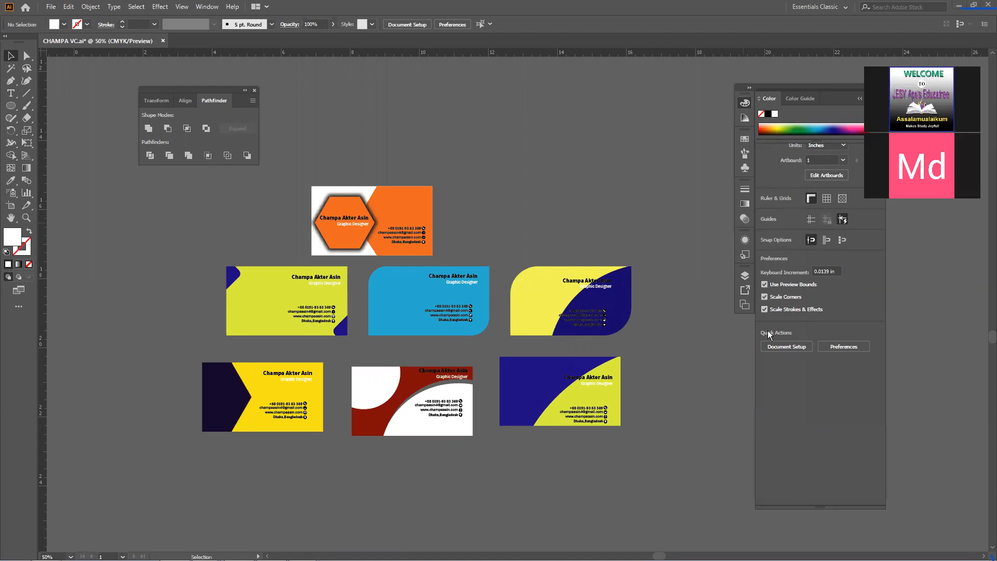
{"action": "scroll", "coordinate": [537, 413], "scroll_direction": "down", "scroll_amount": 15}
{"action": "scroll", "coordinate": [627, 452], "scroll_direction": "down", "scroll_amount": 15}
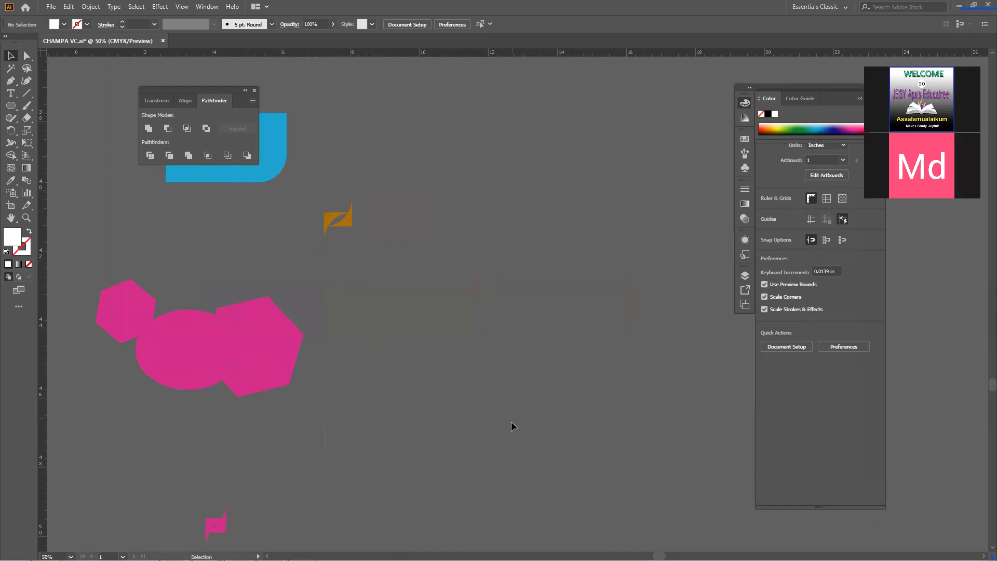
{"action": "scroll", "coordinate": [510, 422], "scroll_direction": "down", "scroll_amount": 3}
{"action": "left_click", "coordinate": [11, 218]}
{"action": "left_click_drag", "start_coordinate": [347, 250], "coordinate": [381, 74]}
{"action": "left_click_drag", "start_coordinate": [428, 311], "coordinate": [438, 69]}
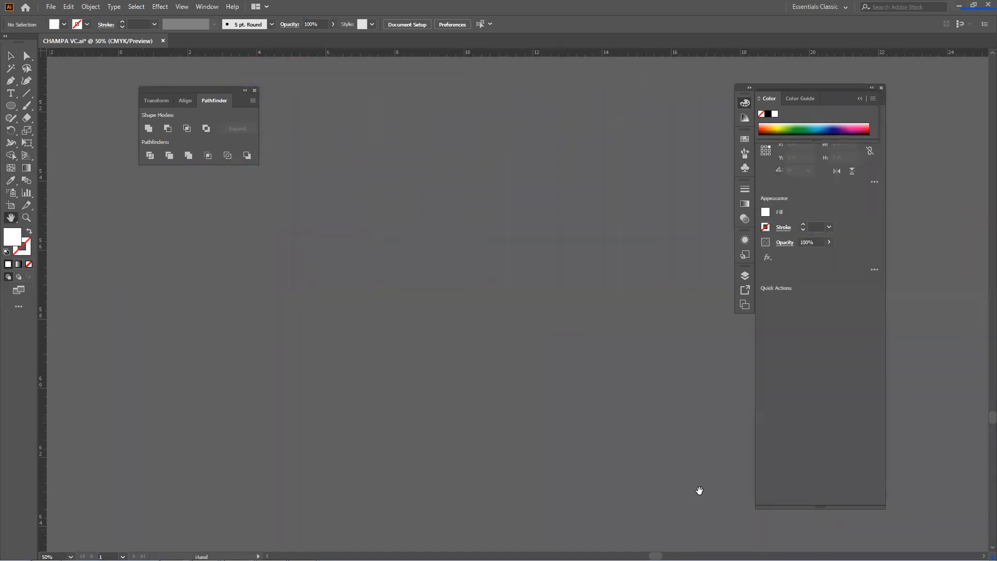
{"action": "key", "text": "v"}
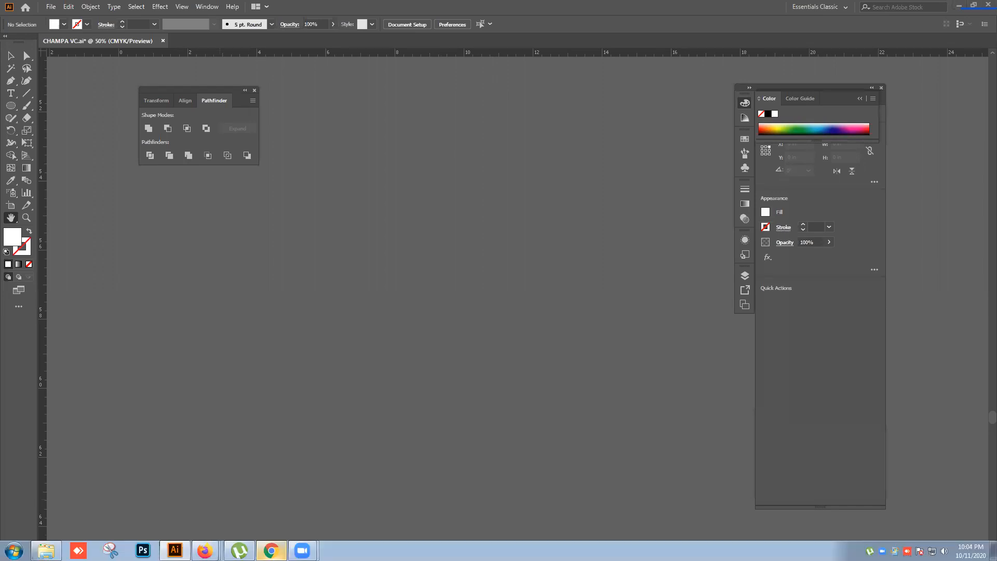
Switch to Chrome and enter the query "camera raw filter delete" in the empty new tab.
{"action": "left_click", "coordinate": [271, 550]}
{"action": "left_click", "coordinate": [265, 9]}
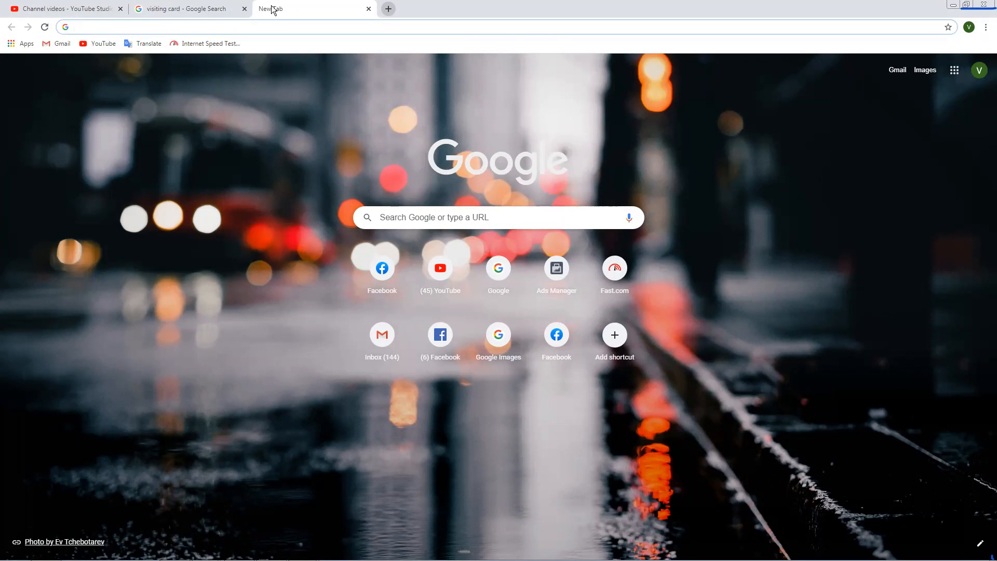
{"action": "type", "text": "camera"}
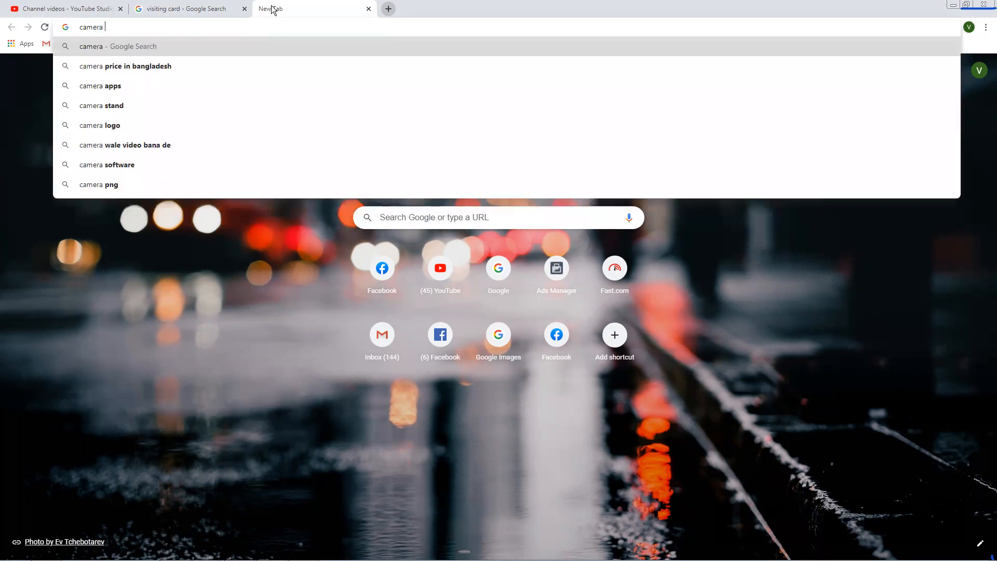
{"action": "type", "text": " raw"}
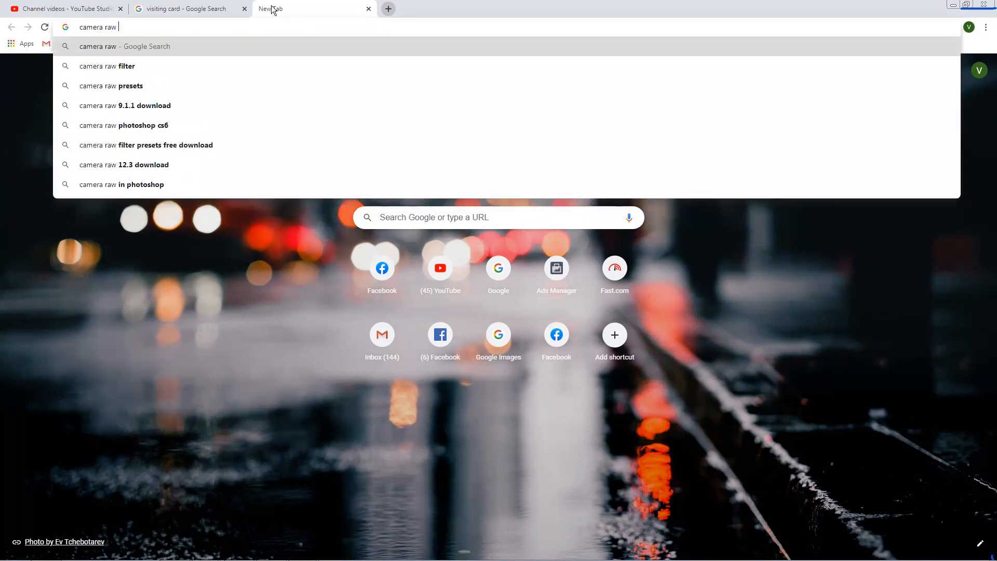
{"action": "type", "text": " filter"}
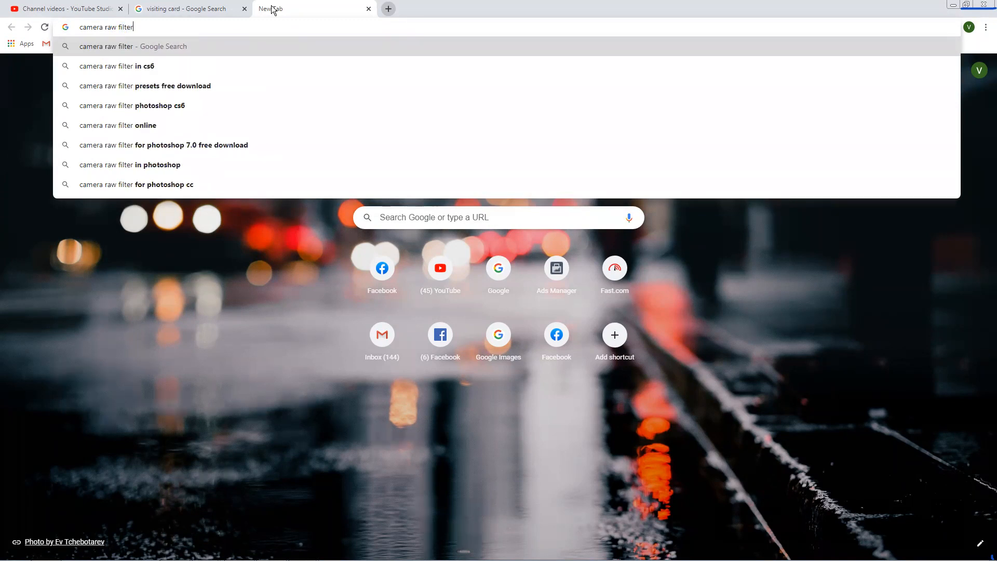
{"action": "type", "text": " de"}
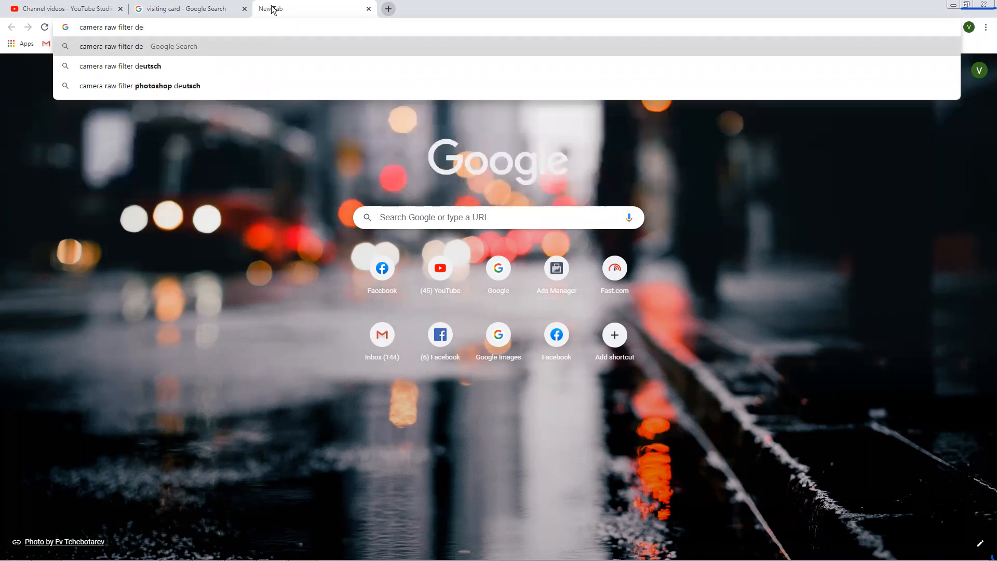
{"action": "type", "text": "lete"}
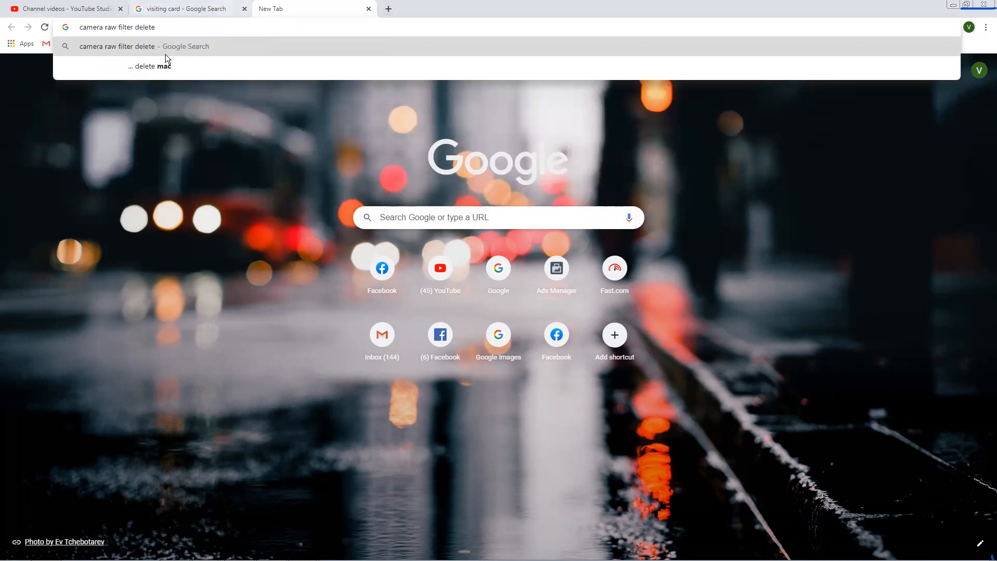
Reword the search query as "how to delete camera raw filter".
{"action": "left_click_drag", "start_coordinate": [181, 29], "coordinate": [135, 28]}
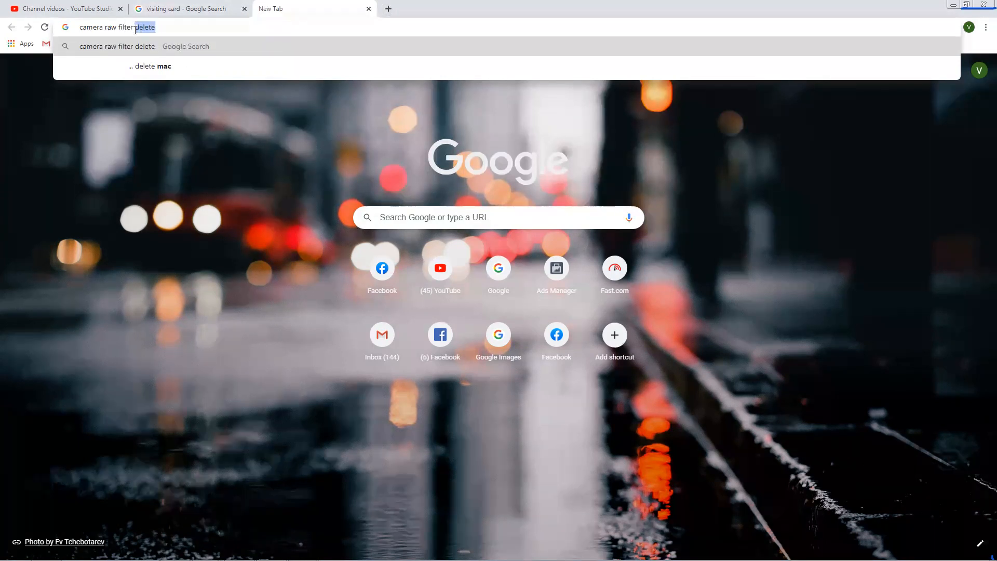
{"action": "key", "text": "BackSpace"}
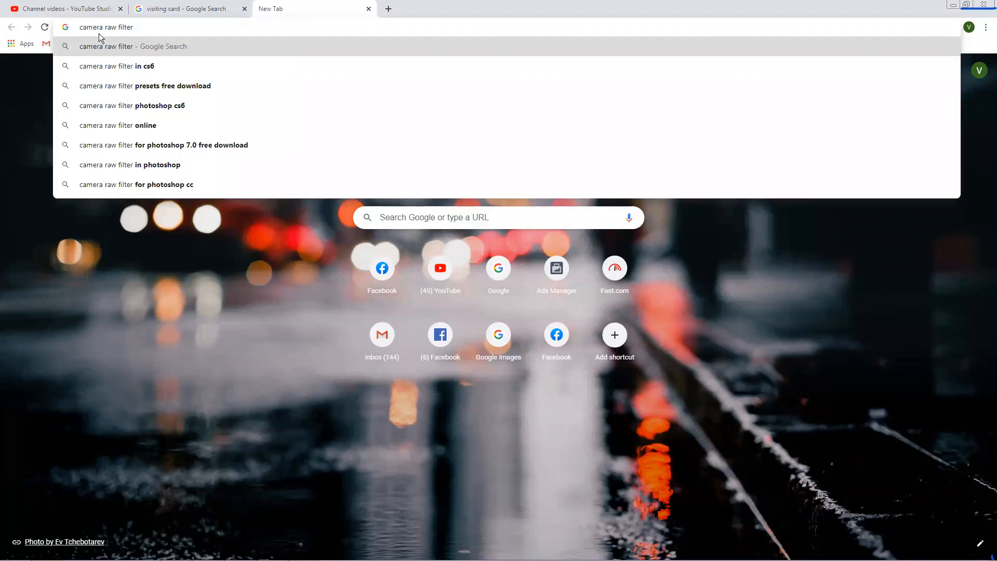
{"action": "key", "text": "Home"}
{"action": "type", "text": "how to"}
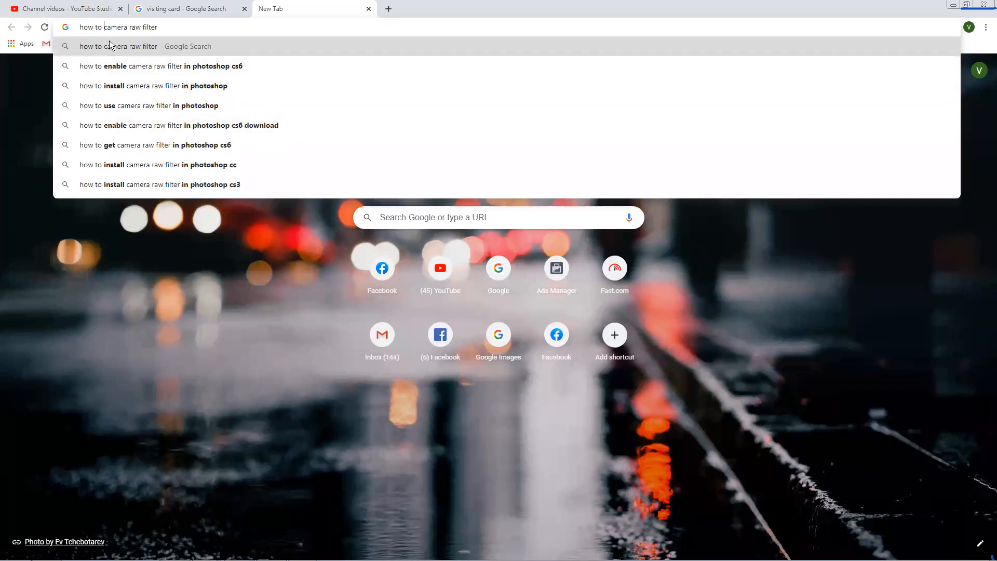
{"action": "type", "text": "delete"}
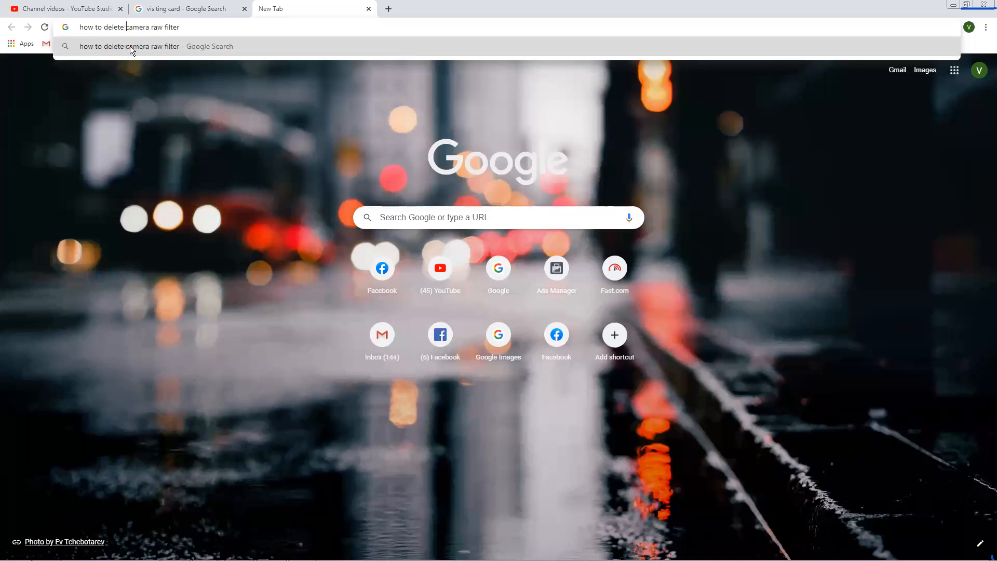
Change the query to "how to disable camera raw filter" and run the search.
{"action": "key", "text": "BackSpace"}
{"action": "key", "text": "BackSpace"}
{"action": "key", "text": "BackSpace"}
{"action": "key", "text": "BackSpace"}
{"action": "key", "text": "BackSpace"}
{"action": "key", "text": "BackSpace"}
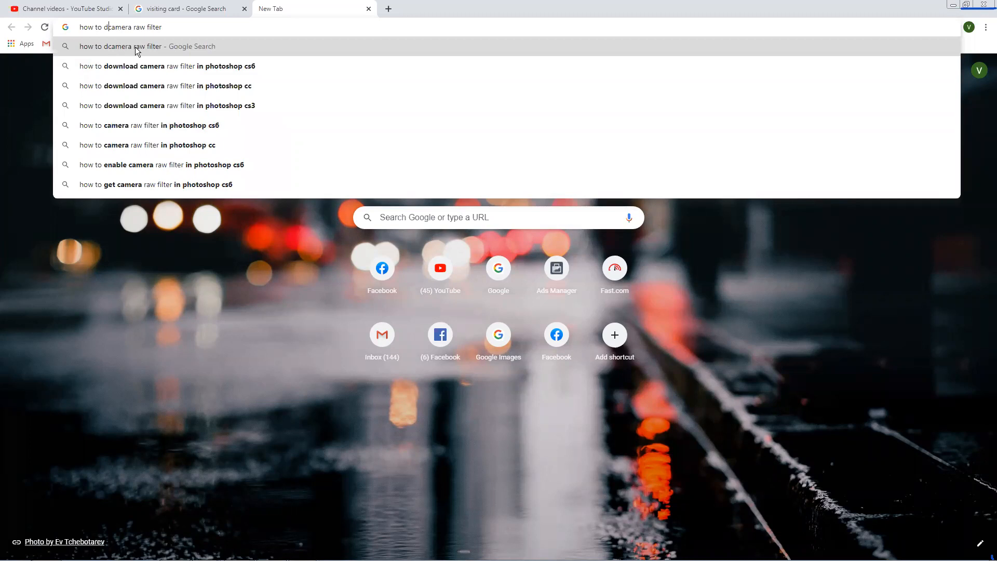
{"action": "type", "text": "isable"}
{"action": "key", "text": "Return"}
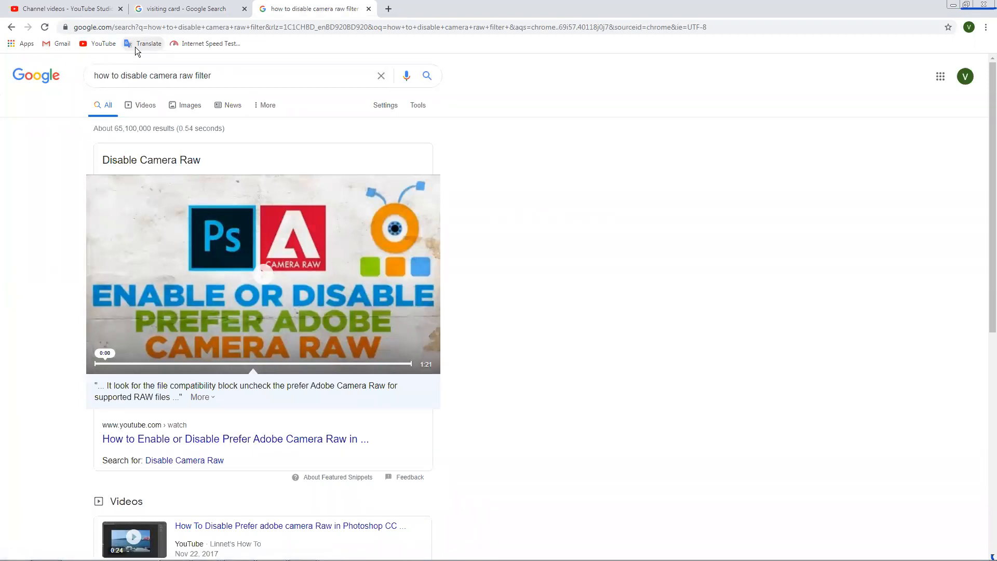
Look through the video, forum and question results on disabling Adobe Camera Raw.
{"action": "scroll", "coordinate": [141, 132], "scroll_direction": "down", "scroll_amount": 4}
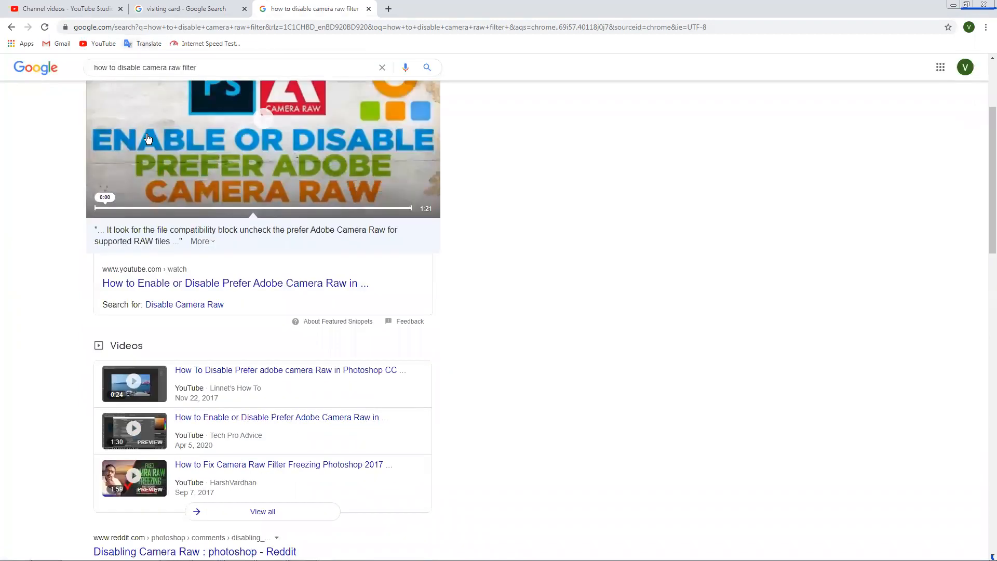
{"action": "scroll", "coordinate": [142, 132], "scroll_direction": "down", "scroll_amount": 1}
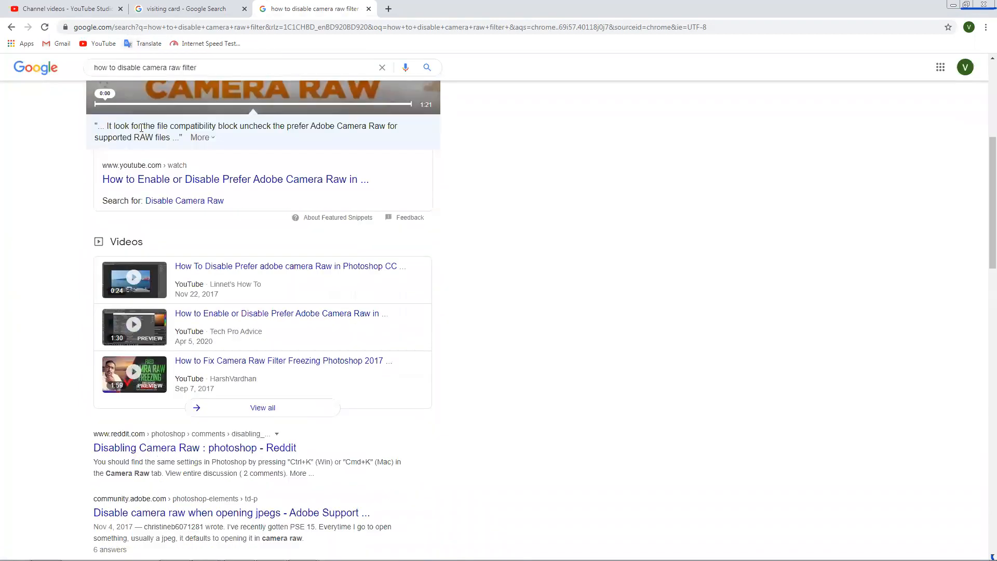
{"action": "scroll", "coordinate": [138, 126], "scroll_direction": "down", "scroll_amount": 1}
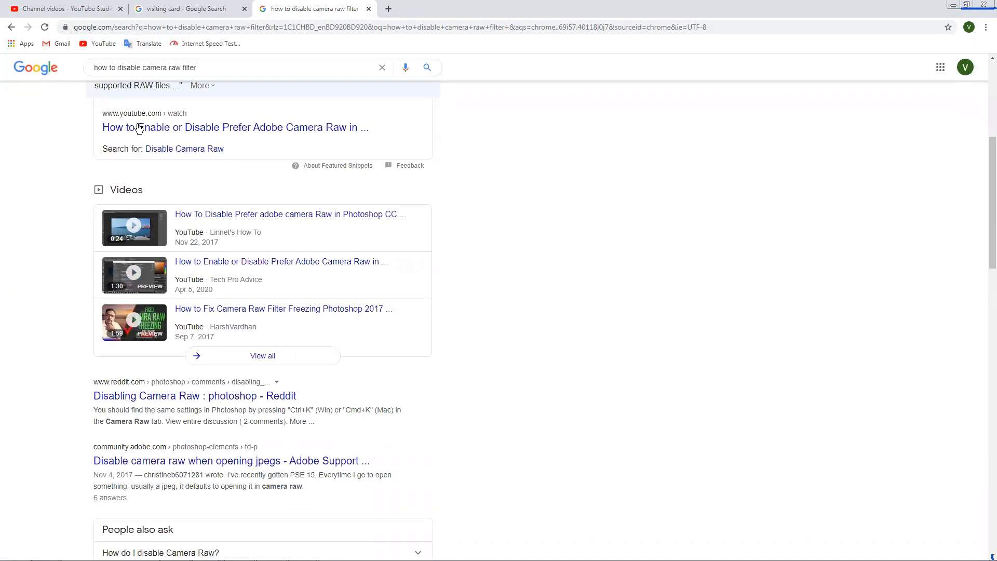
{"action": "scroll", "coordinate": [138, 127], "scroll_direction": "down", "scroll_amount": 3}
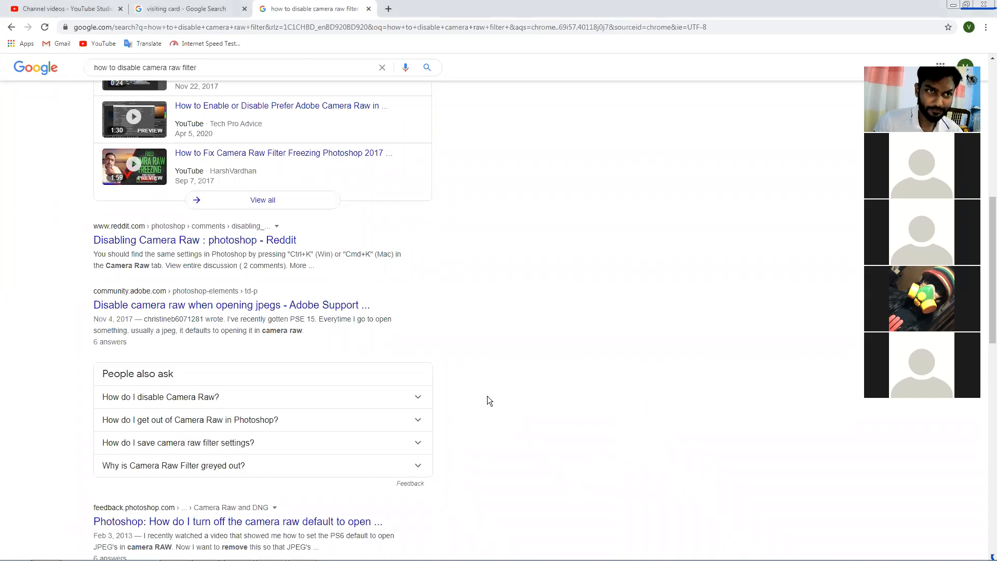
{"action": "scroll", "coordinate": [432, 340], "scroll_direction": "up", "scroll_amount": 4}
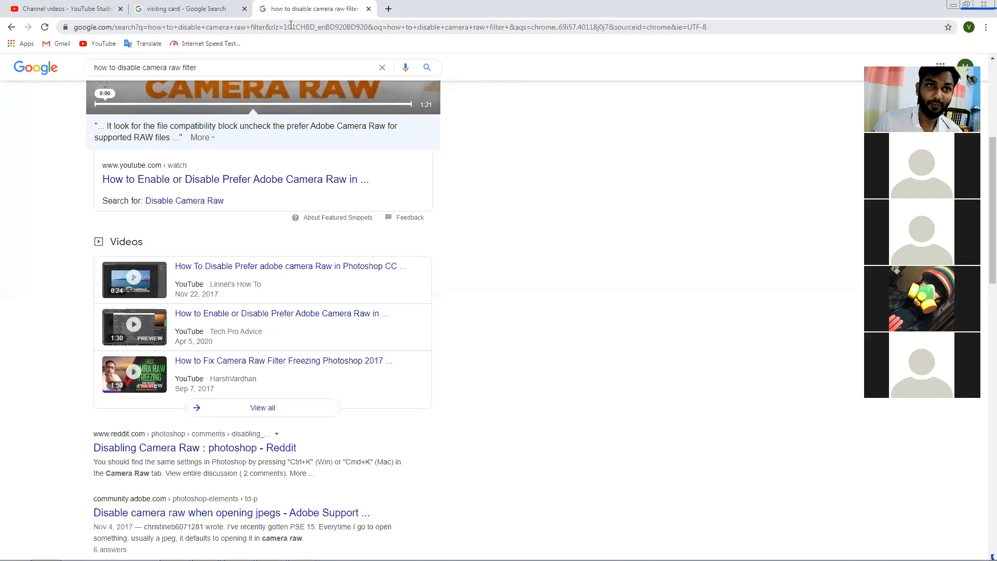
Copy the web address of the "how to disable camera raw filter" search results page.
{"action": "left_click", "coordinate": [293, 23]}
{"action": "right_click", "coordinate": [293, 22]}
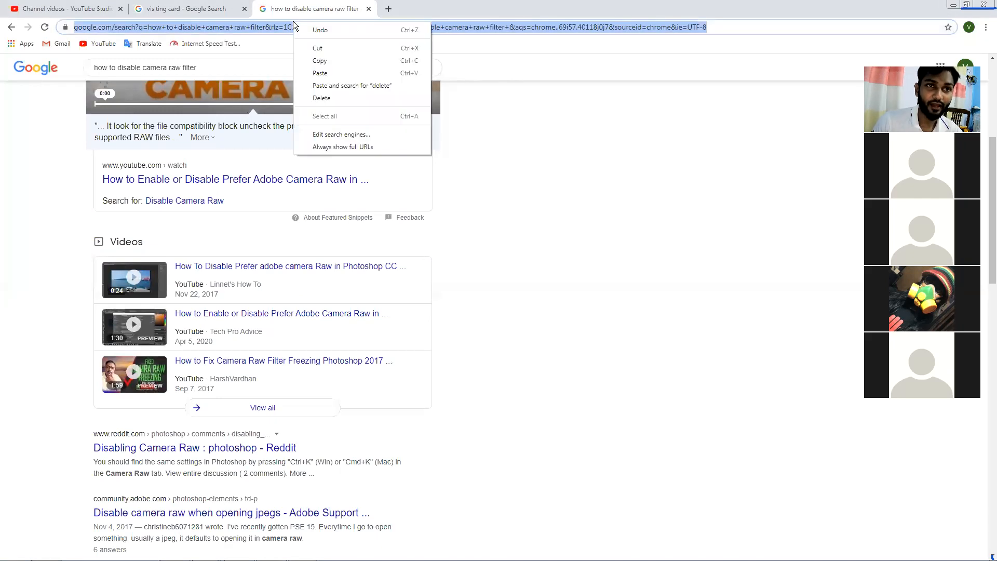
{"action": "left_click", "coordinate": [326, 62]}
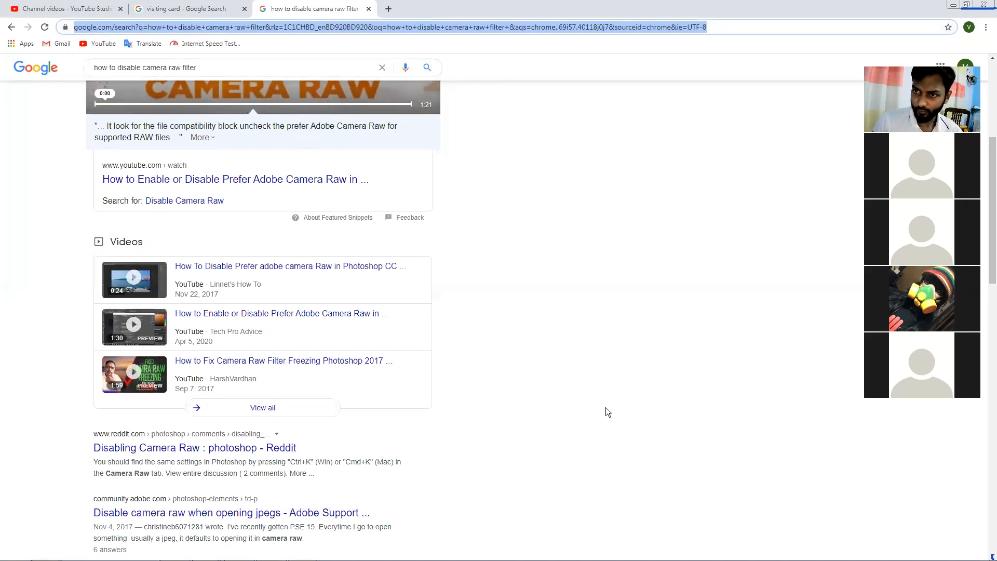
{"action": "left_click", "coordinate": [787, 273]}
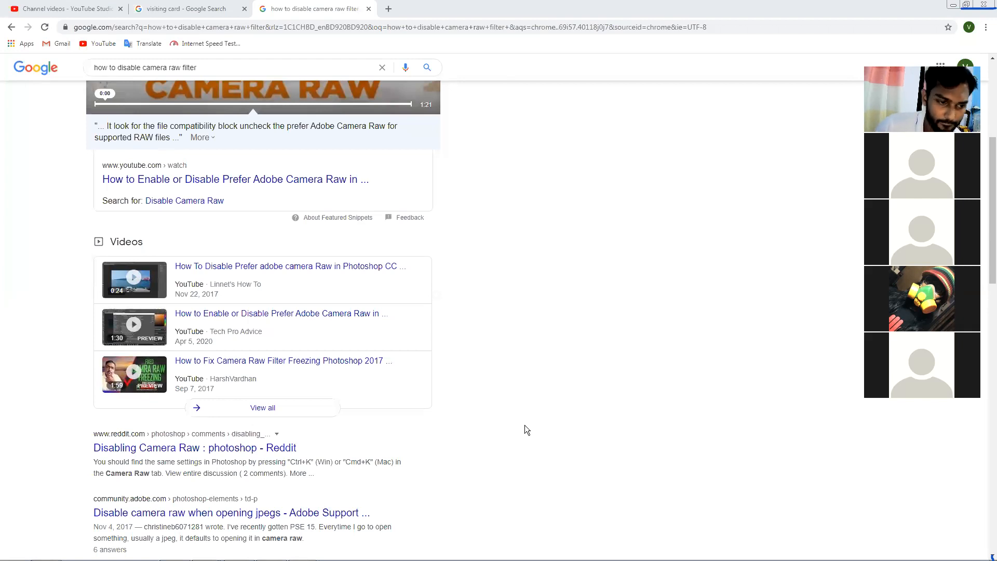
Switch to the Firefox window showing the Facebook Friends page.
{"action": "scroll", "coordinate": [524, 426], "scroll_direction": "down", "scroll_amount": 2}
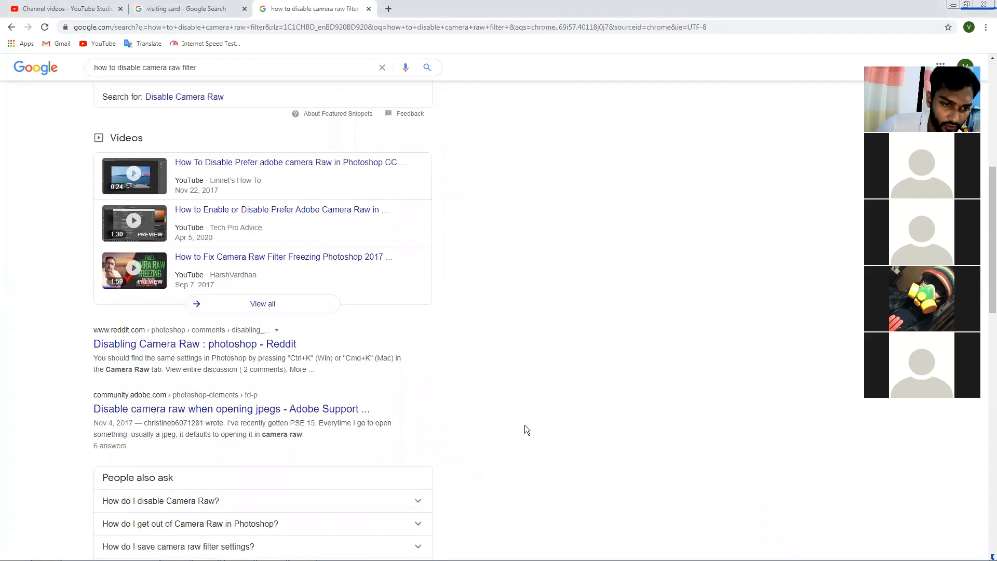
{"action": "scroll", "coordinate": [361, 379], "scroll_direction": "up", "scroll_amount": 1}
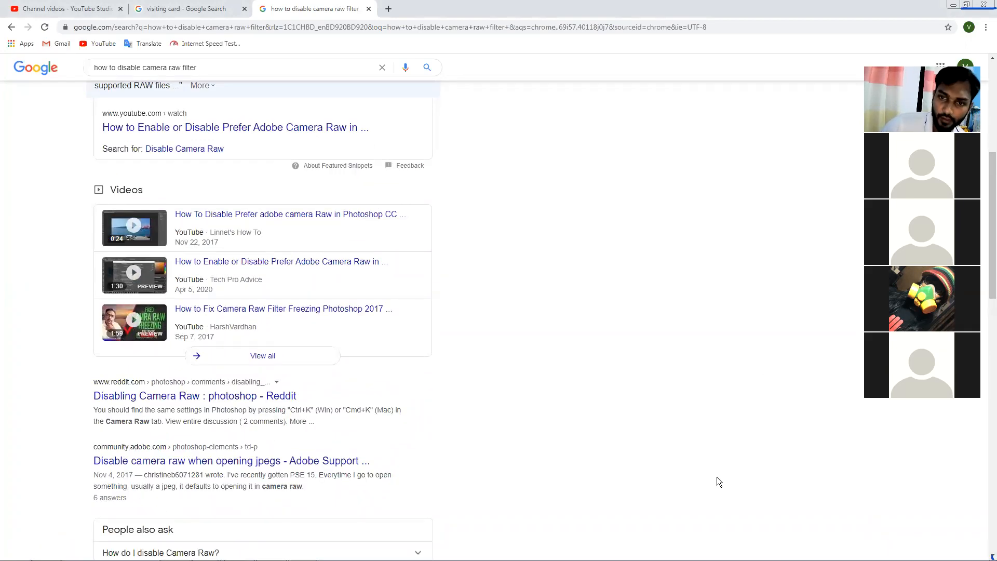
{"action": "mouse_move", "coordinate": [717, 560]}
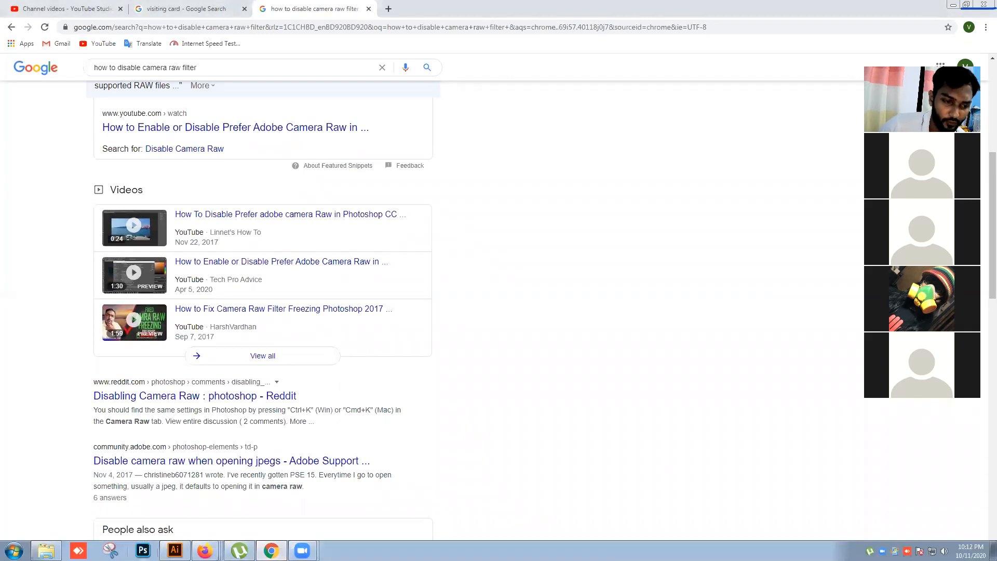
{"action": "left_click", "coordinate": [175, 550]}
{"action": "left_click", "coordinate": [176, 550]}
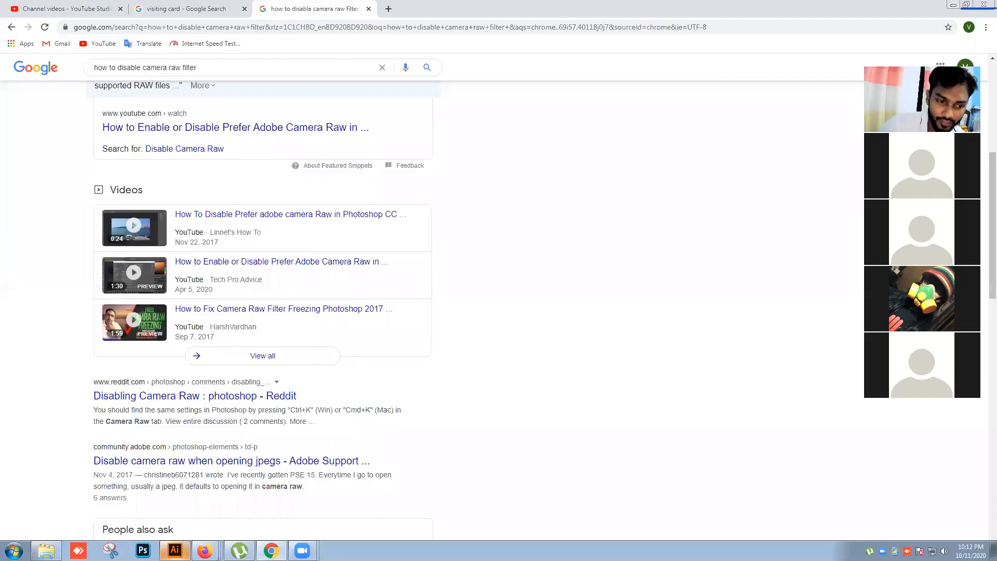
{"action": "left_click", "coordinate": [206, 551]}
{"action": "left_click", "coordinate": [220, 528]}
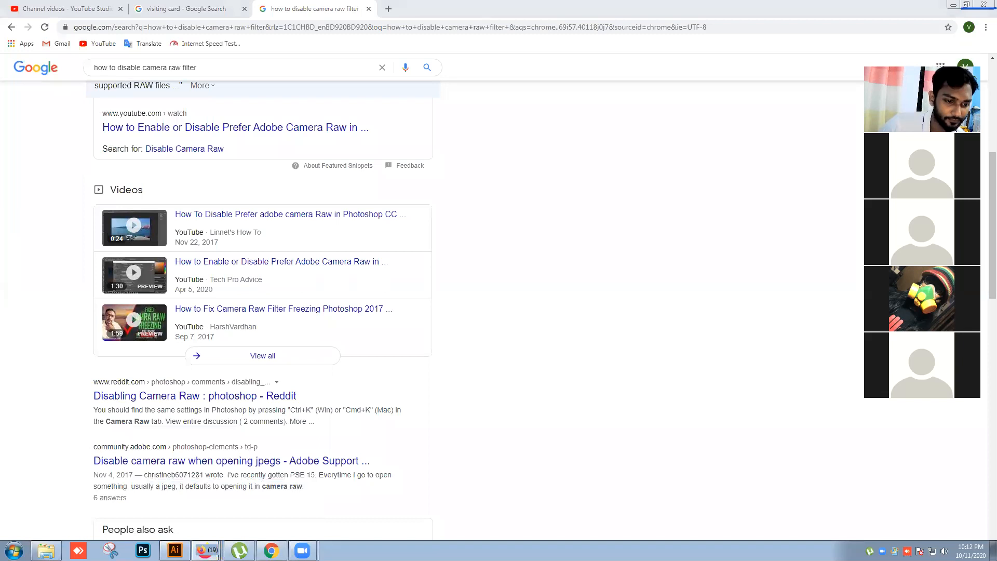
{"action": "left_click", "coordinate": [737, 60]}
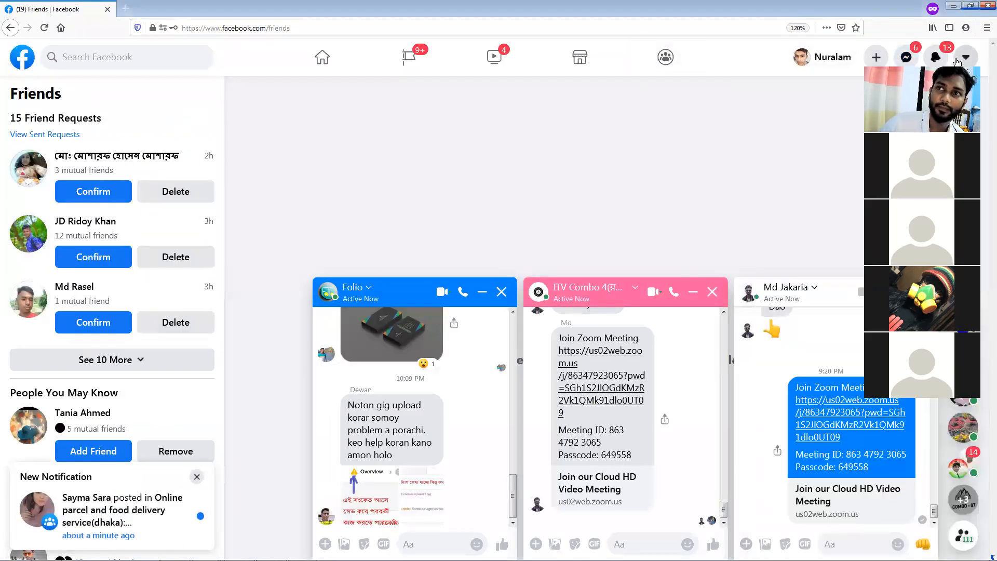
Open the Facebook notifications and move the floating meeting video strip clear of the list.
{"action": "left_click_drag", "start_coordinate": [970, 27], "coordinate": [945, 77]}
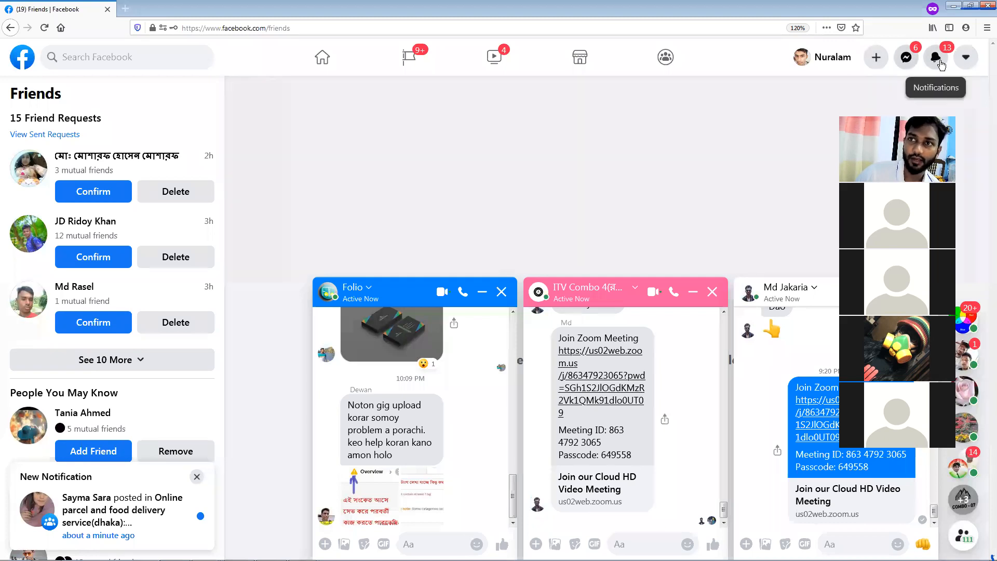
{"action": "left_click", "coordinate": [938, 60]}
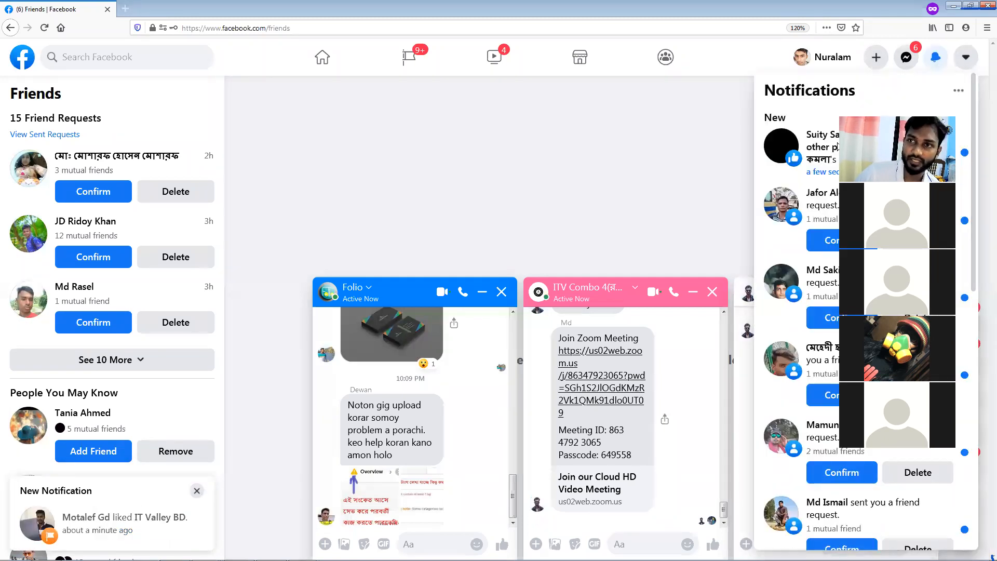
{"action": "left_click_drag", "start_coordinate": [841, 147], "coordinate": [425, 188]}
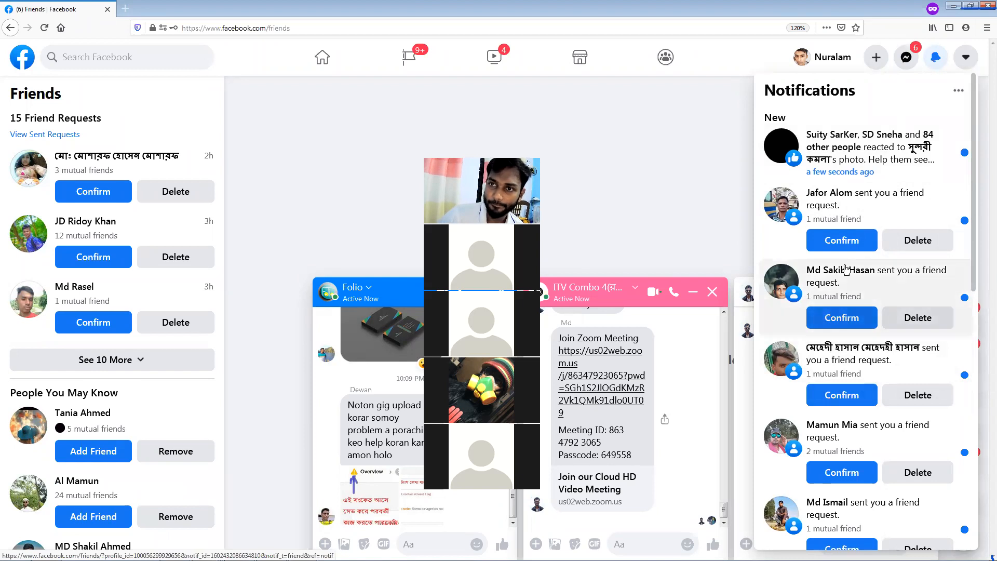
Find the notification about a Graphic Design group post that needs approval and open the group's pending posts from it.
{"action": "scroll", "coordinate": [898, 290], "scroll_direction": "down", "scroll_amount": 4}
{"action": "scroll", "coordinate": [899, 290], "scroll_direction": "down", "scroll_amount": 2}
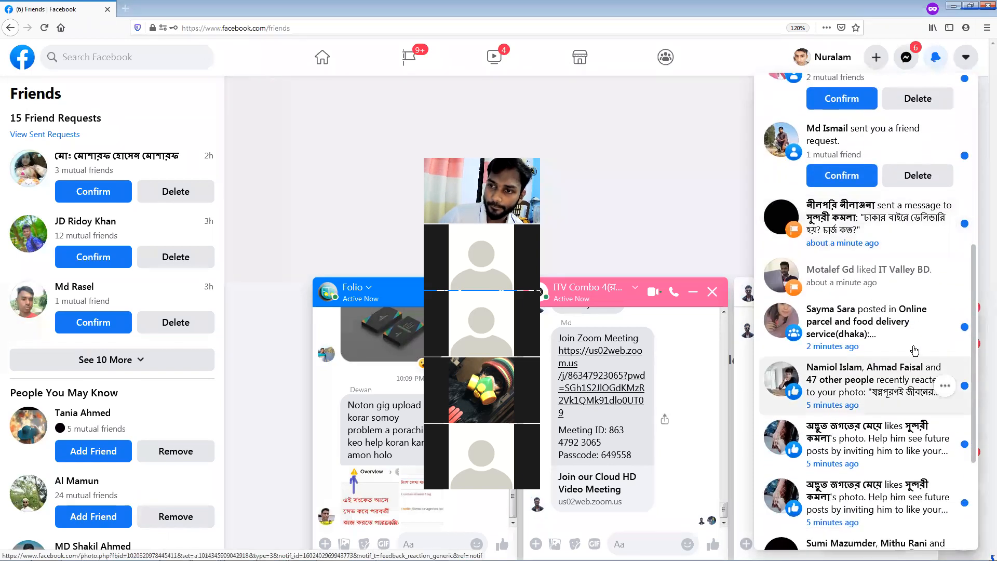
{"action": "scroll", "coordinate": [908, 427], "scroll_direction": "down", "scroll_amount": 3}
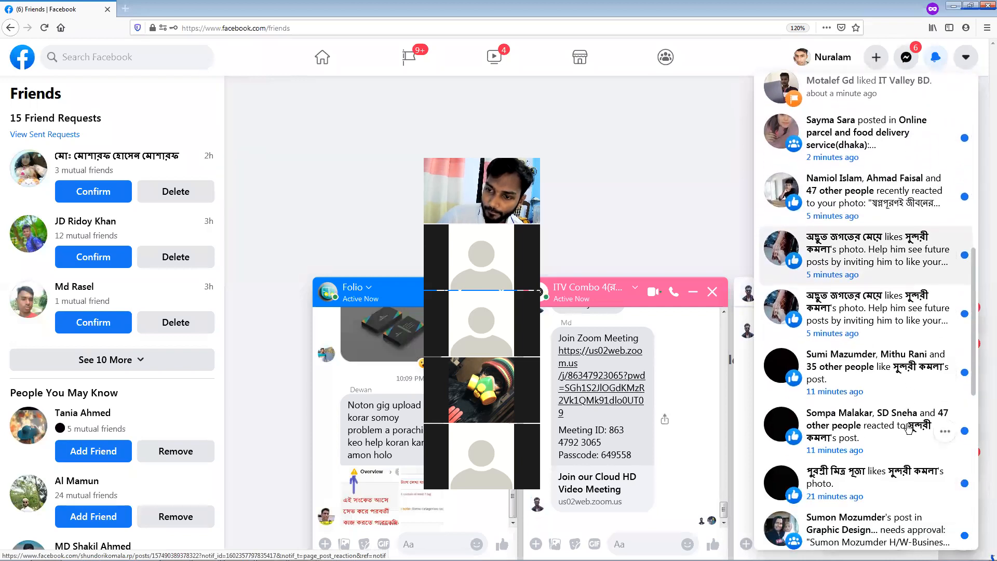
{"action": "scroll", "coordinate": [909, 429], "scroll_direction": "down", "scroll_amount": 2}
{"action": "scroll", "coordinate": [908, 428], "scroll_direction": "down", "scroll_amount": 1}
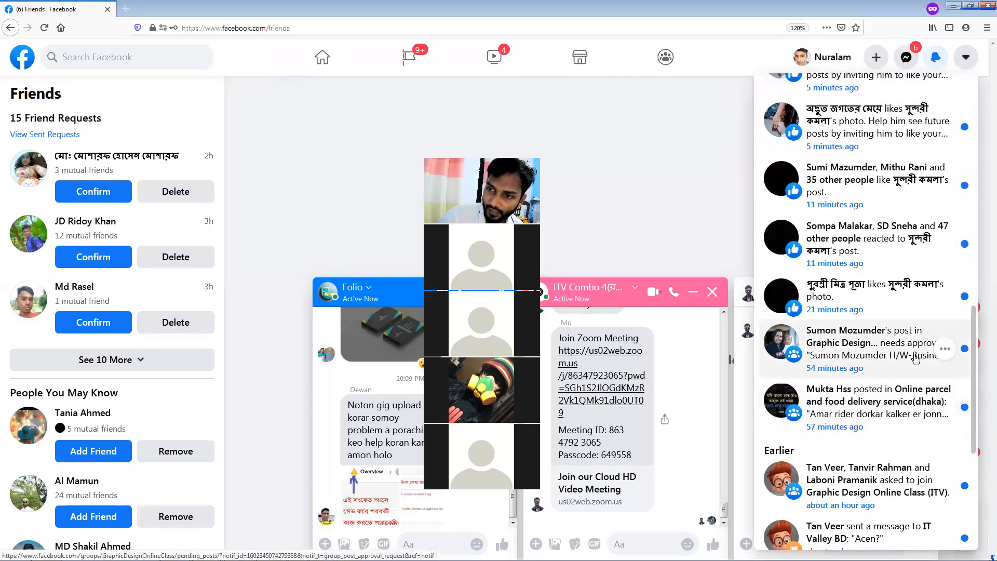
{"action": "left_click", "coordinate": [877, 358]}
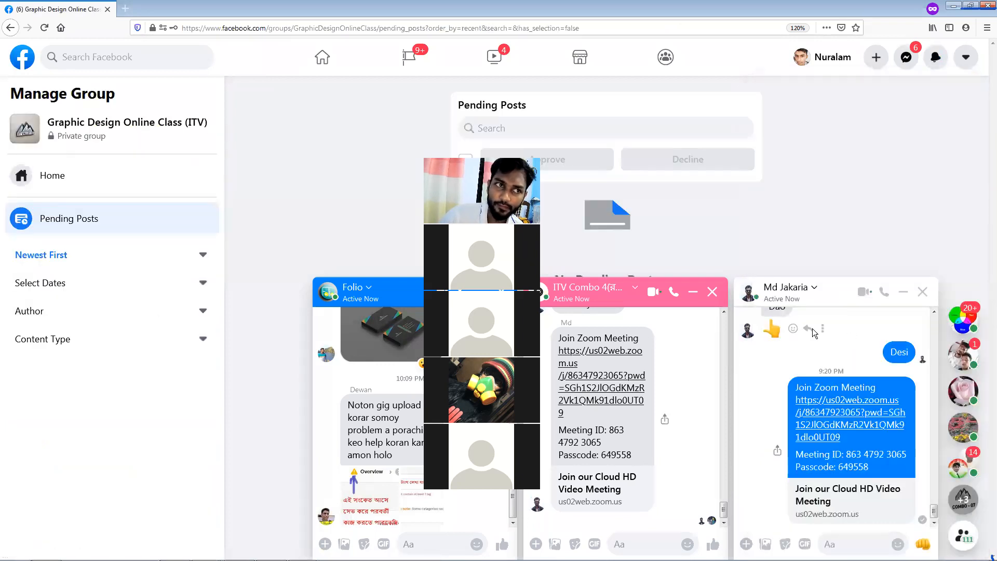
Move the floating meeting video strip away from the Pending Posts box, leaving no extra browser tab open.
{"action": "key", "text": "ctrl+t"}
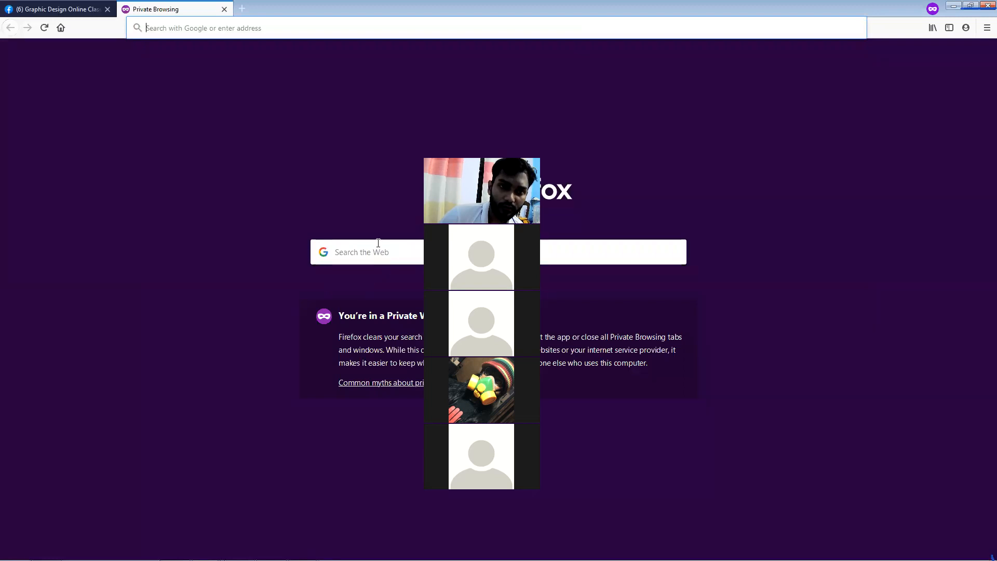
{"action": "left_click", "coordinate": [224, 9]}
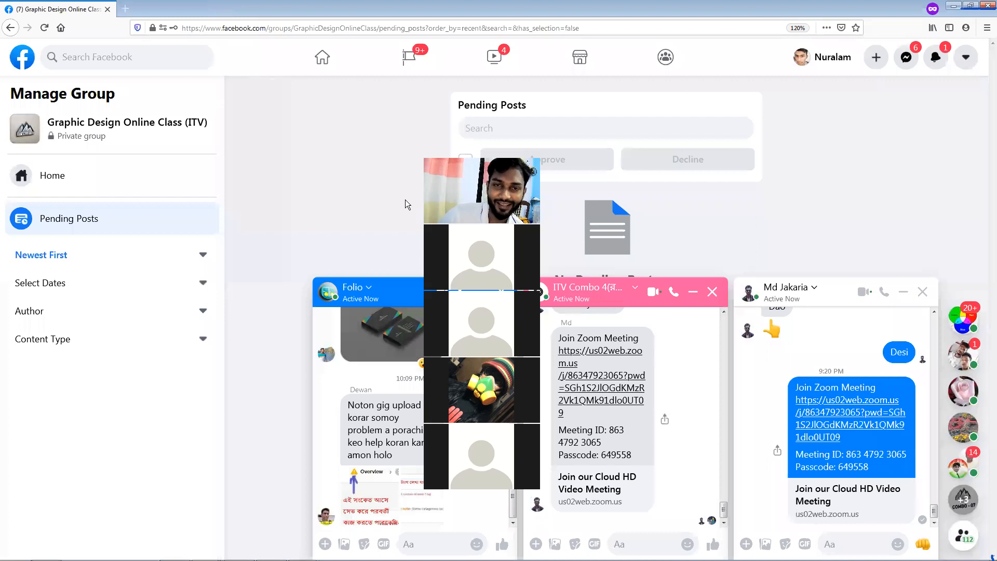
{"action": "left_click_drag", "start_coordinate": [452, 220], "coordinate": [277, 179]}
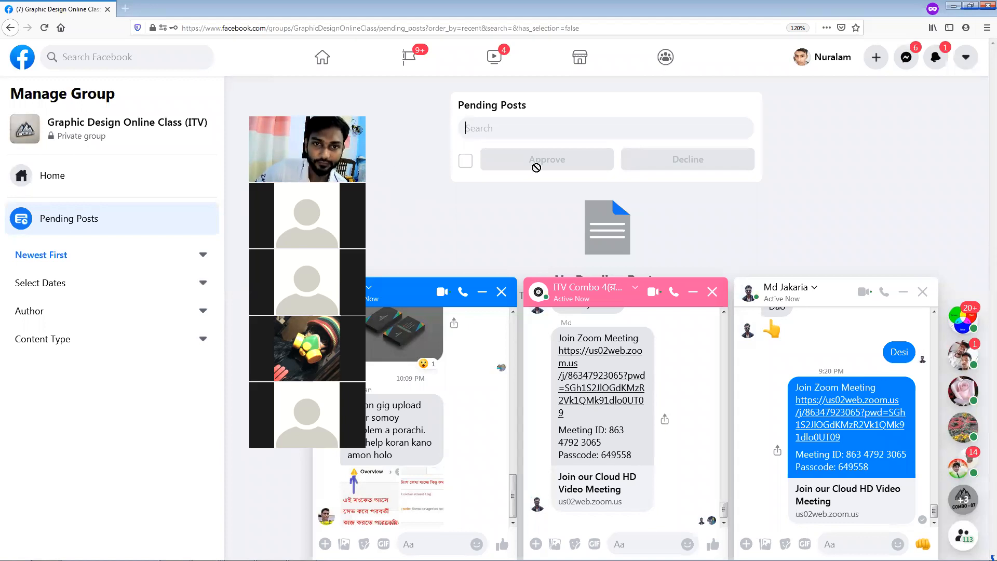
Close all three open chat windows on the Pending Posts page.
{"action": "left_click", "coordinate": [570, 317]}
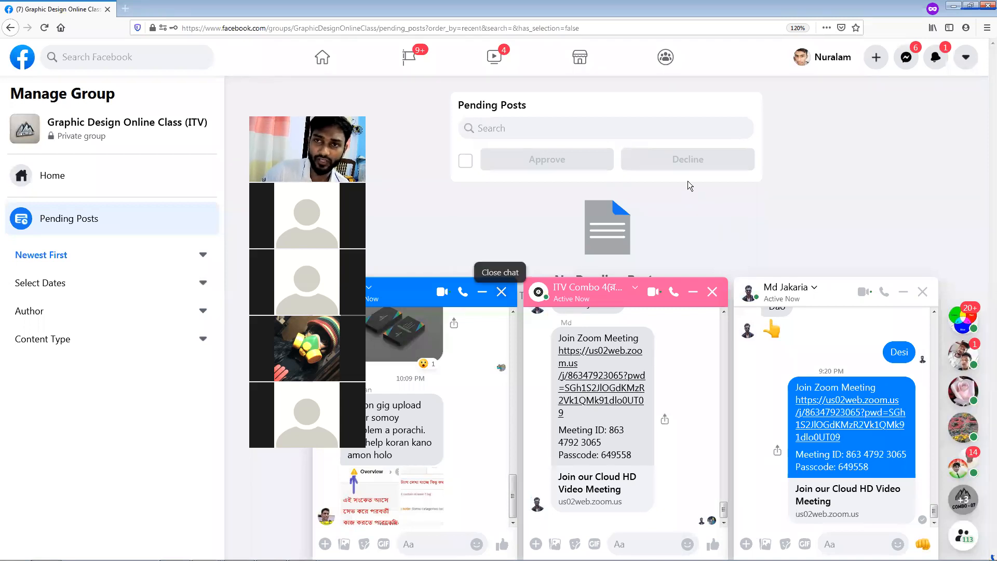
{"action": "left_click", "coordinate": [501, 291]}
{"action": "left_click", "coordinate": [712, 292]}
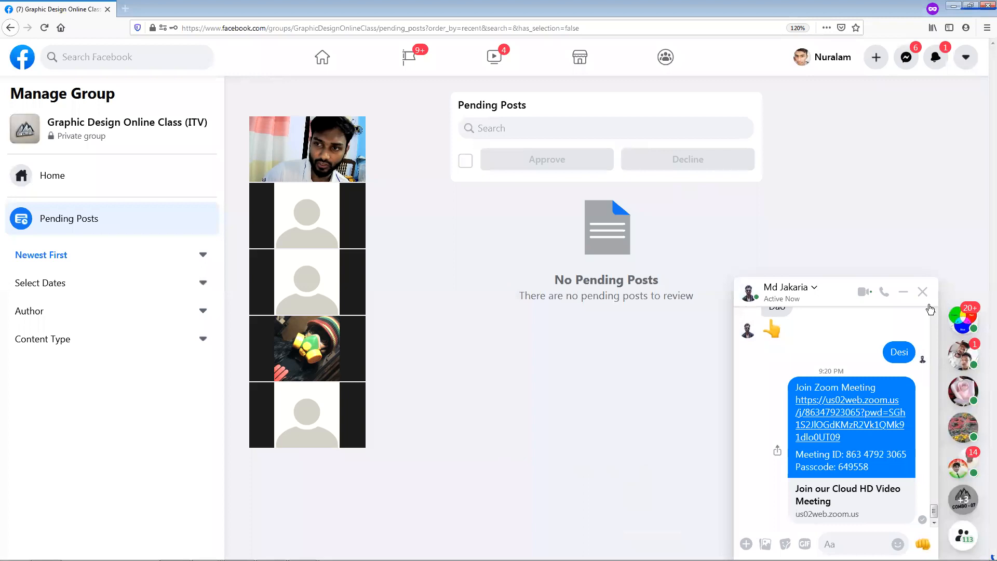
{"action": "left_click", "coordinate": [923, 291]}
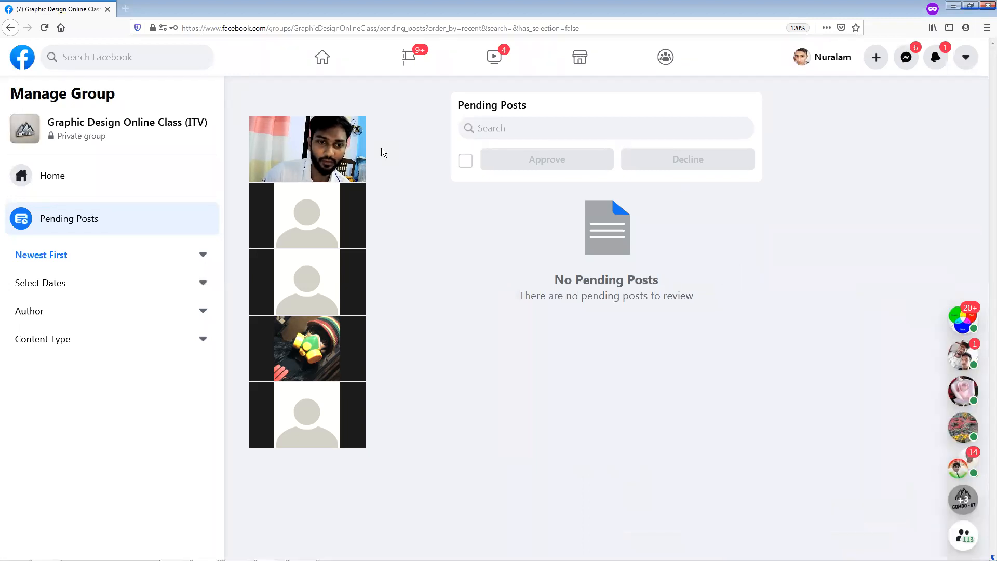